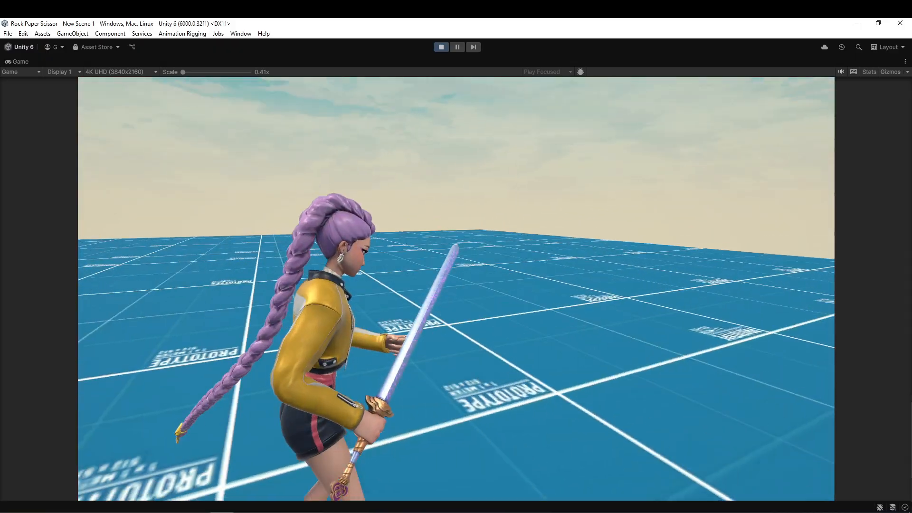
Clear the base map texture of the second floor-style material to None, colour it red and save the scene.
{"action": "left_click", "coordinate": [689, 175]}
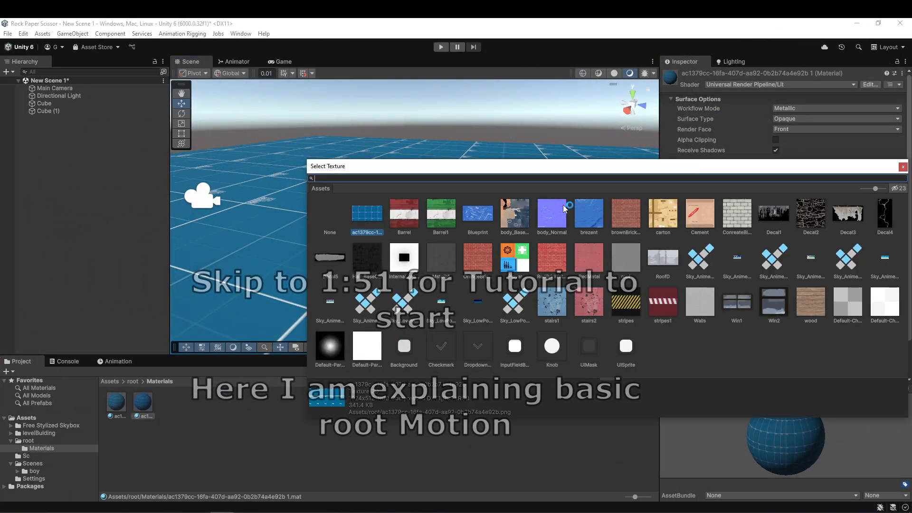
{"action": "double_click", "coordinate": [329, 217]}
{"action": "left_click", "coordinate": [842, 178]}
{"action": "left_click_drag", "start_coordinate": [860, 247], "coordinate": [880, 225]}
{"action": "left_click", "coordinate": [448, 430]}
{"action": "key", "text": "ctrl+s"}
Create a MonoBehaviour script named move in the root/Materials folder.
{"action": "right_click", "coordinate": [438, 247], "text": "ctrl"}
{"action": "key", "text": "s"}
{"action": "right_click_drag", "start_coordinate": [476, 207], "coordinate": [357, 201]}
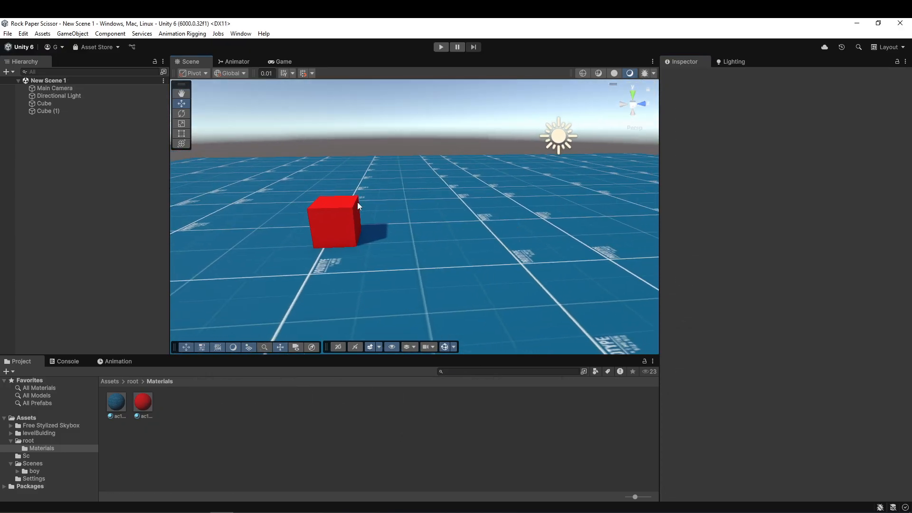
{"action": "left_click", "coordinate": [358, 224]}
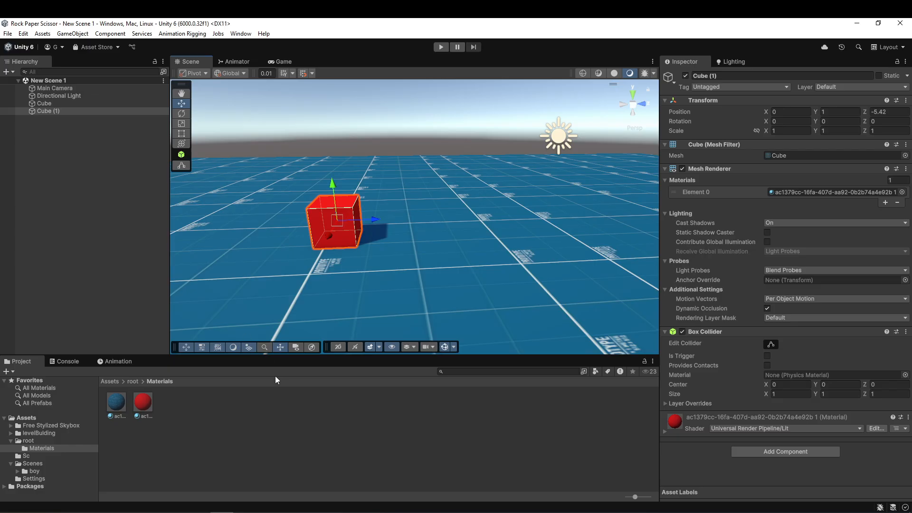
{"action": "right_click", "coordinate": [344, 458]}
{"action": "mouse_move", "coordinate": [408, 178]}
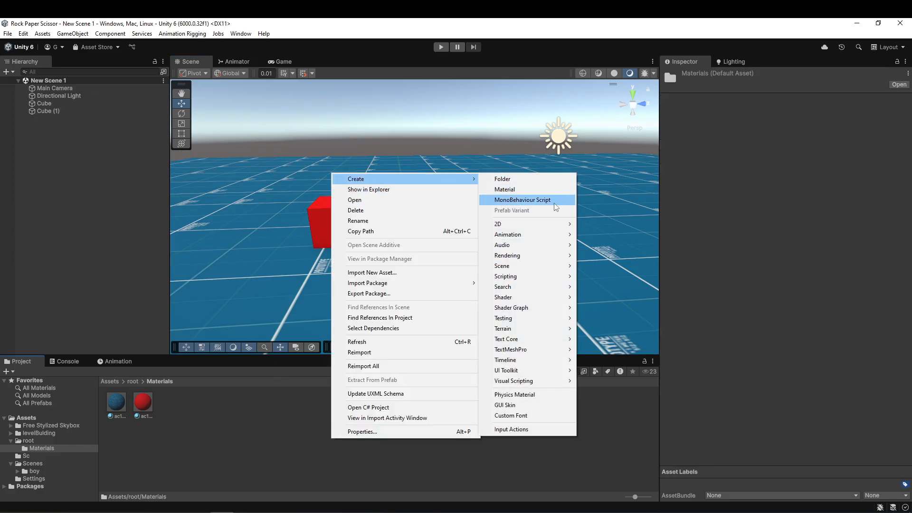
{"action": "left_click", "coordinate": [555, 207]}
{"action": "type", "text": "move"}
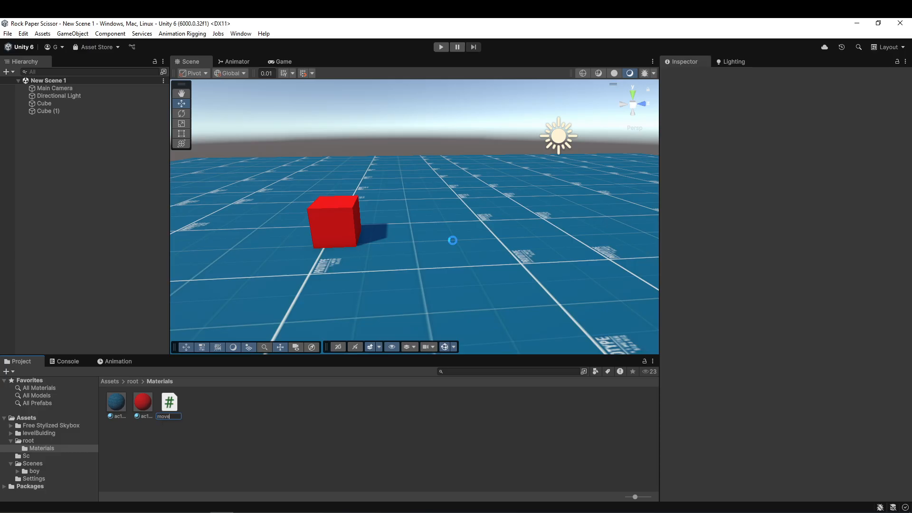
{"action": "key", "text": "Return"}
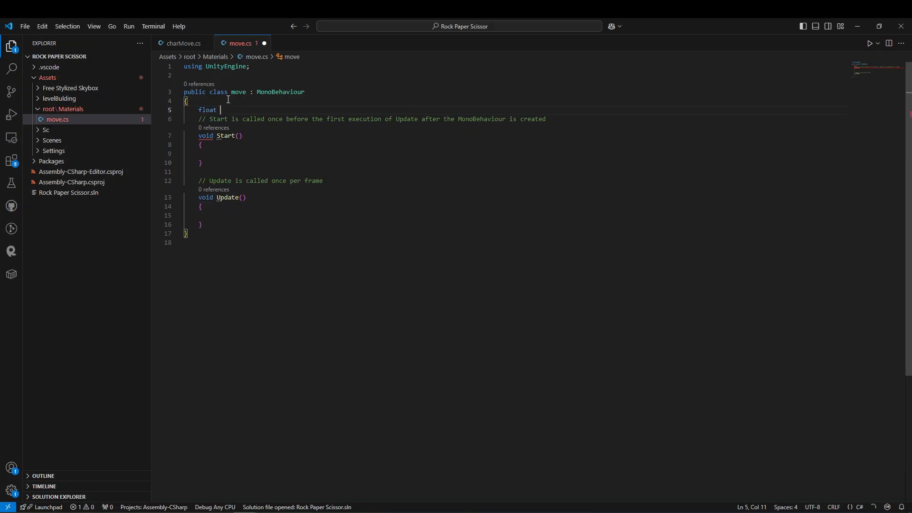
In move.cs in Visual Studio Code, declare float inputx, float inputz and CharacterController characterController, and read the Horizontal and Vertical axes into the floats in Update.
{"action": "type", "text": "x"}
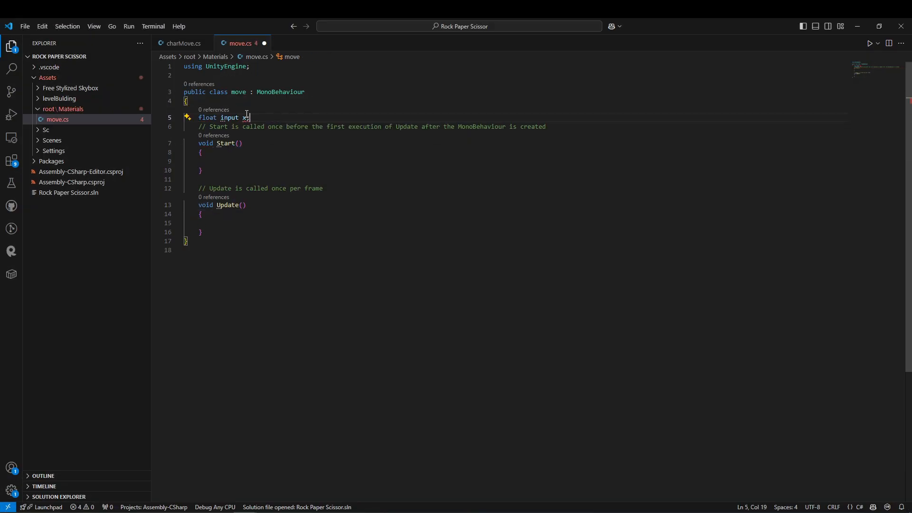
{"action": "left_click", "coordinate": [229, 223]}
{"action": "type", "text": "inputx = Input.GetAxis(\"Horizontal\");"}
{"action": "left_click", "coordinate": [255, 120]}
{"action": "key", "text": "Return"}
{"action": "key", "text": "Return"}
{"action": "type", "text": "CharacterController characterController;float inputz;inputz = Input.GetAxis(\"Vertical\");"}
{"action": "key", "text": "Return"}
{"action": "key", "text": "Return"}
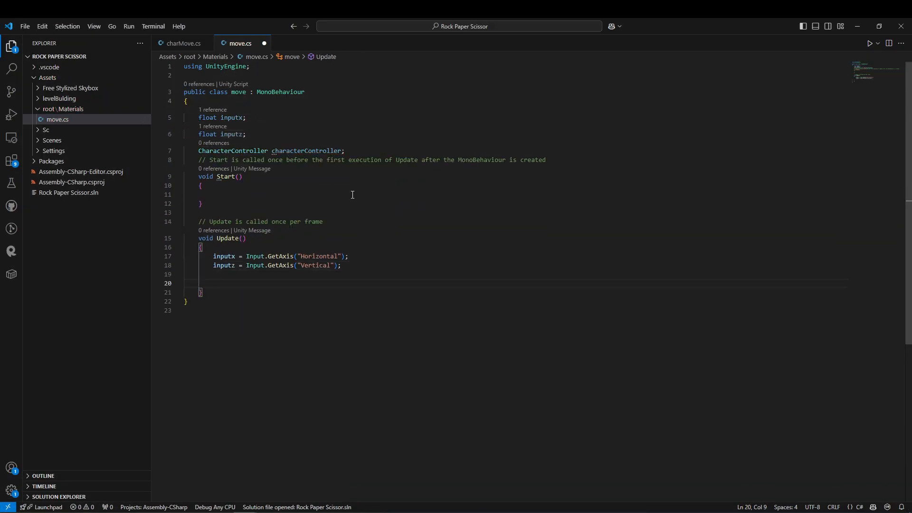
Declare public float speed and call characterController.Move(new Vector3(inputx, 0, inputz) * speed * Time.deltaTime) in Update.
{"action": "left_click", "coordinate": [263, 136]}
{"action": "key", "text": "Return"}
{"action": "type", "text": "public float speed;"}
{"action": "left_click", "coordinate": [241, 299]}
{"action": "type", "text": "characterController.Move(new Vector3(inputx, 0, inputz) * speed * Time.deltaTime);"}
Assign characterController = GetComponent<CharacterController>() in Start and save the script.
{"action": "left_click", "coordinate": [240, 212]}
{"action": "type", "text": "characterController = GetComponent<CharacterController>();"}
{"action": "key", "text": "ctrl+s"}
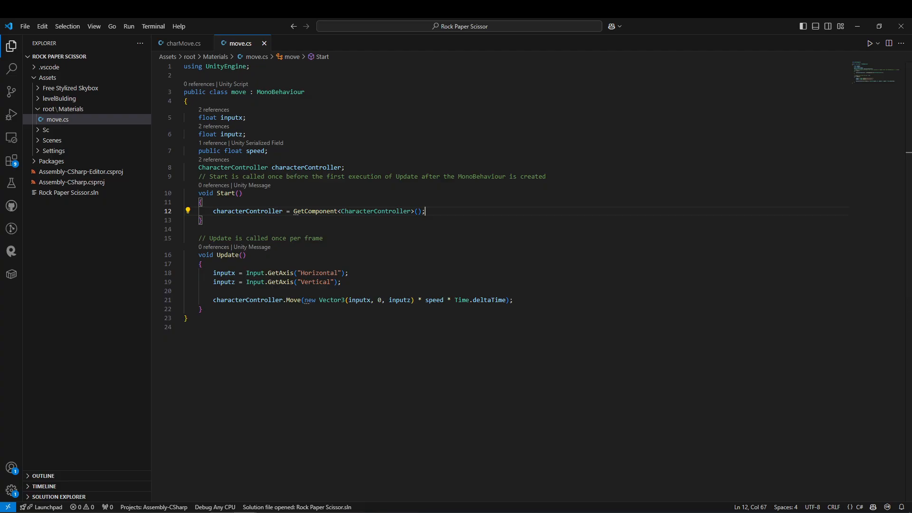
Back in Unity, attach the move script and a Character Controller component to the red cube.
{"action": "left_click_drag", "start_coordinate": [172, 402], "coordinate": [737, 473]}
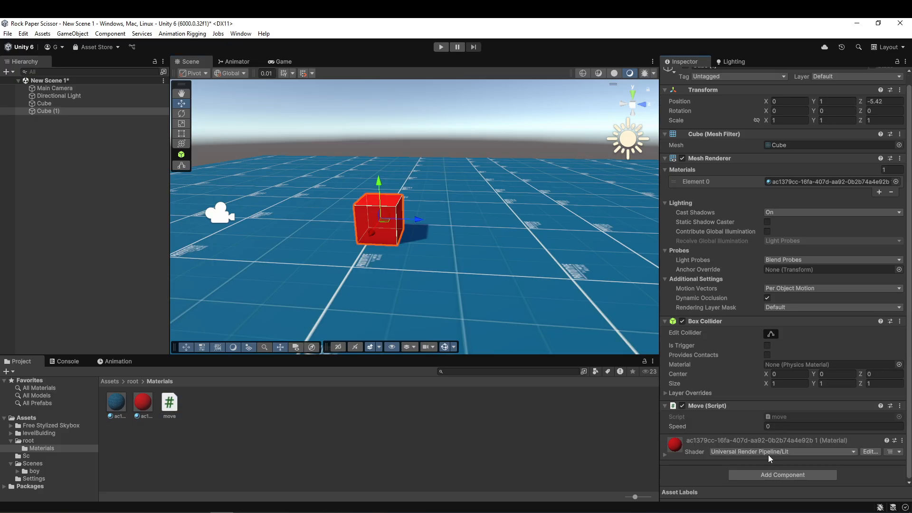
{"action": "left_click", "coordinate": [776, 474]}
{"action": "type", "text": "cha"}
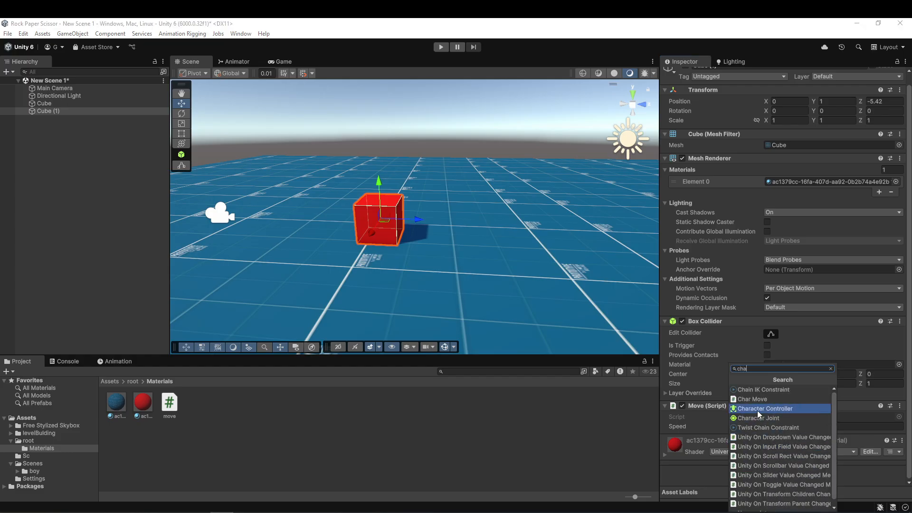
{"action": "left_click", "coordinate": [758, 410]}
Set the Speed of the cube's Move script to 1.52.
{"action": "scroll", "coordinate": [772, 435], "scroll_direction": "down", "scroll_amount": 1}
{"action": "right_click_drag", "start_coordinate": [434, 237], "coordinate": [434, 228]}
{"action": "key", "text": "w"}
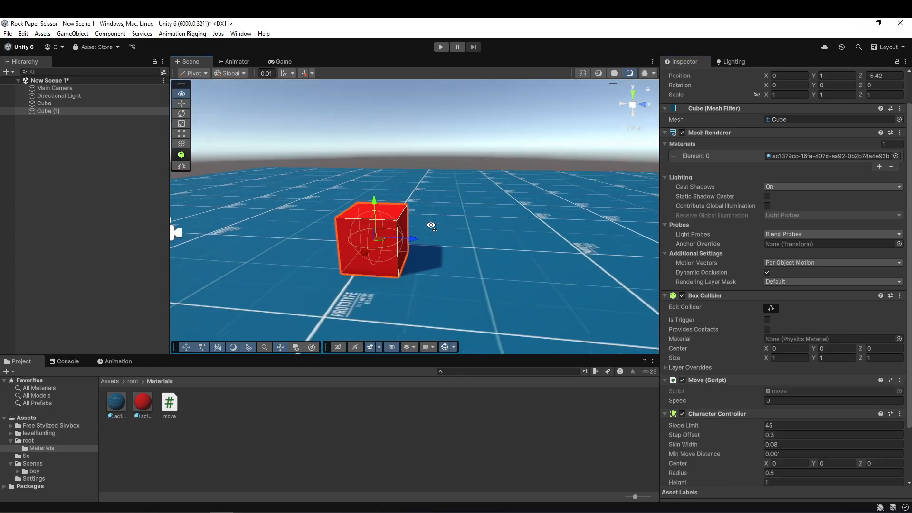
{"action": "scroll", "coordinate": [828, 285], "scroll_direction": "down", "scroll_amount": 3}
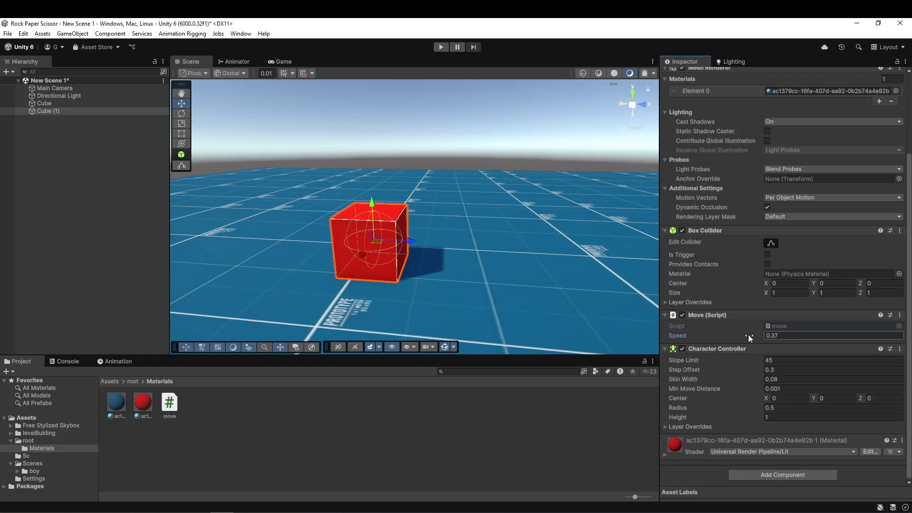
Play-test moving the red cube sideways and forward, and stop the game.
{"action": "left_click", "coordinate": [440, 46]}
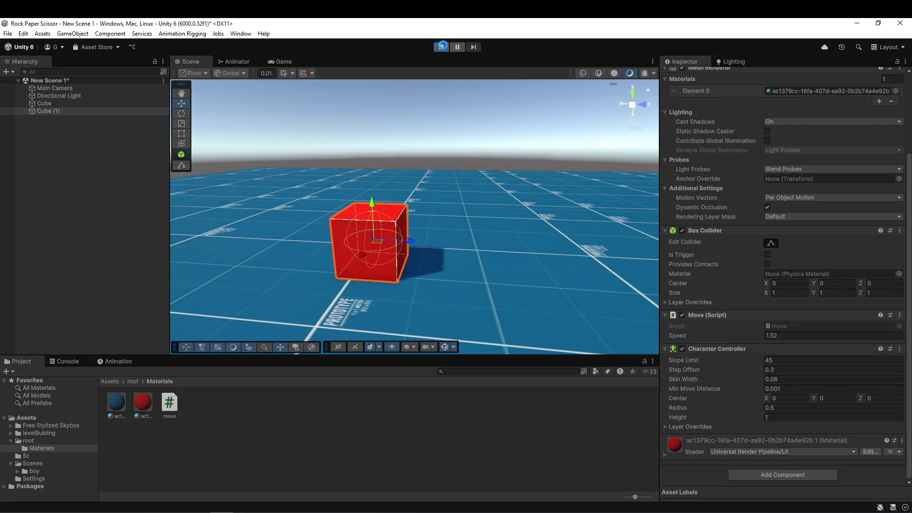
{"action": "key", "text": "d"}
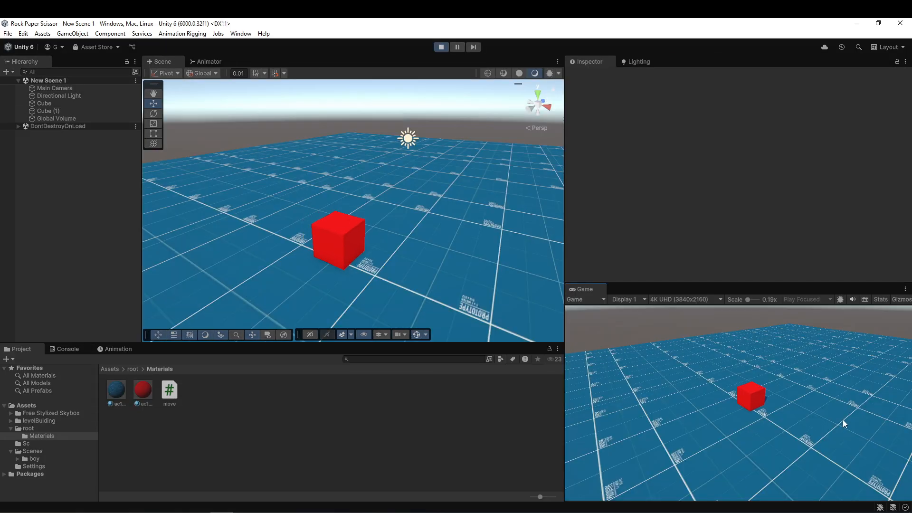
{"action": "key", "text": "w"}
{"action": "key", "text": "a"}
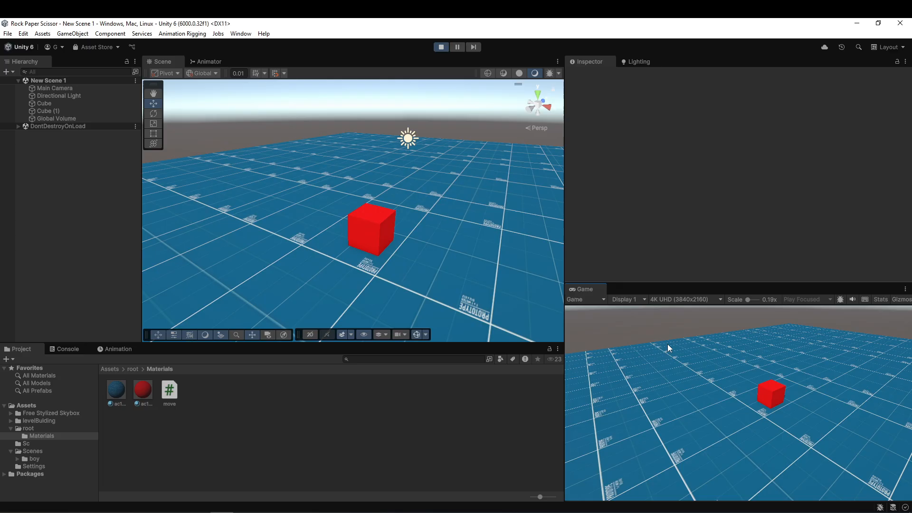
{"action": "key", "text": "ctrl+p"}
Create an animation clip named moveX in the Materials folder.
{"action": "right_click", "coordinate": [230, 404]}
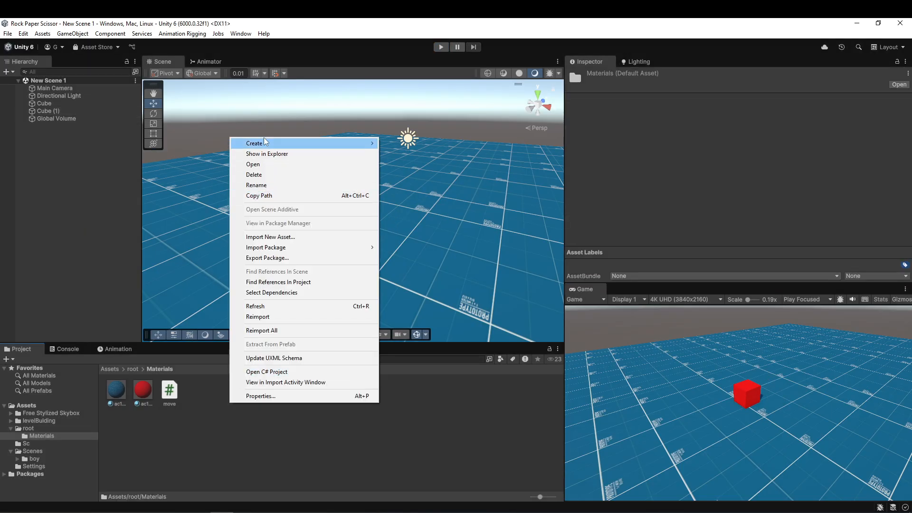
{"action": "mouse_move", "coordinate": [267, 144]}
{"action": "mouse_move", "coordinate": [454, 200]}
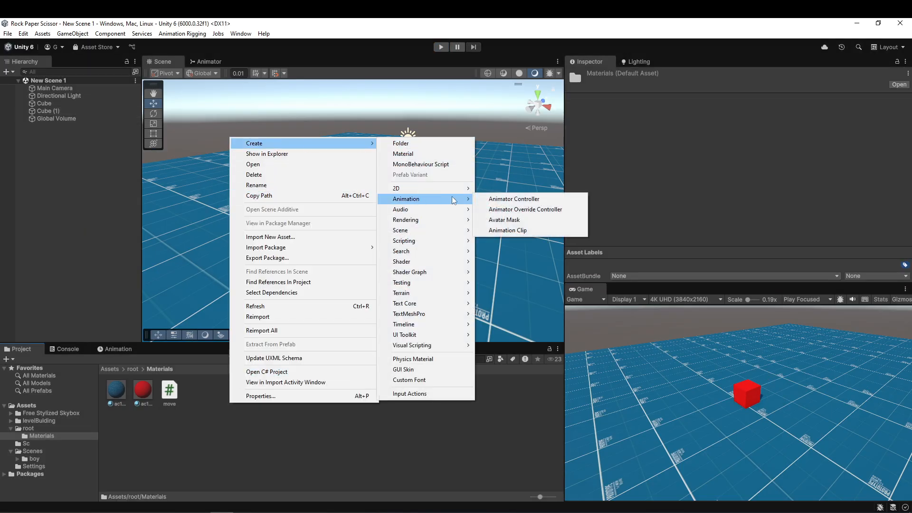
{"action": "left_click", "coordinate": [512, 232]}
{"action": "type", "text": "moveX"}
{"action": "key", "text": "Return"}
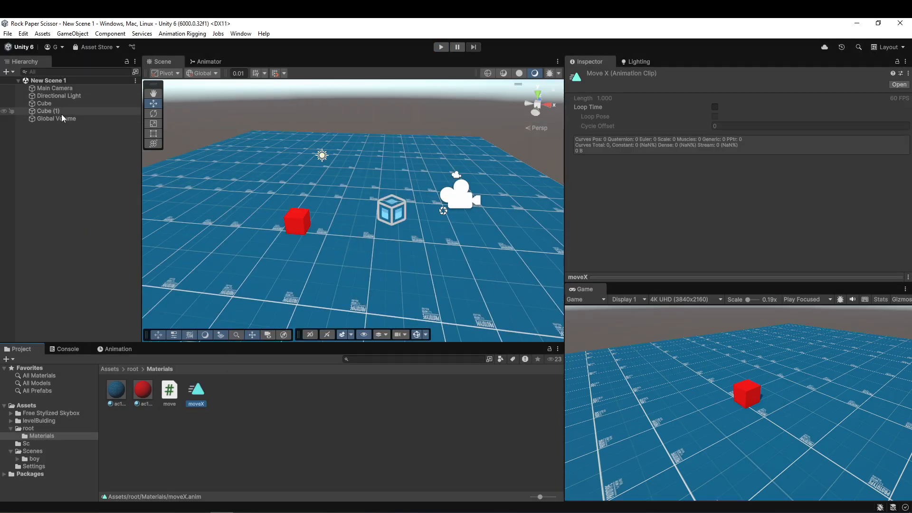
Attach the moveX animation clip to the red cube, Cube (1).
{"action": "left_click", "coordinate": [61, 113]}
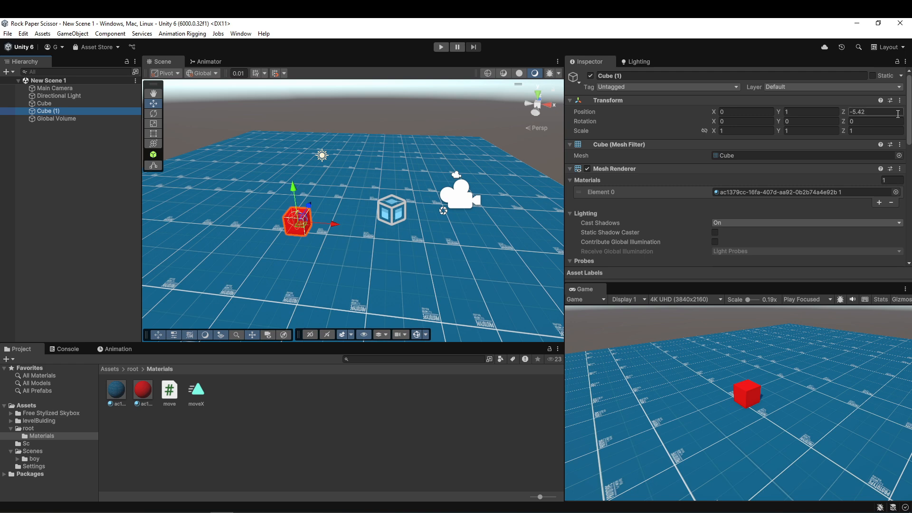
{"action": "scroll", "coordinate": [605, 211], "scroll_direction": "down", "scroll_amount": 5}
{"action": "scroll", "coordinate": [605, 211], "scroll_direction": "down", "scroll_amount": 5}
{"action": "left_click_drag", "start_coordinate": [196, 391], "coordinate": [281, 392]}
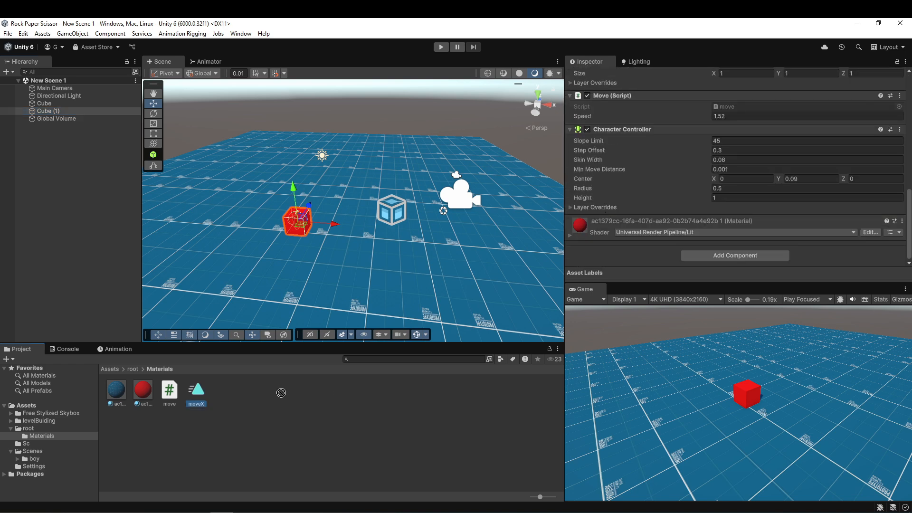
{"action": "left_click_drag", "start_coordinate": [650, 258], "coordinate": [651, 258]}
Record a keyframe at frame 60 of moveX with the red cube moved along the positive X axis, and end the recording.
{"action": "left_click", "coordinate": [117, 349]}
{"action": "left_click", "coordinate": [378, 362]}
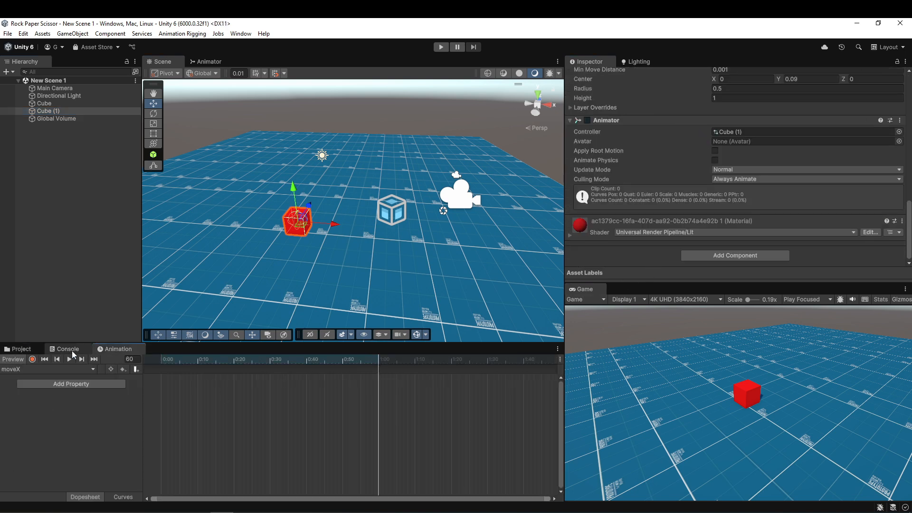
{"action": "left_click", "coordinate": [32, 359]}
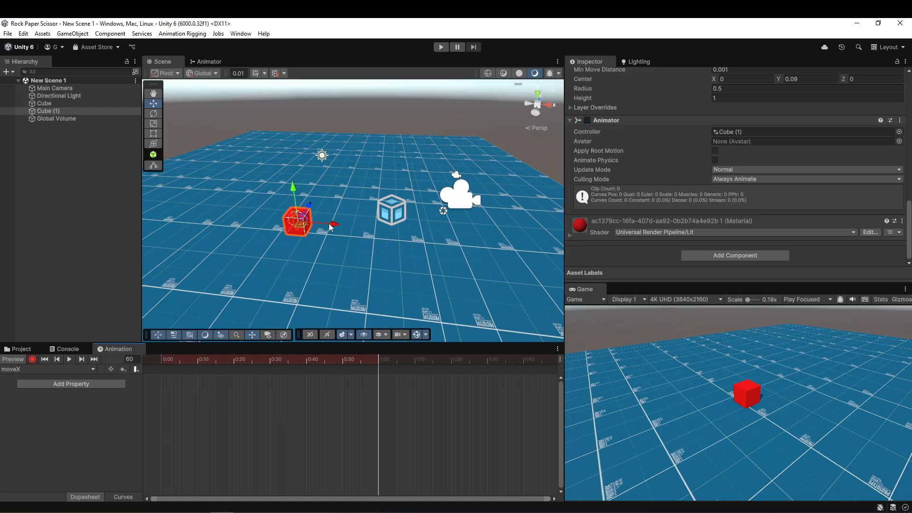
{"action": "left_click_drag", "start_coordinate": [335, 227], "coordinate": [439, 231]}
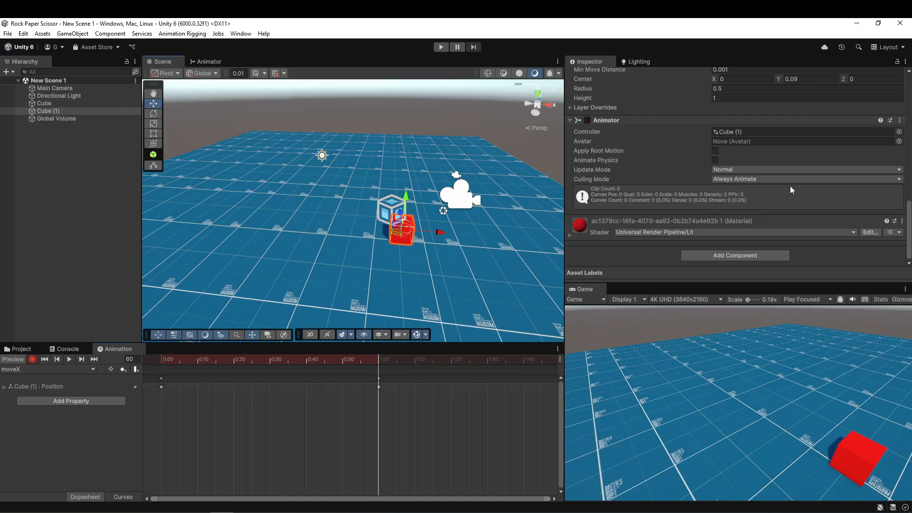
{"action": "scroll", "coordinate": [793, 181], "scroll_direction": "up", "scroll_amount": 5}
{"action": "scroll", "coordinate": [796, 175], "scroll_direction": "up", "scroll_amount": 5}
{"action": "left_click_drag", "start_coordinate": [379, 389], "coordinate": [118, 401]}
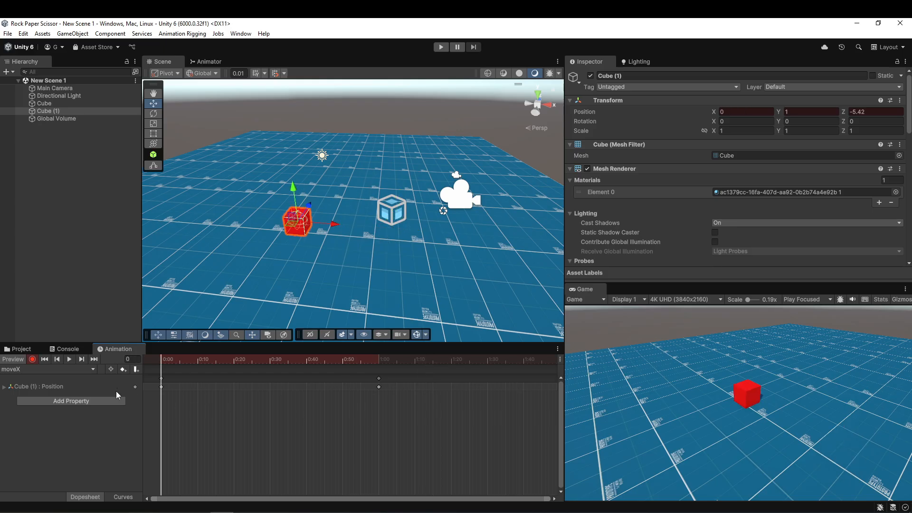
{"action": "left_click", "coordinate": [19, 361]}
{"action": "left_click", "coordinate": [19, 349]}
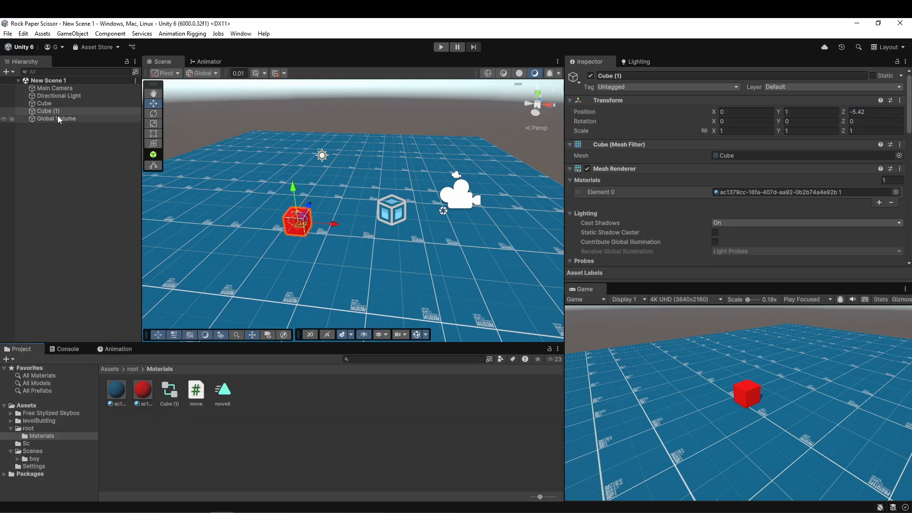
Check the cube's Animator settings and play-test its movement with Apply Root Motion off.
{"action": "left_click", "coordinate": [48, 110]}
{"action": "scroll", "coordinate": [823, 126], "scroll_direction": "down", "scroll_amount": 10}
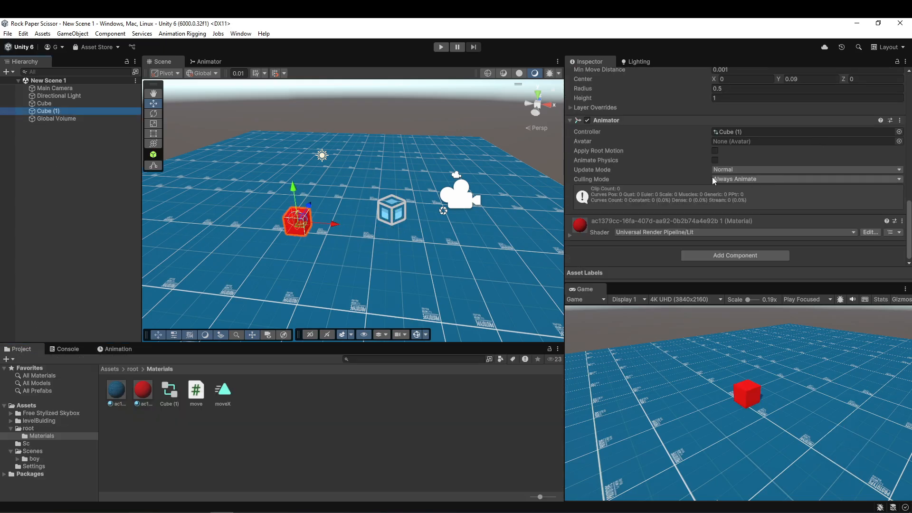
{"action": "left_click", "coordinate": [590, 152]}
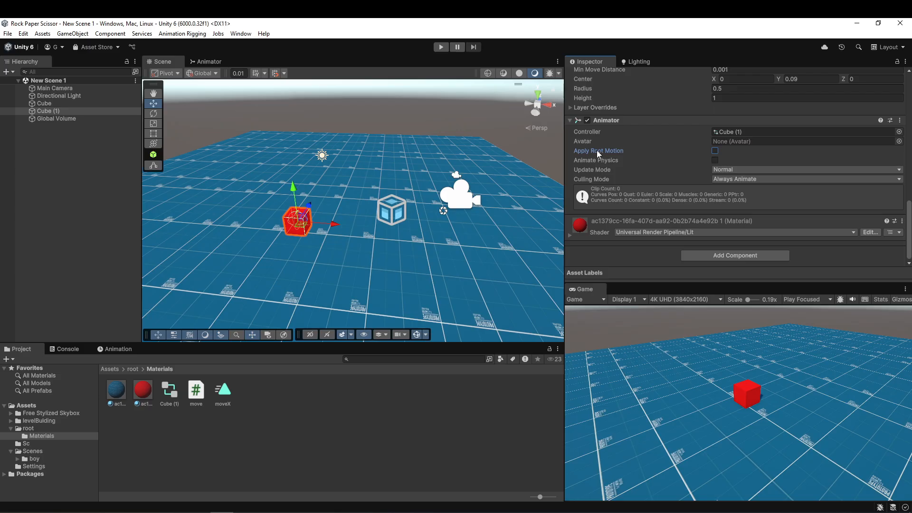
{"action": "left_click", "coordinate": [442, 47]}
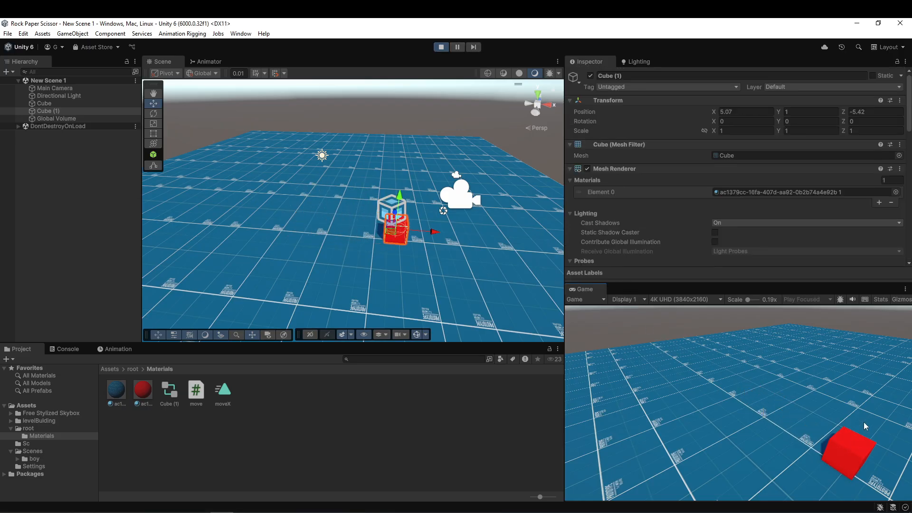
{"action": "left_click", "coordinate": [436, 49]}
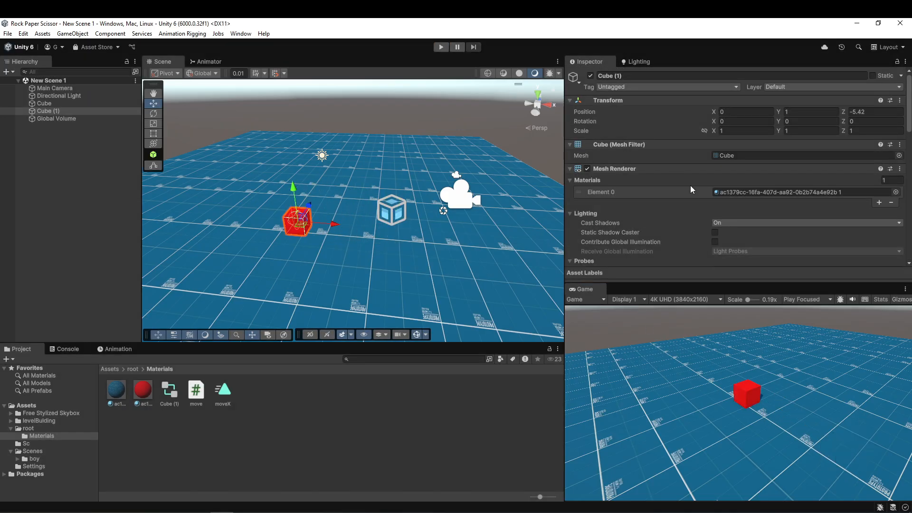
Enable Apply Root Motion on the red cube's Animator and play the scene.
{"action": "scroll", "coordinate": [691, 187], "scroll_direction": "down", "scroll_amount": 10}
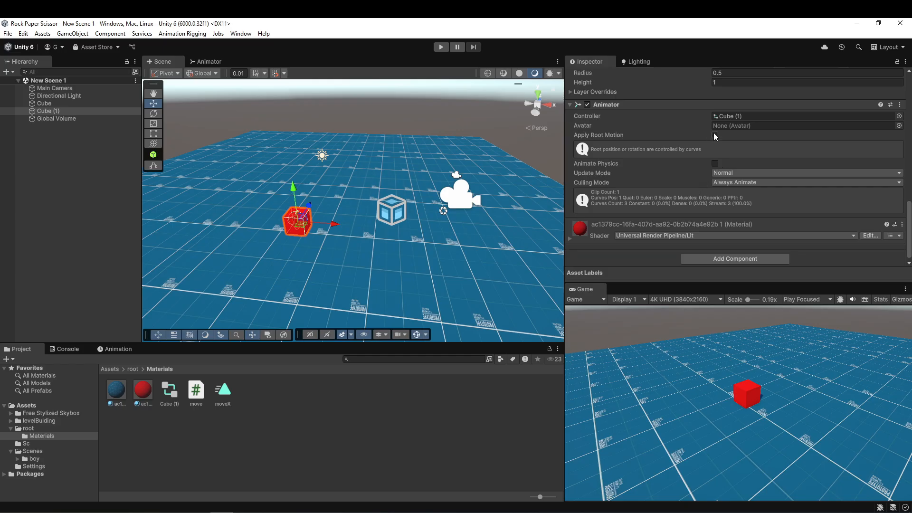
{"action": "left_click", "coordinate": [714, 136]}
{"action": "left_click", "coordinate": [438, 48]}
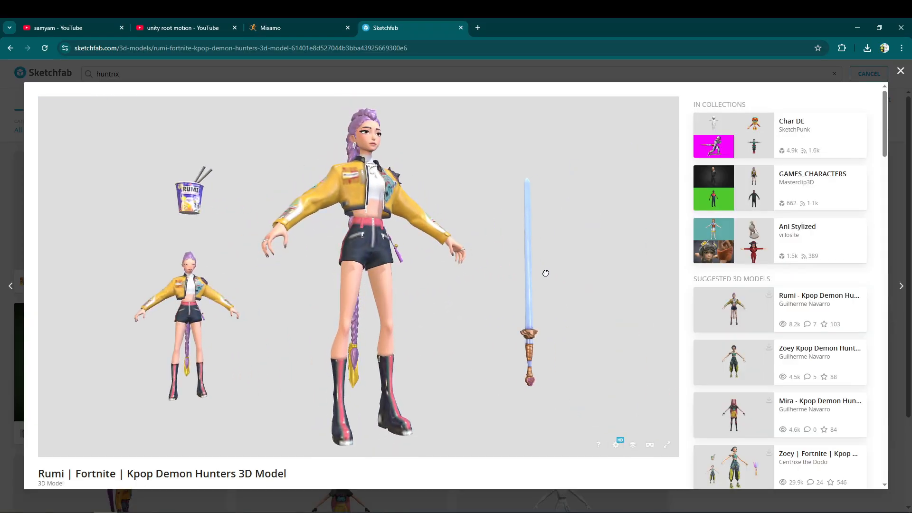
Examine the Rumi Fortnite Kpop Demon Hunters 3D model from several sides on Sketchfab.
{"action": "mouse_move", "coordinate": [545, 273]}
{"action": "left_mouse_down"}
{"action": "mouse_move", "coordinate": [519, 271]}
{"action": "mouse_move", "coordinate": [451, 293]}
{"action": "mouse_move", "coordinate": [531, 303]}
{"action": "mouse_move", "coordinate": [566, 351]}
{"action": "mouse_move", "coordinate": [674, 358]}
{"action": "left_mouse_up"}
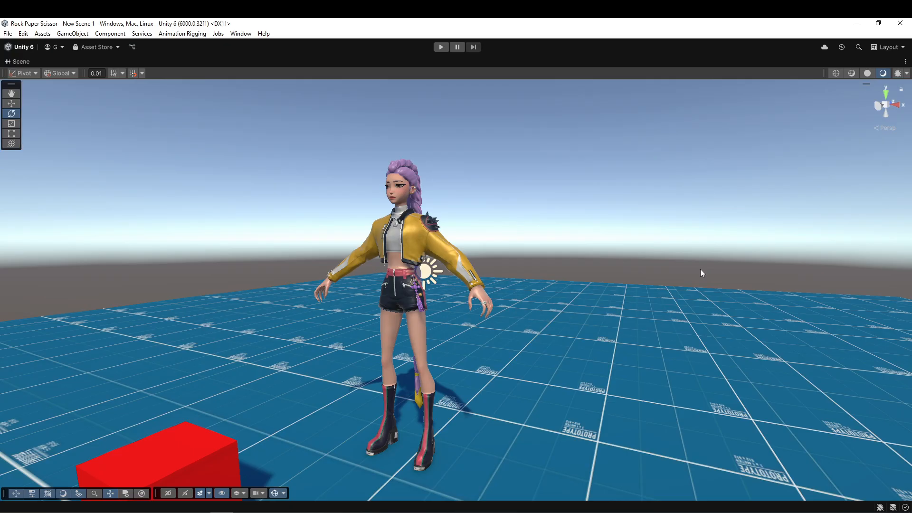
{"action": "mouse_move", "coordinate": [700, 269]}
{"action": "left_mouse_down", "text": "alt"}
{"action": "mouse_move", "coordinate": [618, 302]}
{"action": "mouse_move", "coordinate": [509, 304]}
{"action": "mouse_move", "coordinate": [769, 304]}
{"action": "mouse_move", "coordinate": [632, 311]}
{"action": "left_mouse_up", "text": "alt"}
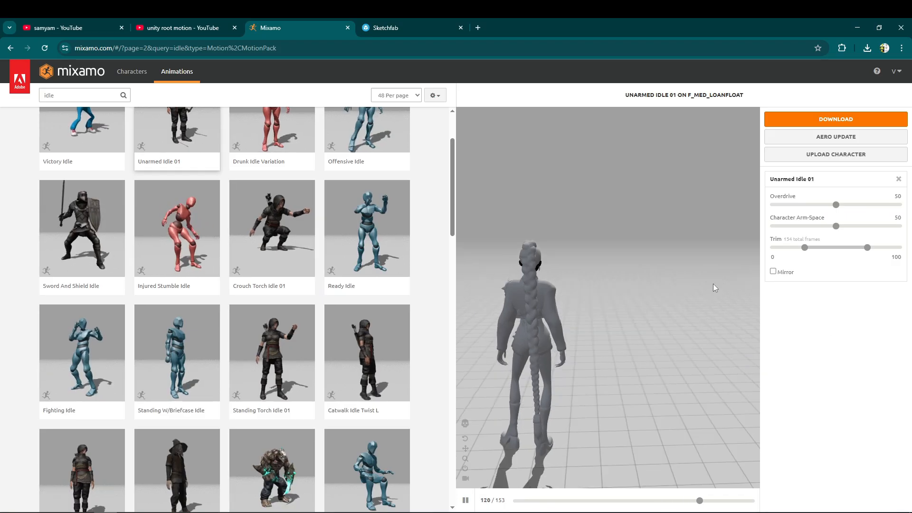
On Mixamo, inspect the uploaded character and its skeleton while the Unarmed Idle 01 animation plays.
{"action": "left_click_drag", "start_coordinate": [713, 284], "coordinate": [531, 242]}
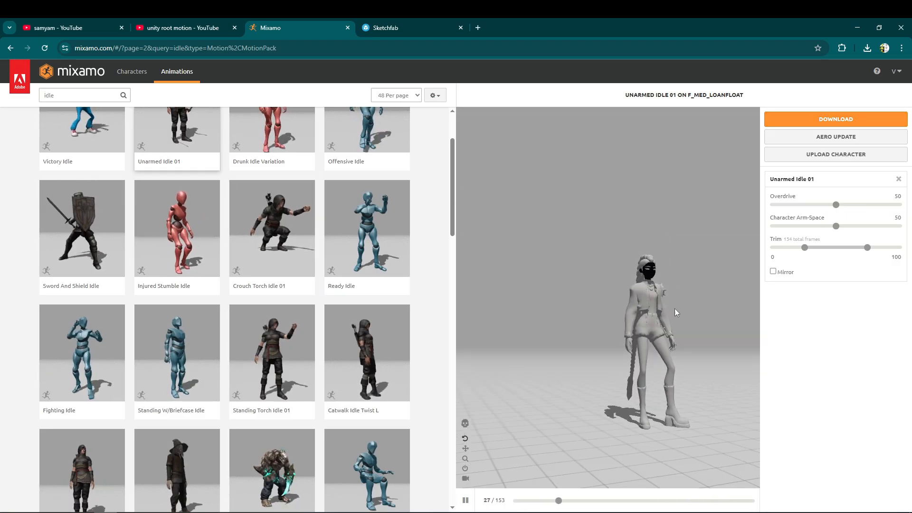
{"action": "right_click_drag", "start_coordinate": [669, 327], "coordinate": [615, 361]}
{"action": "scroll", "coordinate": [626, 313], "scroll_direction": "up", "scroll_amount": 8}
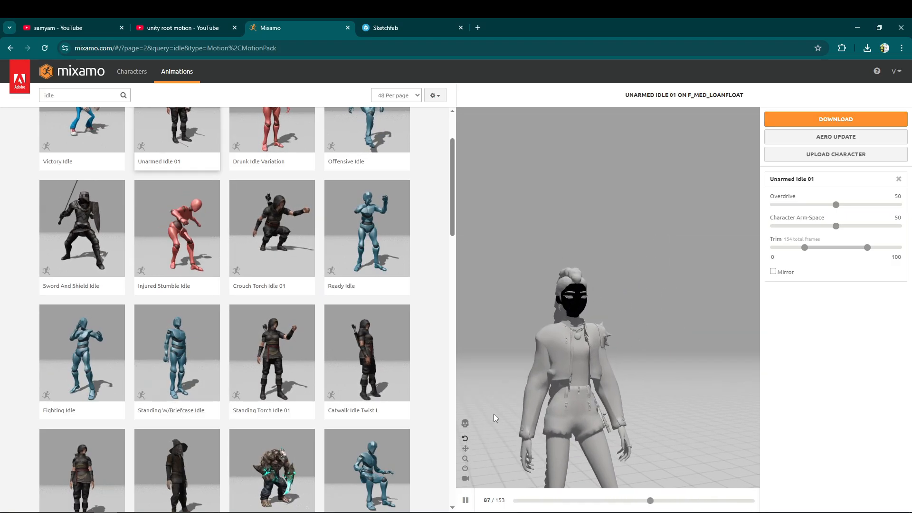
{"action": "left_click", "coordinate": [465, 422]}
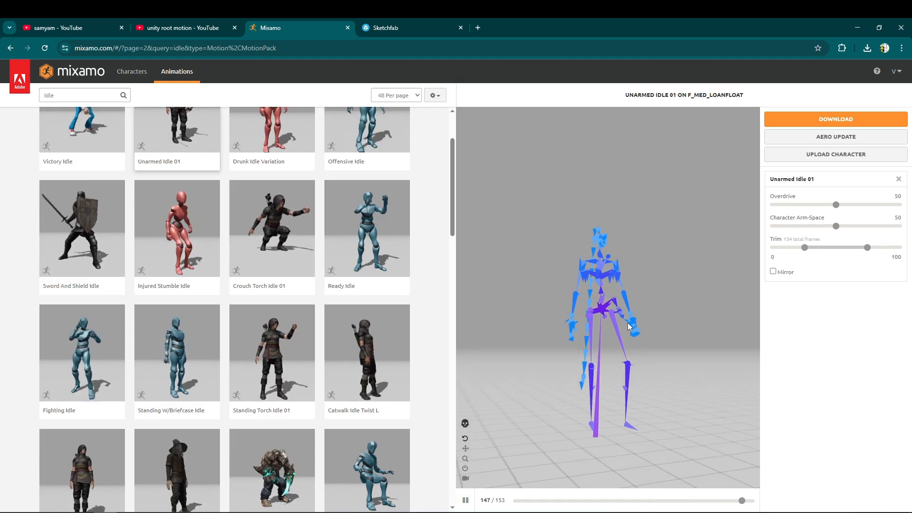
{"action": "left_click_drag", "start_coordinate": [628, 323], "coordinate": [640, 381]}
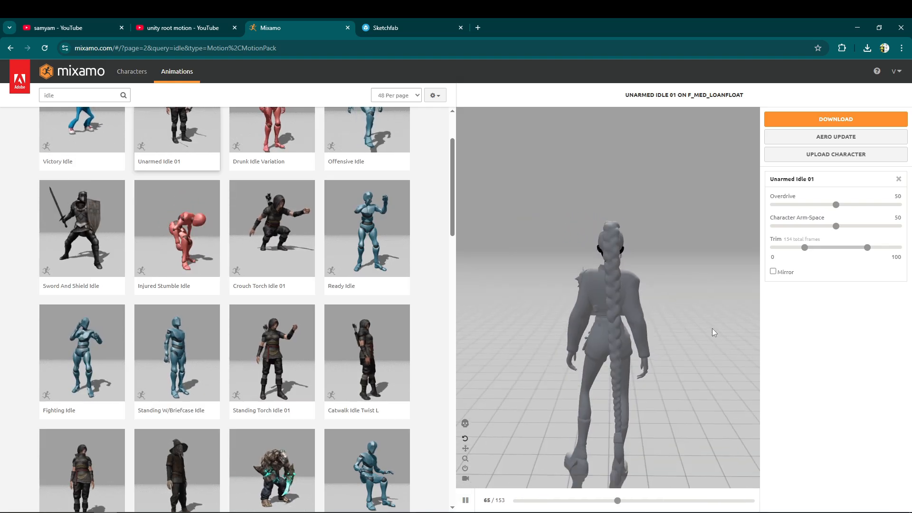
{"action": "scroll", "coordinate": [711, 324], "scroll_direction": "down", "scroll_amount": 3}
{"action": "right_click_drag", "start_coordinate": [711, 323], "coordinate": [647, 343]}
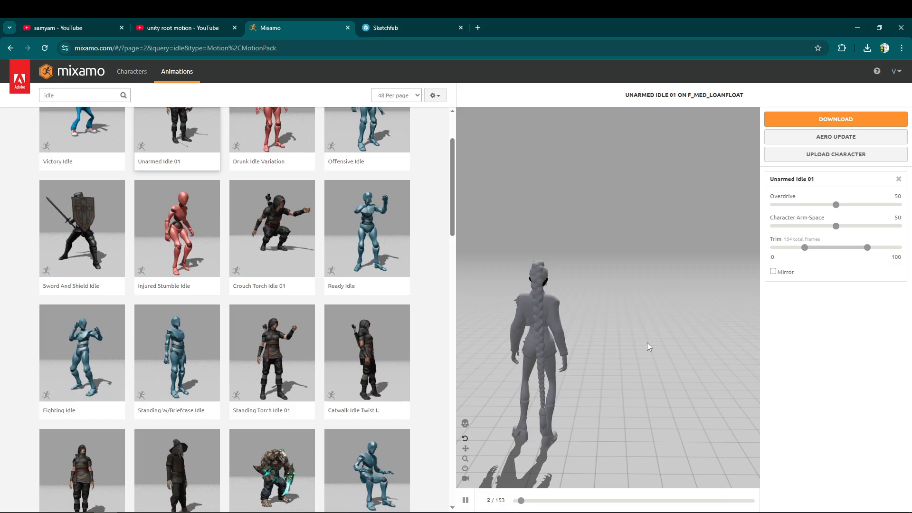
Download the character with the Unarmed Idle 01 animation in FBX for Unity format and check the browser's recent downloads.
{"action": "left_click", "coordinate": [808, 119]}
{"action": "left_click", "coordinate": [374, 159]}
{"action": "left_click", "coordinate": [400, 199]}
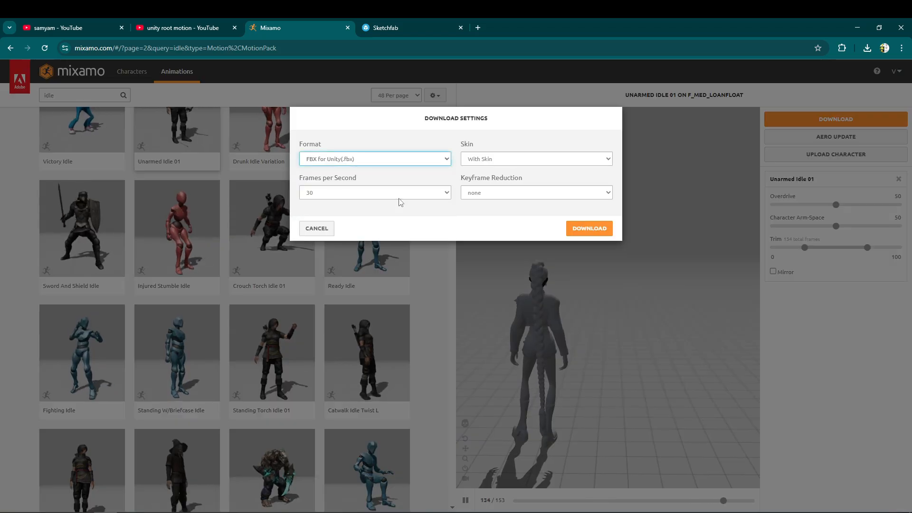
{"action": "left_click", "coordinate": [599, 228]}
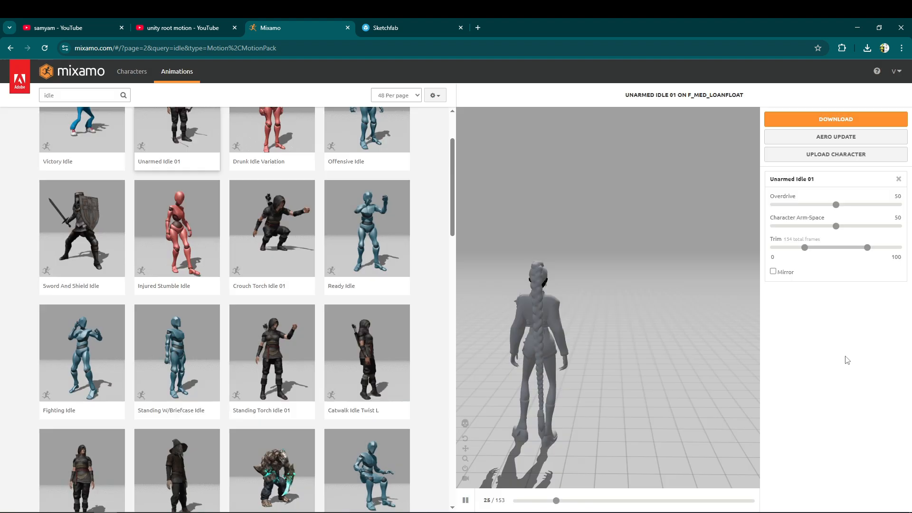
{"action": "left_click", "coordinate": [865, 51]}
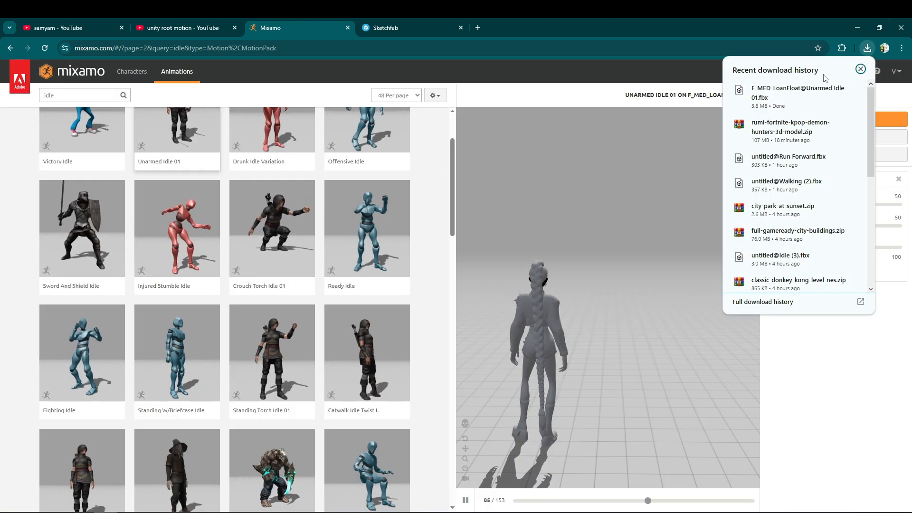
Switch to Unity, add the downloaded Unarmed Idle 01 character to the scene, and parent LoanFloat_Axe to it.
{"action": "key", "text": "alt+Tab"}
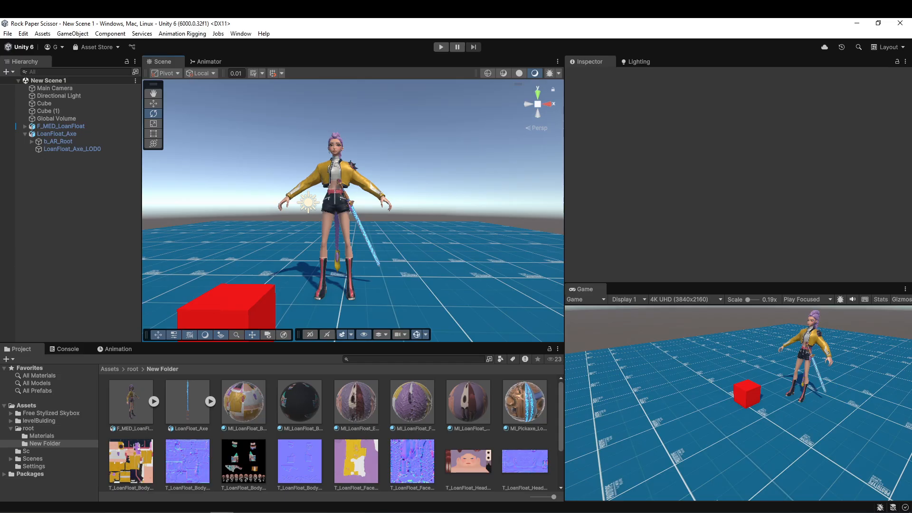
{"action": "left_click_drag", "start_coordinate": [262, 492], "coordinate": [275, 475]}
{"action": "right_click_drag", "start_coordinate": [488, 194], "coordinate": [471, 223]}
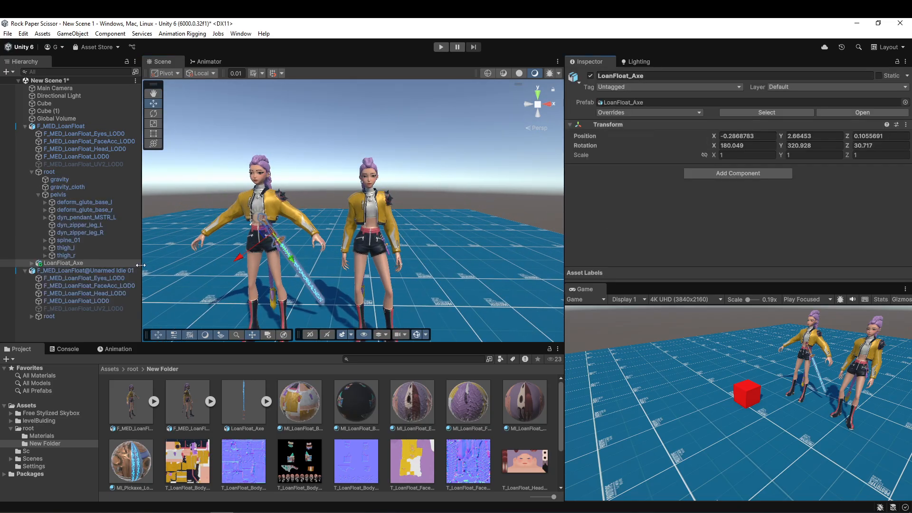
{"action": "left_click", "coordinate": [127, 273]}
{"action": "left_click_drag", "start_coordinate": [63, 263], "coordinate": [84, 271]}
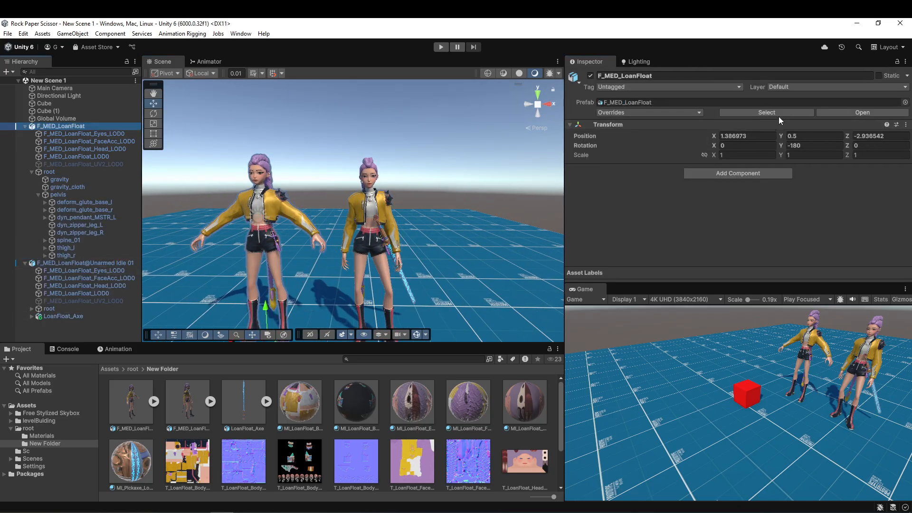
Delete the original F_MED_LoanFloat model asset and its leftover object in the scene.
{"action": "left_click", "coordinate": [766, 113]}
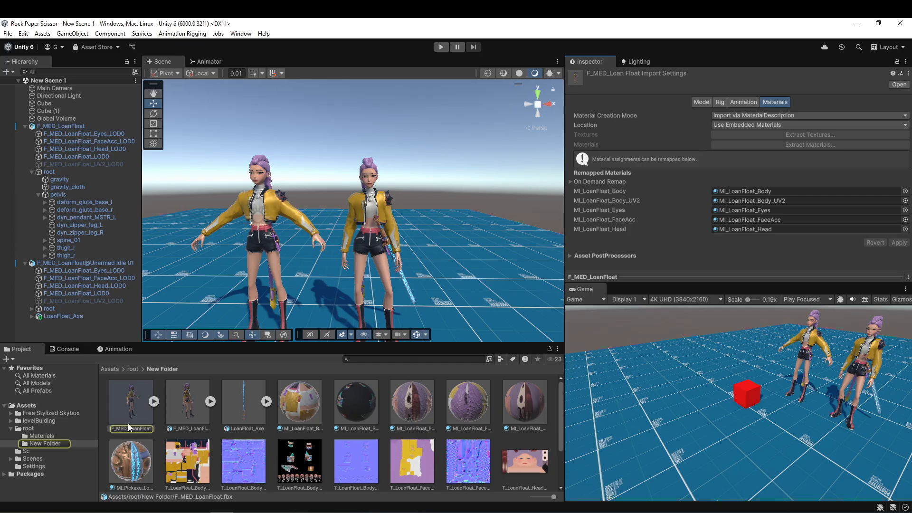
{"action": "key", "text": "Delete"}
{"action": "key", "text": "Return"}
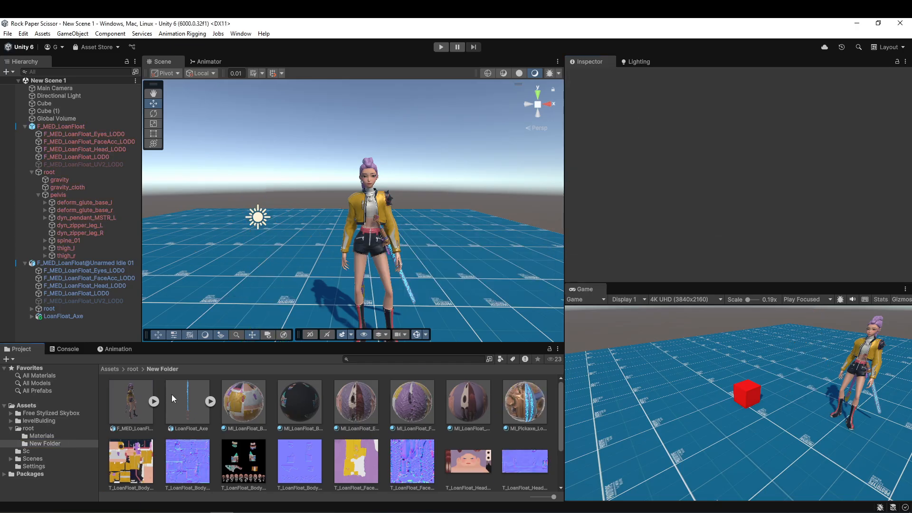
{"action": "left_click", "coordinate": [74, 127]}
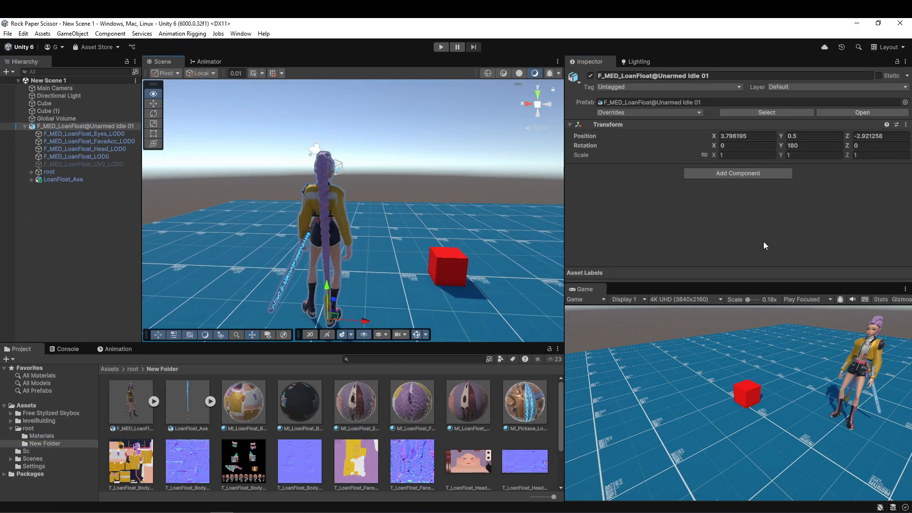
Align the Main Camera with a scene view from behind the character.
{"action": "right_click_drag", "start_coordinate": [763, 241], "coordinate": [782, 248]}
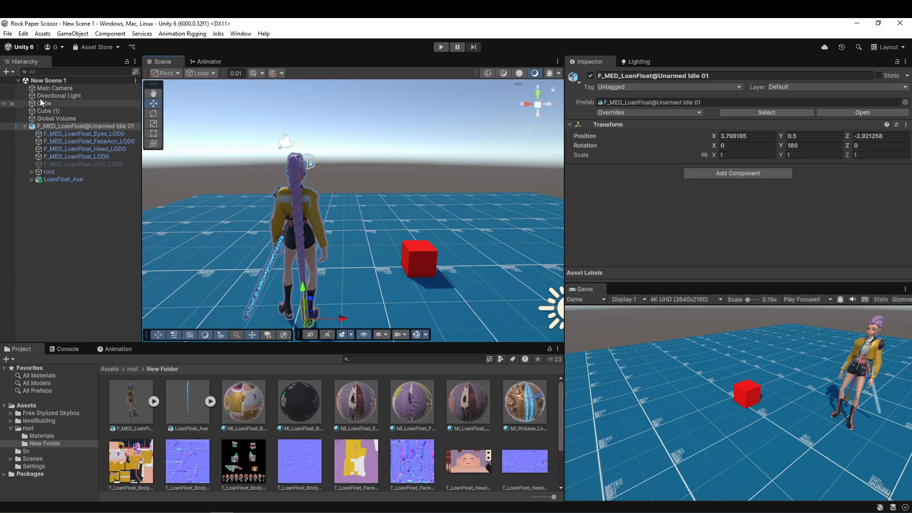
{"action": "left_click", "coordinate": [55, 88]}
{"action": "key", "text": "ctrl+shift+f"}
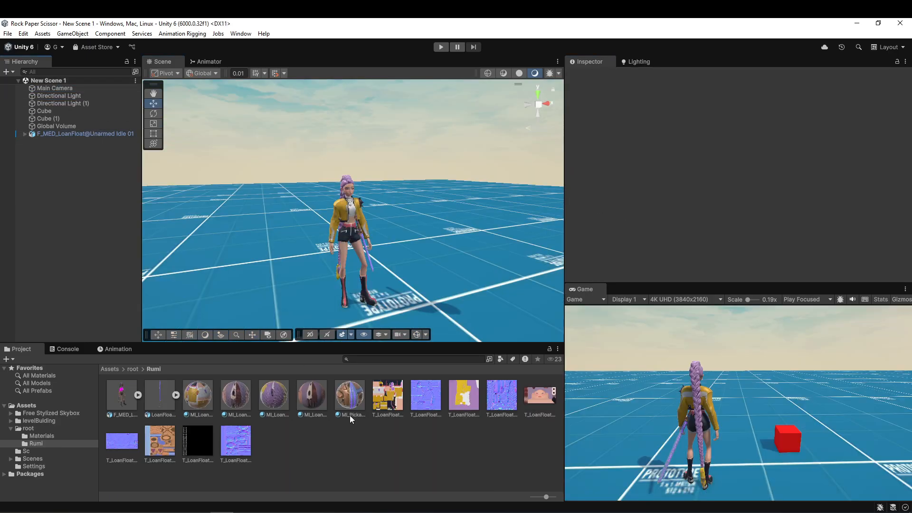
Create a subfolder named tex inside the Rumi folder.
{"action": "left_click", "coordinate": [345, 418]}
{"action": "right_click", "coordinate": [349, 438]}
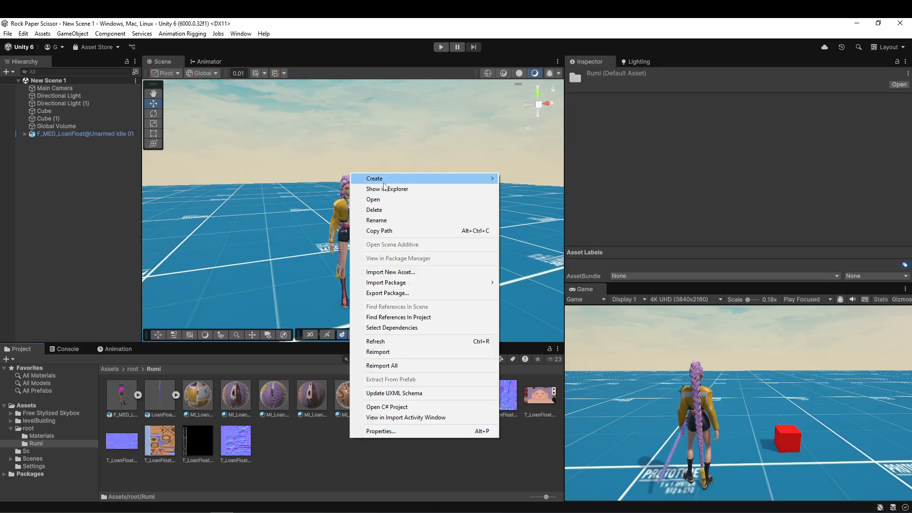
{"action": "mouse_move", "coordinate": [417, 178]}
{"action": "left_click", "coordinate": [538, 179]}
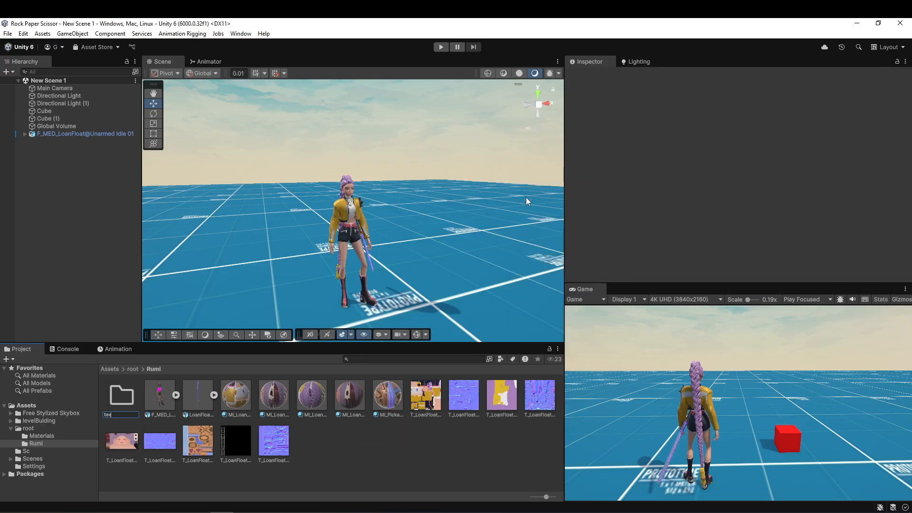
{"action": "key", "text": "Return"}
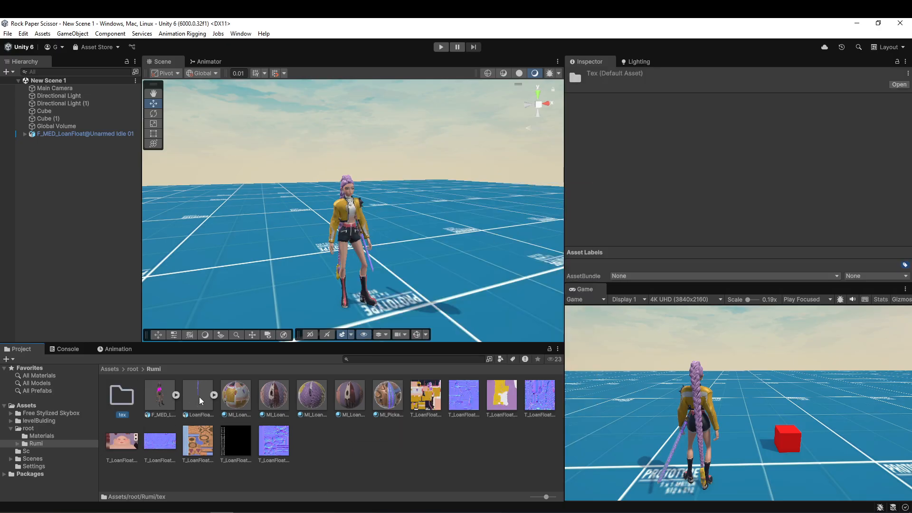
Move the LoanFloat_Axe model and all the materials and textures into the tex folder.
{"action": "left_click", "coordinate": [200, 400]}
{"action": "key", "text": "shift+End"}
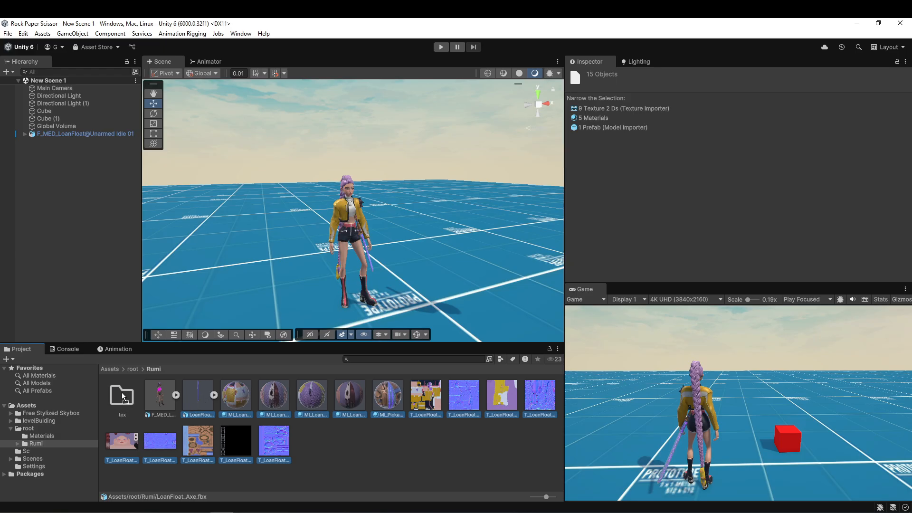
{"action": "left_click_drag", "start_coordinate": [122, 395], "coordinate": [123, 395]}
Check the Unarmed Idle 01 model's animation import settings and apply Humanoid as its rig's Animation Type.
{"action": "left_click", "coordinate": [161, 402]}
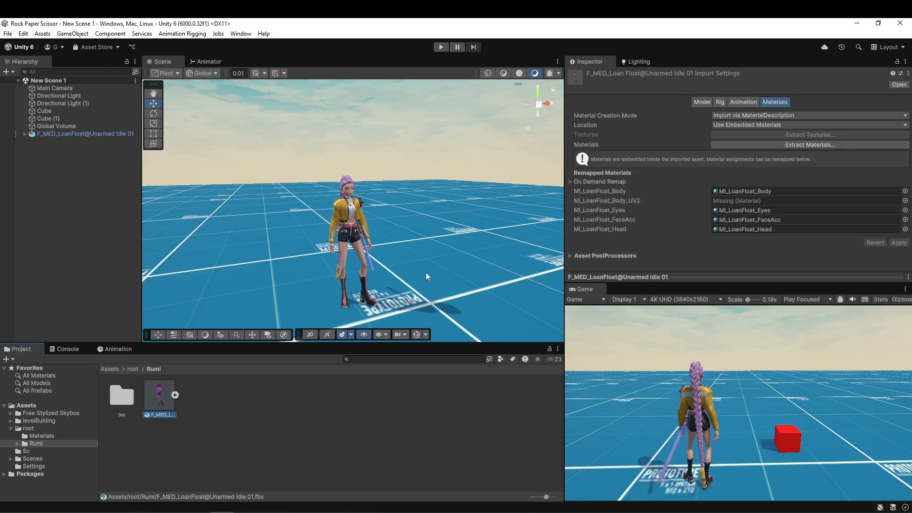
{"action": "left_click", "coordinate": [737, 101]}
{"action": "scroll", "coordinate": [581, 161], "scroll_direction": "down", "scroll_amount": 10}
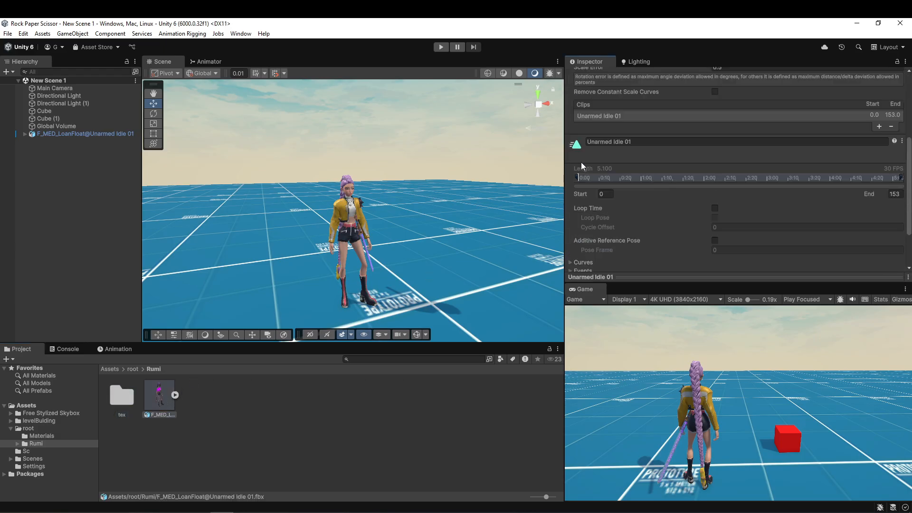
{"action": "left_click", "coordinate": [60, 134]}
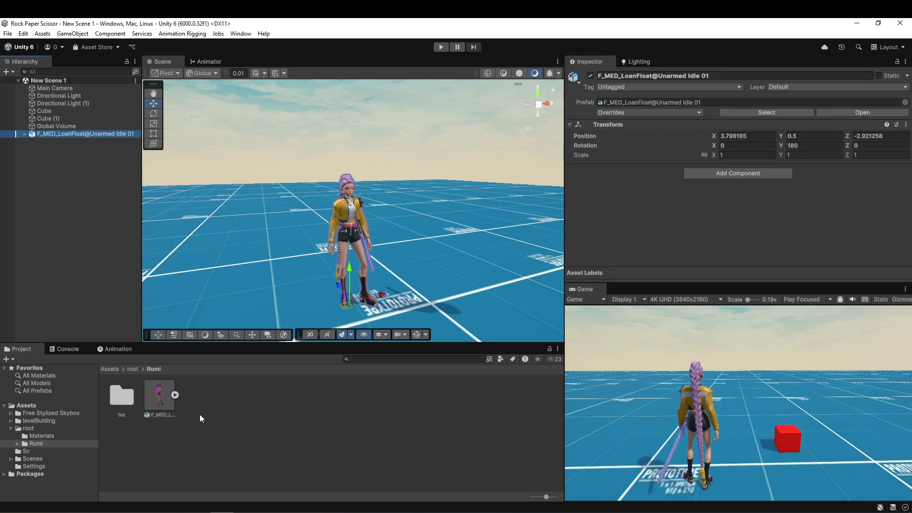
{"action": "left_click", "coordinate": [165, 398]}
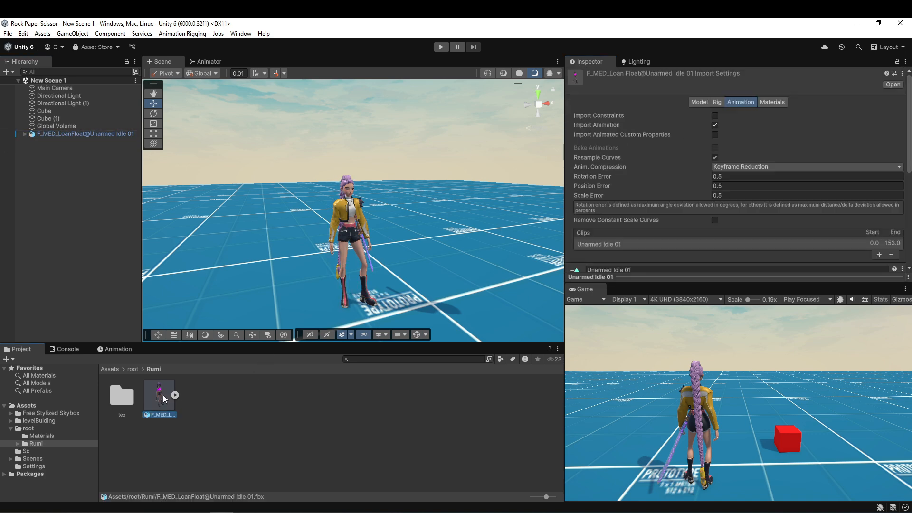
{"action": "left_click", "coordinate": [717, 104]}
{"action": "left_click", "coordinate": [723, 116]}
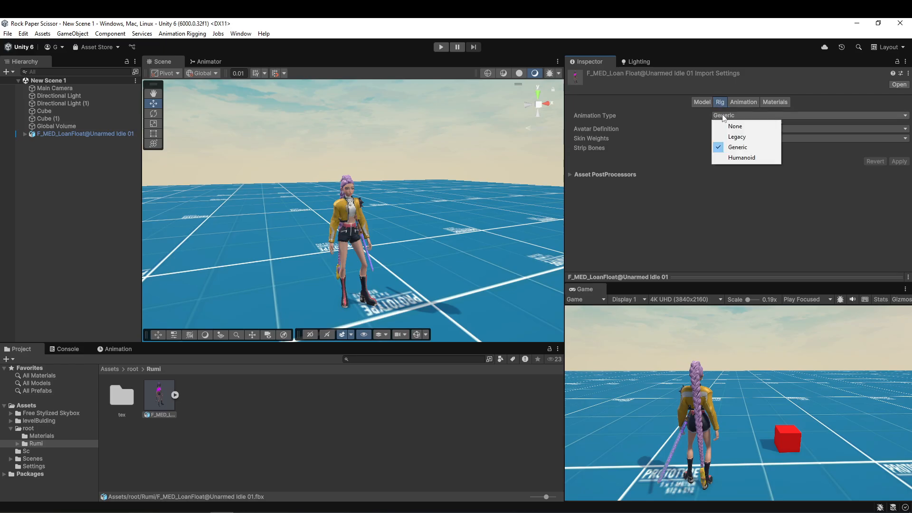
{"action": "left_click", "coordinate": [748, 157]}
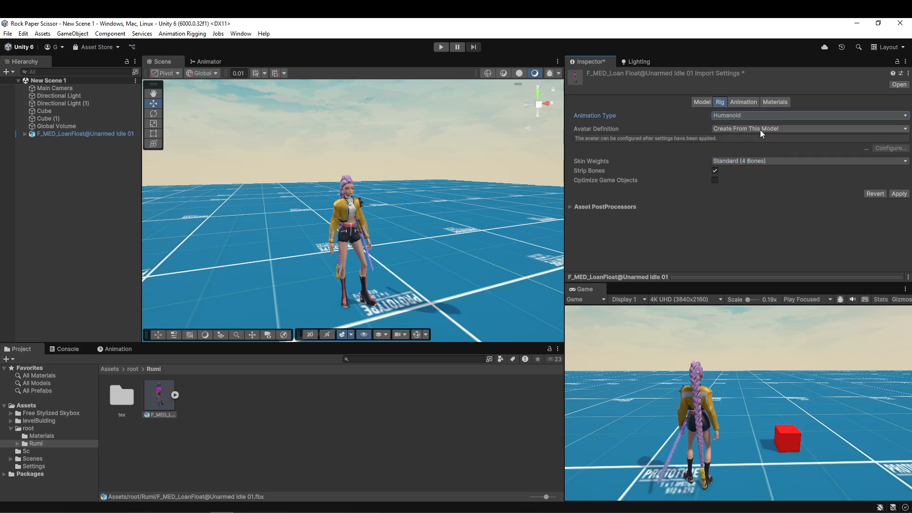
{"action": "left_click", "coordinate": [899, 193]}
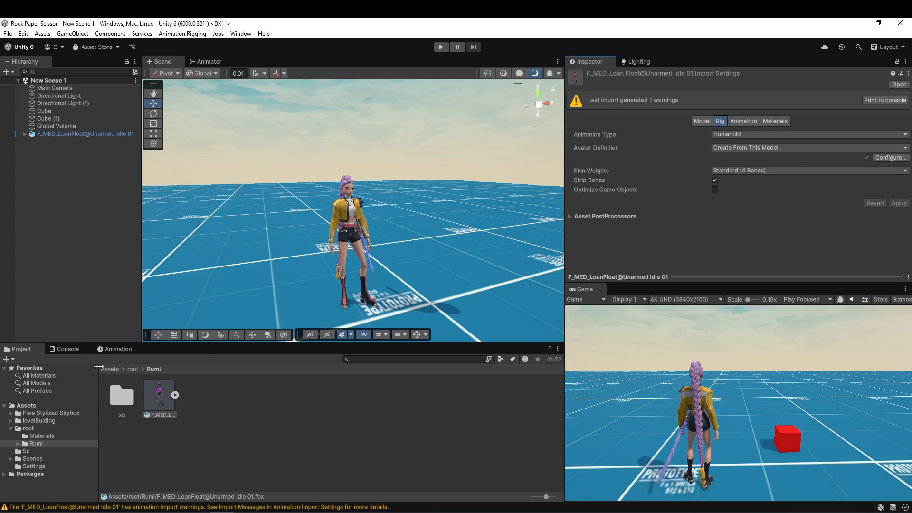
Read the import warning for the Unarmed Idle 01 model in the Console.
{"action": "left_click", "coordinate": [67, 349]}
{"action": "left_click", "coordinate": [69, 374]}
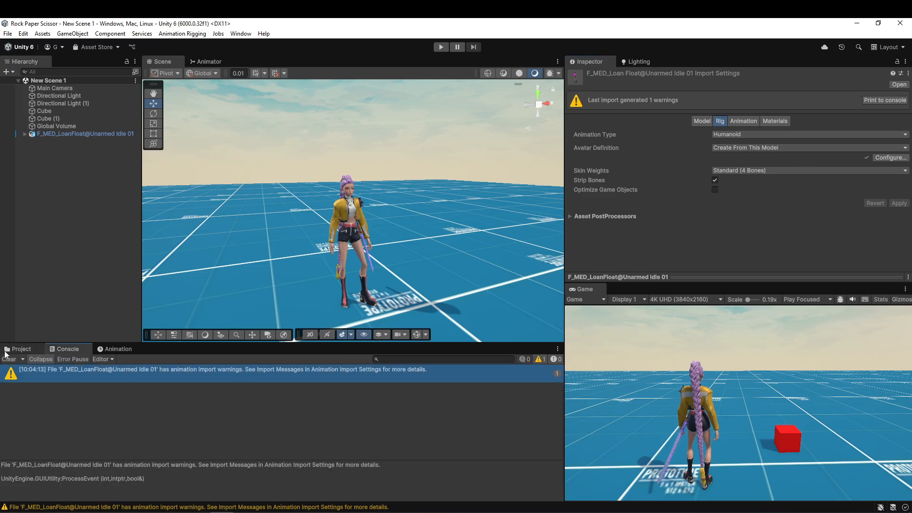
{"action": "left_click", "coordinate": [19, 349]}
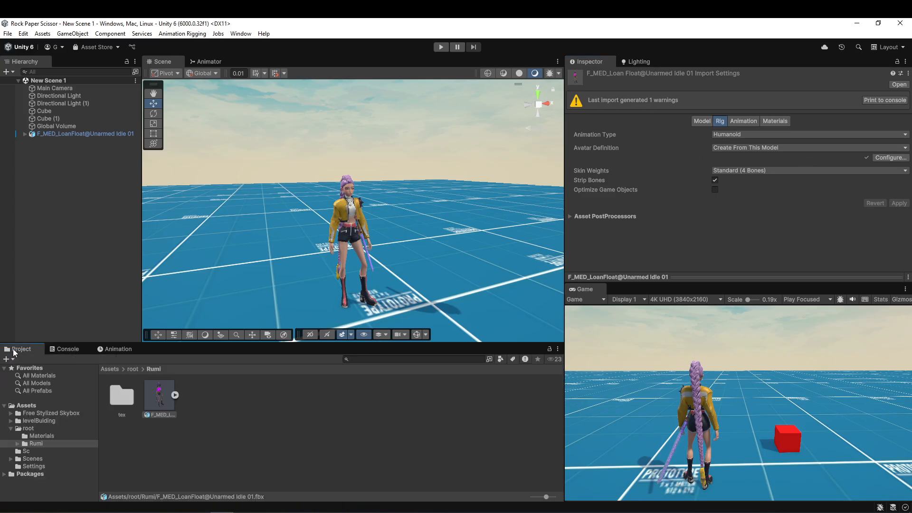
Inspect the humanoid avatar's bone mapping for the body, head, left hand and right hand, and close the avatar configuration.
{"action": "left_click", "coordinate": [889, 158]}
{"action": "scroll", "coordinate": [879, 147], "scroll_direction": "down", "scroll_amount": 2}
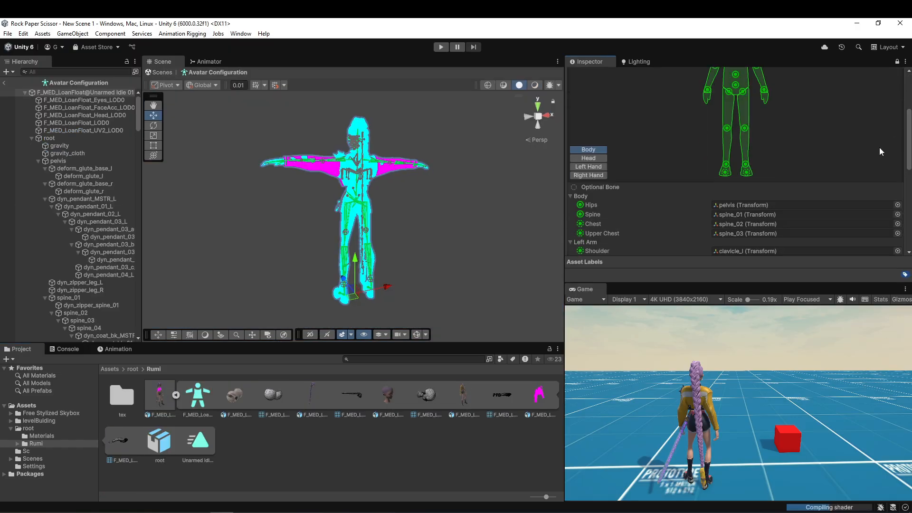
{"action": "scroll", "coordinate": [879, 148], "scroll_direction": "down", "scroll_amount": 6}
{"action": "scroll", "coordinate": [614, 155], "scroll_direction": "up", "scroll_amount": 8}
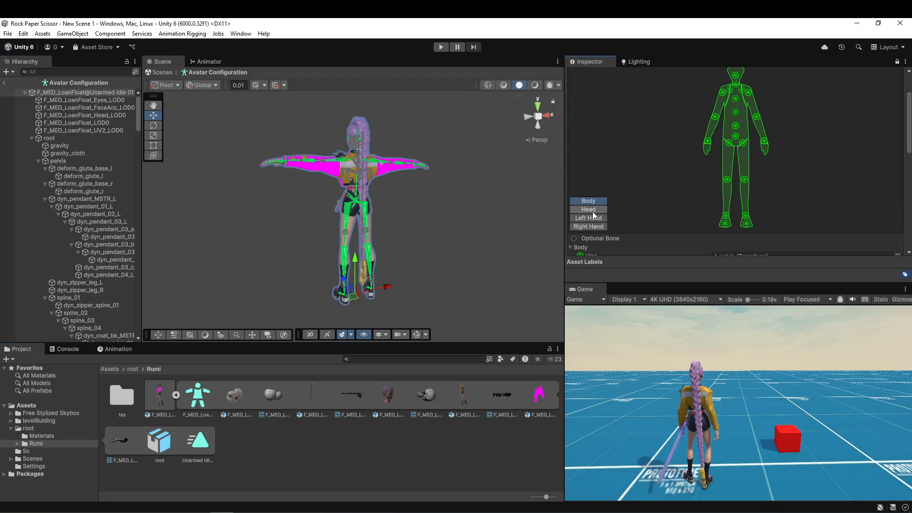
{"action": "left_click", "coordinate": [592, 211]}
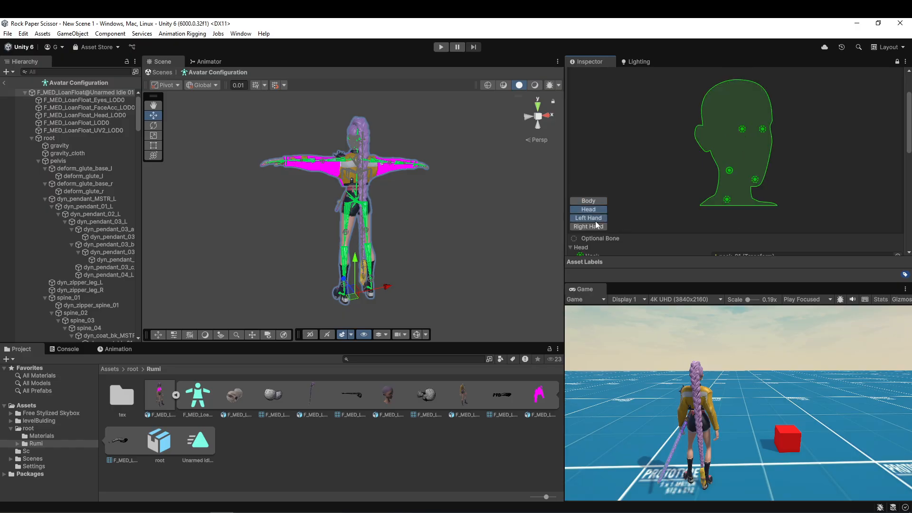
{"action": "left_click", "coordinate": [596, 221]}
{"action": "left_click", "coordinate": [605, 226]}
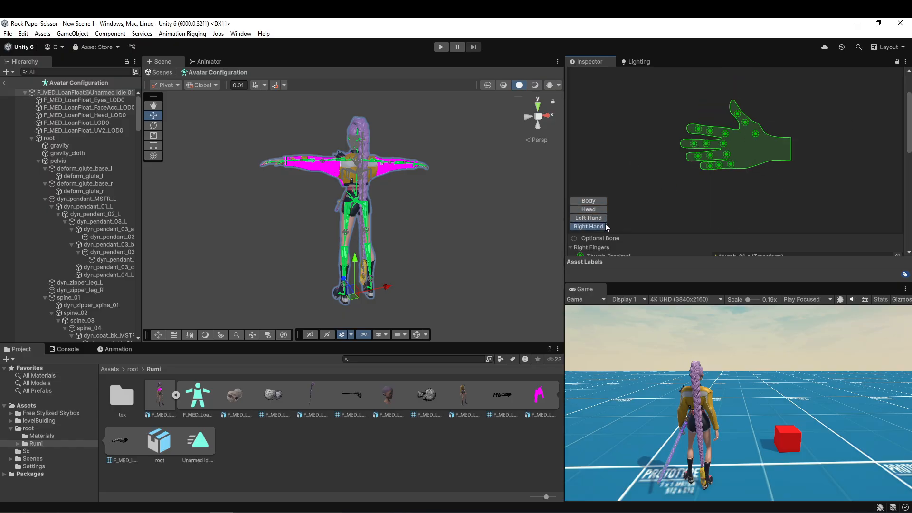
{"action": "scroll", "coordinate": [682, 235], "scroll_direction": "down", "scroll_amount": 10}
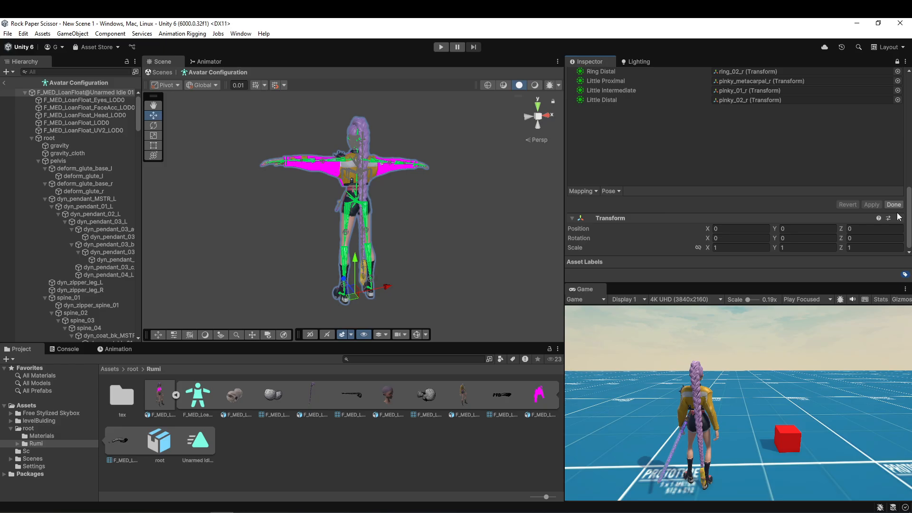
{"action": "left_click", "coordinate": [894, 212]}
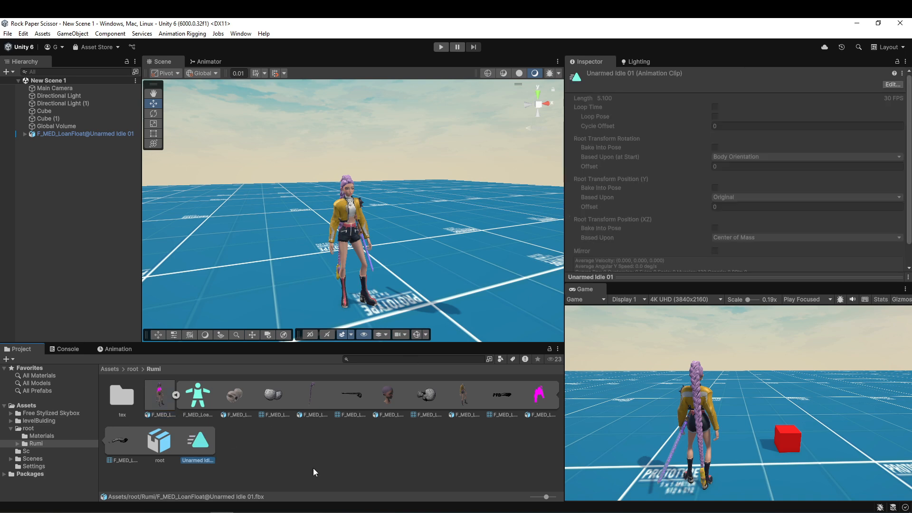
Duplicate the Unarmed Idle 01 clip as a standalone asset in the Rumi folder and enable its Loop Time.
{"action": "left_click", "coordinate": [176, 395]}
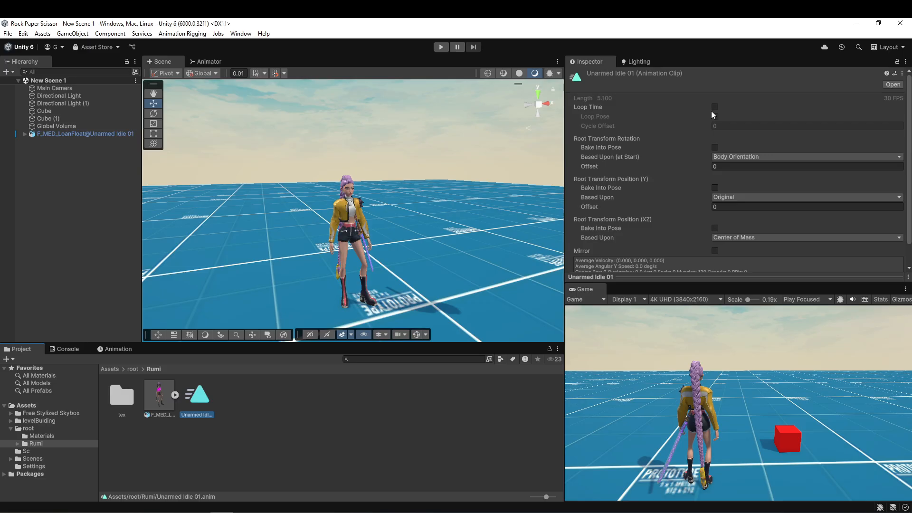
{"action": "right_click_drag", "start_coordinate": [391, 177], "coordinate": [411, 226]}
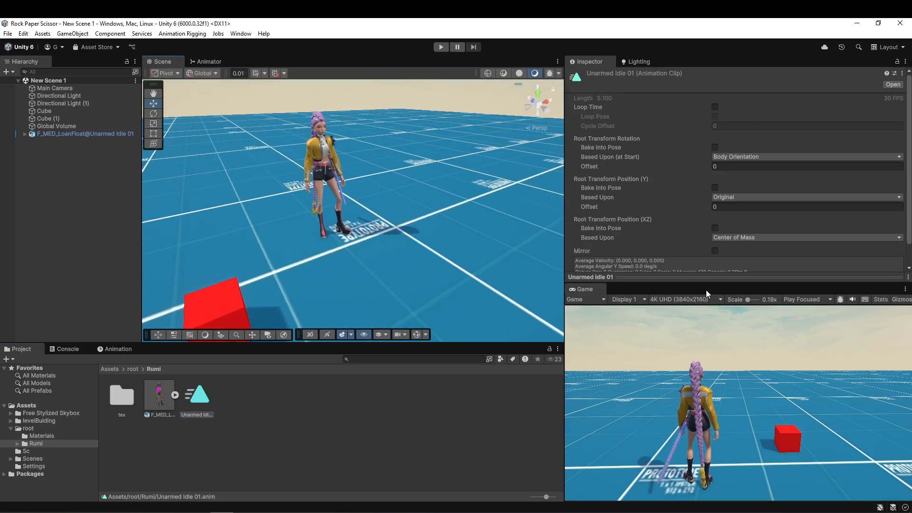
{"action": "left_click_drag", "start_coordinate": [705, 286], "coordinate": [706, 457]}
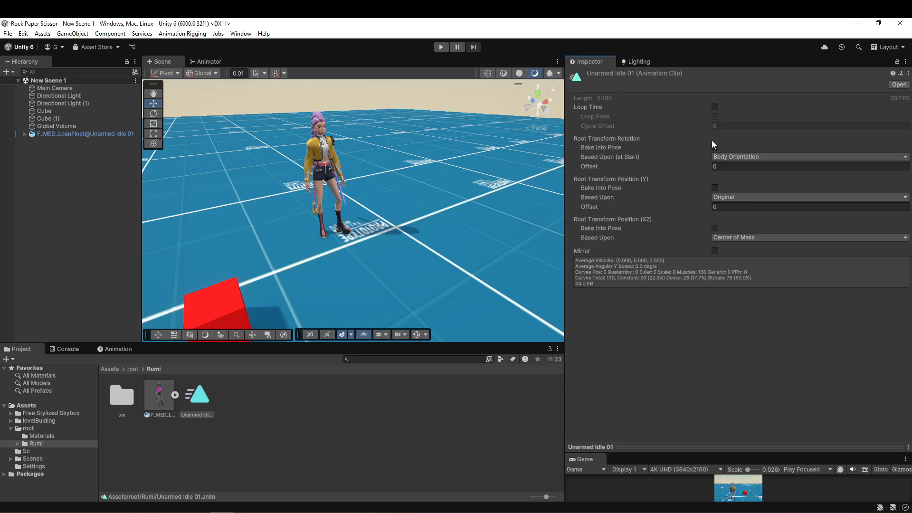
{"action": "left_click", "coordinate": [715, 107]}
Enable Bake Into Pose for the Unarmed Idle 01 clip's Root Transform Rotation and base it upon Original.
{"action": "mouse_move", "coordinate": [602, 124]}
{"action": "left_click", "coordinate": [714, 148]}
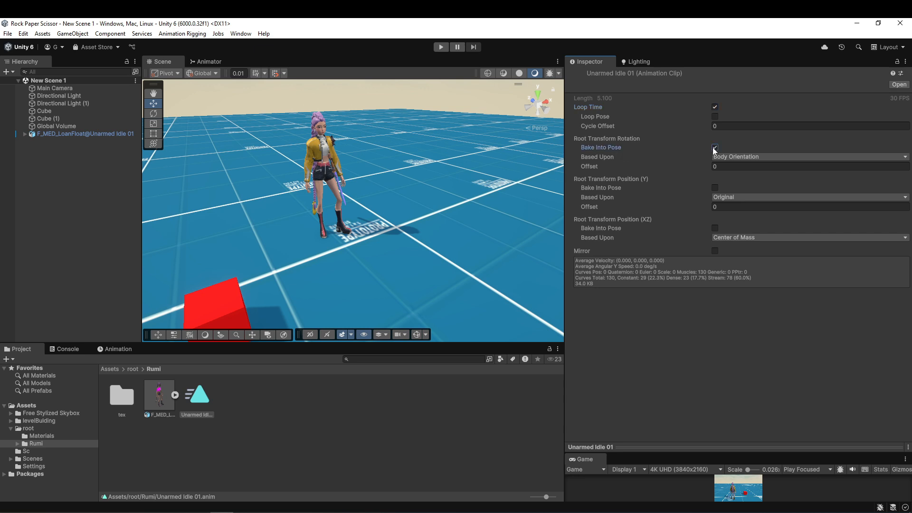
{"action": "left_click", "coordinate": [714, 148]}
{"action": "left_click", "coordinate": [714, 148]}
{"action": "left_click", "coordinate": [725, 158]}
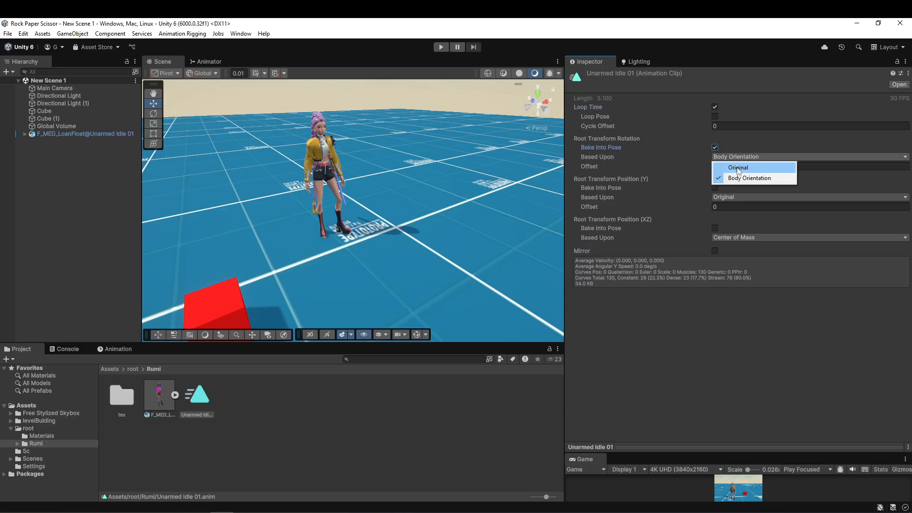
{"action": "left_click", "coordinate": [739, 167]}
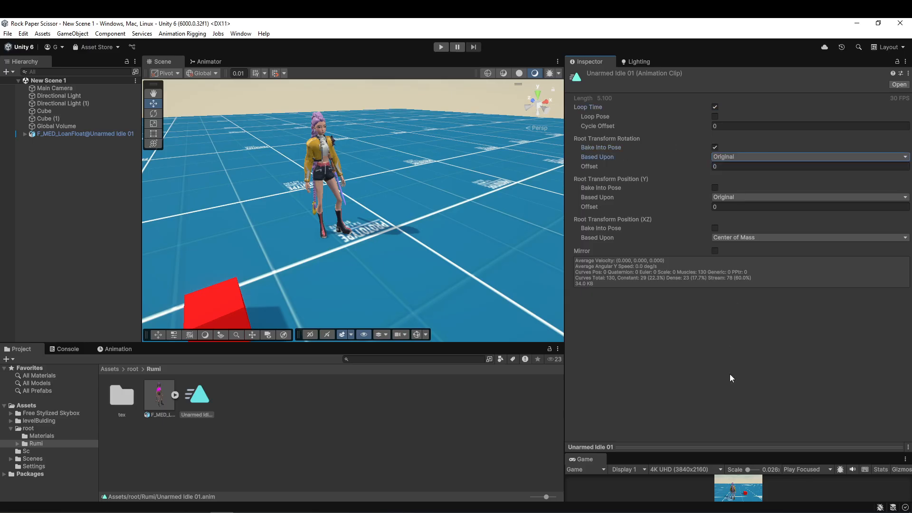
Expand the idle clip's preview, disable Bake Into Pose for Root Transform Rotation and base it upon Body Orientation.
{"action": "left_click", "coordinate": [750, 447]}
{"action": "left_click_drag", "start_coordinate": [743, 376], "coordinate": [744, 299]}
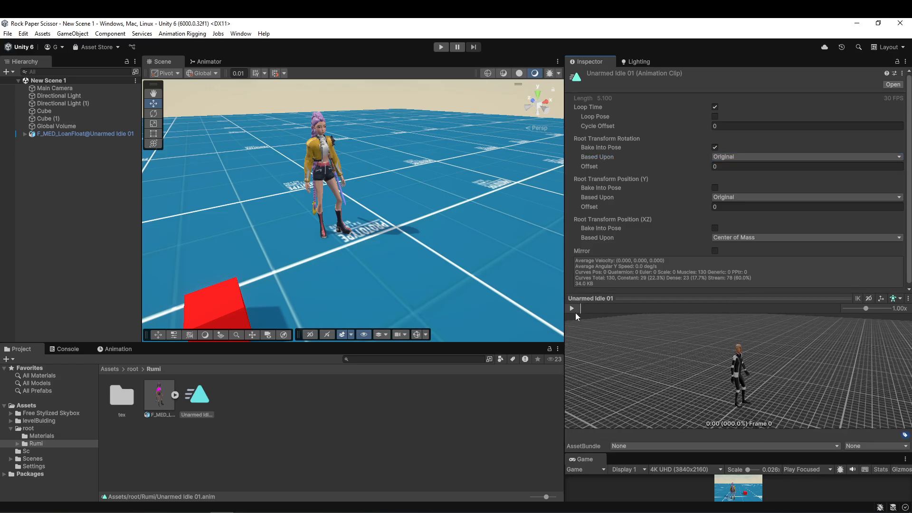
{"action": "left_click", "coordinate": [715, 148]}
{"action": "left_click", "coordinate": [719, 156]}
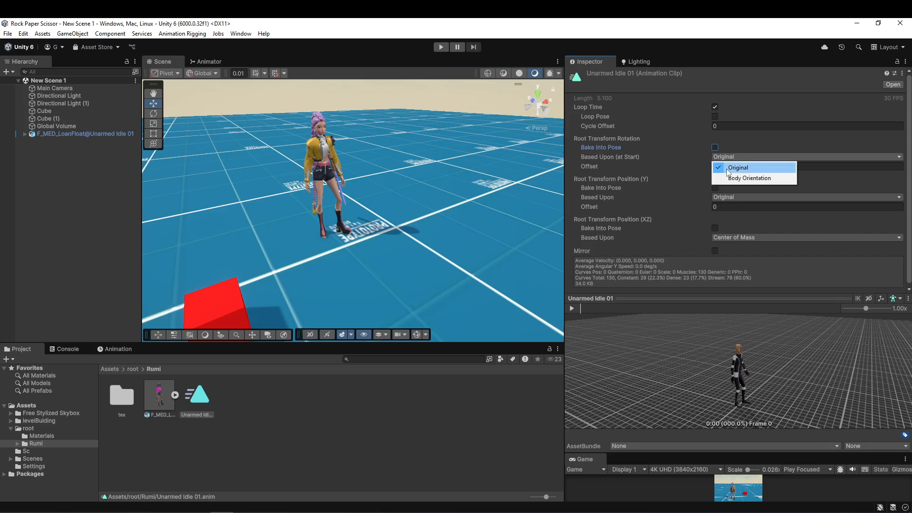
{"action": "left_click", "coordinate": [738, 178]}
Play the idle clip's preview using the Rumi character model and watch the motion from several angles.
{"action": "left_click_drag", "start_coordinate": [670, 367], "coordinate": [768, 411]}
{"action": "left_click", "coordinate": [569, 301]}
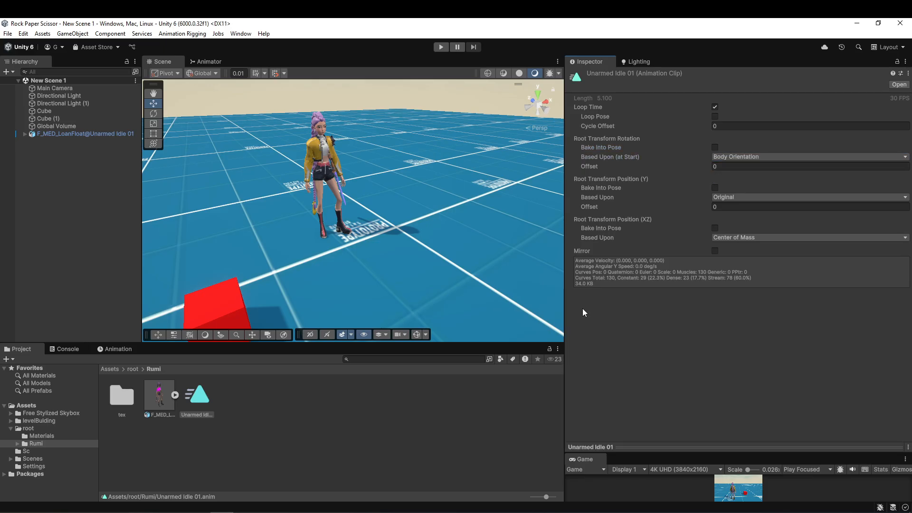
{"action": "left_click", "coordinate": [637, 444]}
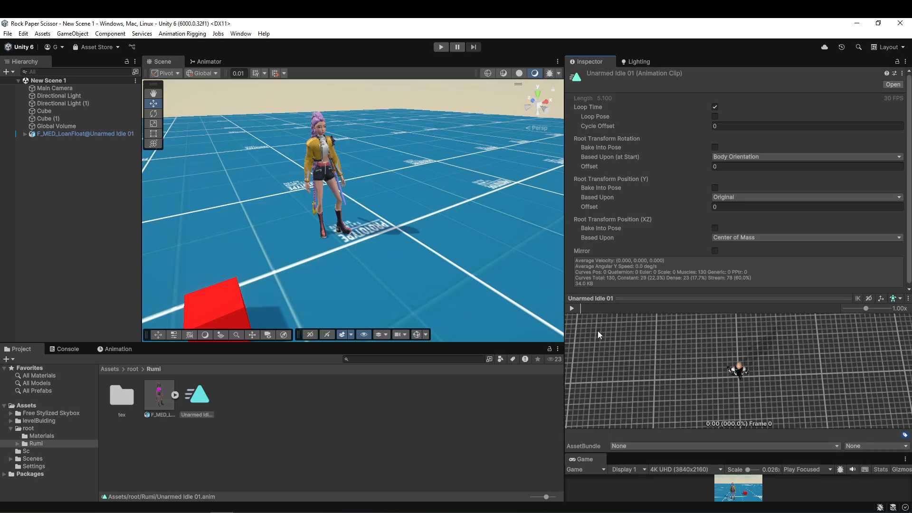
{"action": "left_click", "coordinate": [572, 308]}
{"action": "left_click_drag", "start_coordinate": [790, 363], "coordinate": [692, 328]}
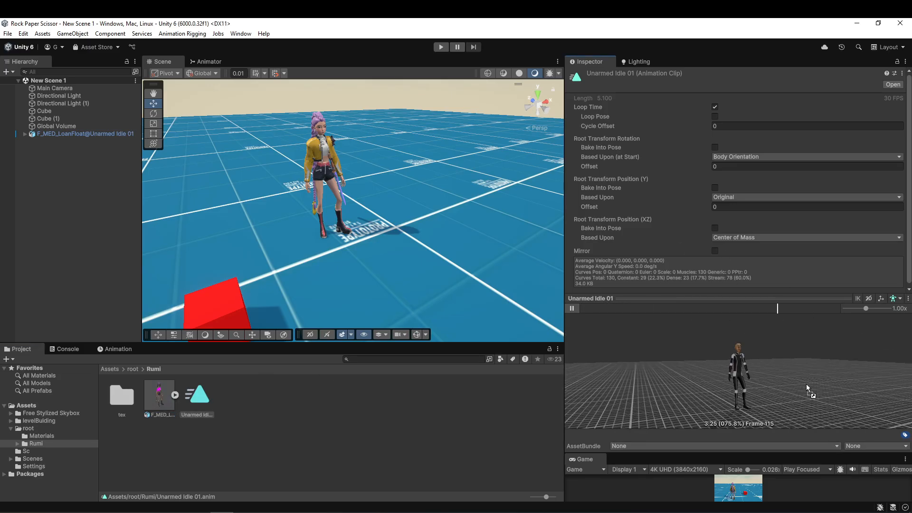
{"action": "left_click_drag", "start_coordinate": [806, 385], "coordinate": [806, 386]}
{"action": "right_click_drag", "start_coordinate": [736, 371], "coordinate": [845, 406]}
{"action": "middle_click_drag", "start_coordinate": [841, 345], "coordinate": [828, 383]}
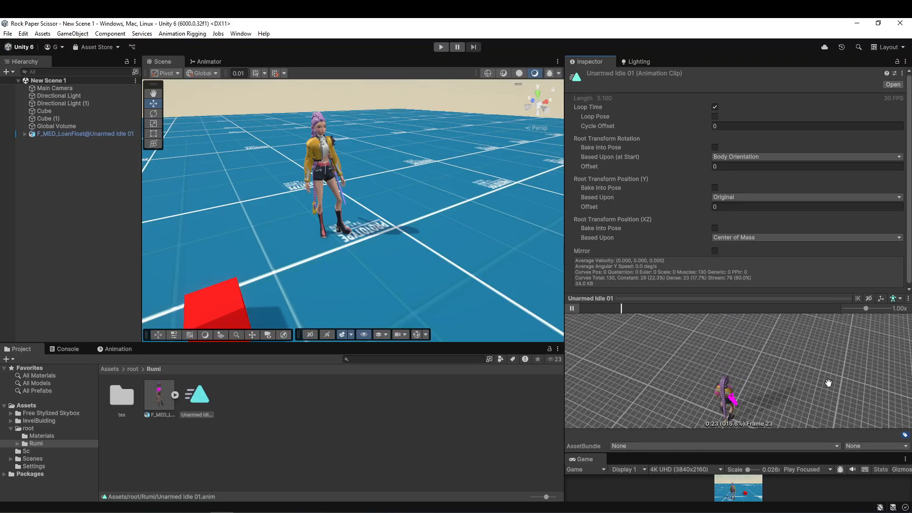
{"action": "right_click_drag", "start_coordinate": [828, 382], "coordinate": [747, 349]}
Bake the idle clip's Root Transform Rotation into the pose with Based Upon set to Original.
{"action": "key", "text": "ctrl+z"}
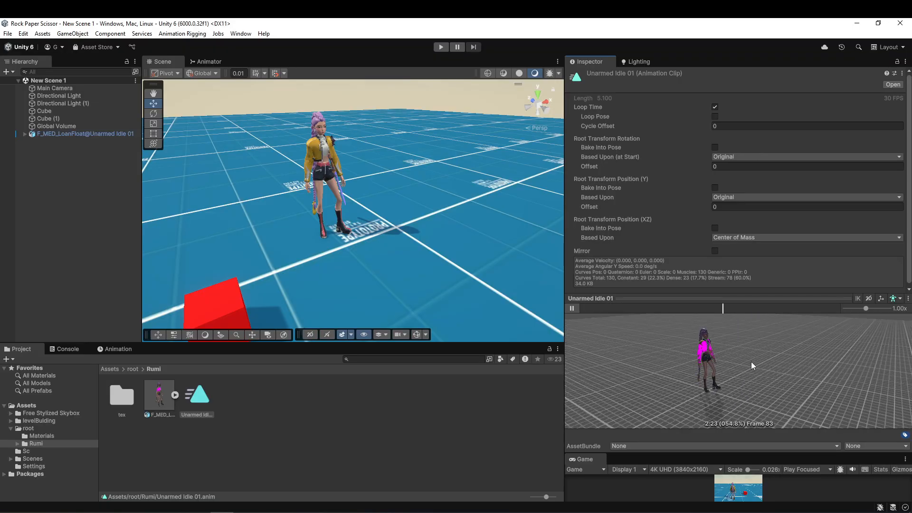
{"action": "key", "text": "ctrl+y"}
{"action": "left_click", "coordinate": [715, 148]}
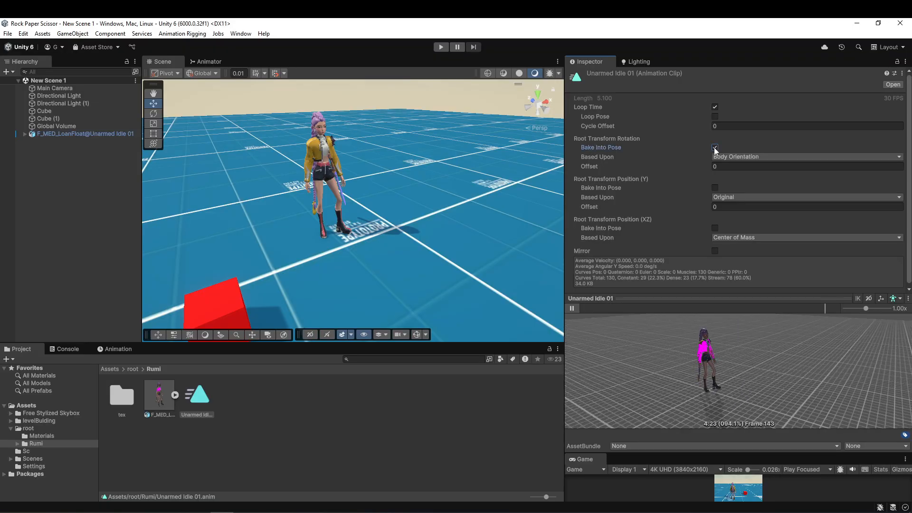
{"action": "left_click", "coordinate": [718, 157]}
{"action": "left_click", "coordinate": [726, 167]}
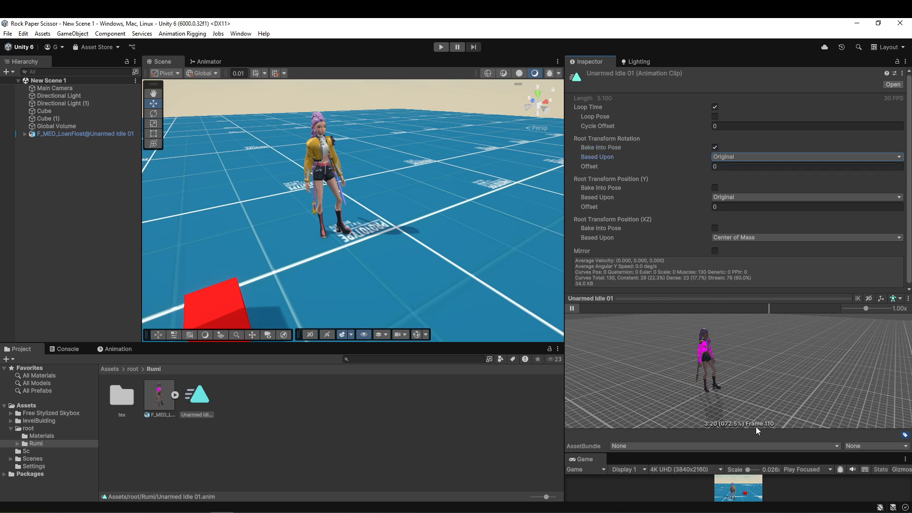
Try rotating the scene character about its vertical axis to a Y rotation of 75, and undo the rotation.
{"action": "left_click", "coordinate": [81, 133]}
{"action": "key", "text": "e"}
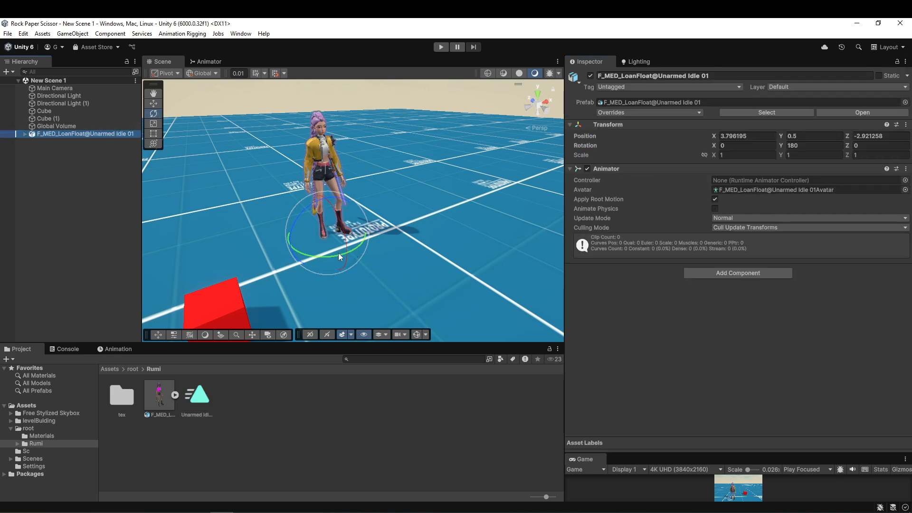
{"action": "left_click_drag", "start_coordinate": [338, 256], "coordinate": [493, 270]}
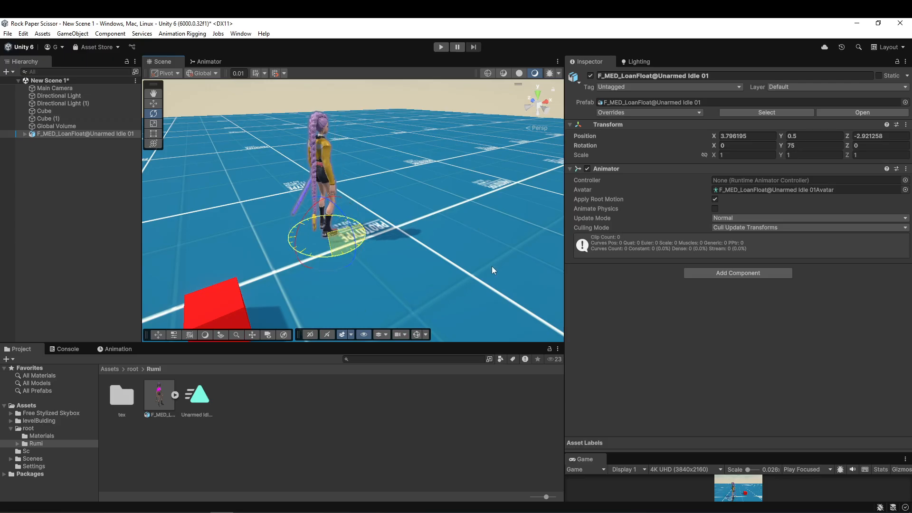
{"action": "key", "text": "ctrl+z"}
Enable Bake Into Pose for the idle clip's Root Transform Position (Y) and play its preview.
{"action": "left_click", "coordinate": [197, 397]}
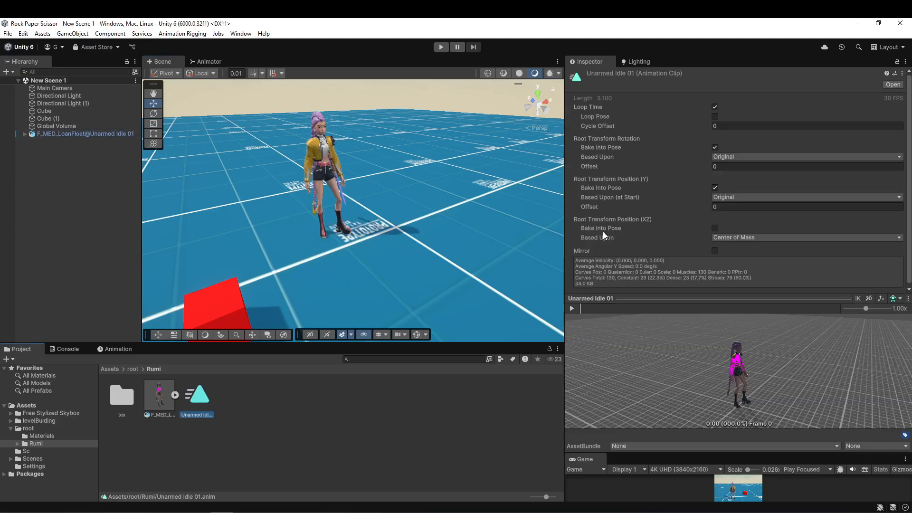
{"action": "left_click", "coordinate": [573, 309]}
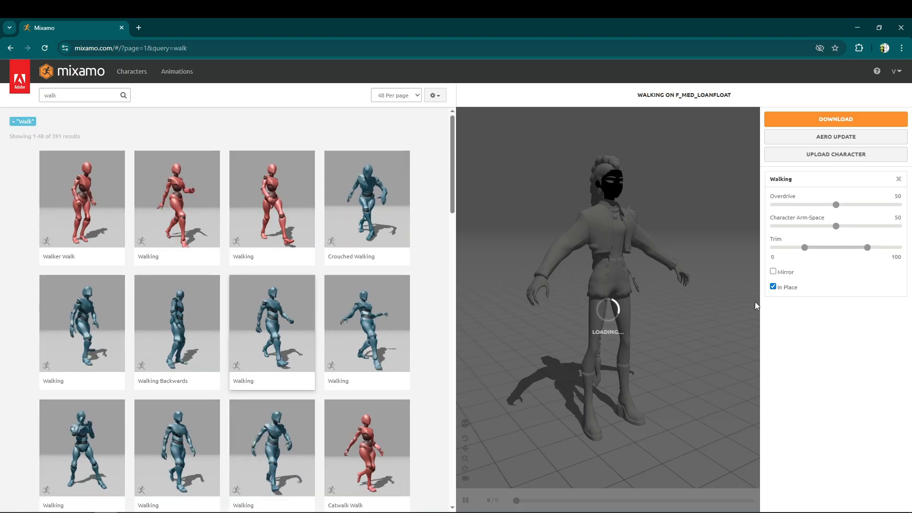
{"action": "left_click_drag", "start_coordinate": [712, 304], "coordinate": [537, 304]}
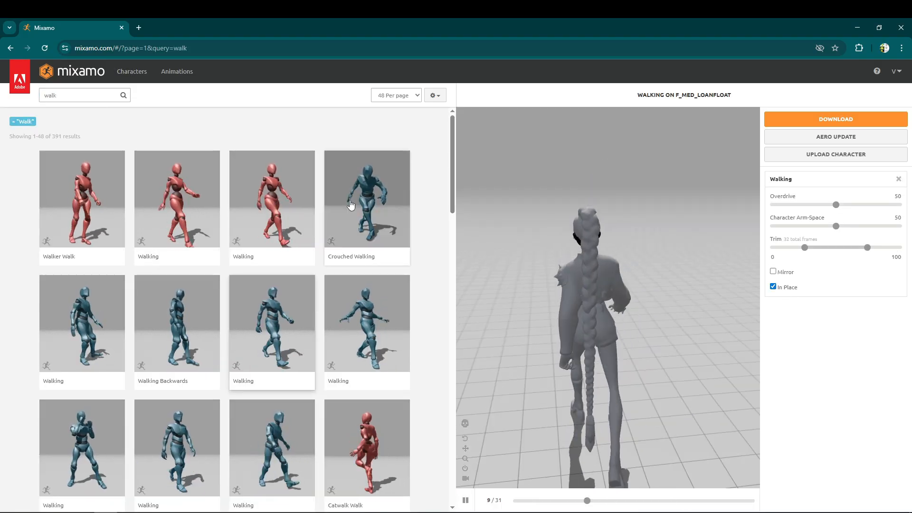
Switch to Mixamo, apply the Walk animation to the character with In Place enabled, and download it as FBX.
{"action": "scroll", "coordinate": [350, 206], "scroll_direction": "down", "scroll_amount": 6}
{"action": "left_click", "coordinate": [272, 411]}
{"action": "left_click", "coordinate": [773, 287]}
{"action": "left_click", "coordinate": [832, 120]}
{"action": "left_click", "coordinate": [521, 158]}
{"action": "left_click", "coordinate": [517, 184]}
{"action": "left_click", "coordinate": [589, 228]}
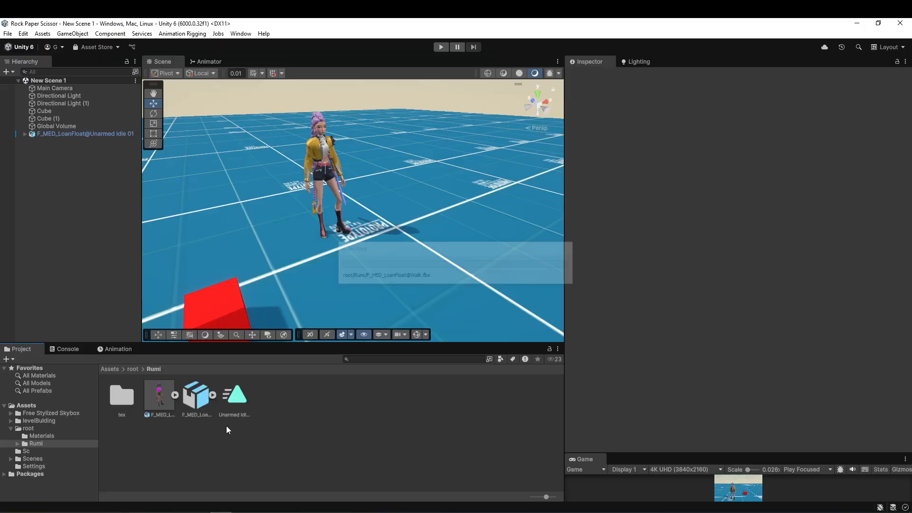
Set the imported F_MED_LoanFloat@Walk model's rig to Humanoid with Avatar Definition Copy From Other Avatar.
{"action": "left_click", "coordinate": [195, 399]}
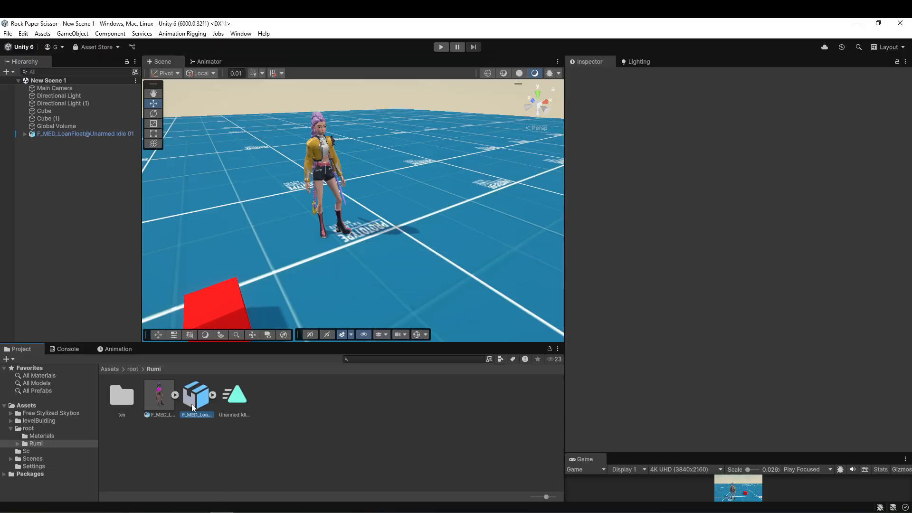
{"action": "left_click", "coordinate": [726, 115]}
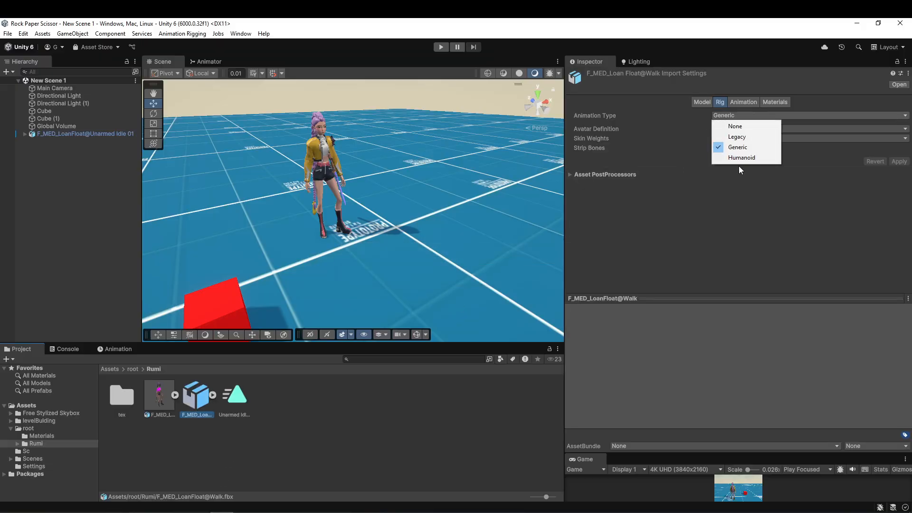
{"action": "left_click", "coordinate": [739, 163]}
{"action": "left_click", "coordinate": [739, 129]}
{"action": "left_click", "coordinate": [750, 162]}
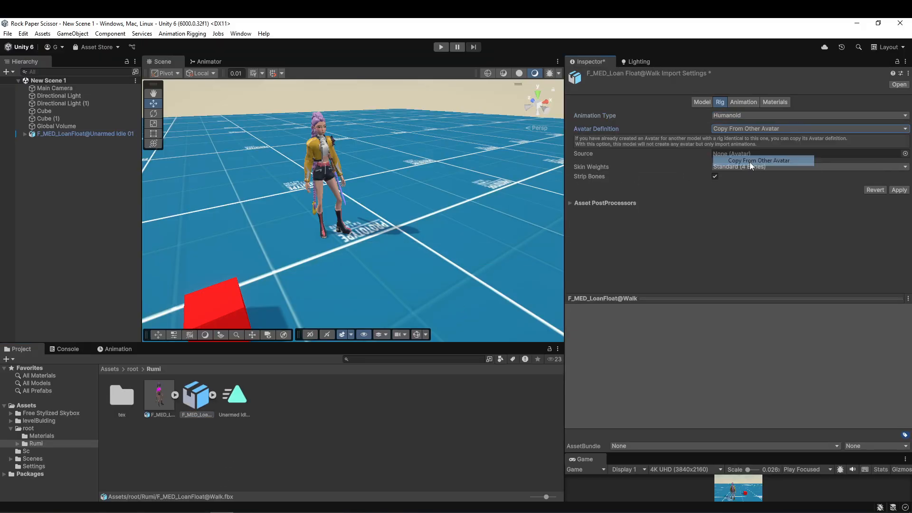
Assign F_MED_LoanFloat@Unarmed Idle 01Avatar as the Walk rig's source, apply the import settings and check the Console.
{"action": "left_click", "coordinate": [905, 154]}
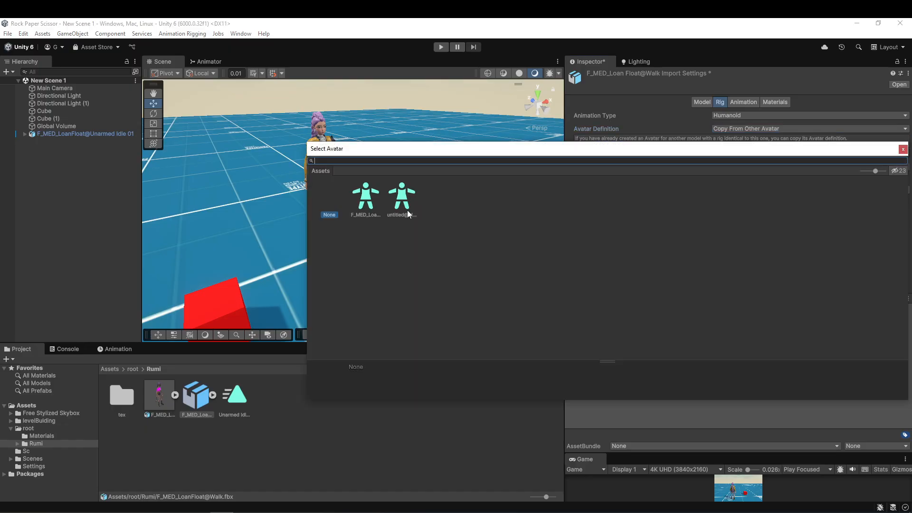
{"action": "double_click", "coordinate": [365, 197]}
{"action": "left_click", "coordinate": [175, 394]}
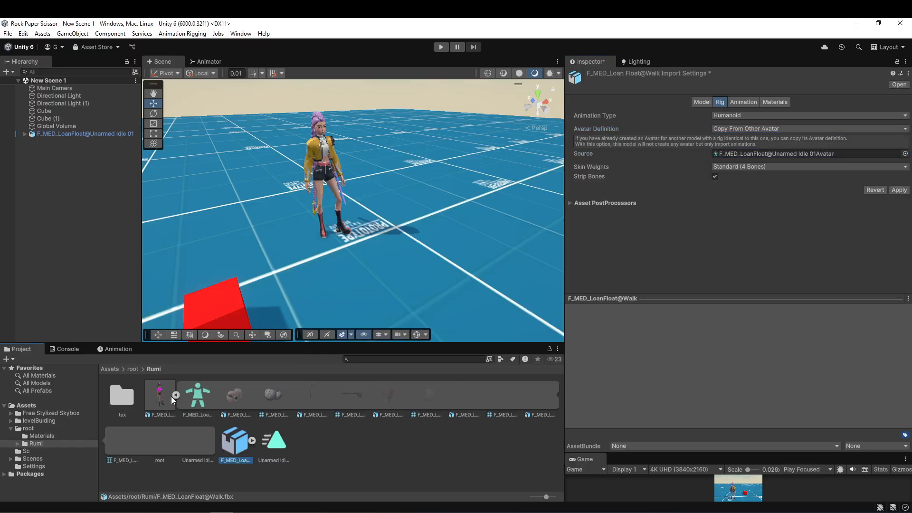
{"action": "left_click_drag", "start_coordinate": [198, 404], "coordinate": [764, 152]}
{"action": "left_click", "coordinate": [899, 190]}
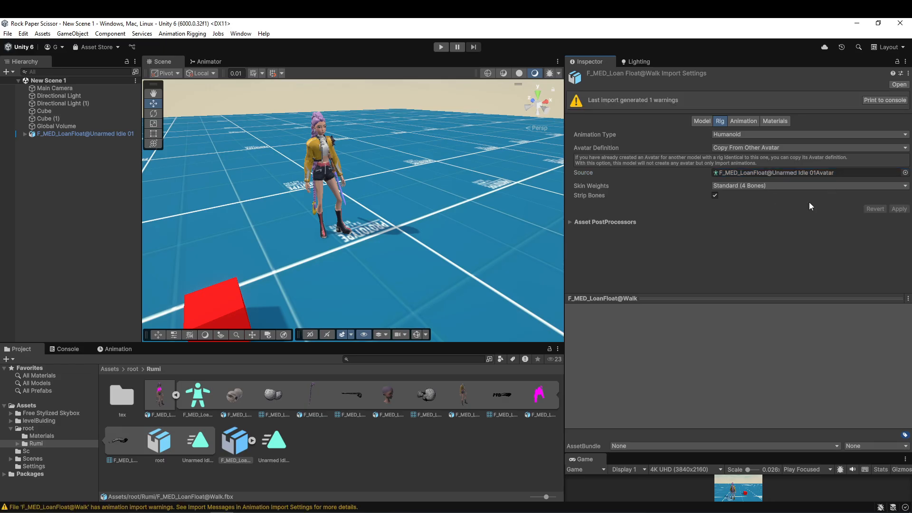
{"action": "left_click", "coordinate": [67, 349]}
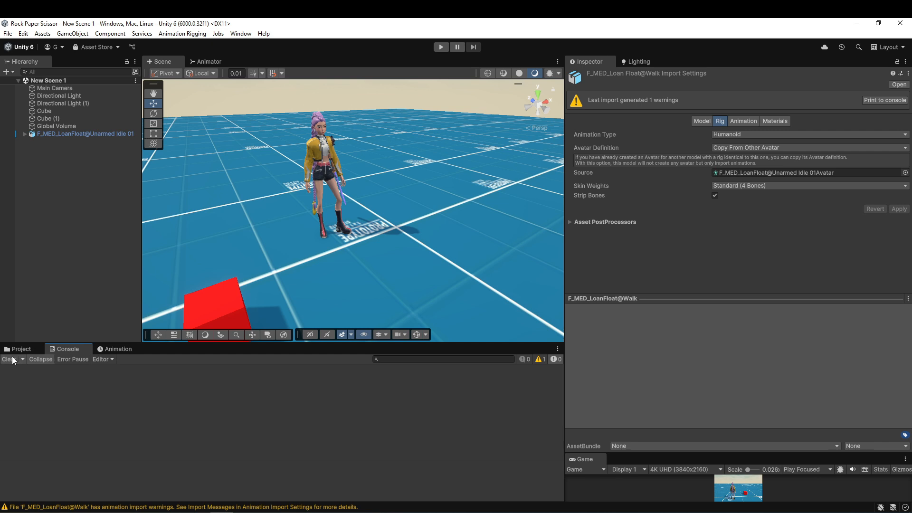
{"action": "left_click", "coordinate": [18, 349]}
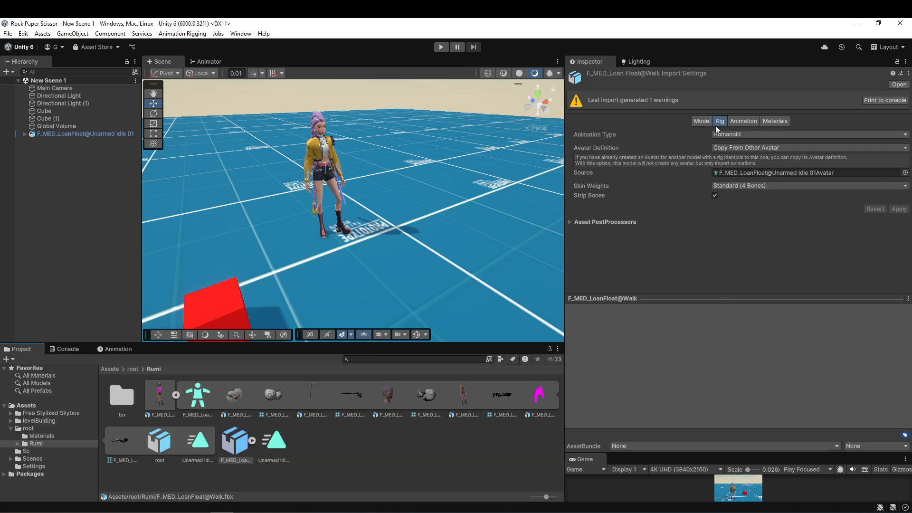
Duplicate the Walk clip out of its model as a standalone asset in the Rumi folder.
{"action": "left_click", "coordinate": [176, 395]}
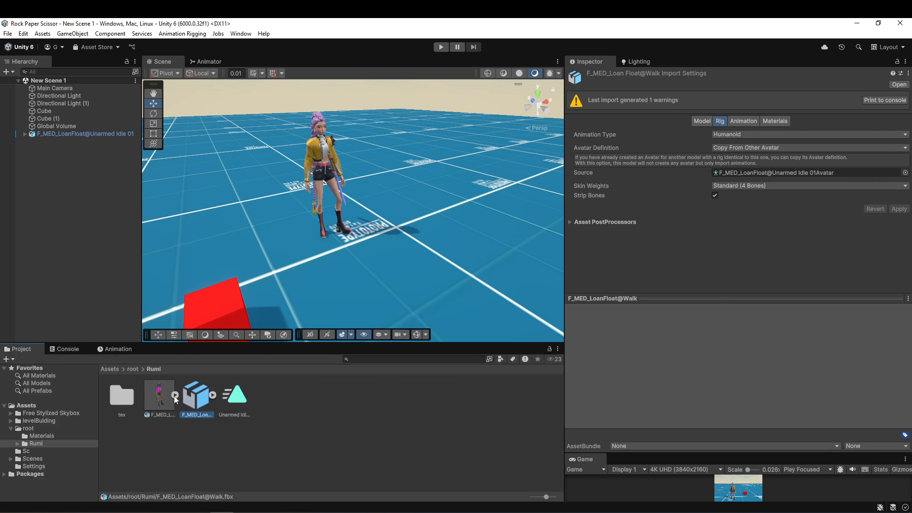
{"action": "left_click", "coordinate": [212, 395]}
{"action": "left_click", "coordinate": [272, 395]}
{"action": "key", "text": "ctrl+d"}
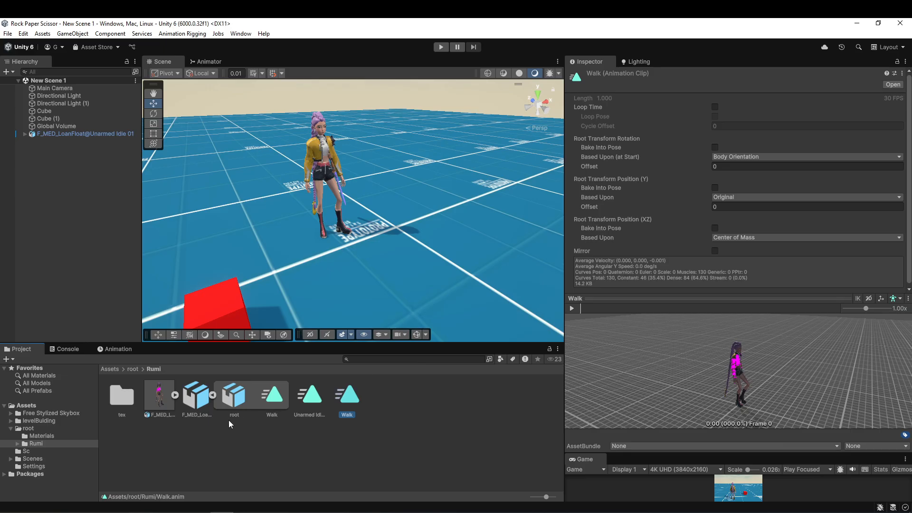
{"action": "left_click", "coordinate": [213, 395]}
Delete the F_MED_LoanFloat@Walk model from the Rumi folder.
{"action": "left_click", "coordinate": [185, 398]}
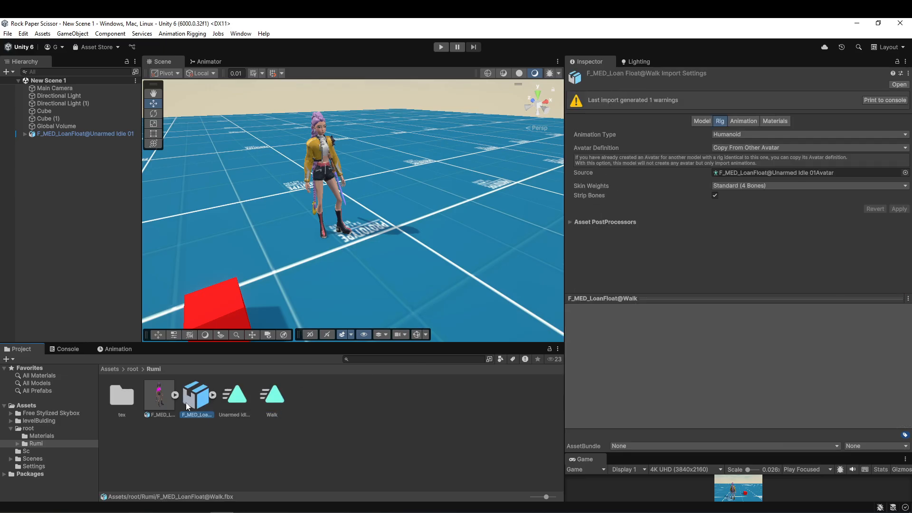
{"action": "key", "text": "Delete"}
{"action": "key", "text": "Return"}
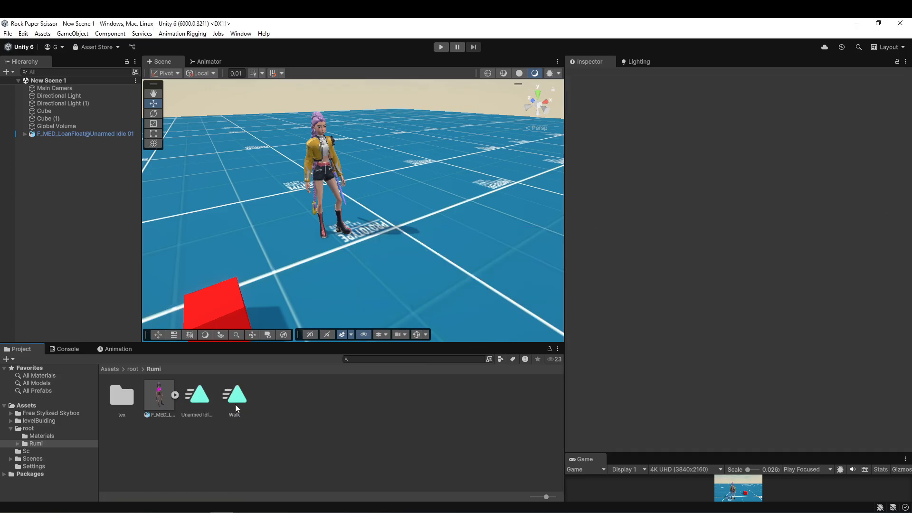
Preview the Walk clip from different angles and review the In Place option for walking animations on Mixamo.
{"action": "left_click", "coordinate": [235, 407]}
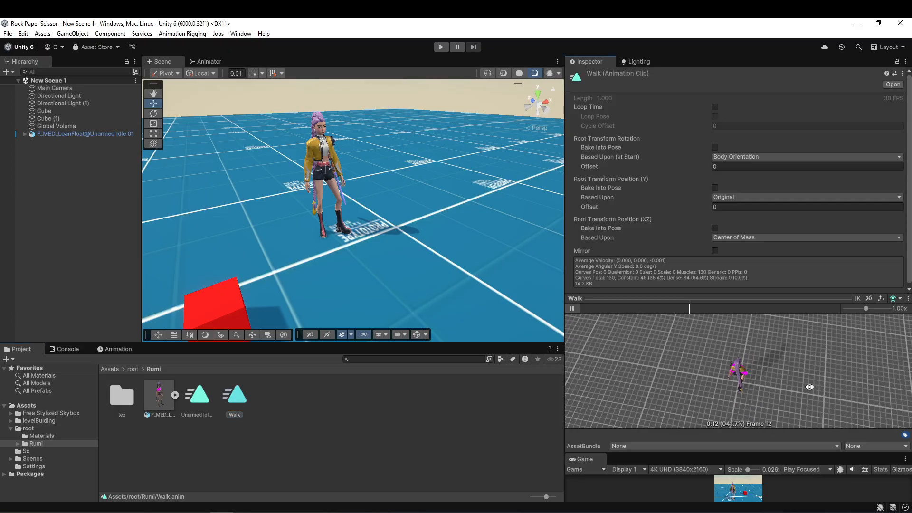
{"action": "left_click_drag", "start_coordinate": [808, 387], "coordinate": [779, 366]}
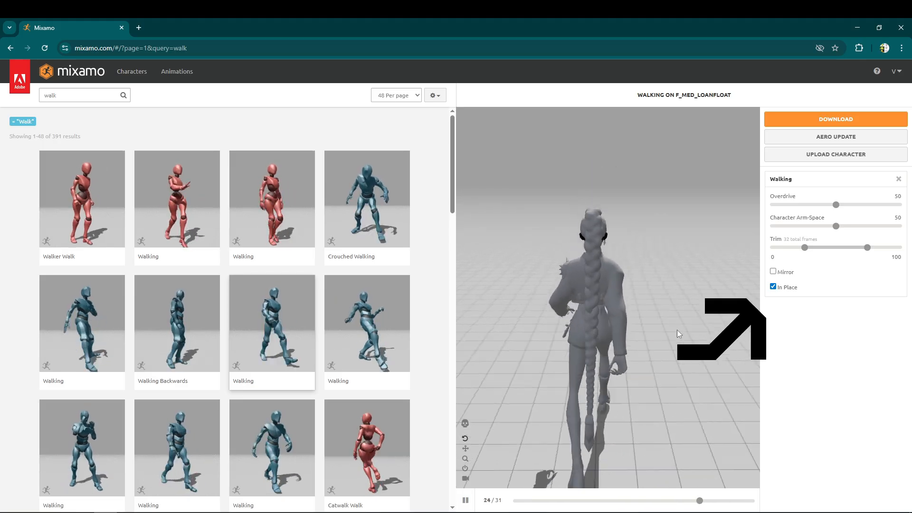
{"action": "left_click", "coordinate": [773, 286]}
{"action": "left_click", "coordinate": [772, 287]}
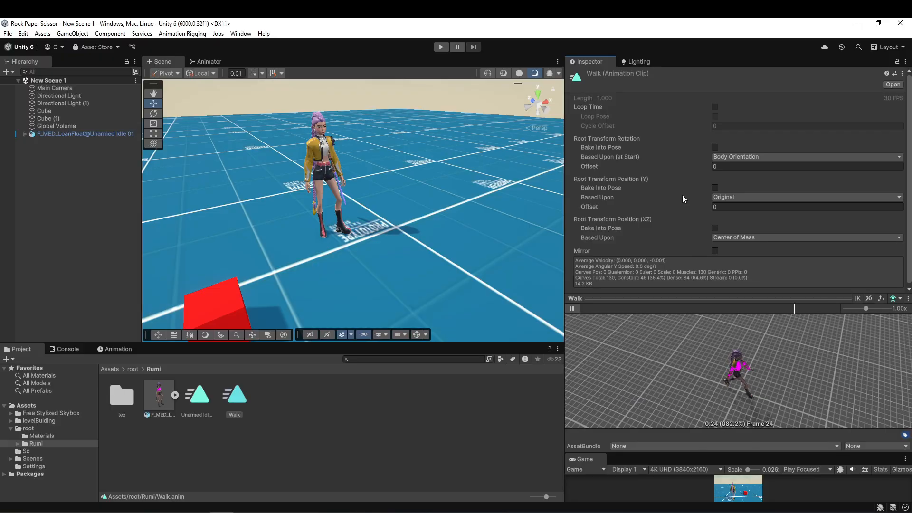
{"action": "left_click_drag", "start_coordinate": [620, 166], "coordinate": [767, 62]}
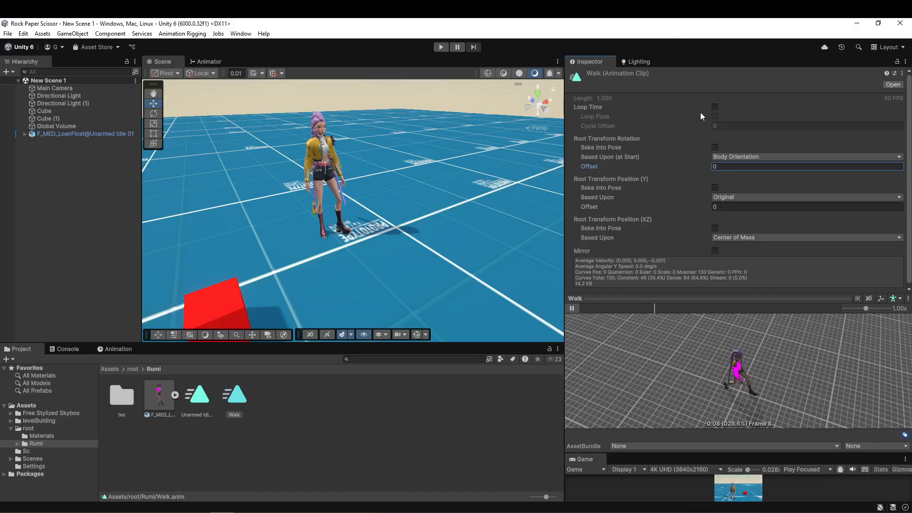
Enable Loop Time on the Walk clip and bake its Root Transform Rotation into the pose based upon Original.
{"action": "left_click", "coordinate": [714, 107]}
{"action": "left_click", "coordinate": [714, 147]}
{"action": "left_click", "coordinate": [722, 156]}
{"action": "left_click", "coordinate": [724, 169]}
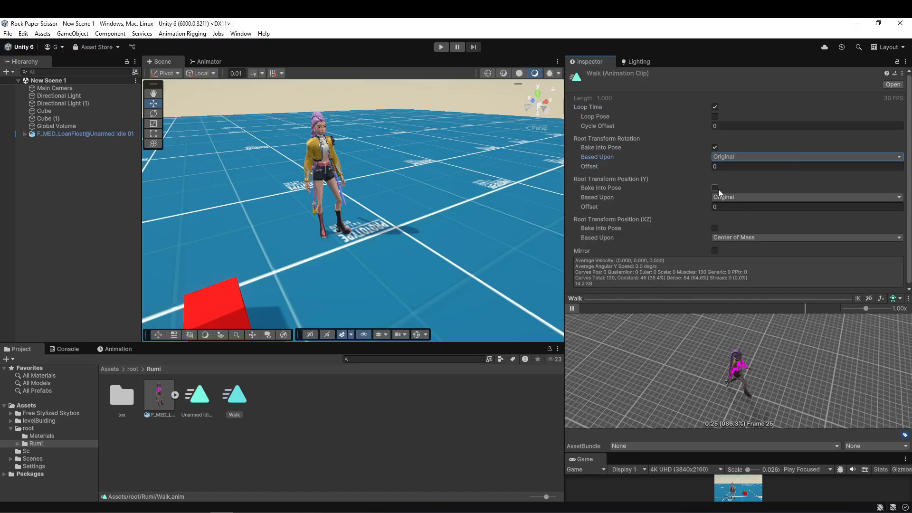
Bake the Walk clip's Root Transform Position (Y) into the pose, keeping Root Transform Position (XZ) unbaked.
{"action": "left_click", "coordinate": [714, 187]}
{"action": "left_click_drag", "start_coordinate": [770, 386], "coordinate": [768, 409]}
{"action": "left_click", "coordinate": [715, 228]}
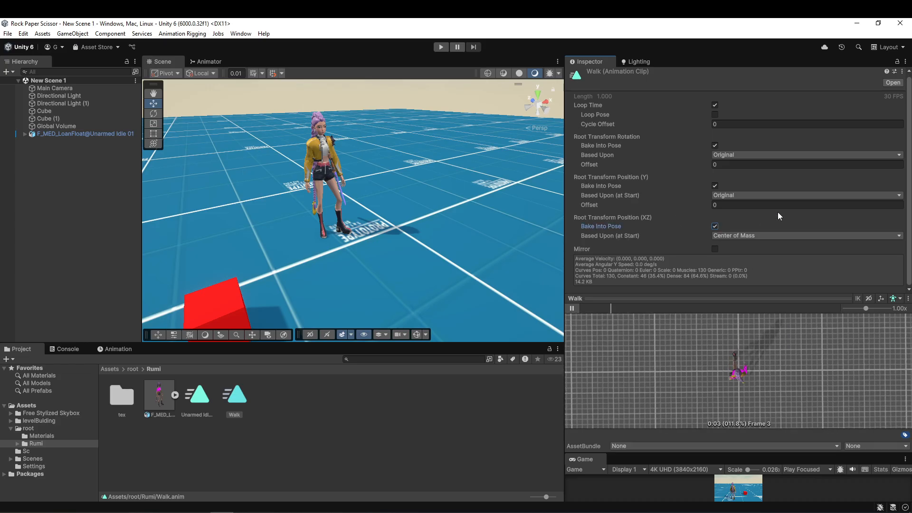
{"action": "left_click", "coordinate": [714, 227]}
{"action": "left_click_drag", "start_coordinate": [779, 401], "coordinate": [779, 375]}
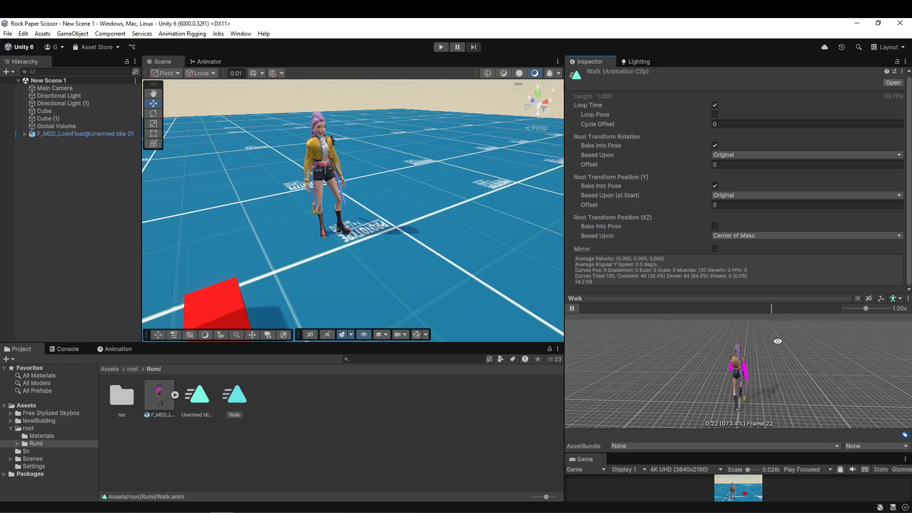
Search Mixamo for "run", download the Fast Run animation with In Place enabled, and import it into Unity's Rumi folder.
{"action": "type", "text": "run"}
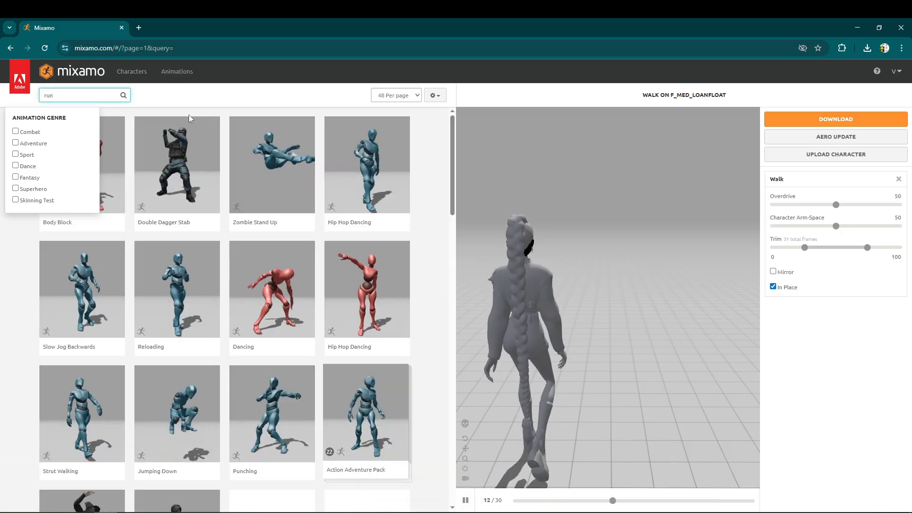
{"action": "key", "text": "Return"}
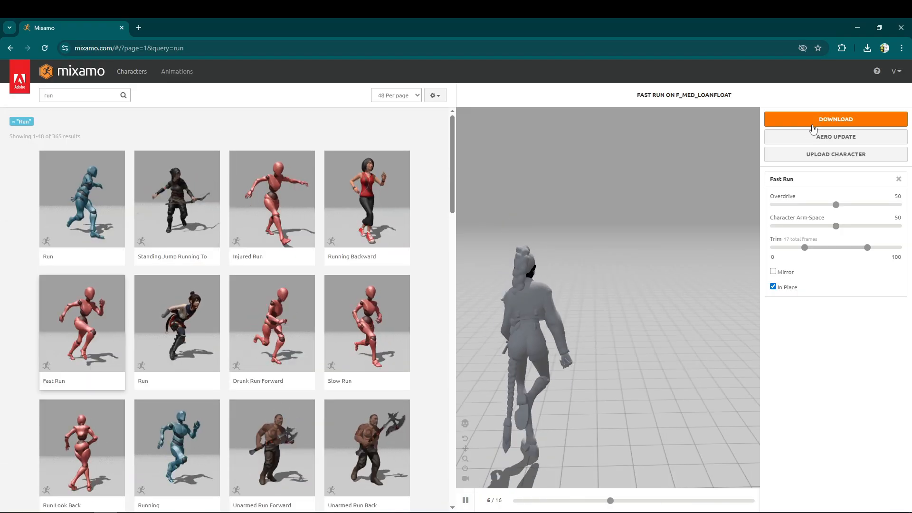
{"action": "left_click", "coordinate": [779, 119]}
{"action": "left_click", "coordinate": [592, 228]}
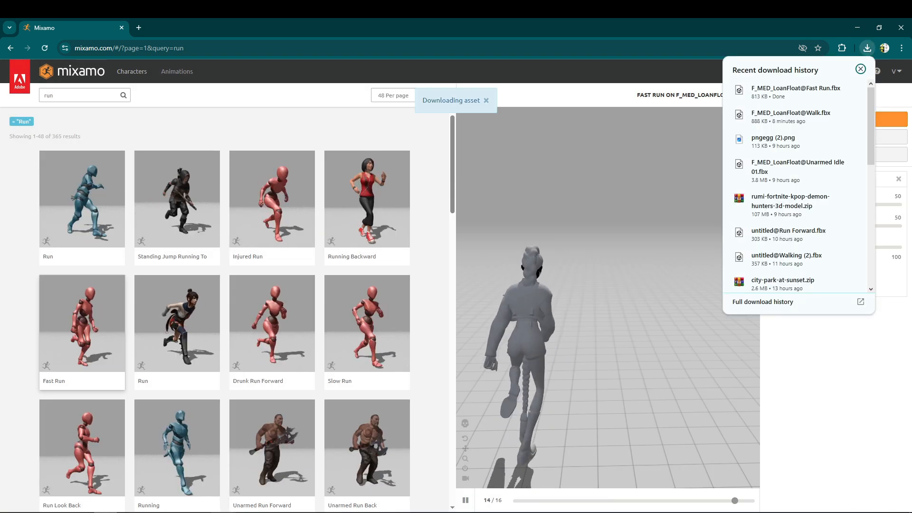
{"action": "left_click_drag", "start_coordinate": [223, 512], "coordinate": [267, 446]}
Set the Fast Run model's rig to Humanoid, copying the F_MED_LoanFloat@Unarmed Idle 01 avatar, and apply the import settings.
{"action": "left_click", "coordinate": [162, 396]}
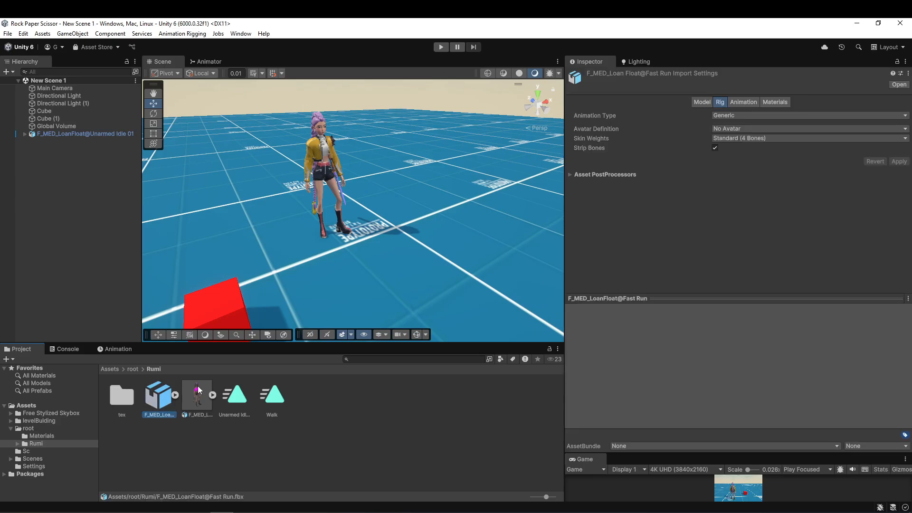
{"action": "left_click", "coordinate": [743, 115]}
{"action": "left_click", "coordinate": [743, 156]}
{"action": "left_click", "coordinate": [742, 129]}
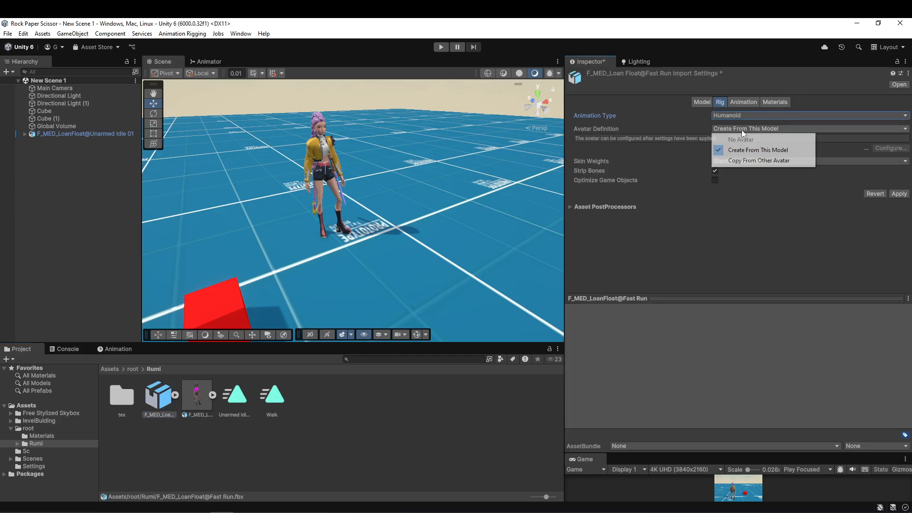
{"action": "left_click", "coordinate": [748, 160]}
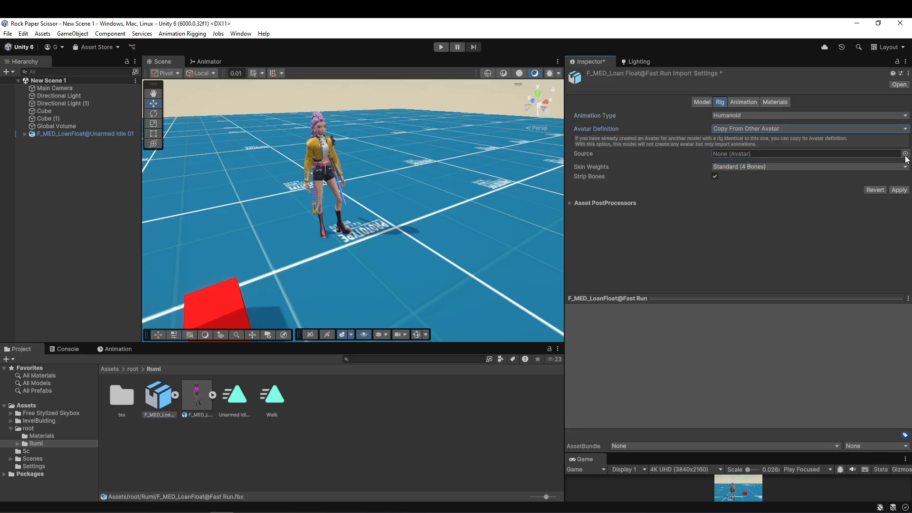
{"action": "left_click", "coordinate": [212, 395]}
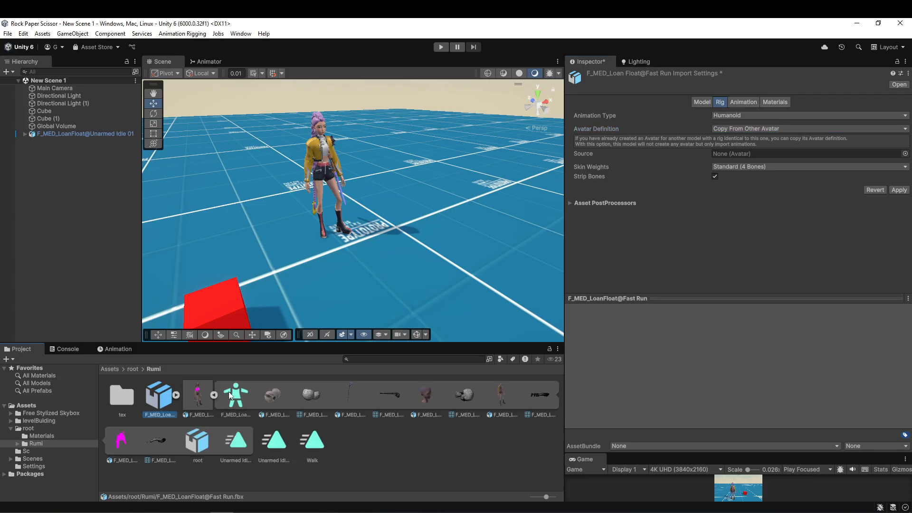
{"action": "left_click_drag", "start_coordinate": [229, 395], "coordinate": [834, 155]}
{"action": "left_click", "coordinate": [896, 192]}
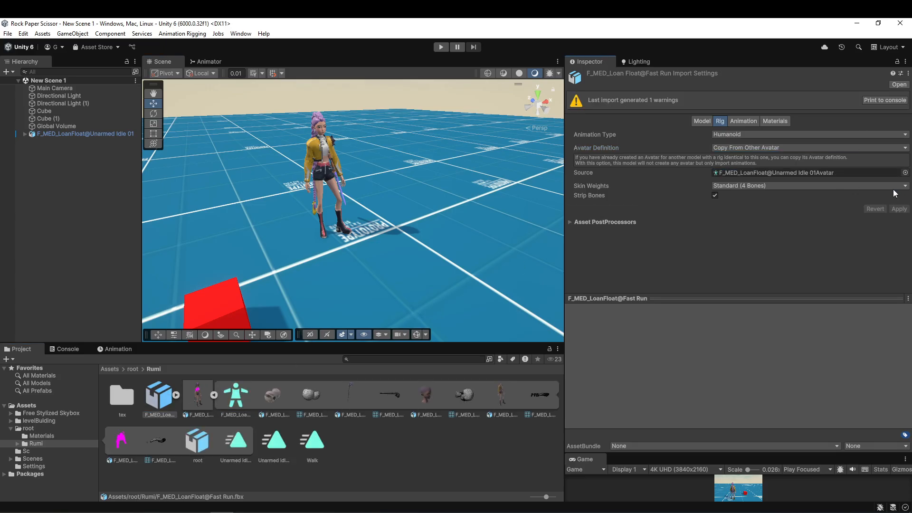
{"action": "left_click", "coordinate": [214, 395]}
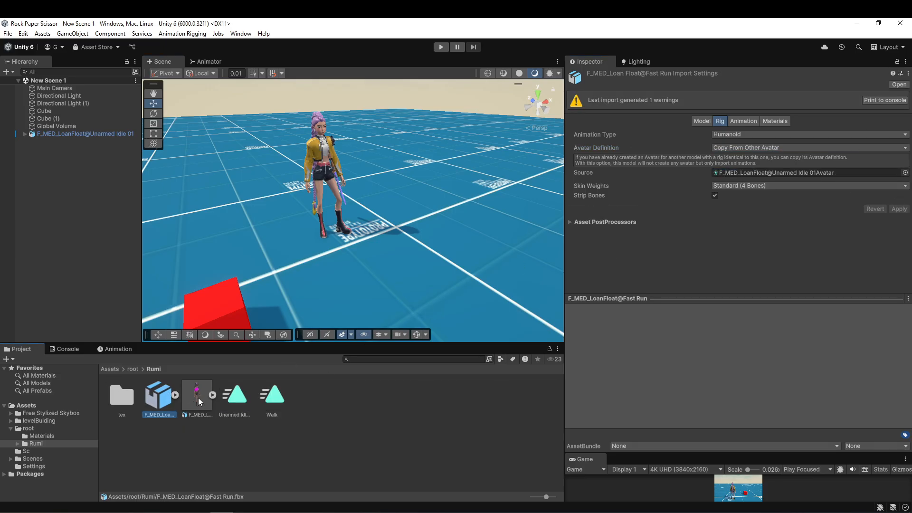
Duplicate the Fast Run clip as a standalone asset and delete its source model from the Rumi folder.
{"action": "left_click", "coordinate": [175, 395]}
{"action": "left_click", "coordinate": [184, 409]}
{"action": "key", "text": "ctrl+d"}
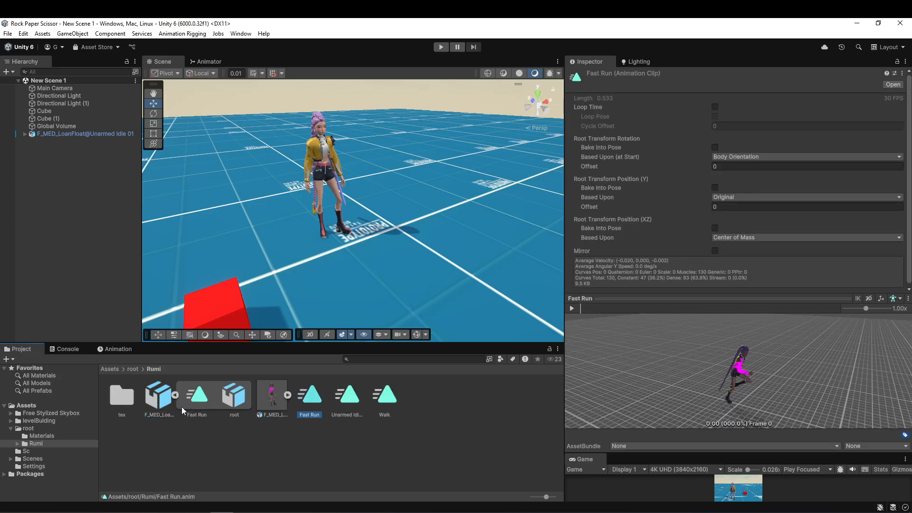
{"action": "left_click", "coordinate": [158, 407]}
{"action": "key", "text": "Delete"}
{"action": "key", "text": "Return"}
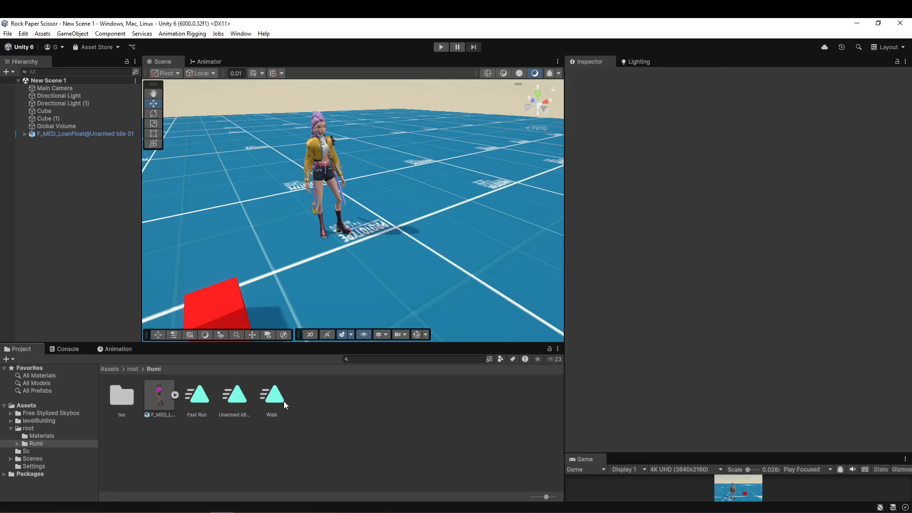
Enable Loop Time on the Fast Run clip and bake its rotation, based upon Original, and Y position into the pose.
{"action": "left_click", "coordinate": [199, 399]}
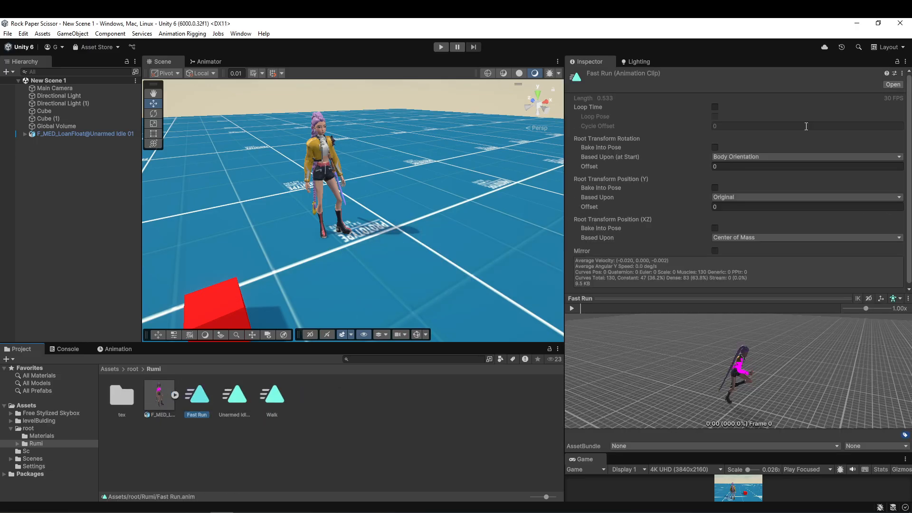
{"action": "left_click", "coordinate": [715, 107]}
{"action": "left_click", "coordinate": [715, 147]}
{"action": "left_click", "coordinate": [736, 157]}
{"action": "left_click", "coordinate": [738, 169]}
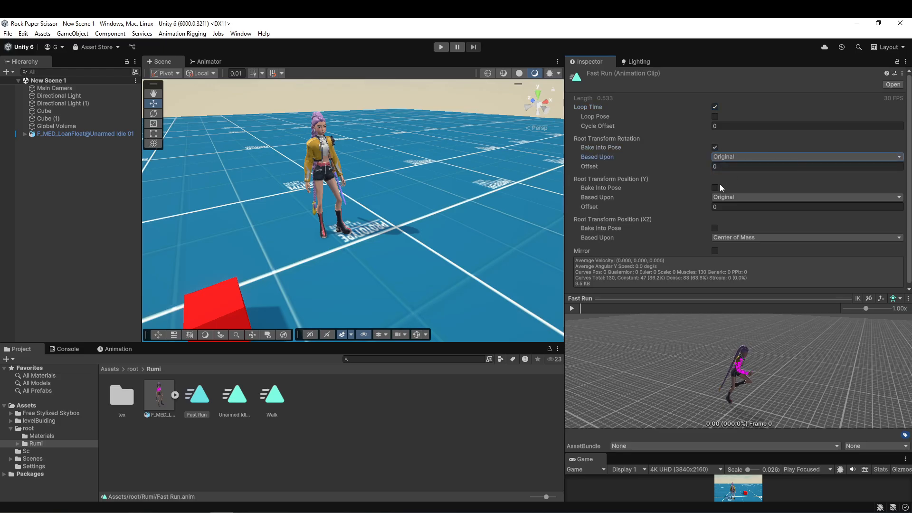
{"action": "left_click", "coordinate": [714, 187]}
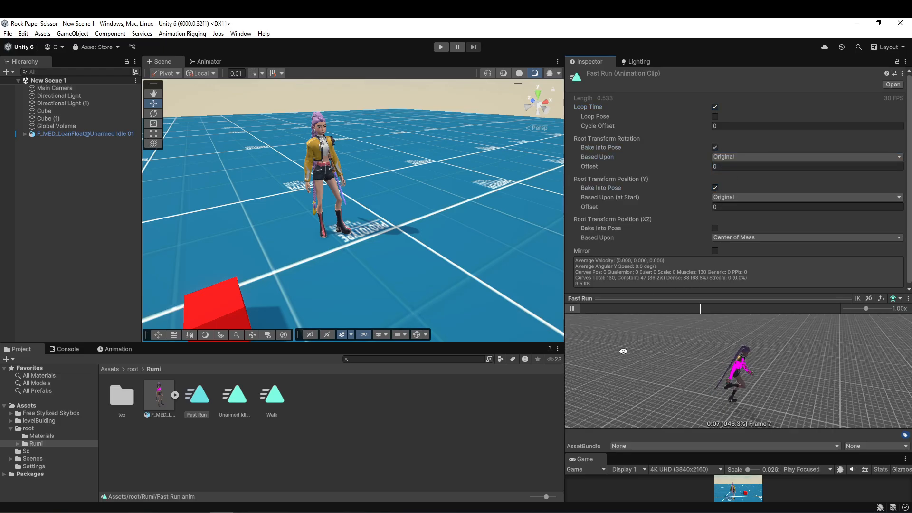
Add the Unarmed Idle 01 clip to the scene character so it gets an animator controller.
{"action": "left_click", "coordinate": [93, 143]}
{"action": "left_click", "coordinate": [94, 133]}
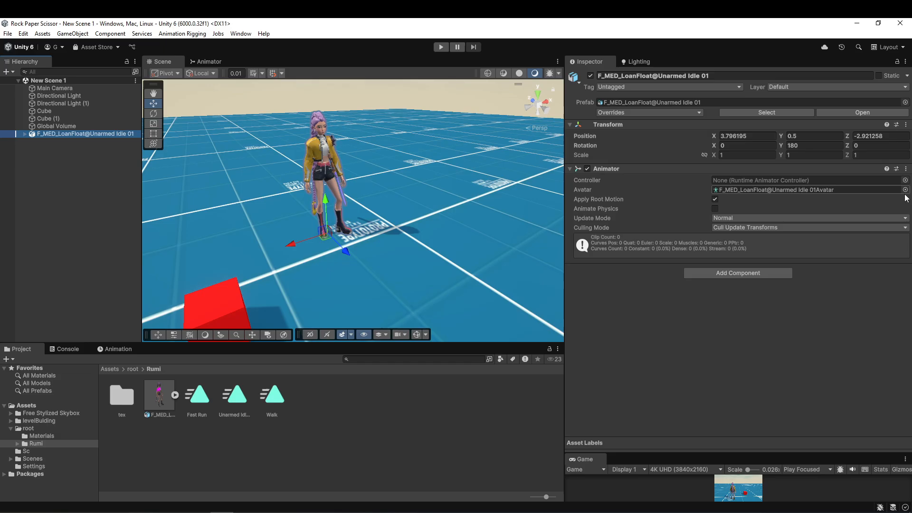
{"action": "left_click", "coordinate": [763, 179]}
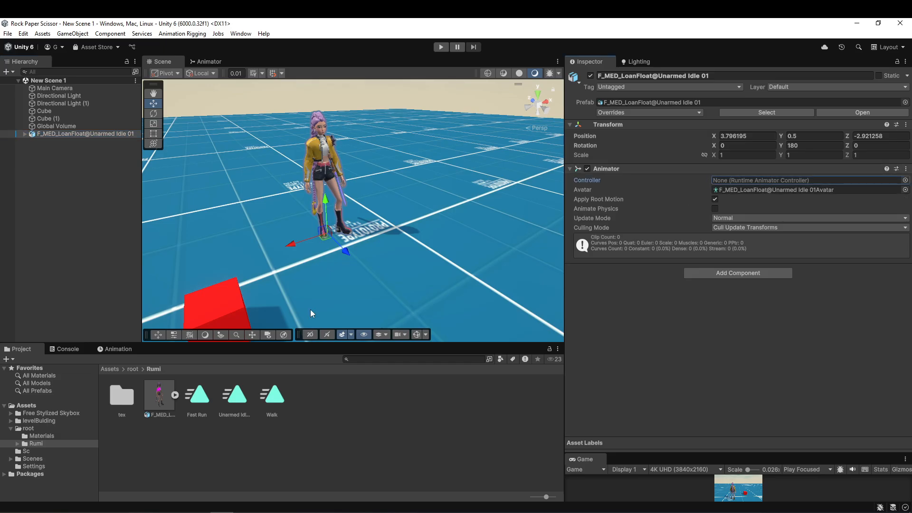
{"action": "left_click_drag", "start_coordinate": [242, 403], "coordinate": [734, 321]}
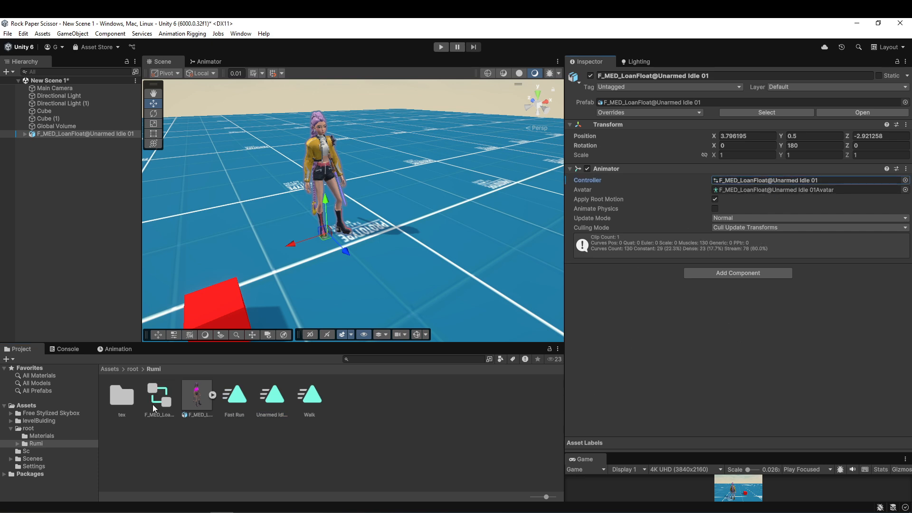
Open the character's new controller in the Animator window and save the scene.
{"action": "left_click", "coordinate": [152, 404]}
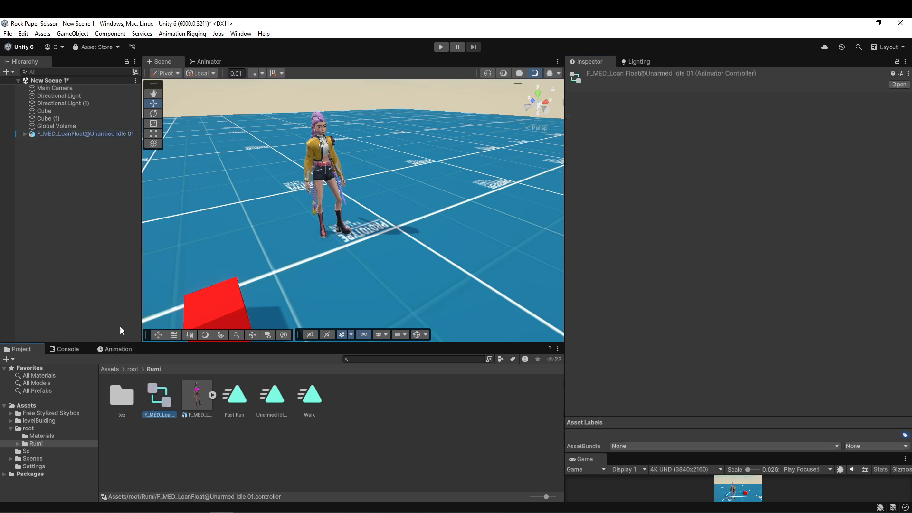
{"action": "left_click", "coordinate": [212, 60]}
{"action": "key", "text": "ctrl+s"}
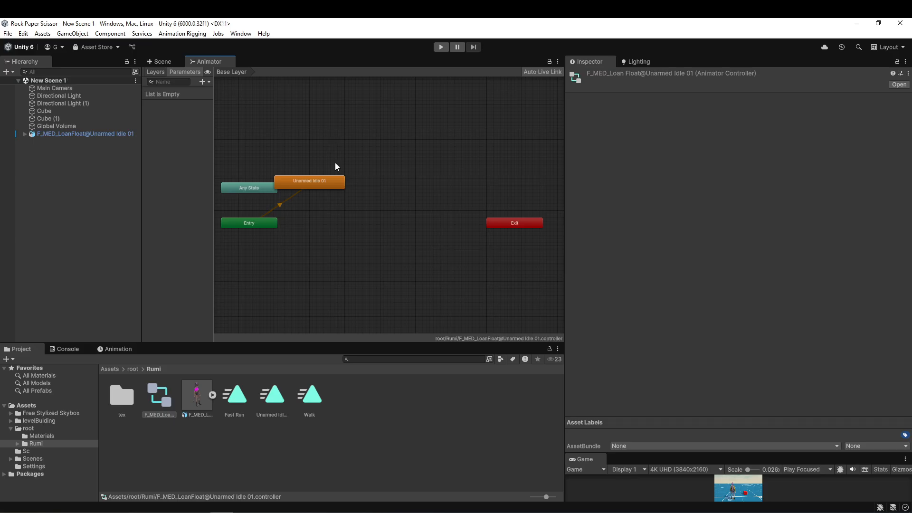
{"action": "middle_click_drag", "start_coordinate": [332, 207], "coordinate": [386, 235]}
{"action": "scroll", "coordinate": [384, 239], "scroll_direction": "up", "scroll_amount": 4}
Create a state from a new blend tree in the Base Layer and rename it Move.
{"action": "left_click", "coordinate": [114, 134]}
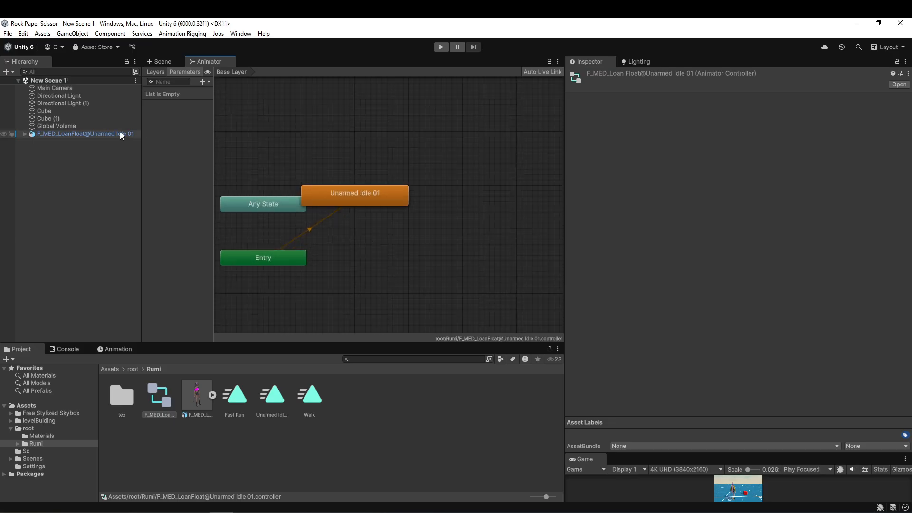
{"action": "right_click", "coordinate": [367, 252]}
{"action": "mouse_move", "coordinate": [393, 258]}
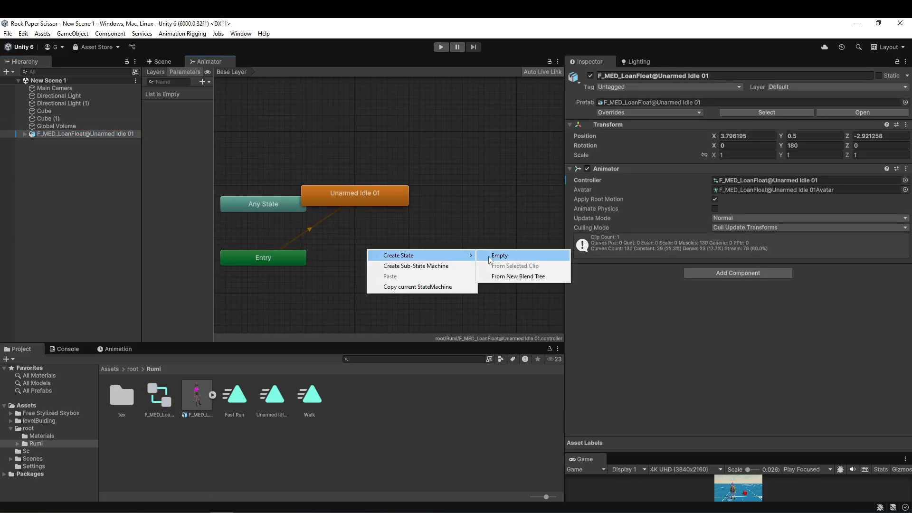
{"action": "left_click", "coordinate": [502, 277]}
{"action": "left_click", "coordinate": [400, 260]}
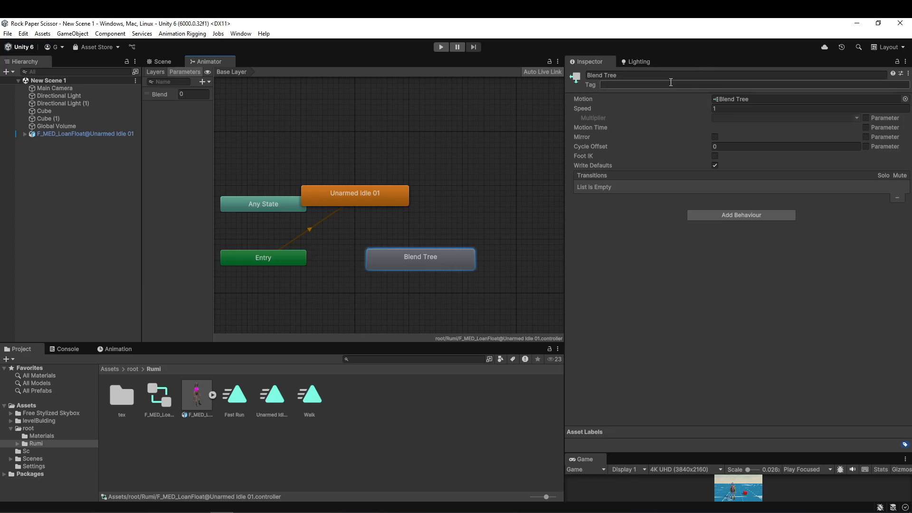
{"action": "left_click", "coordinate": [665, 75]}
{"action": "type", "text": "Move"}
{"action": "key", "text": "Return"}
Rename the Blend parameter to Speed and set Move as the layer's default state.
{"action": "left_click", "coordinate": [165, 94]}
{"action": "double_click", "coordinate": [164, 95]}
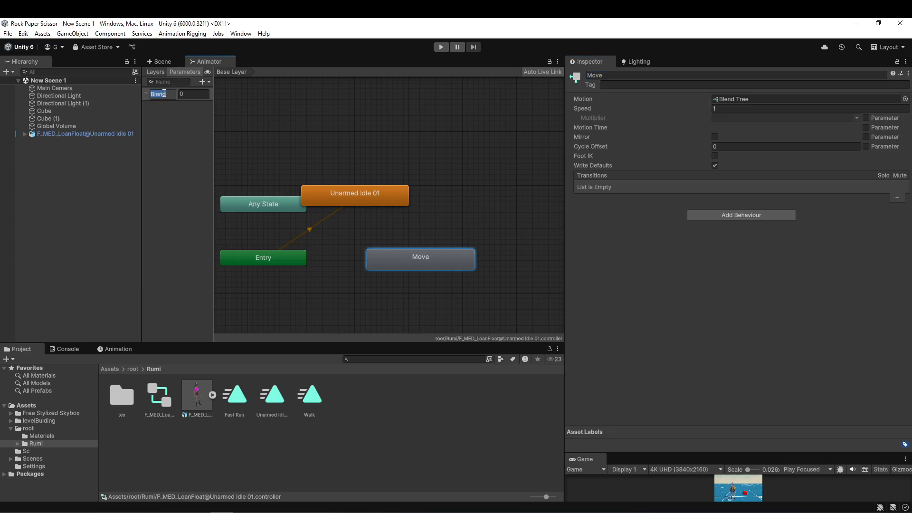
{"action": "type", "text": "Speed"}
{"action": "key", "text": "Return"}
{"action": "right_click", "coordinate": [416, 259]}
{"action": "left_click", "coordinate": [451, 273]}
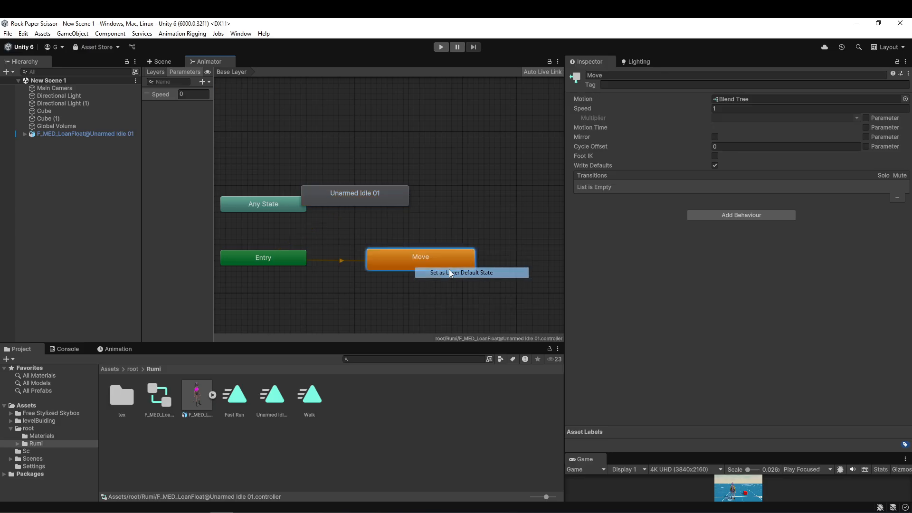
Open the Move blend tree, add three motion fields, and turn off Automate Thresholds.
{"action": "double_click", "coordinate": [427, 259]}
{"action": "left_click", "coordinate": [885, 131]}
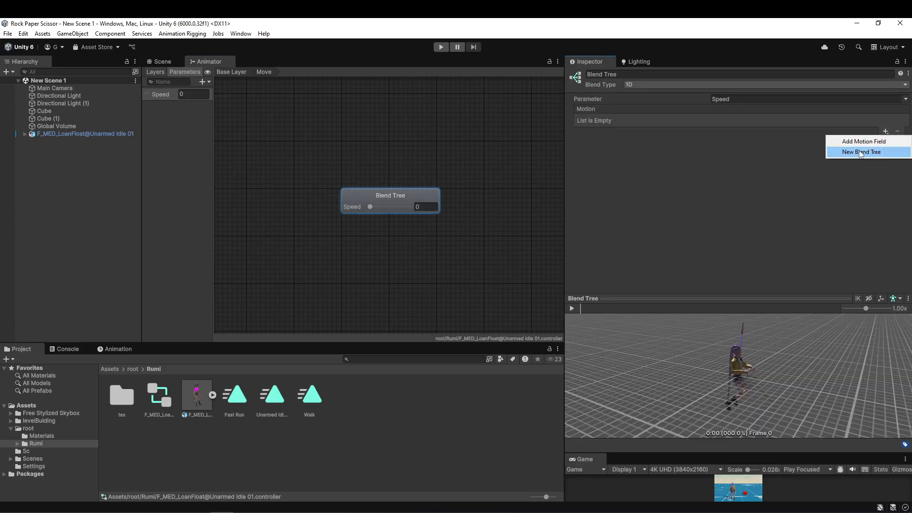
{"action": "left_click", "coordinate": [864, 142]}
{"action": "left_click", "coordinate": [886, 131]}
{"action": "left_click", "coordinate": [864, 142]}
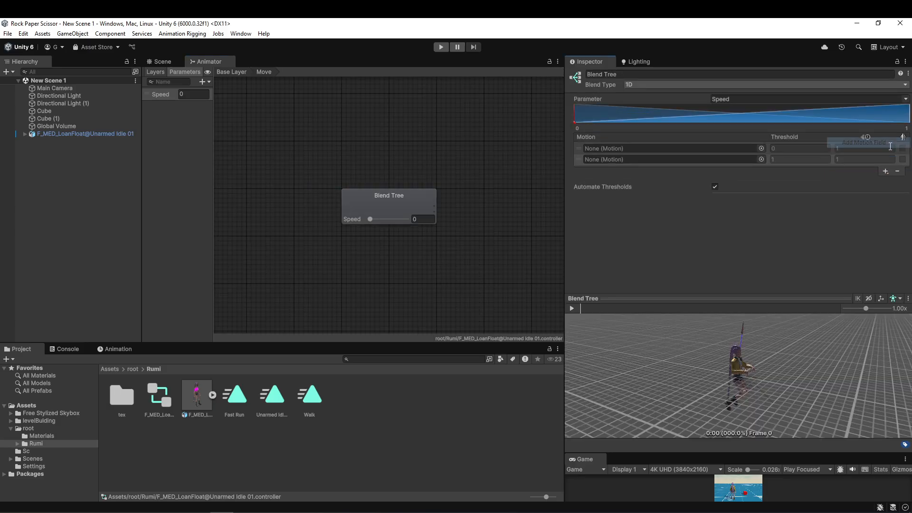
{"action": "left_click", "coordinate": [886, 171]}
{"action": "left_click", "coordinate": [860, 184]}
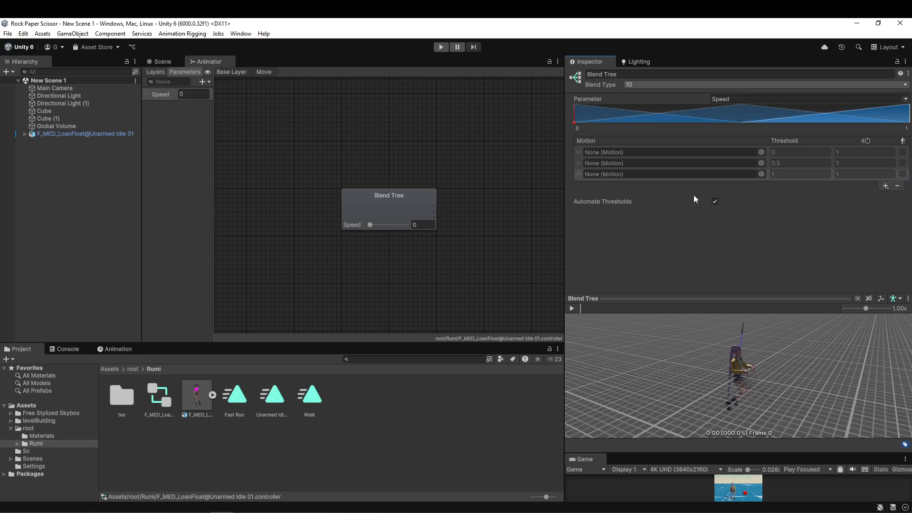
{"action": "left_click", "coordinate": [714, 202]}
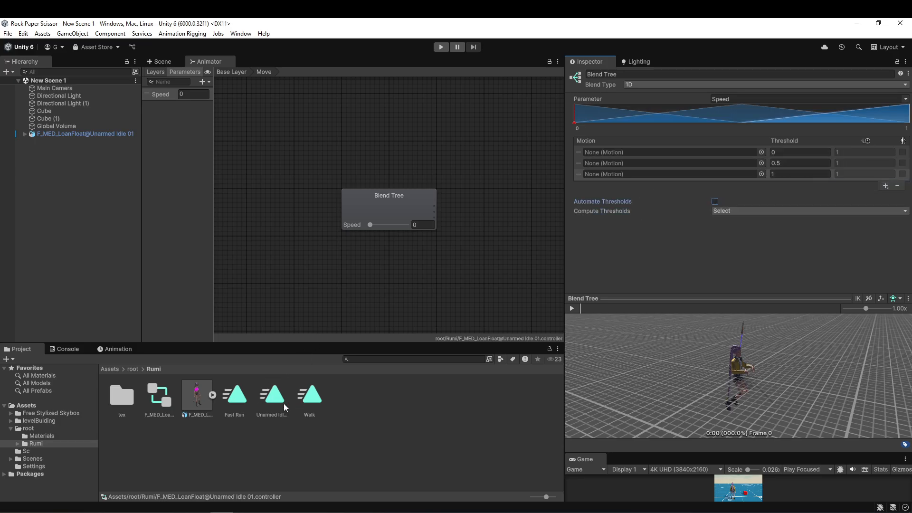
Assign Unarmed Idle 01, Walk and Fast Run, in that order, to the blend tree's three motion fields.
{"action": "left_click_drag", "start_coordinate": [285, 407], "coordinate": [610, 153]}
{"action": "left_click_drag", "start_coordinate": [313, 402], "coordinate": [613, 163]}
{"action": "left_click_drag", "start_coordinate": [234, 395], "coordinate": [702, 173]}
Set the blend tree thresholds to 3 for Fast Run and 1 for Walk.
{"action": "left_click", "coordinate": [796, 173]}
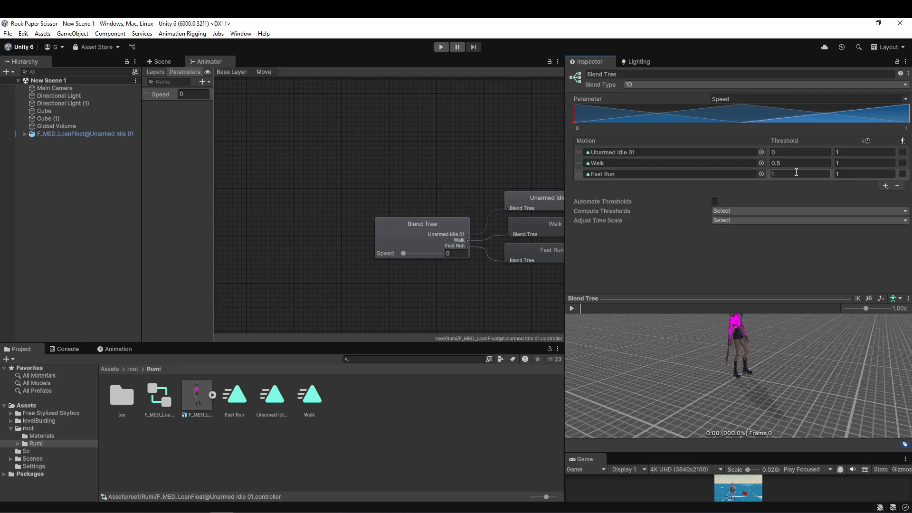
{"action": "type", "text": "3"}
{"action": "left_click", "coordinate": [788, 161]}
{"action": "type", "text": "1"}
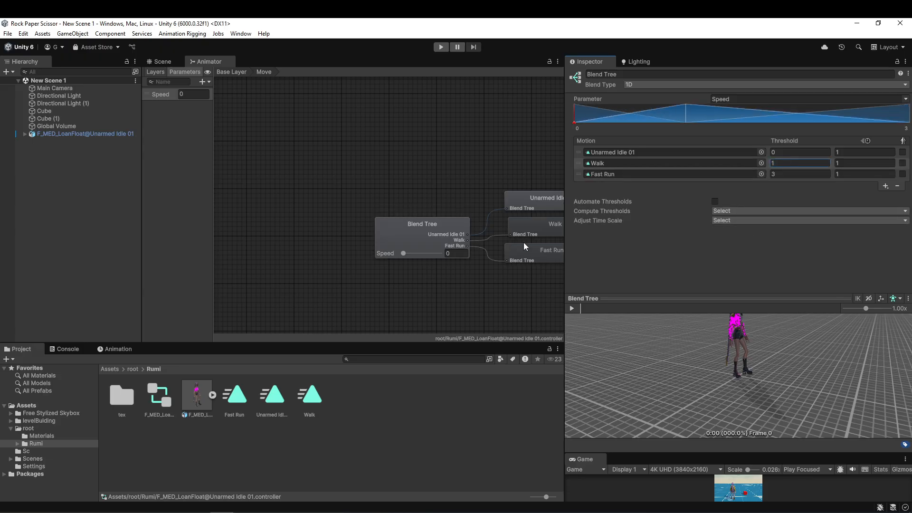
Play the blend tree preview and raise Speed from 0 to 3 to check the blend from idle to run.
{"action": "middle_click_drag", "start_coordinate": [524, 242], "coordinate": [361, 274]}
{"action": "left_click", "coordinate": [571, 308]}
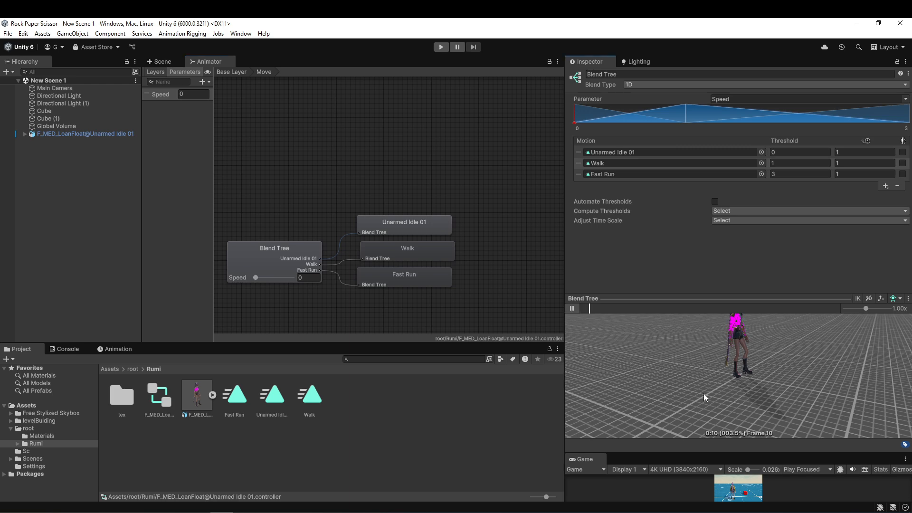
{"action": "right_click_drag", "start_coordinate": [752, 382], "coordinate": [695, 390]}
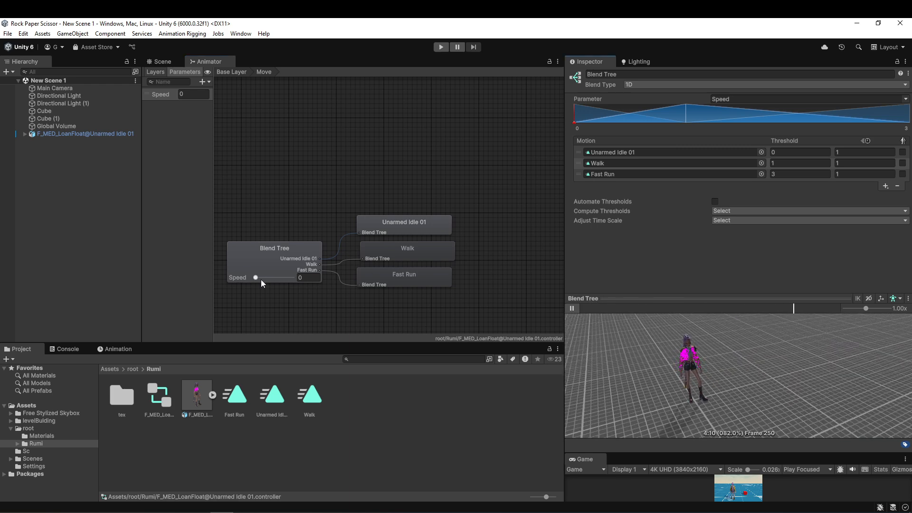
{"action": "left_click_drag", "start_coordinate": [261, 279], "coordinate": [308, 277]}
Open the charMove script in Visual Studio Code and delete the characterController.Move line from Update in move.cs.
{"action": "left_click", "coordinate": [93, 135]}
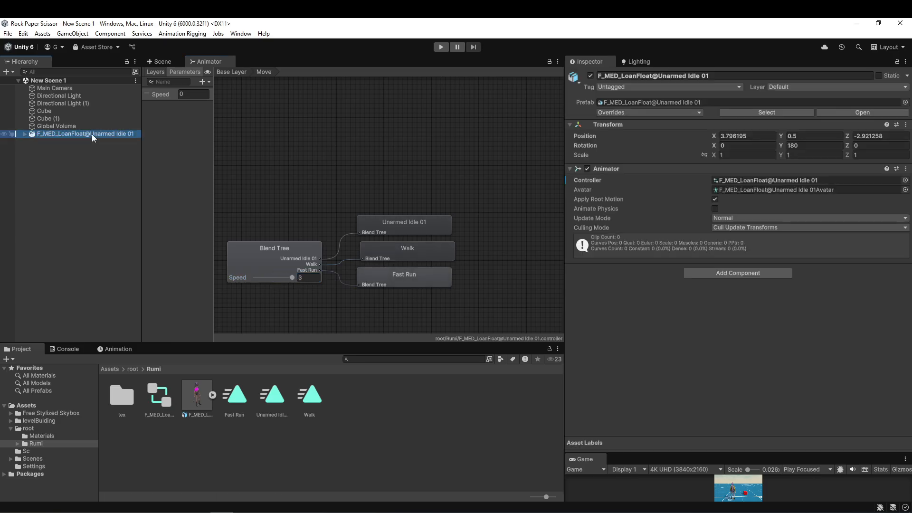
{"action": "left_click", "coordinate": [26, 450]}
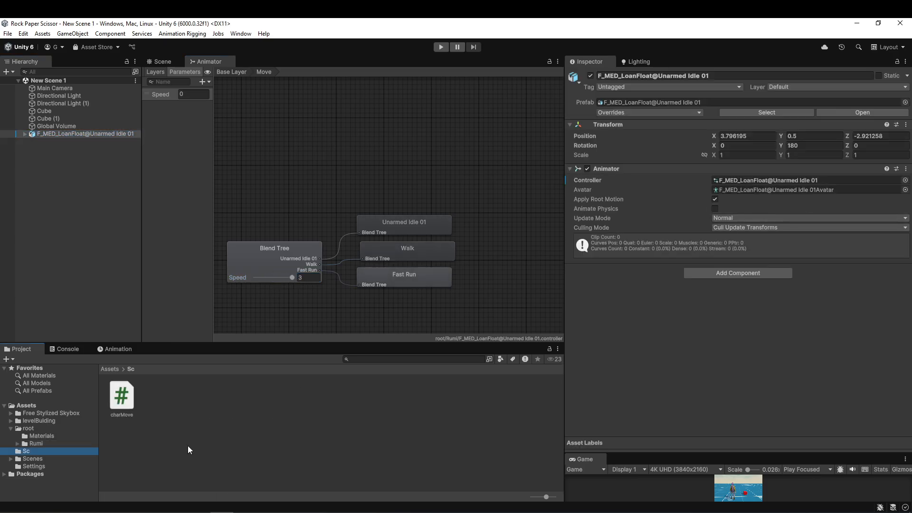
{"action": "double_click", "coordinate": [121, 396]}
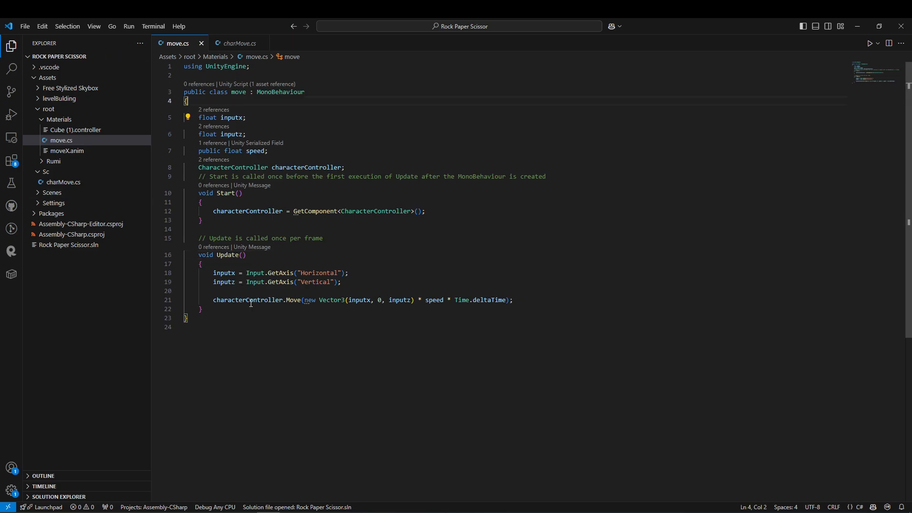
{"action": "left_click", "coordinate": [210, 302]}
{"action": "key", "text": "ctrl+slash"}
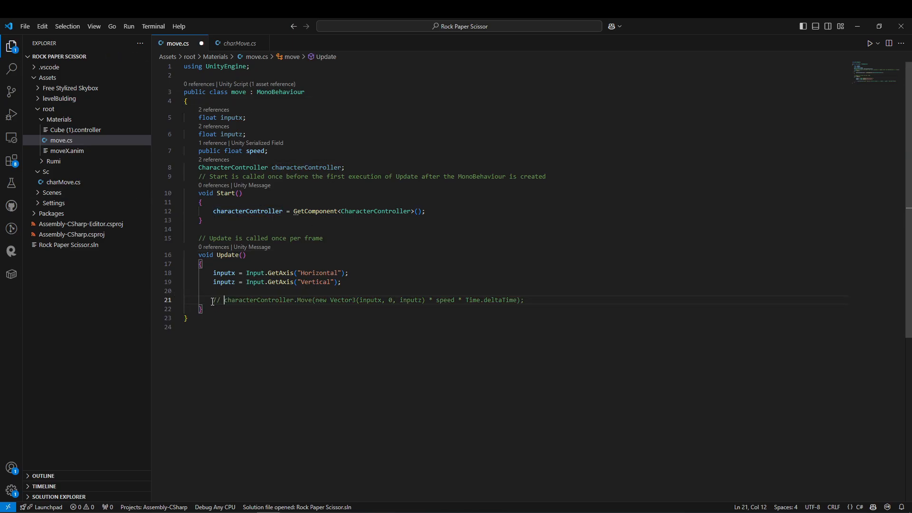
{"action": "left_click", "coordinate": [169, 300]}
{"action": "key", "text": "BackSpace"}
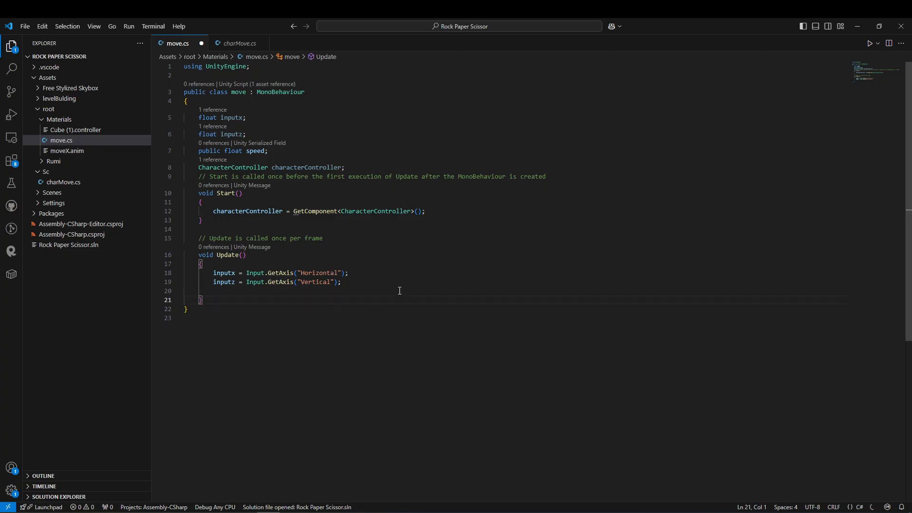
Declare a public Transform field named camTransform below the characterController field.
{"action": "key", "text": "Return"}
{"action": "left_click", "coordinate": [369, 167]}
{"action": "key", "text": "Return"}
{"action": "type", "text": "public Transform camTransform;"}
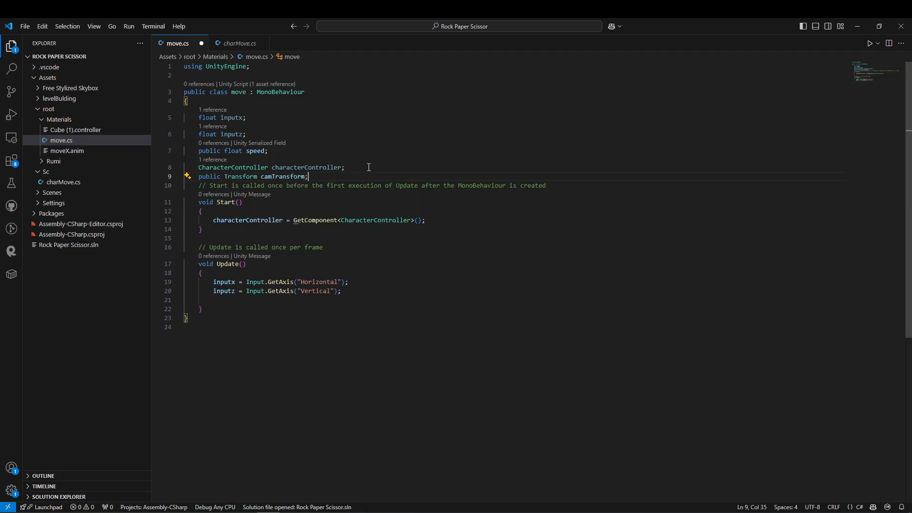
In Update, store camTransform.forward and camTransform.right in Vector3 variables forward and right, commented "get camera forward and right vectors".
{"action": "left_click", "coordinate": [369, 291]}
{"action": "key", "text": "Return"}
{"action": "key", "text": "Return"}
{"action": "type", "text": "Vector3 forward = camTransform.forward;"}
{"action": "key", "text": "Return"}
{"action": "type", "text": "Vector3 right = camTransform.right;"}
{"action": "key", "text": "Up"}
{"action": "key", "text": "Up"}
{"action": "key", "text": "Return"}
{"action": "type", "text": "// get camera forward and right vectors"}
{"action": "key", "text": "Down"}
{"action": "key", "text": "Down"}
Set forward.y and right.y to 0f and normalize both vectors, with the comments "zero out y components" and "normalize vectors".
{"action": "key", "text": "Return"}
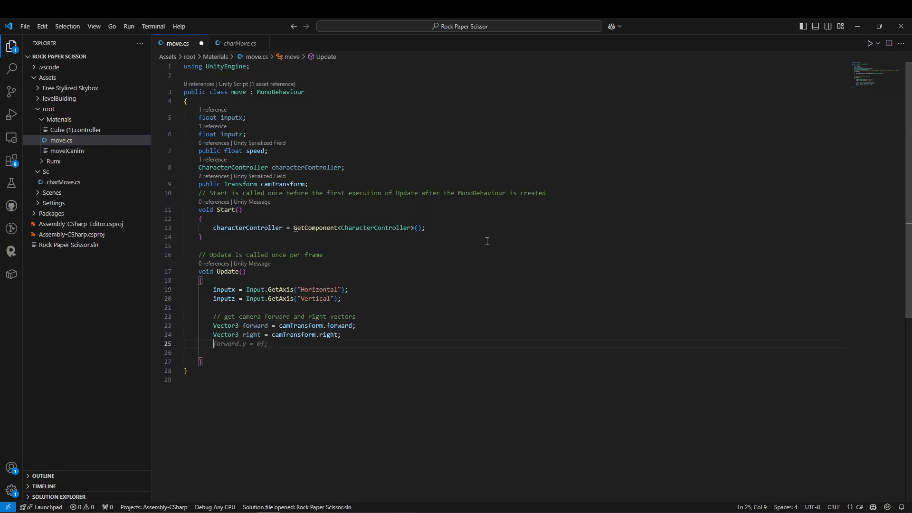
{"action": "type", "text": "forward.y = 0f; right.y = 0f;"}
{"action": "key", "text": "Up"}
{"action": "key", "text": "Up"}
{"action": "key", "text": "Return"}
{"action": "key", "text": "Return"}
{"action": "type", "text": "// zero out y components"}
{"action": "key", "text": "Down"}
{"action": "key", "text": "Down"}
Calculate desiredMoveDirection as forward * inputz + right * inputx and normalize it, under the comment "calculate desired move direction".
{"action": "key", "text": "Return"}
{"action": "key", "text": "Return"}
{"action": "type", "text": "// normalize vectors forward.Normalize(); right.Normalize();"}
{"action": "scroll", "coordinate": [334, 318], "scroll_direction": "down", "scroll_amount": 3}
{"action": "key", "text": "Return"}
{"action": "key", "text": "Return"}
{"action": "type", "text": "// calculate desired move direction"}
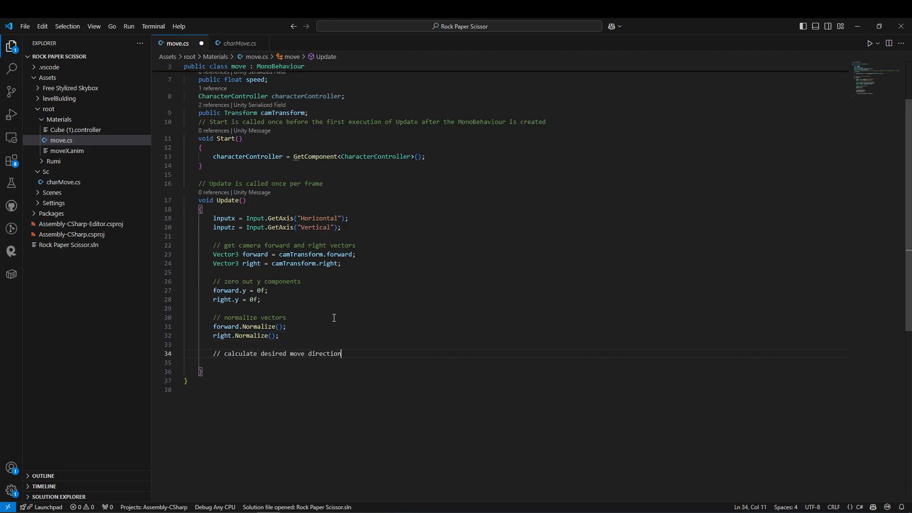
Add a commented if block that rotates the character towards a nonzero desiredMoveDirection using Quaternion.LookRotation and Quaternion.RotateTowards.
{"action": "key", "text": "Return"}
{"action": "type", "text": "Vector3 desiredMoveDirection = forward * inputz + right * inputx; desiredMoveDirection.Normalize();"}
Declare a public float field named turnSpeed below the speed field.
{"action": "key", "text": "Return"}
{"action": "key", "text": "Return"}
{"action": "type", "text": "// rotate character towards move direction if (desiredMoveDirection != Vector3.zero) { Quaternion targetRotation = Quaternion.LookRotation(desiredMoveDirection); transform.rotation = Quaternion.Slerp(transform.rotation, targetRotation, turnSpeed * Time.deltaTime);"}
{"action": "scroll", "coordinate": [323, 181], "scroll_direction": "up", "scroll_amount": 3}
{"action": "left_click", "coordinate": [286, 155]}
{"action": "key", "text": "Return"}
{"action": "type", "text": "public float turn"}
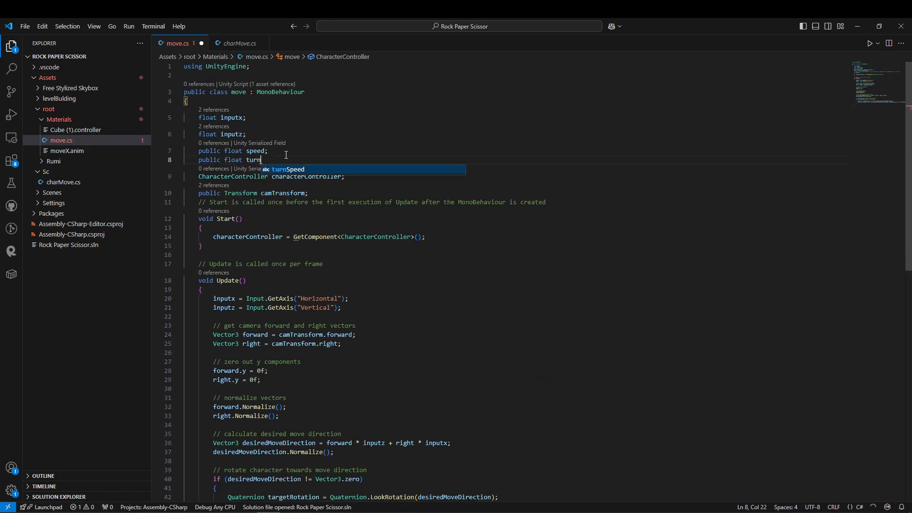
{"action": "type", "text": "Speed;"}
Replace the hard-coded rotation rate in the RotateTowards call with turnSpeed.
{"action": "scroll", "coordinate": [285, 155], "scroll_direction": "down", "scroll_amount": 9}
{"action": "left_click_drag", "start_coordinate": [542, 301], "coordinate": [530, 299]}
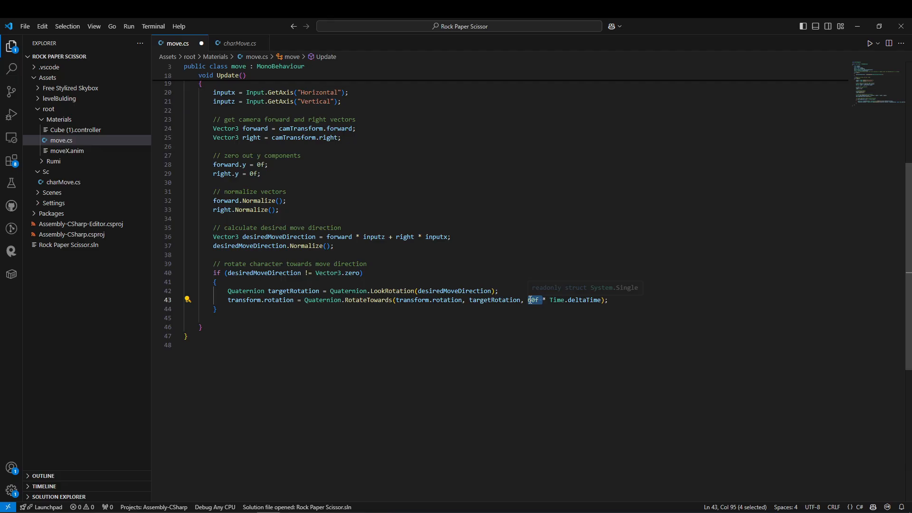
{"action": "key", "text": "BackSpace"}
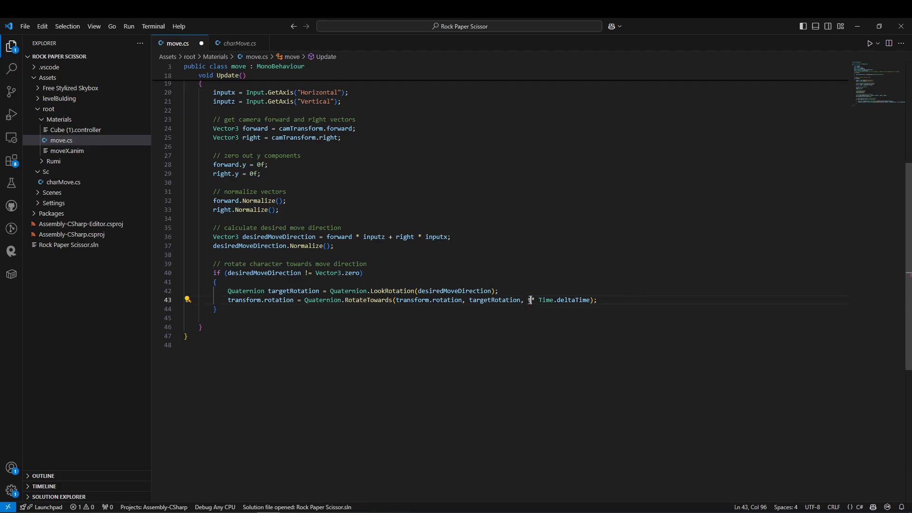
{"action": "type", "text": "tu"}
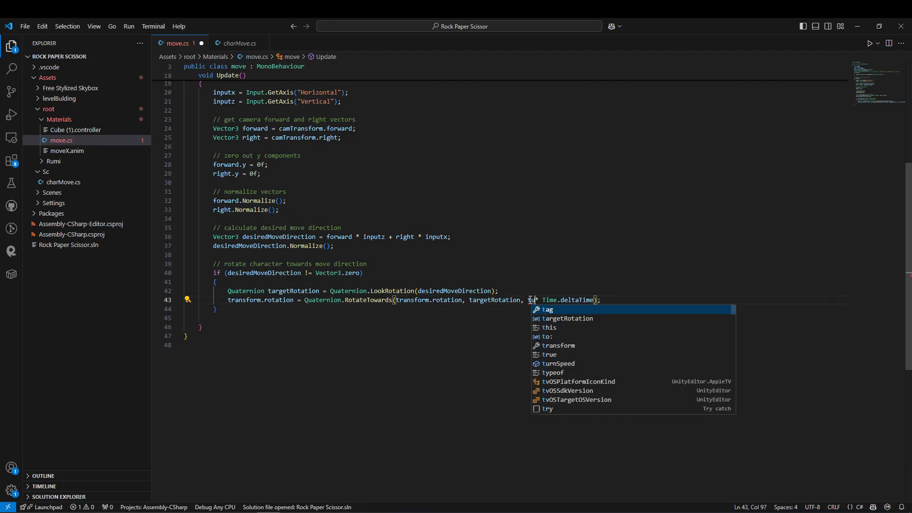
{"action": "type", "text": "r"}
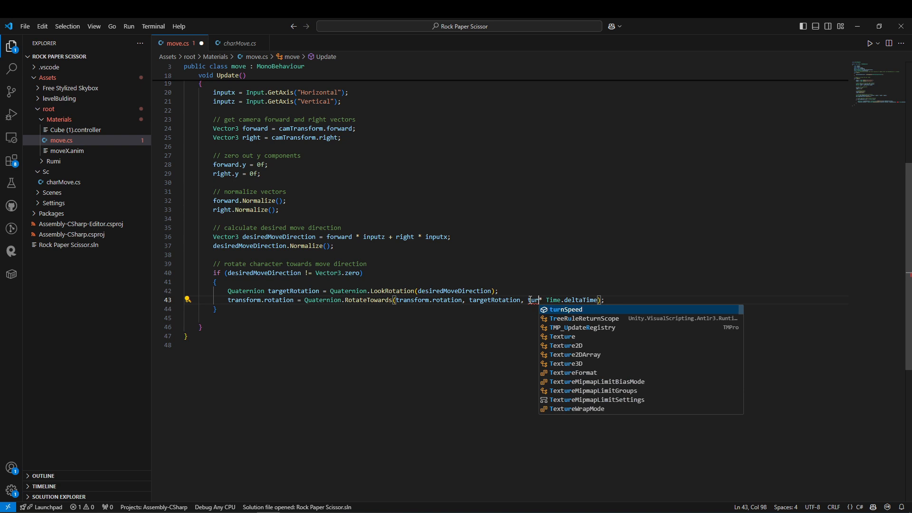
{"action": "key", "text": "Tab"}
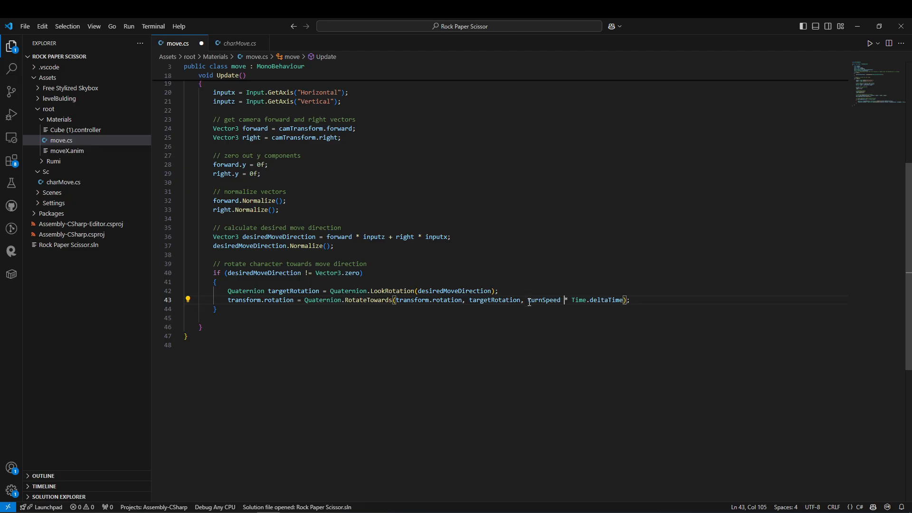
{"action": "scroll", "coordinate": [529, 302], "scroll_direction": "up", "scroll_amount": 5}
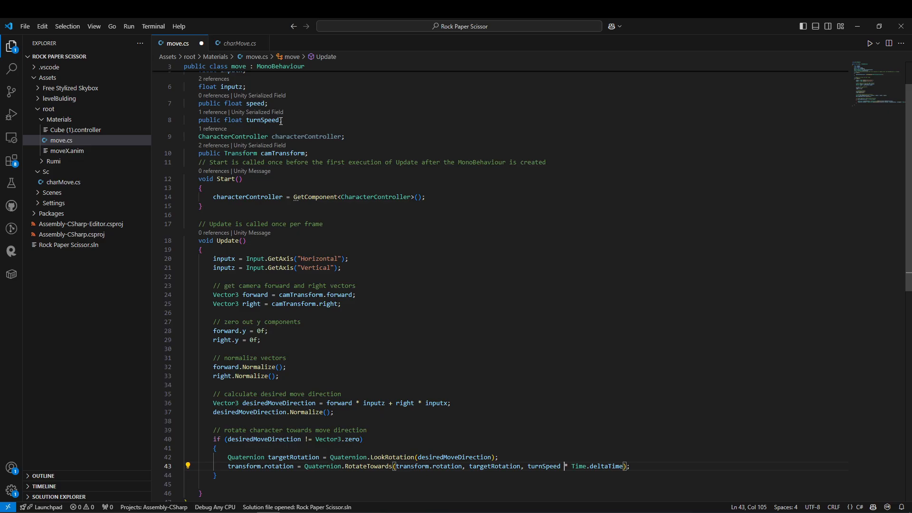
Switch to Unity, turn off Apply Root Motion on the character's Animator, and save the scene.
{"action": "key", "text": "alt+Tab"}
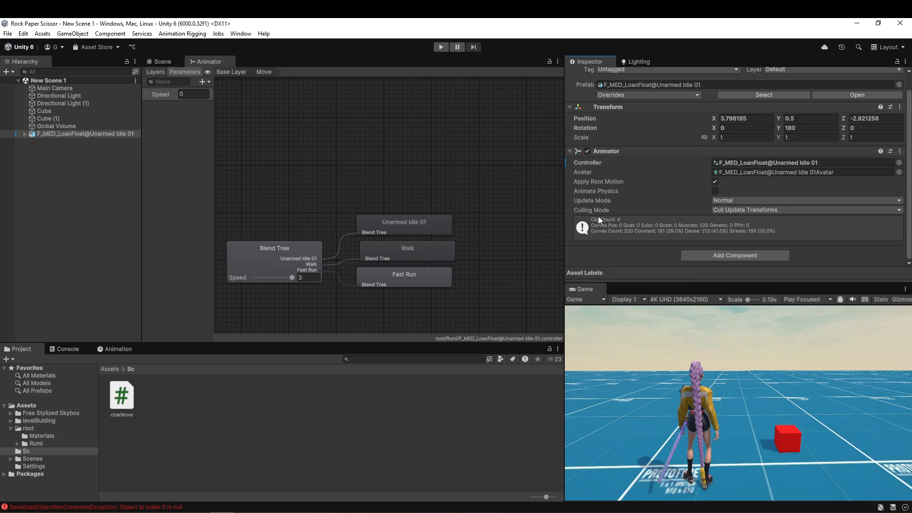
{"action": "left_click", "coordinate": [714, 182]}
{"action": "key", "text": "ctrl+s"}
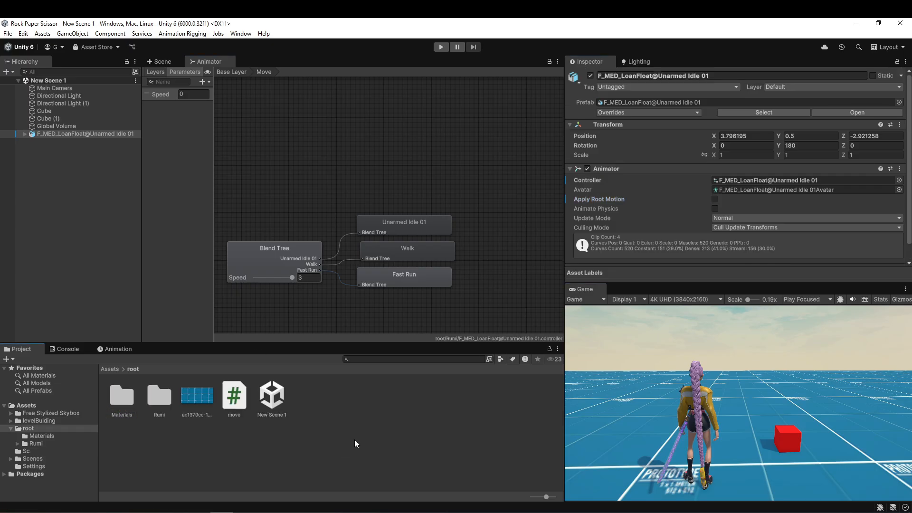
Attach the move script from the root folder to the character and assign Main Camera as its Cam Transform.
{"action": "scroll", "coordinate": [609, 157], "scroll_direction": "down", "scroll_amount": 1}
{"action": "left_click_drag", "start_coordinate": [234, 396], "coordinate": [632, 270]}
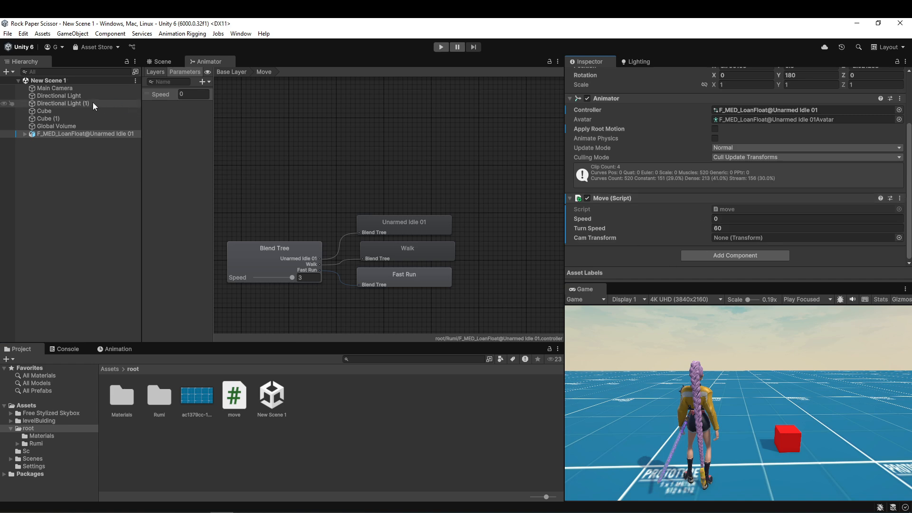
{"action": "left_click_drag", "start_coordinate": [55, 88], "coordinate": [766, 237]}
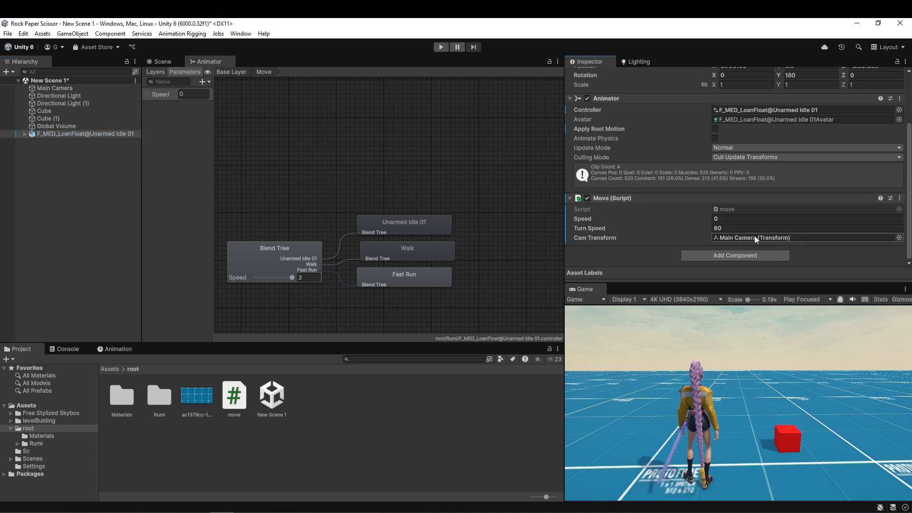
Add a Character Controller component to the character and set the Move script's Speed to 3.5.
{"action": "left_click", "coordinate": [728, 257]}
{"action": "left_click", "coordinate": [718, 306]}
{"action": "scroll", "coordinate": [704, 167], "scroll_direction": "down", "scroll_amount": 1}
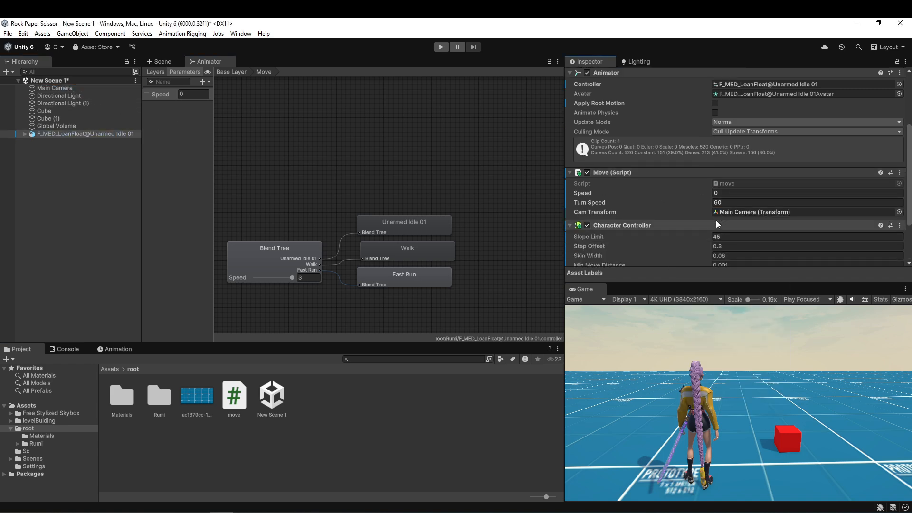
{"action": "scroll", "coordinate": [716, 221], "scroll_direction": "down", "scroll_amount": 2}
{"action": "left_click", "coordinate": [724, 128]}
{"action": "type", "text": "3."}
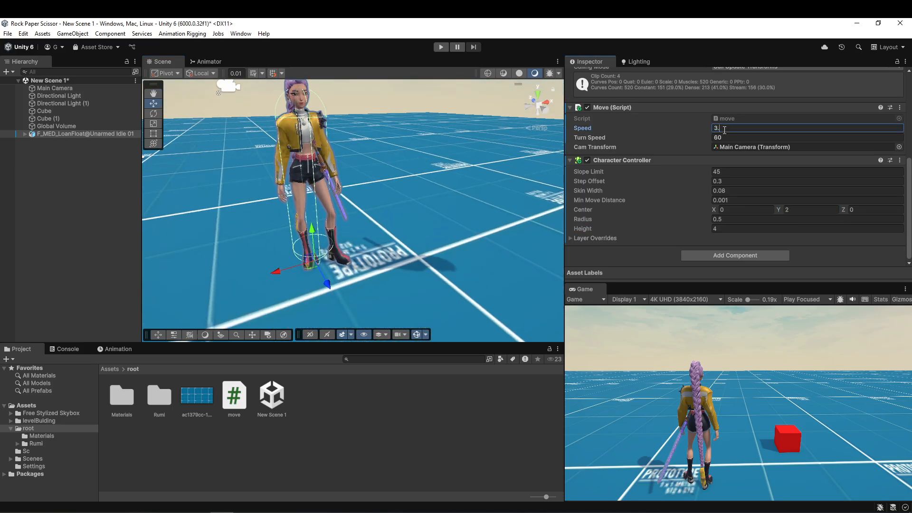
{"action": "type", "text": "5"}
Enter play mode and test turning the character sideways and forward.
{"action": "left_click", "coordinate": [441, 47]}
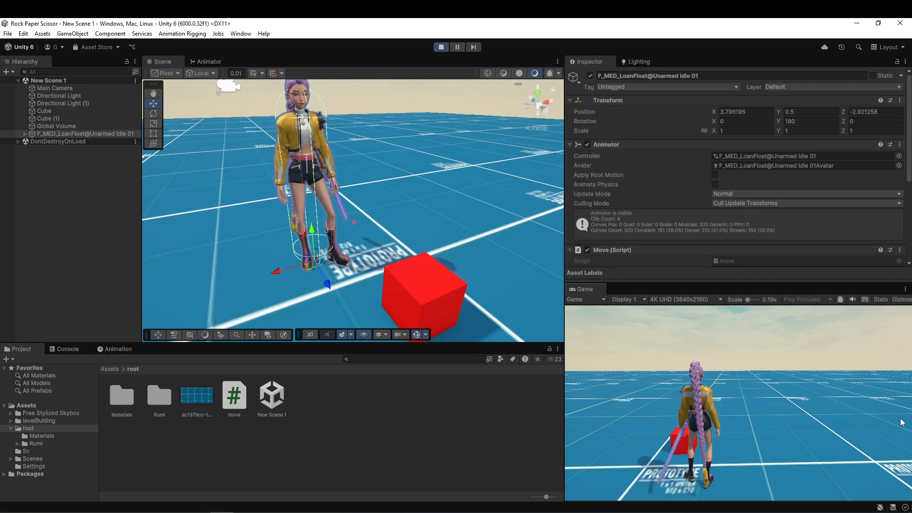
{"action": "key", "text": "d"}
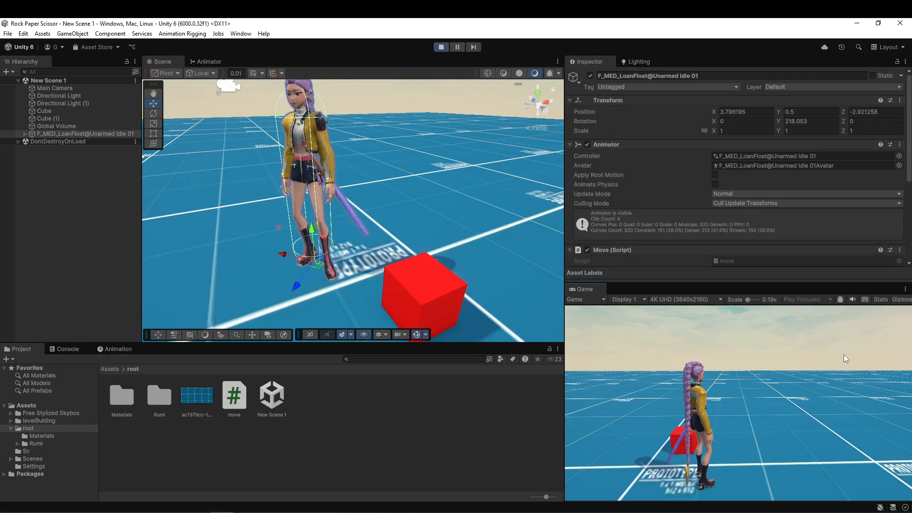
{"action": "key", "text": "a"}
{"action": "key", "text": "d"}
{"action": "key", "text": "w"}
Raise the Move script's Turn Speed to 259.9 during play and test turning the character from side to side.
{"action": "scroll", "coordinate": [780, 168], "scroll_direction": "down", "scroll_amount": 6}
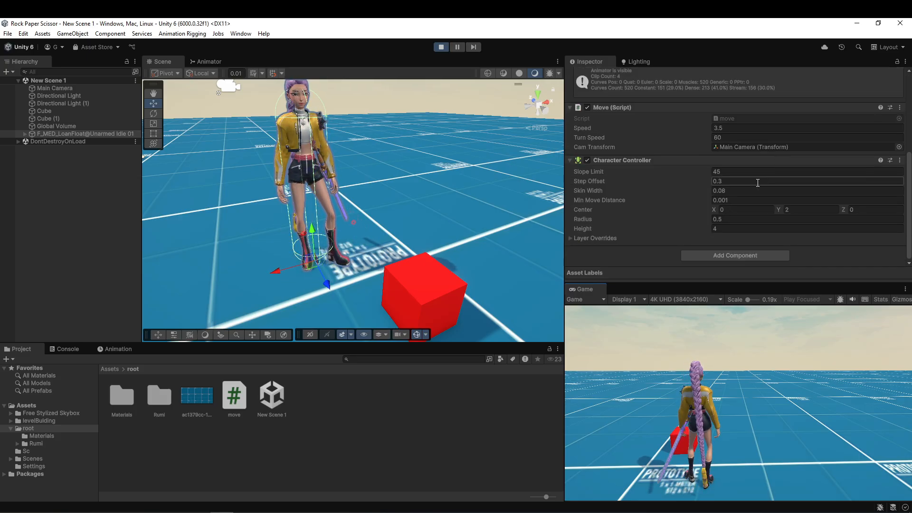
{"action": "left_click_drag", "start_coordinate": [588, 138], "coordinate": [204, 215]}
{"action": "left_click", "coordinate": [910, 434]}
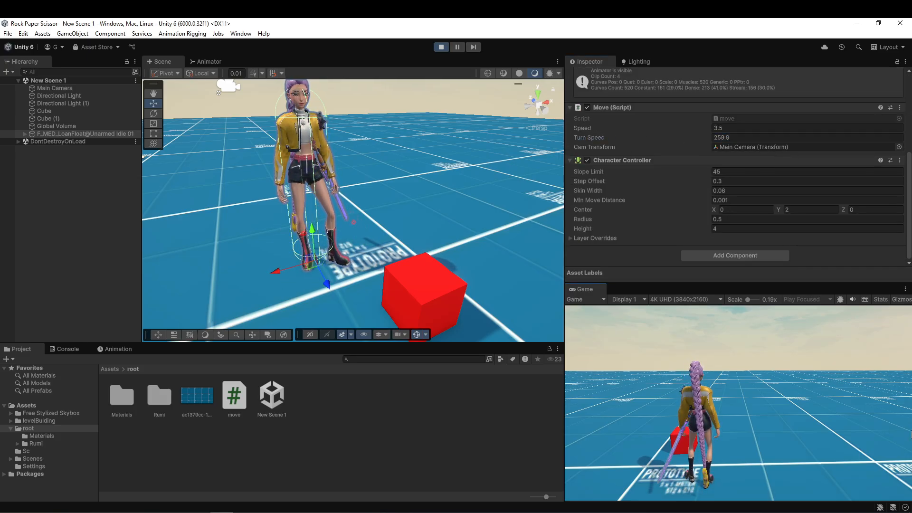
{"action": "key", "text": "d"}
{"action": "key", "text": "a"}
{"action": "key", "text": "d"}
{"action": "key", "text": "a"}
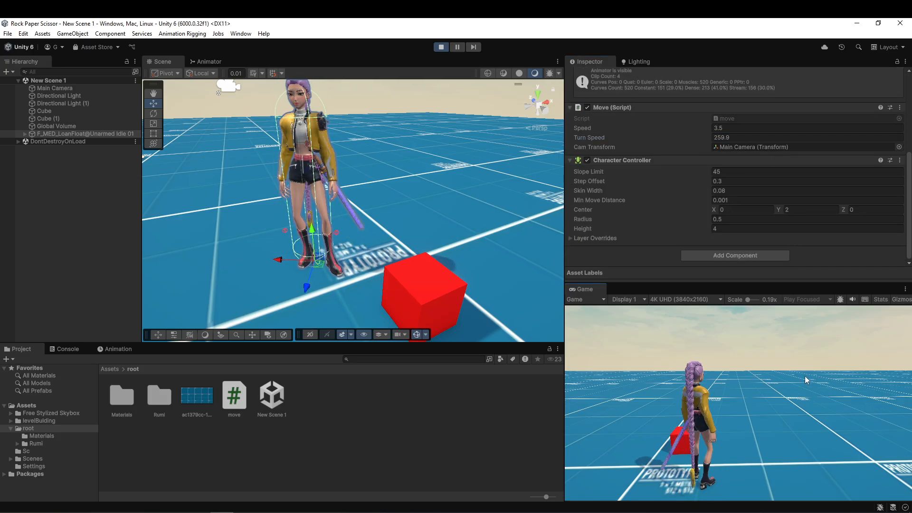
{"action": "key", "text": "d"}
Switch to Visual Studio Code and extend move.cs with character movement, gravity, and a smoothed update of the animator's Speed parameter.
{"action": "scroll", "coordinate": [393, 218], "scroll_direction": "up", "scroll_amount": 1}
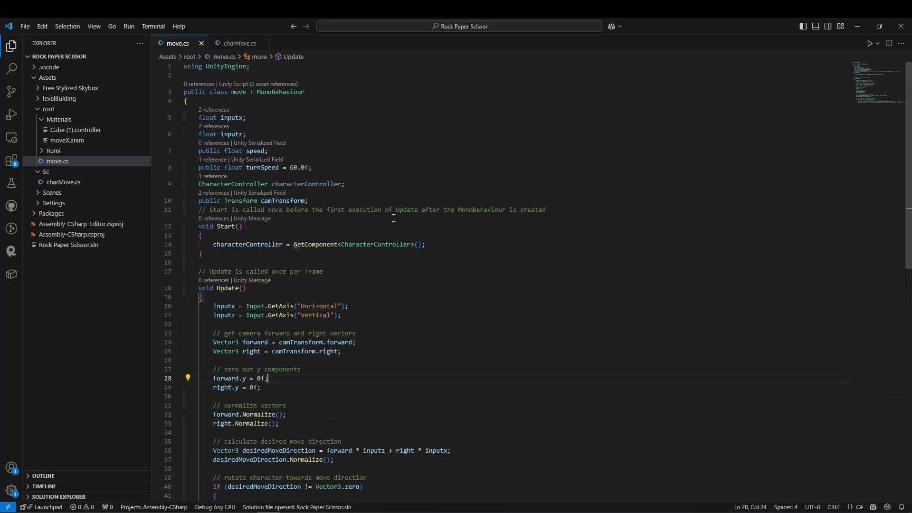
{"action": "left_click", "coordinate": [312, 198]}
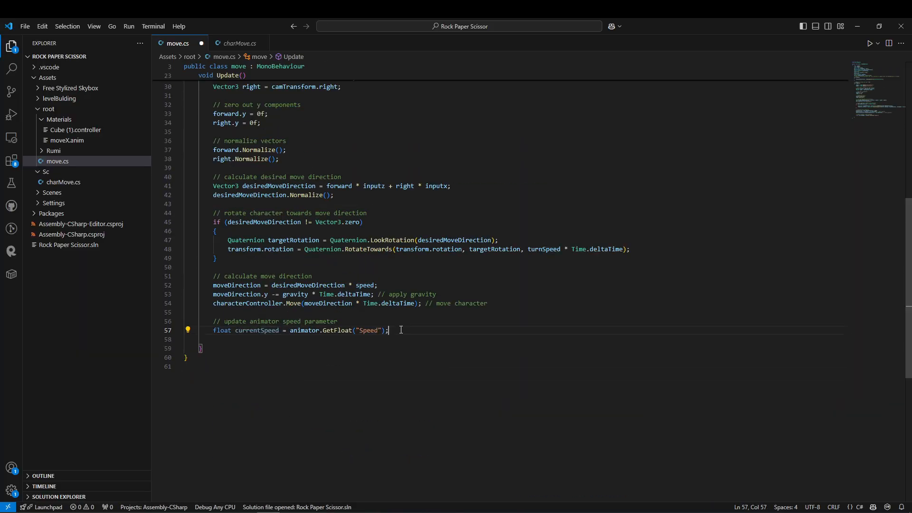
{"action": "key", "text": "Tab"}
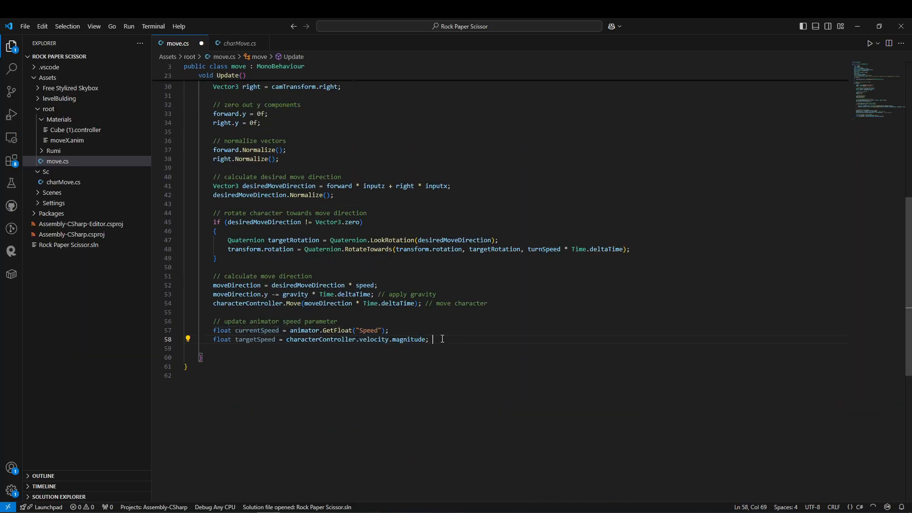
{"action": "key", "text": "Tab"}
{"action": "key", "text": "Return"}
{"action": "key", "text": "Tab"}
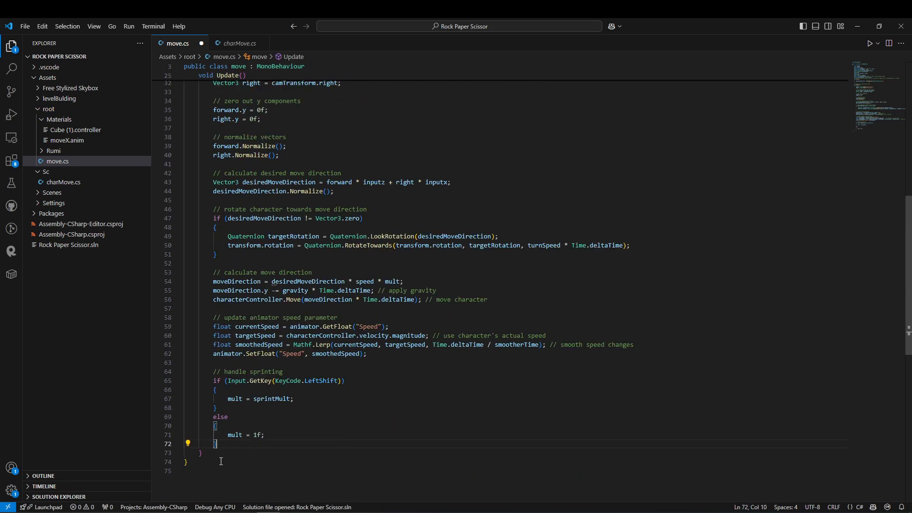
Add Left Shift sprint handling that sets mult to sprintMult or 1f, multiply the move direction by mult, and save move.cs.
{"action": "left_click_drag", "start_coordinate": [221, 456], "coordinate": [195, 380]}
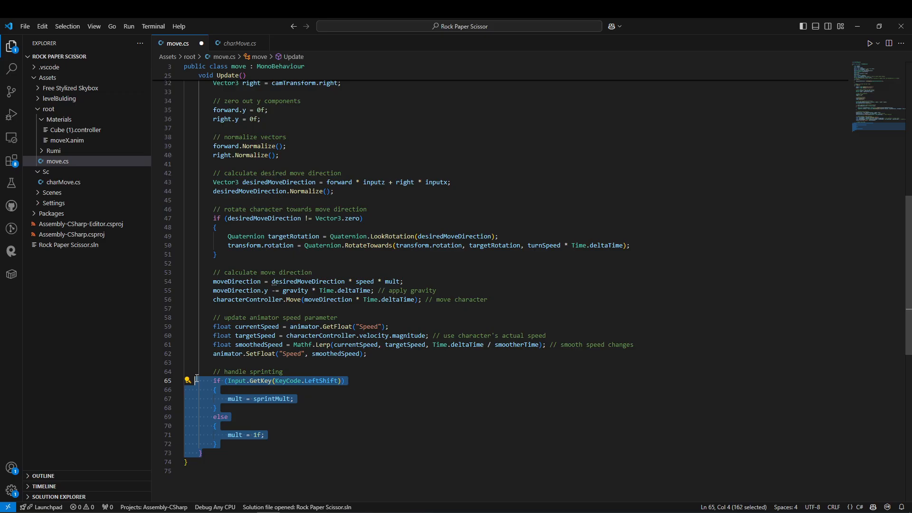
{"action": "scroll", "coordinate": [504, 272], "scroll_direction": "up", "scroll_amount": 2}
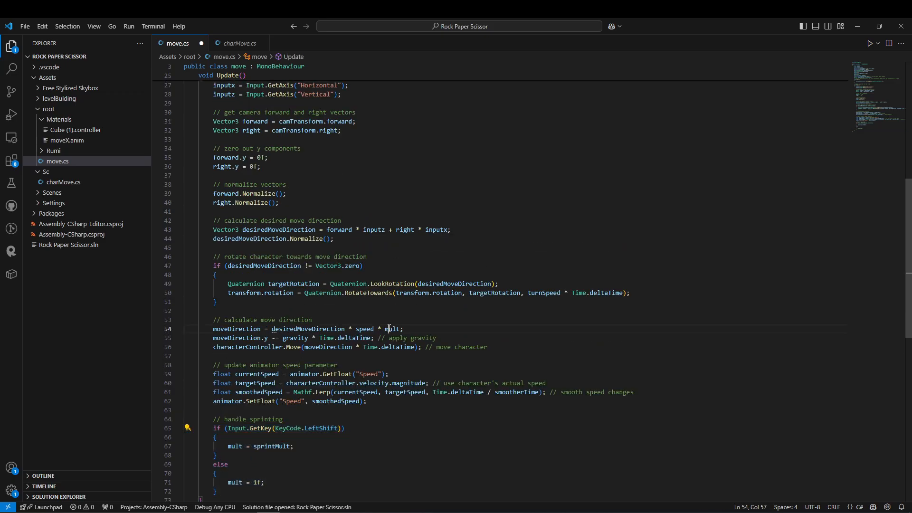
{"action": "left_click_drag", "start_coordinate": [403, 329], "coordinate": [191, 314]}
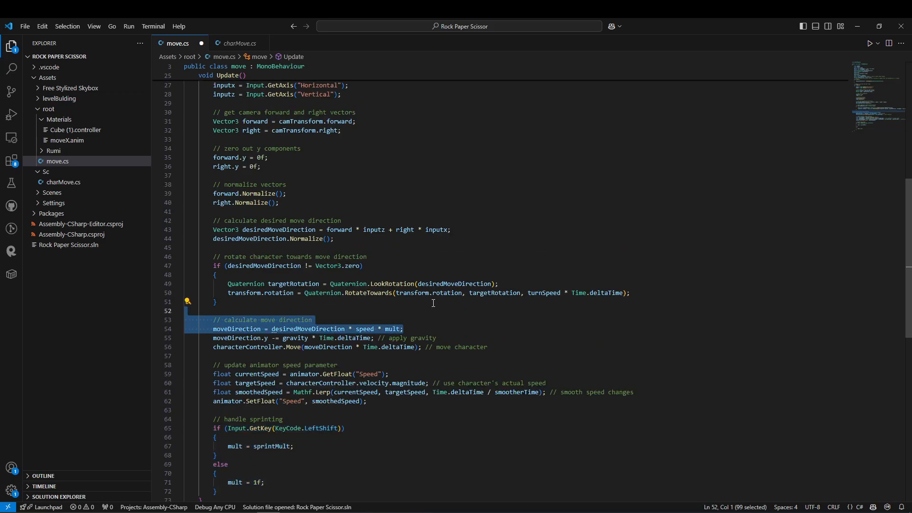
{"action": "scroll", "coordinate": [303, 261], "scroll_direction": "up", "scroll_amount": 8}
Review the axis input, camera vector flattening and normalizing, and desired move direction code in move.cs.
{"action": "left_click_drag", "start_coordinate": [167, 274], "coordinate": [167, 294]}
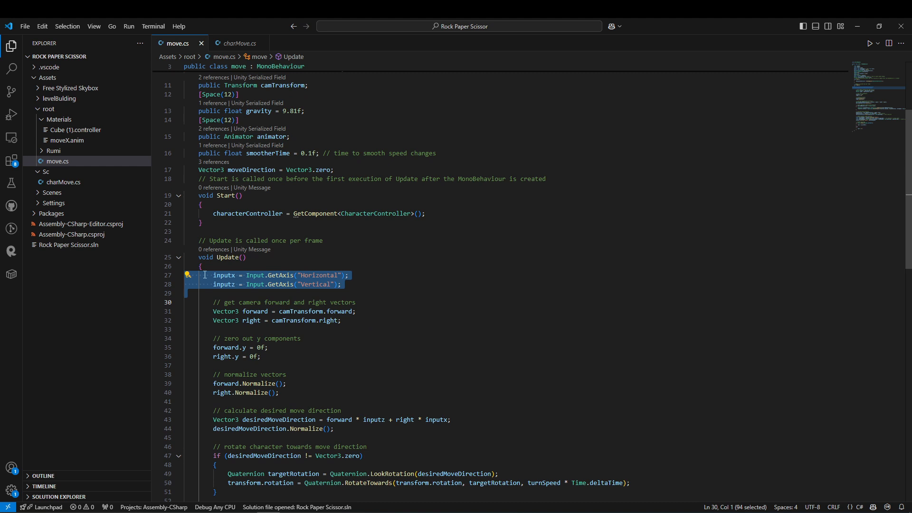
{"action": "scroll", "coordinate": [230, 285], "scroll_direction": "down", "scroll_amount": 2}
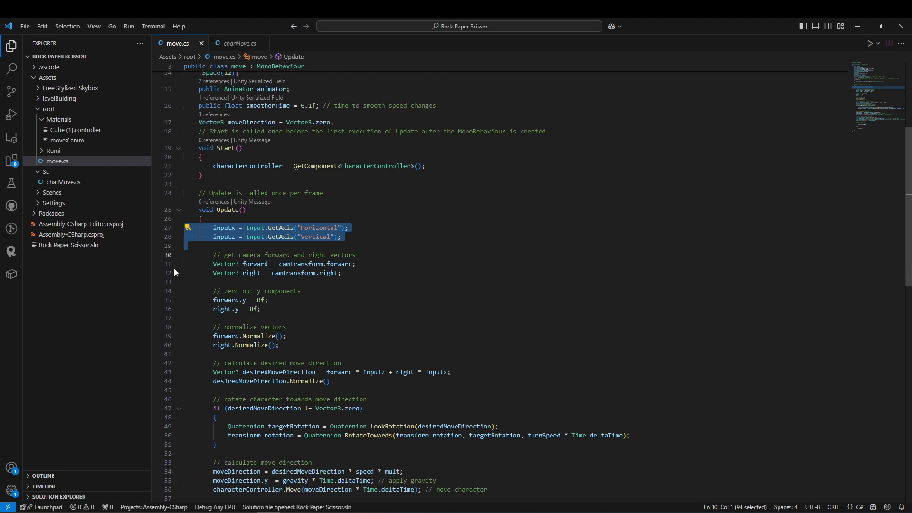
{"action": "left_click_drag", "start_coordinate": [170, 264], "coordinate": [161, 309]}
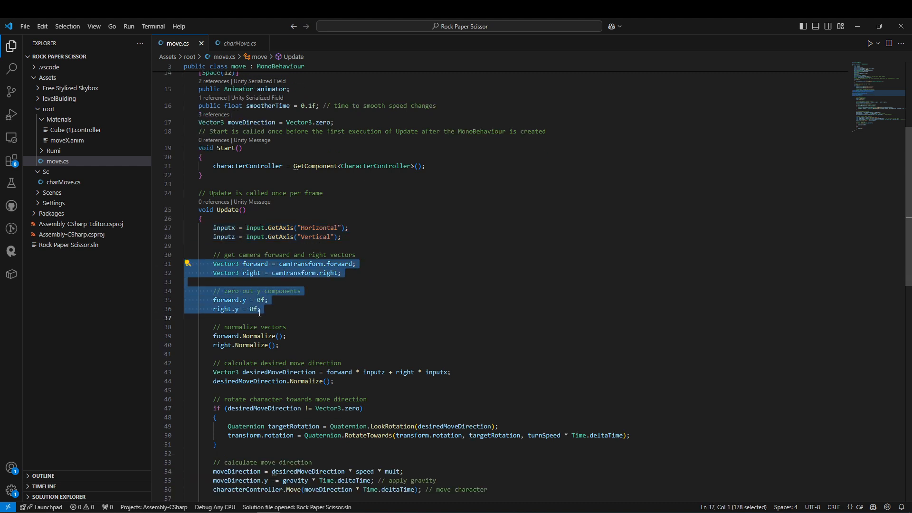
{"action": "scroll", "coordinate": [270, 301], "scroll_direction": "down", "scroll_amount": 3}
{"action": "left_click_drag", "start_coordinate": [169, 266], "coordinate": [169, 275]}
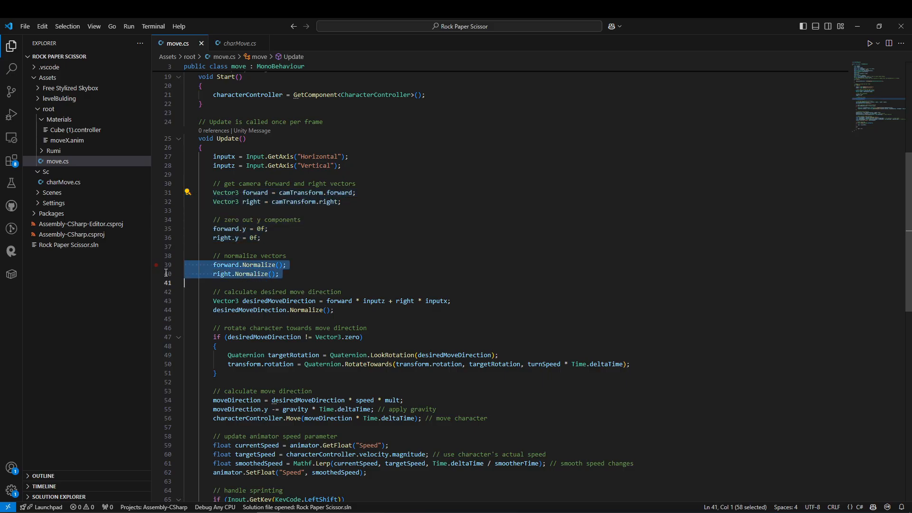
{"action": "left_click", "coordinate": [169, 301]}
{"action": "scroll", "coordinate": [337, 272], "scroll_direction": "down", "scroll_amount": 2}
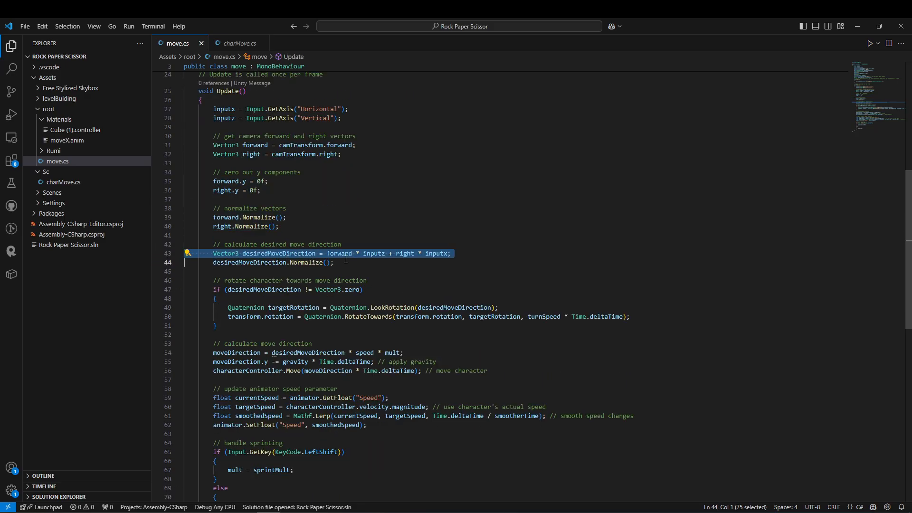
Review the character rotation, gravity and movement, animator Speed smoothing, and sprint handling code in move.cs.
{"action": "scroll", "coordinate": [285, 285], "scroll_direction": "down", "scroll_amount": 1}
{"action": "left_click_drag", "start_coordinate": [219, 302], "coordinate": [155, 252]}
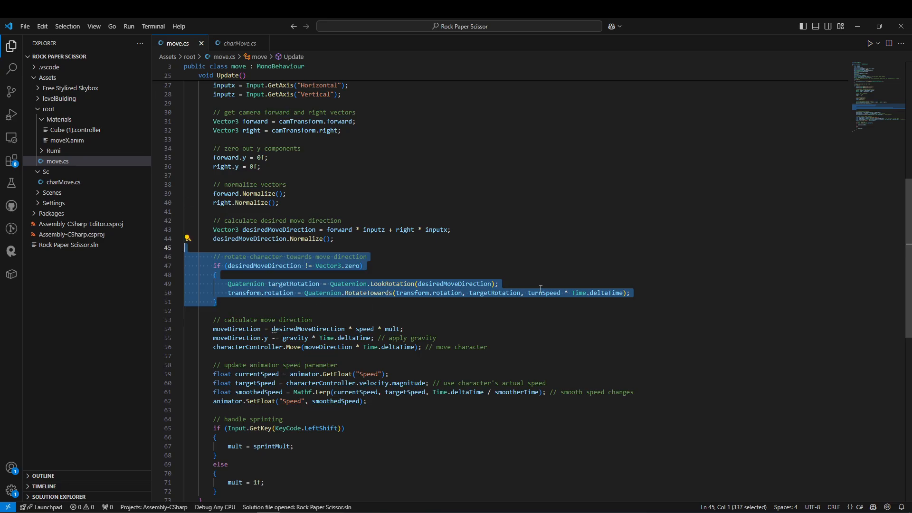
{"action": "scroll", "coordinate": [325, 273], "scroll_direction": "down", "scroll_amount": 2}
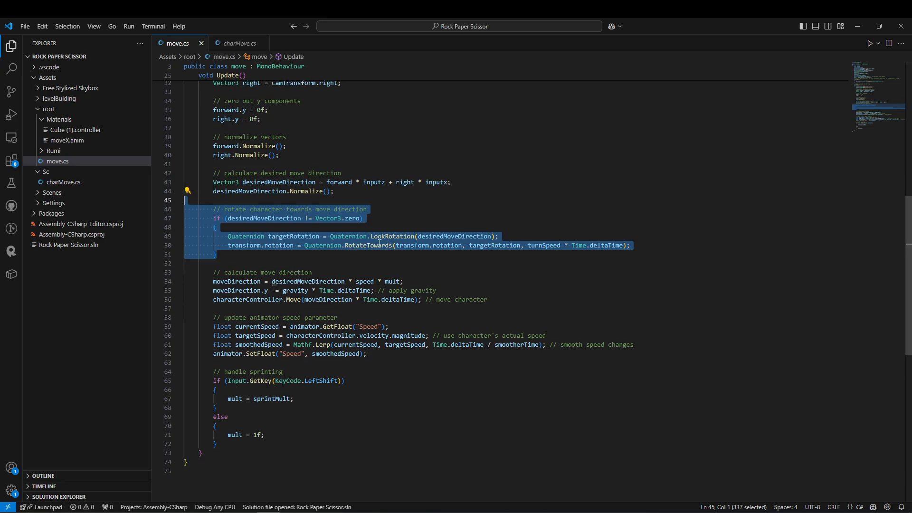
{"action": "left_click_drag", "start_coordinate": [218, 254], "coordinate": [186, 227]}
{"action": "scroll", "coordinate": [247, 258], "scroll_direction": "down", "scroll_amount": 3}
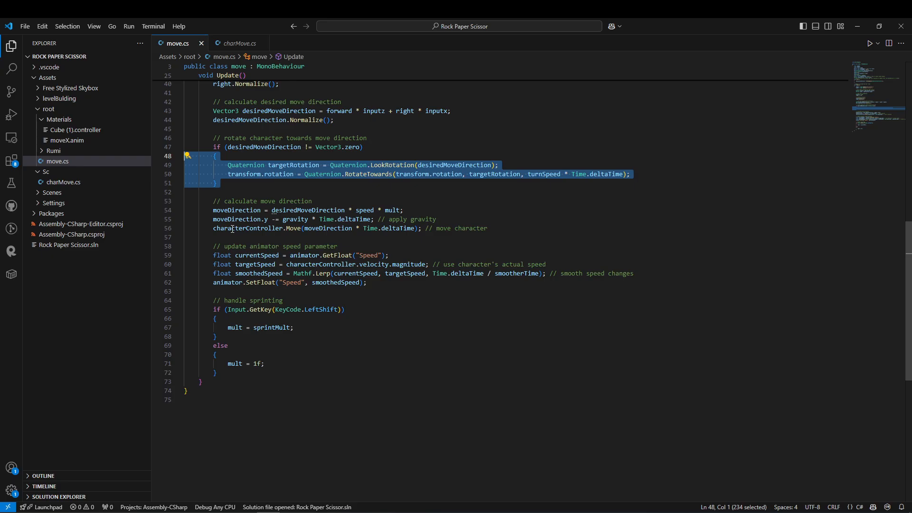
{"action": "left_click_drag", "start_coordinate": [170, 201], "coordinate": [175, 227]}
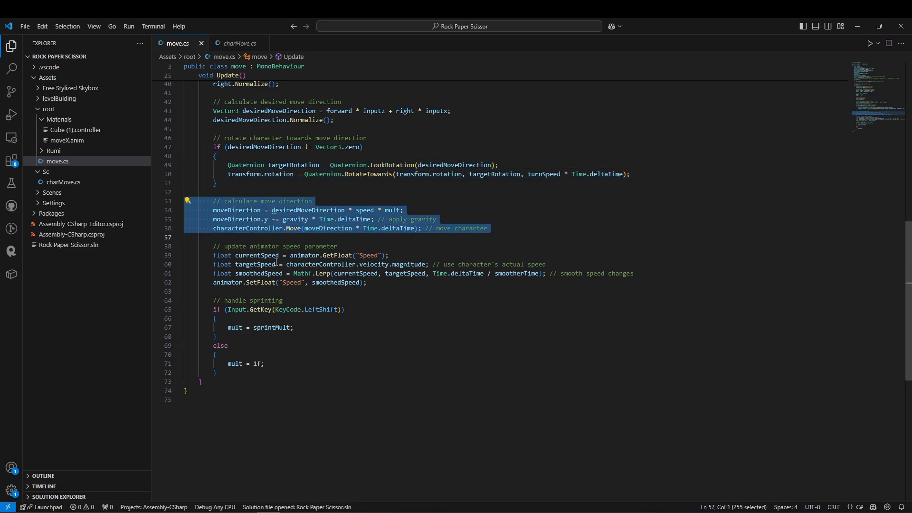
{"action": "scroll", "coordinate": [276, 262], "scroll_direction": "down", "scroll_amount": 2}
{"action": "left_click_drag", "start_coordinate": [170, 199], "coordinate": [164, 234]}
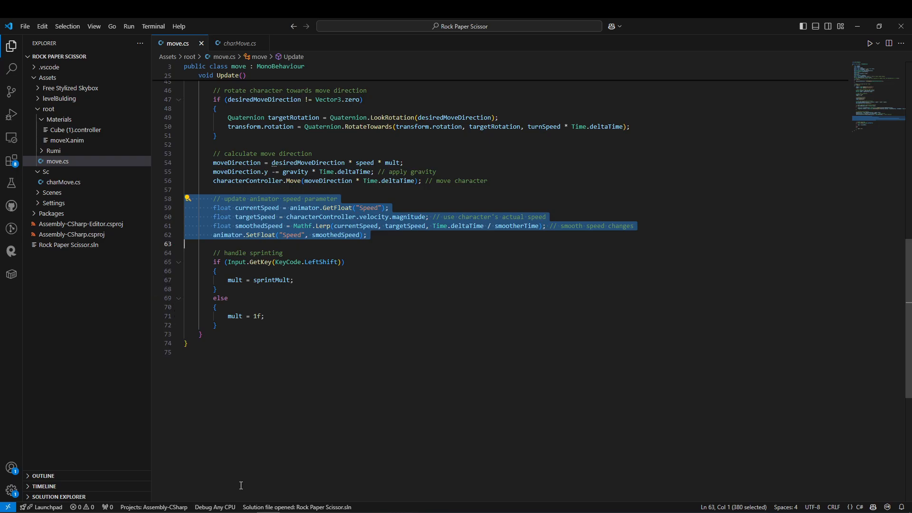
{"action": "left_click_drag", "start_coordinate": [170, 328], "coordinate": [166, 244]}
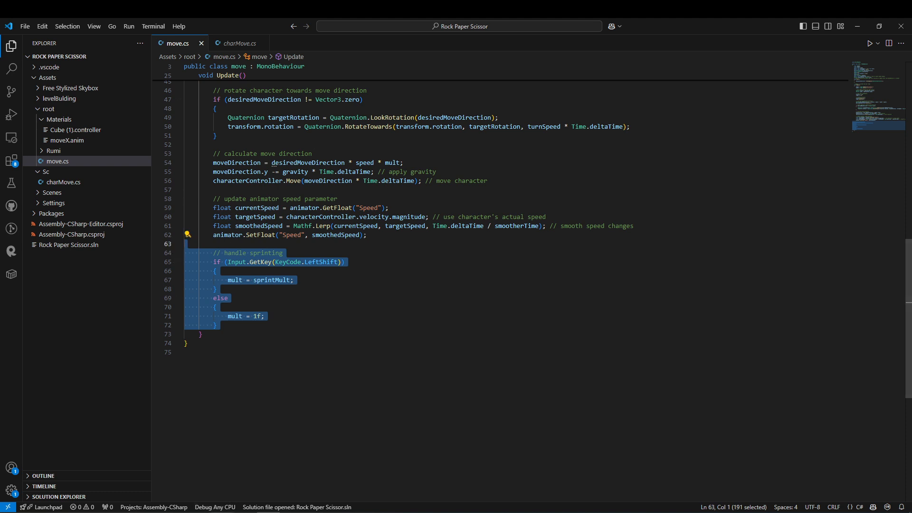
Switch to Unity, assign the character to the Move script's Animator field, and check the blend tree and the script settings.
{"action": "left_click", "coordinate": [221, 512]}
{"action": "left_click_drag", "start_coordinate": [98, 133], "coordinate": [762, 143]}
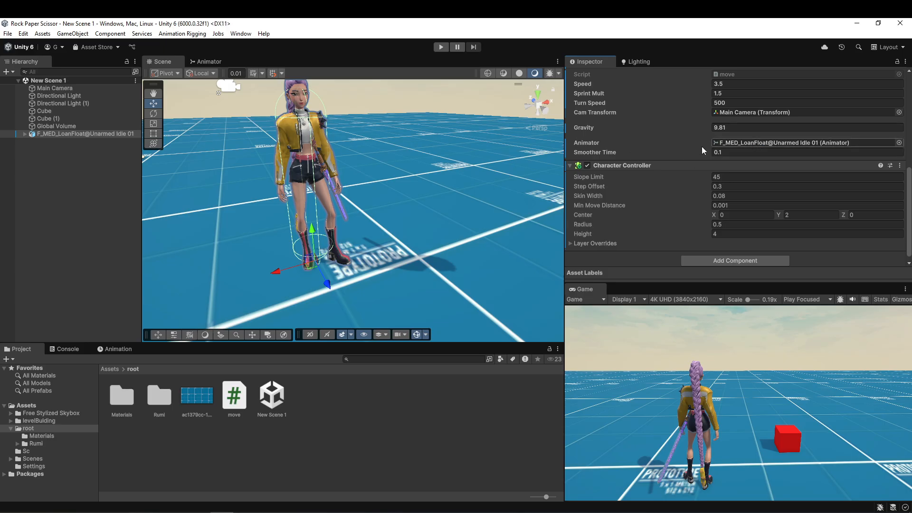
{"action": "left_click", "coordinate": [209, 62]}
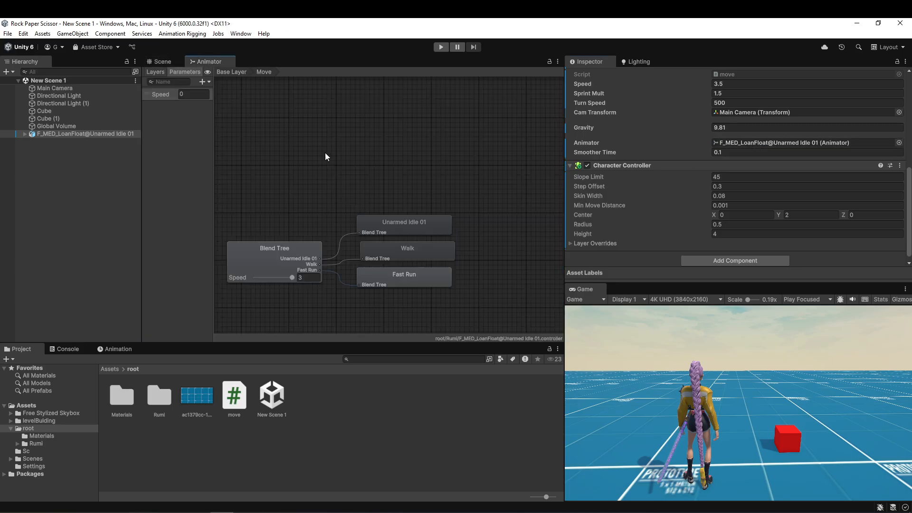
{"action": "left_click", "coordinate": [234, 71]}
{"action": "double_click", "coordinate": [420, 259]}
{"action": "left_click", "coordinate": [127, 134]}
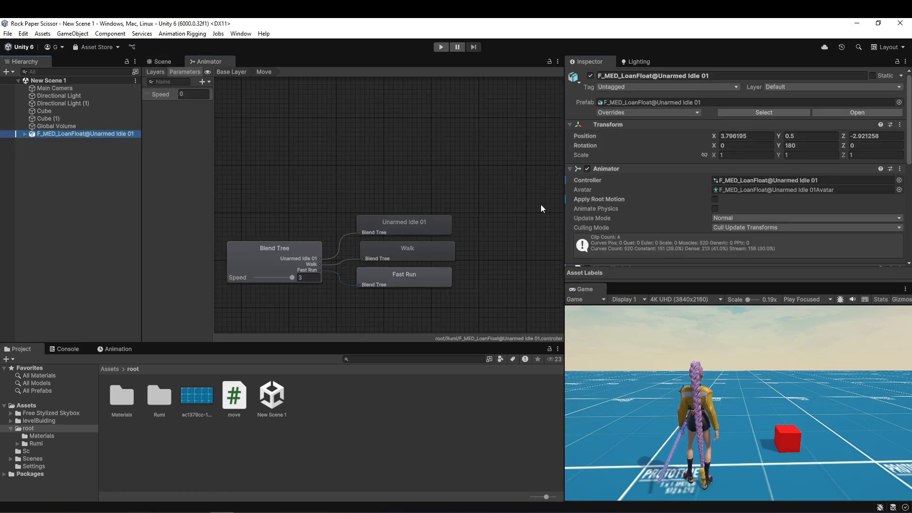
{"action": "scroll", "coordinate": [762, 184], "scroll_direction": "down", "scroll_amount": 5}
{"action": "scroll", "coordinate": [763, 184], "scroll_direction": "down", "scroll_amount": 3}
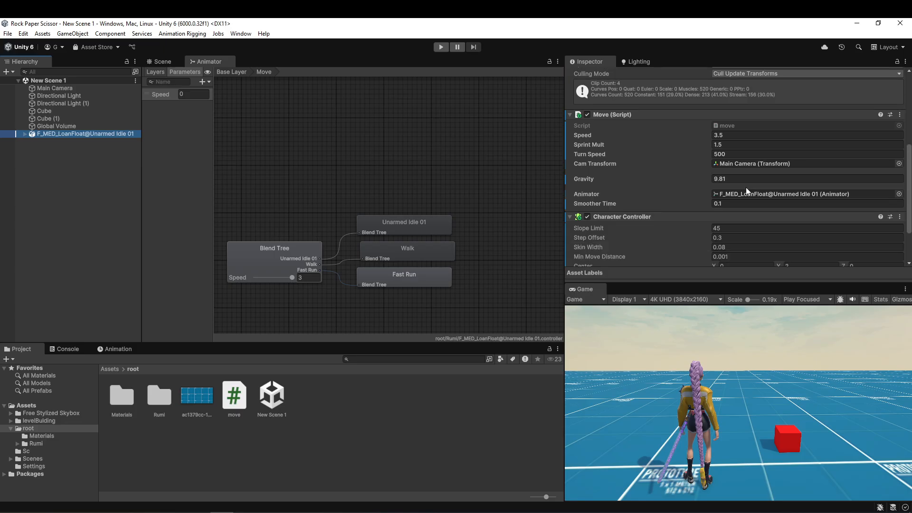
Enter play mode and set the blend tree thresholds to 6 for Fast Run and 3.5 for Walk.
{"action": "left_click", "coordinate": [437, 49]}
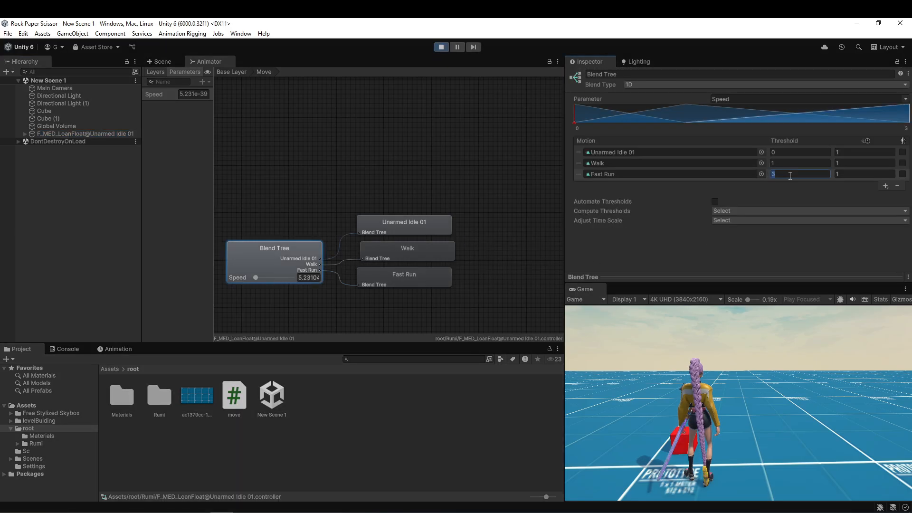
{"action": "key", "text": "Return"}
{"action": "left_click", "coordinate": [784, 163]}
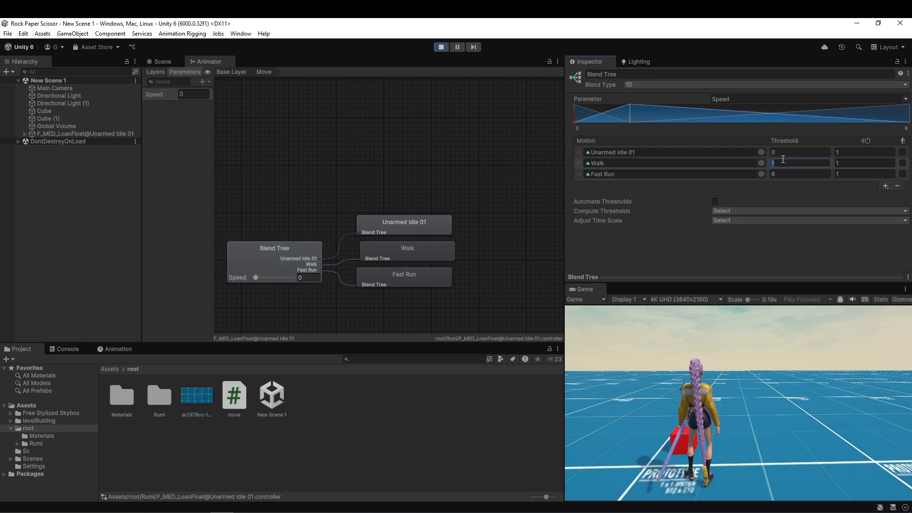
{"action": "type", "text": "3.5"}
{"action": "key", "text": "Return"}
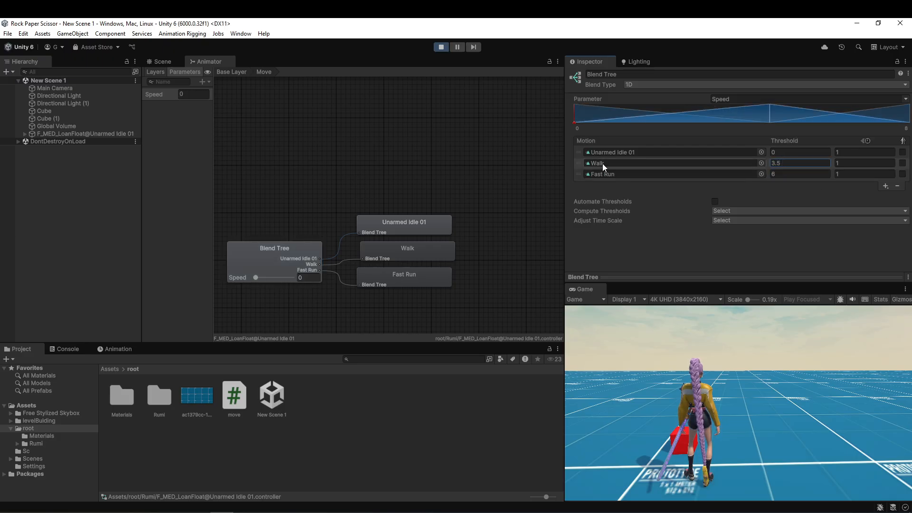
Inspect the character's Move script values and test walking the character forward and sideways.
{"action": "left_click", "coordinate": [76, 134]}
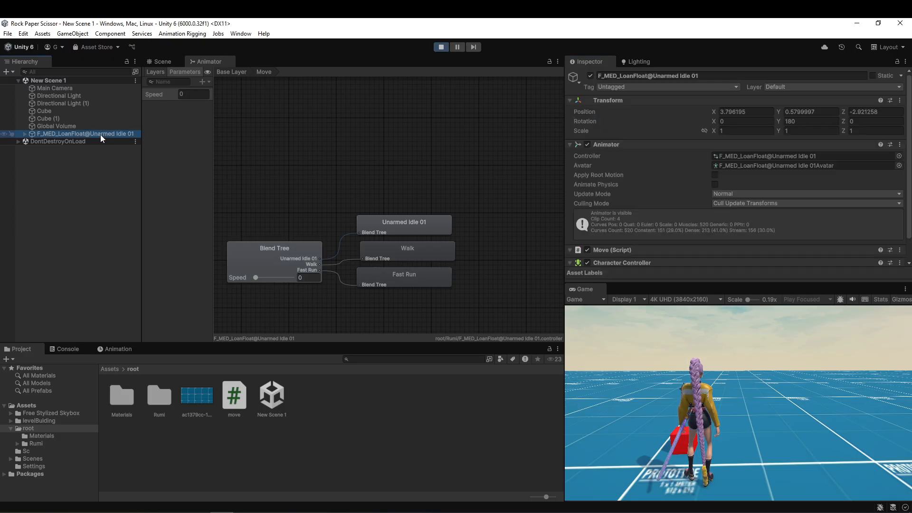
{"action": "scroll", "coordinate": [725, 162], "scroll_direction": "down", "scroll_amount": 8}
{"action": "left_click", "coordinate": [727, 89]}
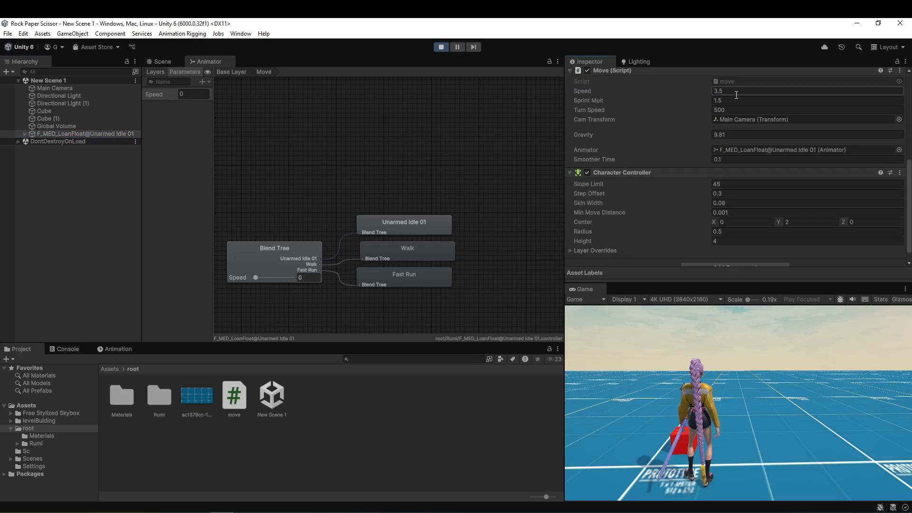
{"action": "key", "text": "w"}
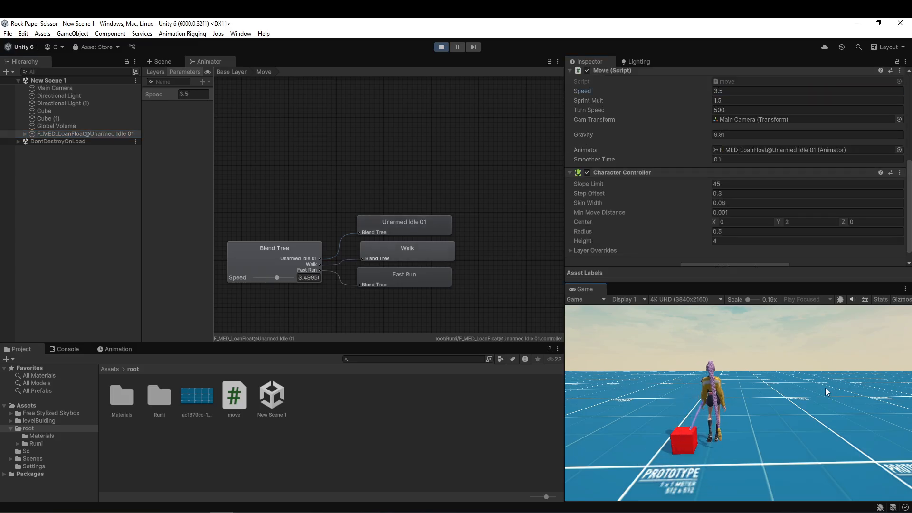
{"action": "key", "text": "d"}
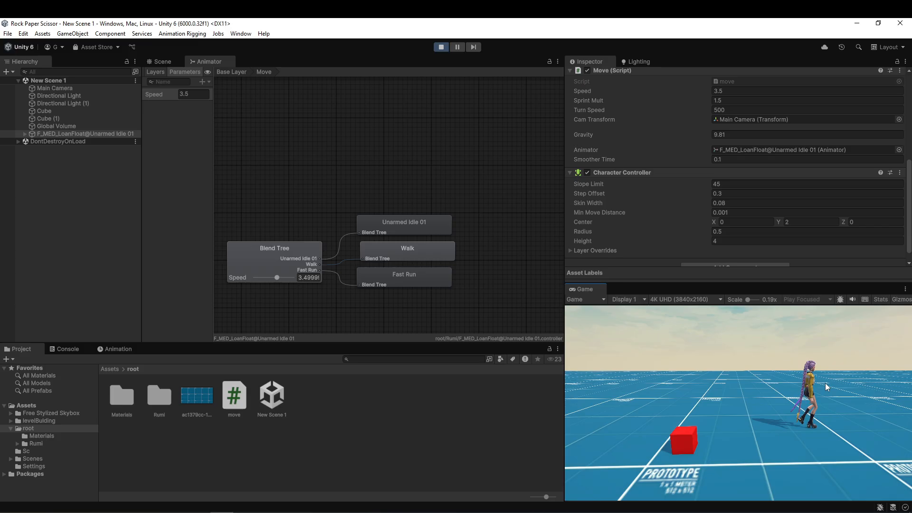
{"action": "key", "text": "w"}
{"action": "key", "text": "a"}
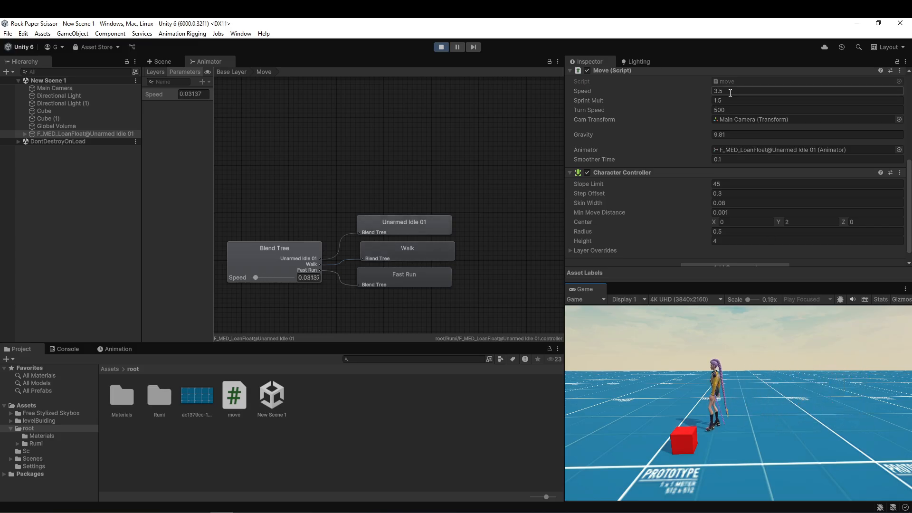
Set the Move script's Speed to 4 during play and test walking the character sideways in both directions.
{"action": "left_click", "coordinate": [709, 409]}
{"action": "key", "text": "a"}
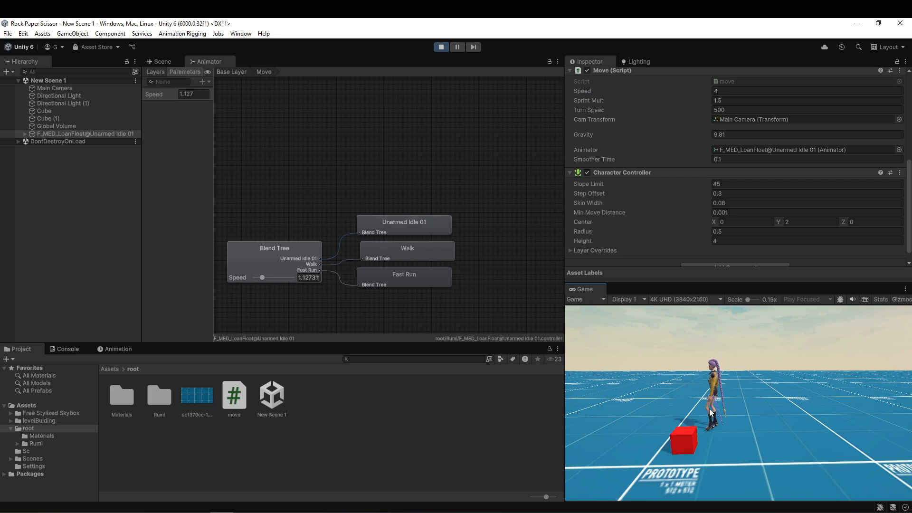
{"action": "key", "text": "d"}
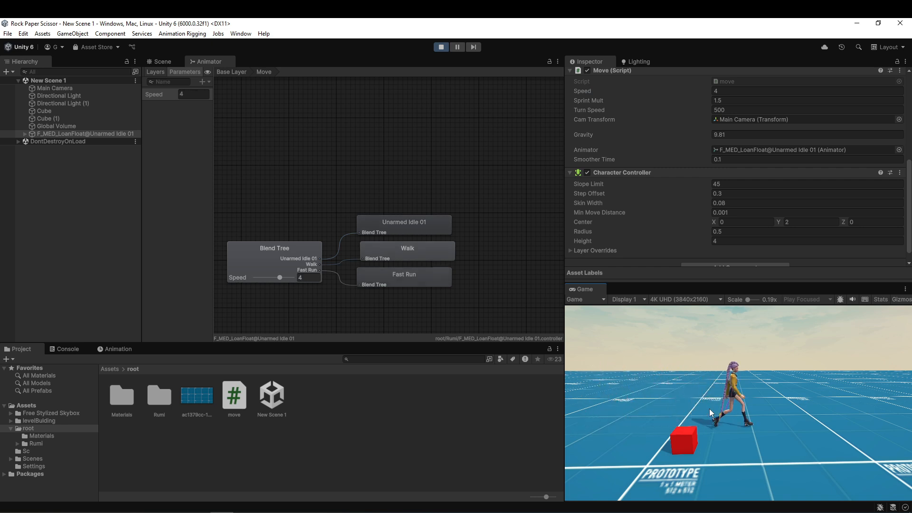
Set the Walk threshold in the blend tree to 4 and test walking sideways again.
{"action": "left_click", "coordinate": [299, 256]}
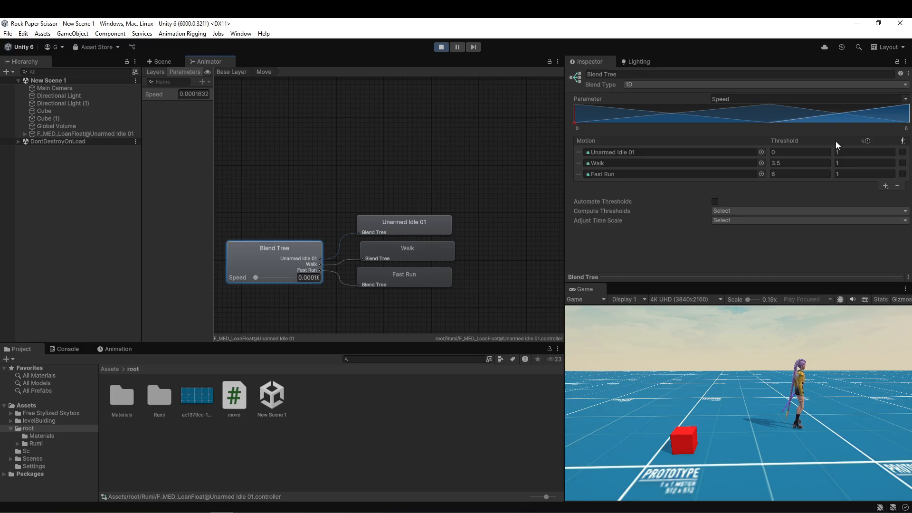
{"action": "double_click", "coordinate": [797, 164]}
{"action": "type", "text": "4"}
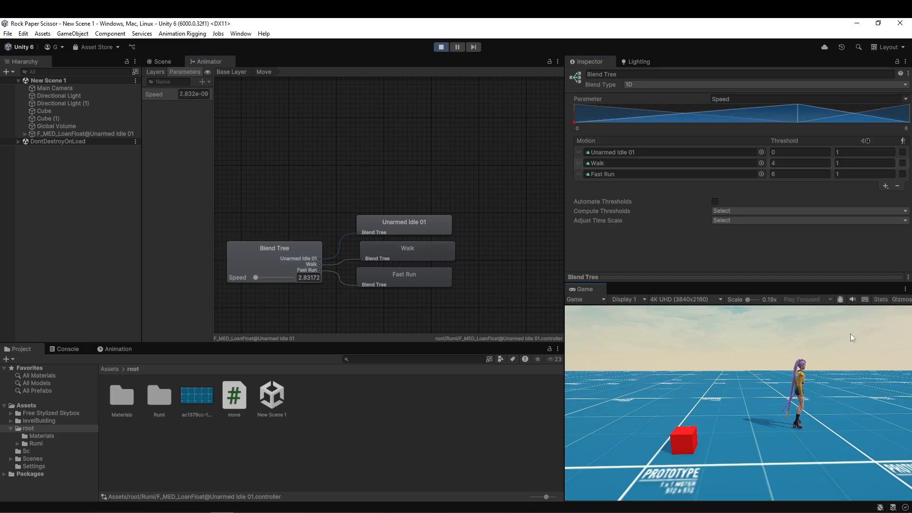
{"action": "type", "text": "a"}
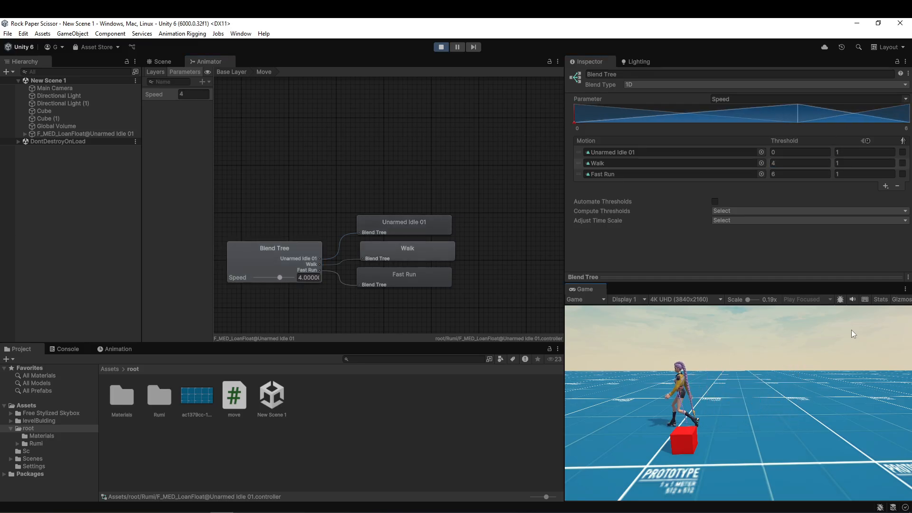
{"action": "type", "text": "d"}
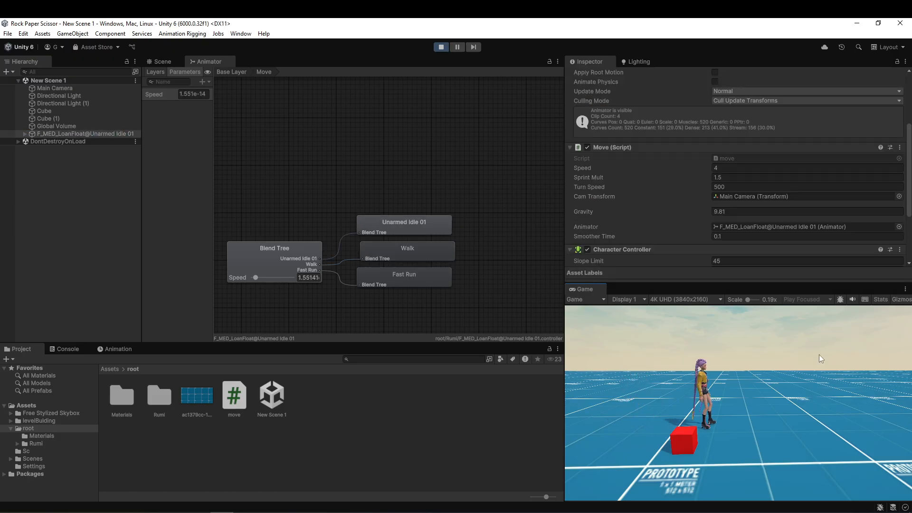
Test sprinting forward and sideways with the character, along with normal walking.
{"action": "key", "text": "d"}
{"action": "key", "text": "shift+w"}
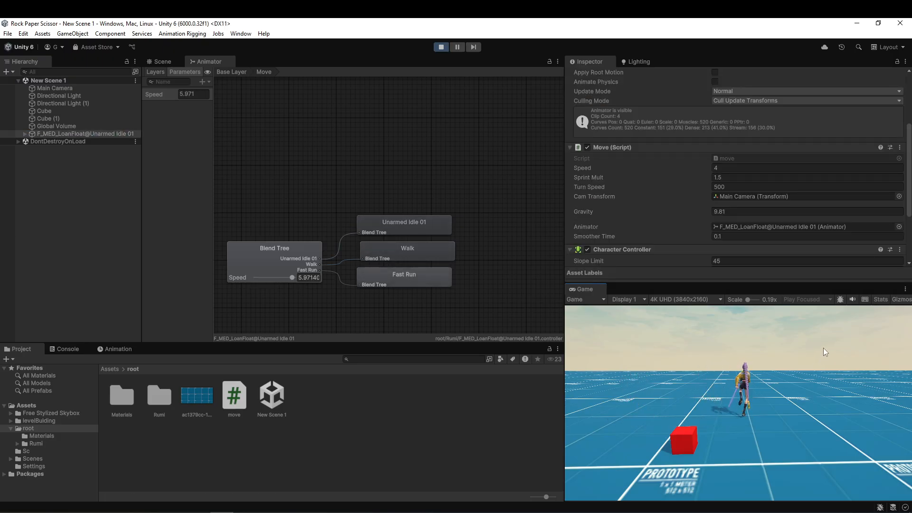
{"action": "key", "text": "shift+a"}
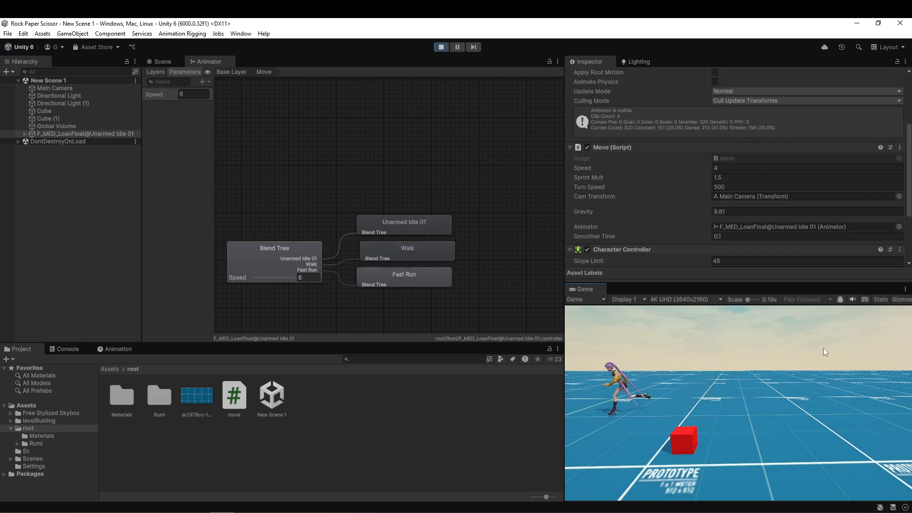
{"action": "key", "text": "d"}
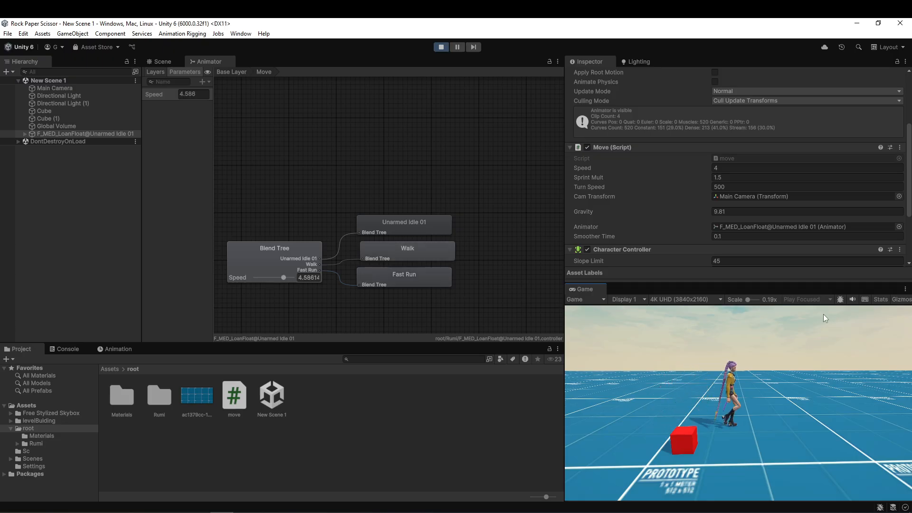
Set the Move script's Sprint Mult to 2 during play and the blend tree's Fast Run threshold to 8.
{"action": "left_click", "coordinate": [733, 179]}
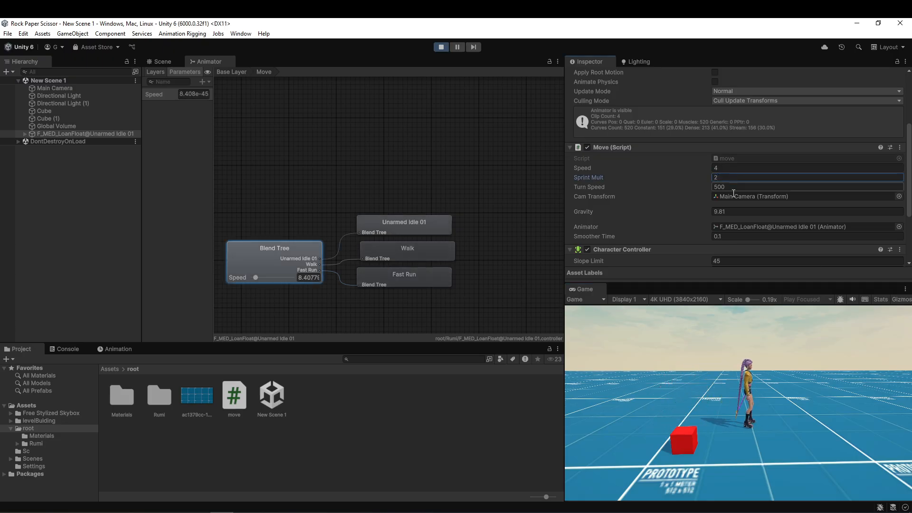
{"action": "left_click", "coordinate": [305, 259]}
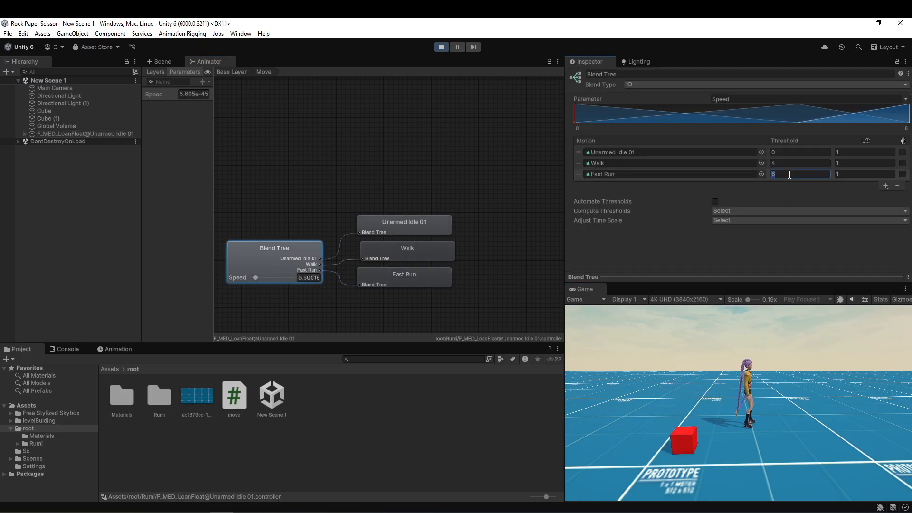
{"action": "type", "text": "8"}
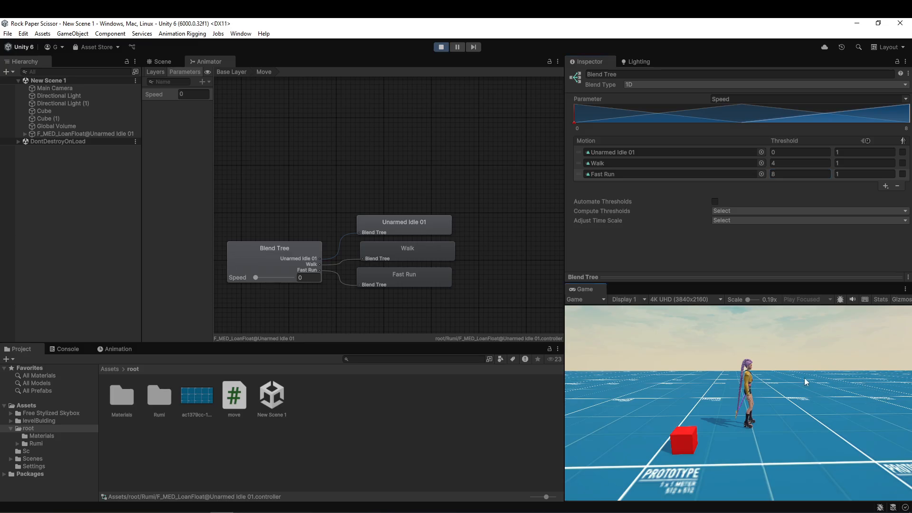
Test sprinting the character sideways in both directions and forward.
{"action": "key", "text": "shift+d"}
{"action": "key", "text": "shift+w"}
{"action": "key", "text": "shift+a"}
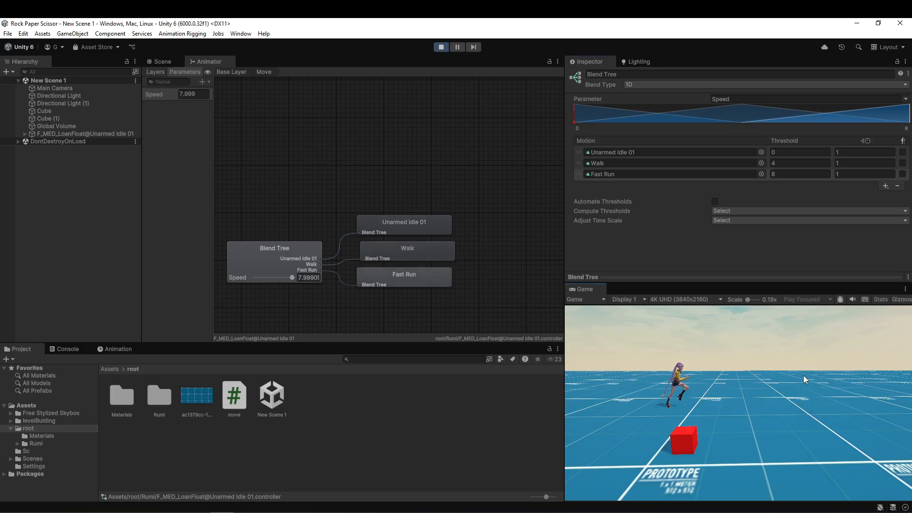
{"action": "key", "text": "shift+d"}
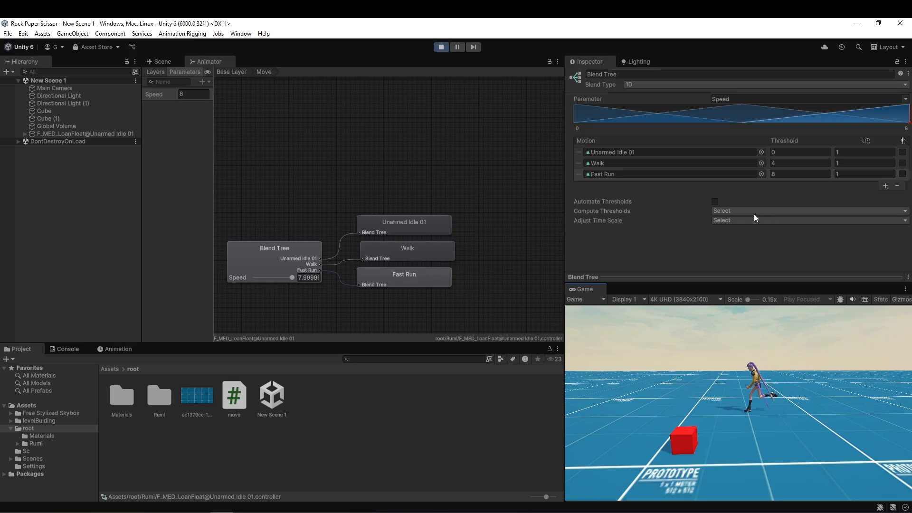
Set the blend tree's Fast Run threshold to 12 and test sprinting sideways with the character.
{"action": "left_click", "coordinate": [86, 134]}
{"action": "key", "text": "shift+d"}
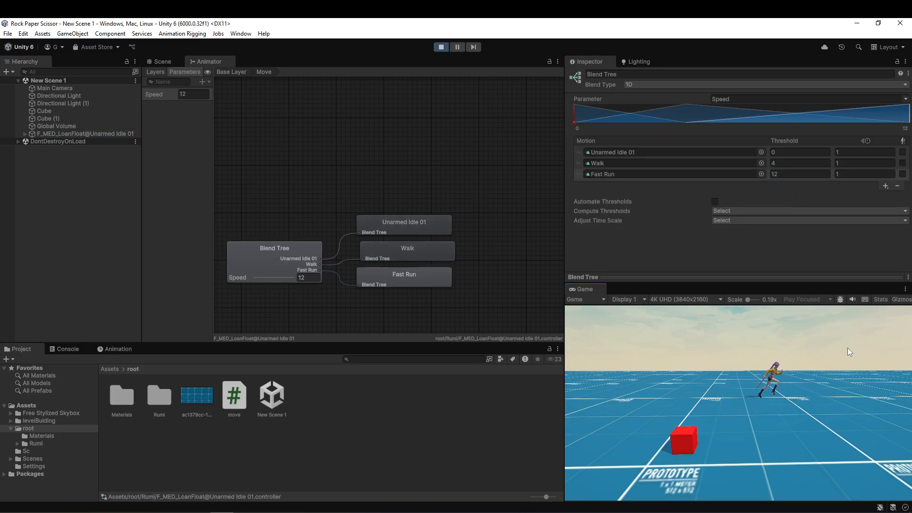
Set the Move script's Sprint Mult to 4 and Turn Speed to 600 outside play mode, with the Fast Run threshold at 16.
{"action": "key", "text": "ctrl+p"}
{"action": "left_click", "coordinate": [90, 135]}
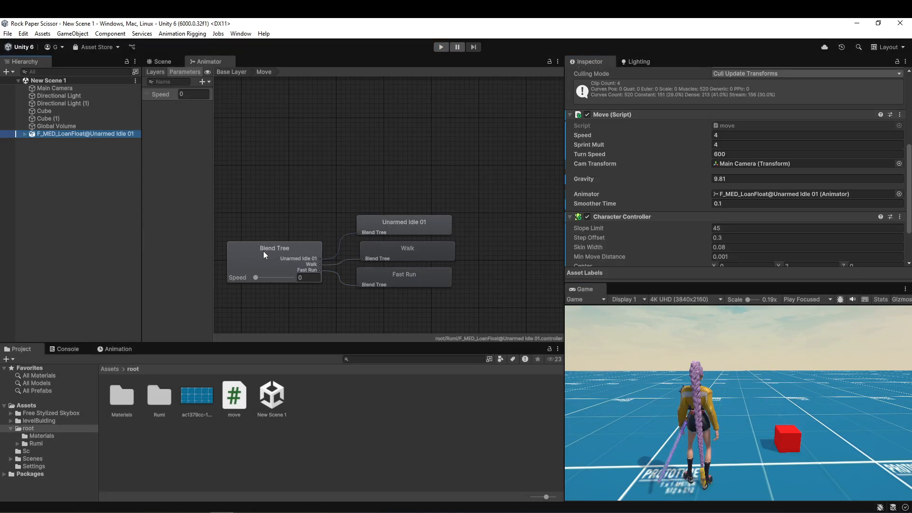
{"action": "left_click", "coordinate": [265, 255]}
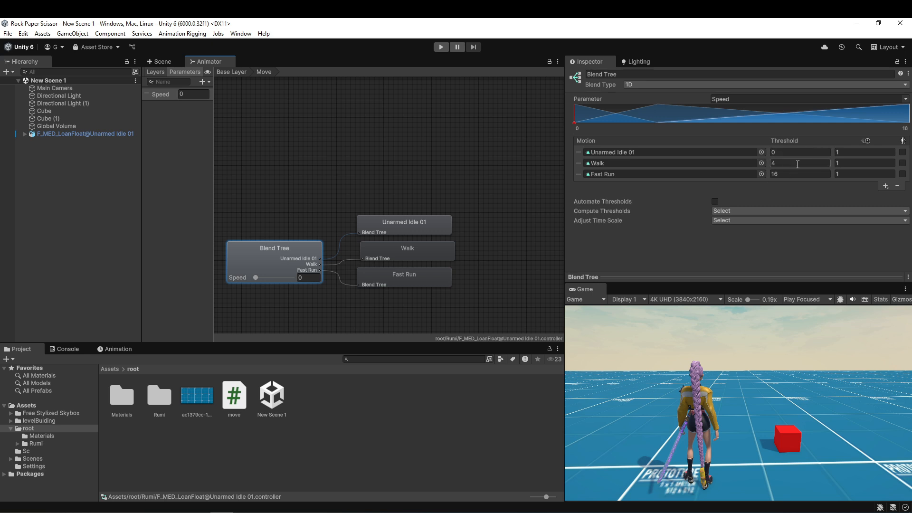
Play the scene and test the character's movement in a maximized Game view.
{"action": "left_click", "coordinate": [440, 47]}
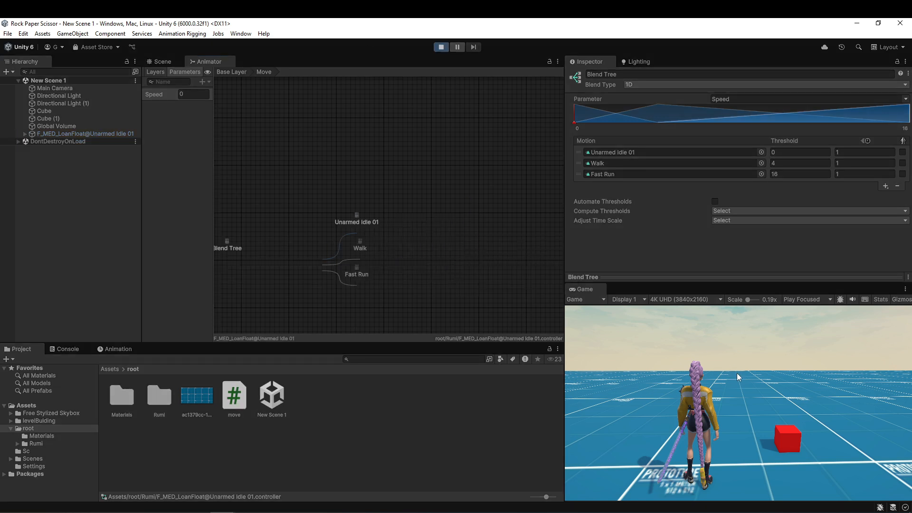
{"action": "key", "text": "shift+space"}
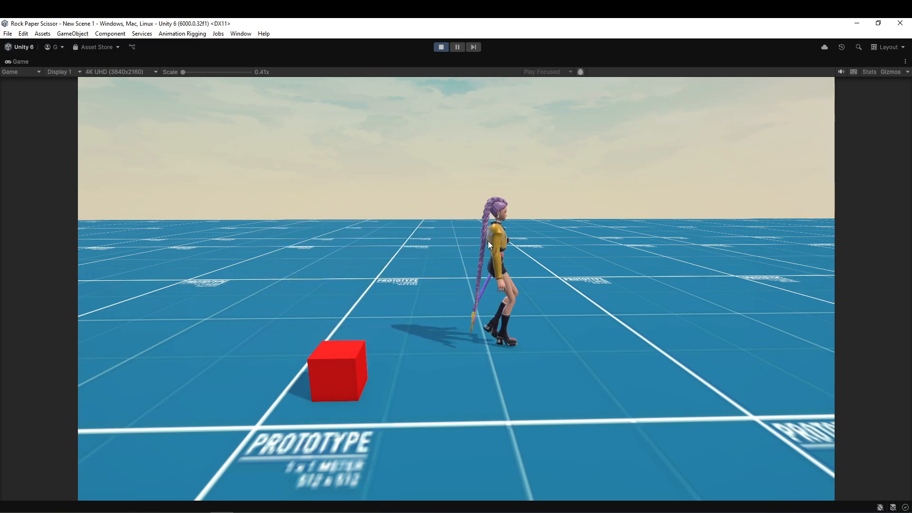
{"action": "double_click", "coordinate": [503, 62]}
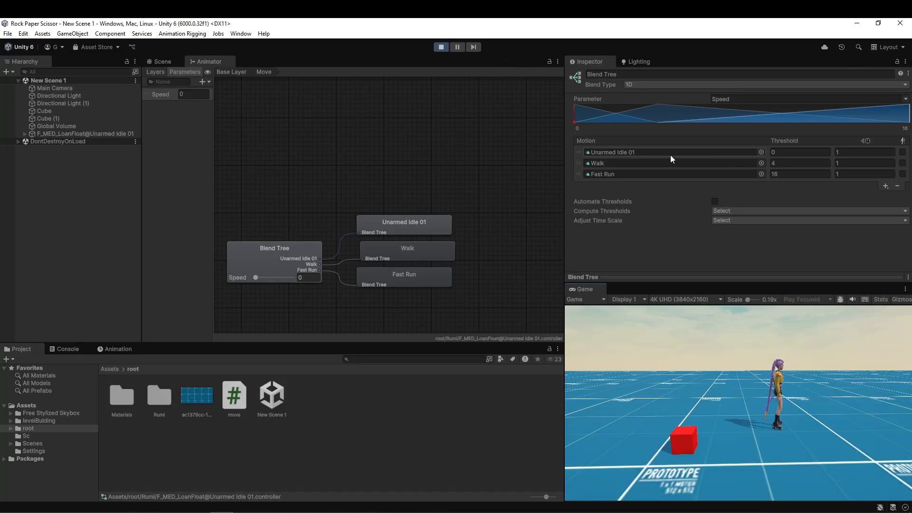
Set the Walk motion's playback speed in the blend tree to 0.9 and test walking.
{"action": "left_click", "coordinate": [853, 166]}
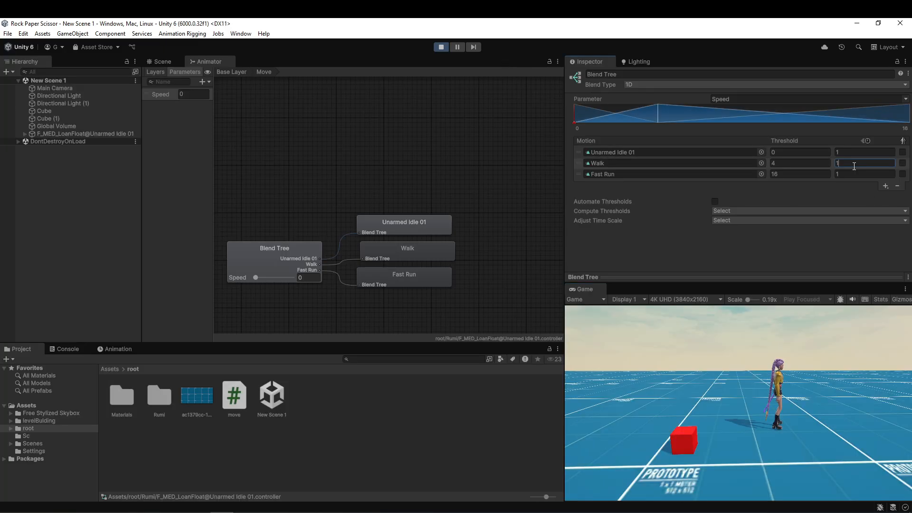
{"action": "key", "text": "BackSpace"}
{"action": "type", "text": "0.9"}
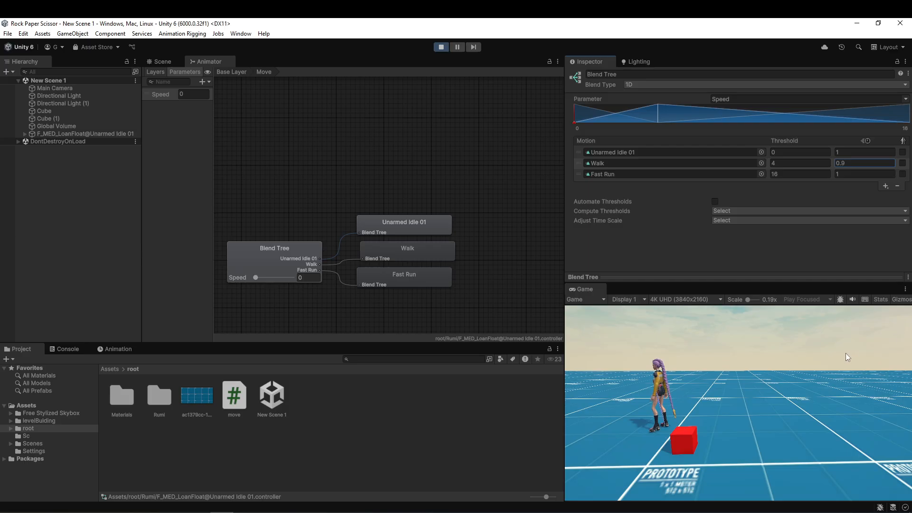
{"action": "left_click", "coordinate": [845, 352]}
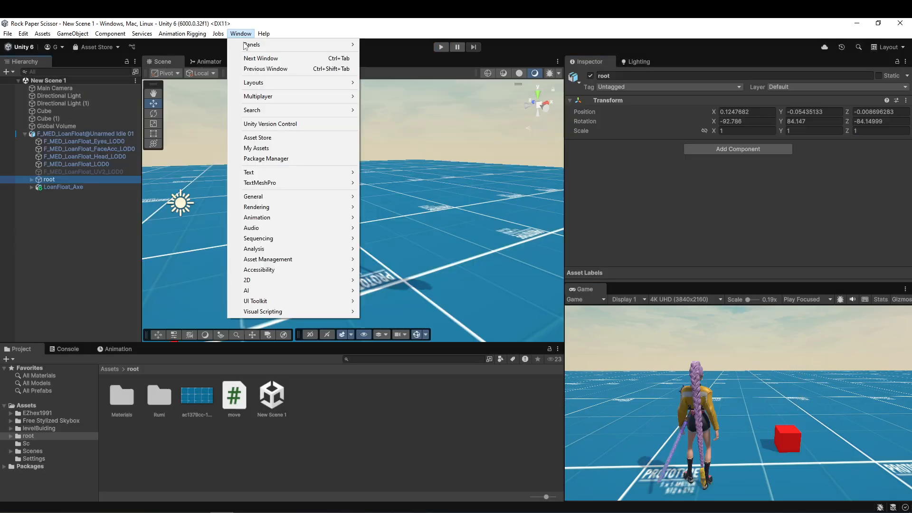
Search the Unity Registry in the Package Manager for "animat" and check the Animation Rigging package.
{"action": "left_click", "coordinate": [265, 158]}
{"action": "left_click", "coordinate": [488, 169]}
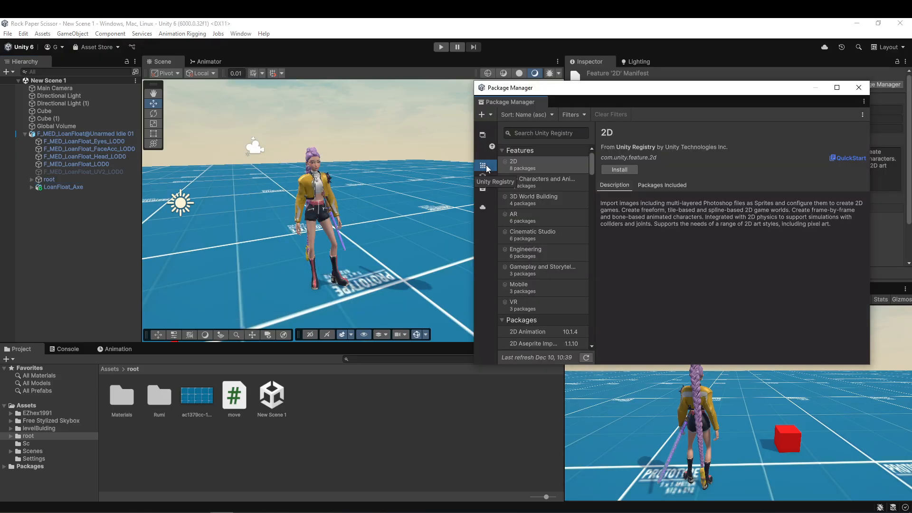
{"action": "left_click", "coordinate": [550, 134]}
{"action": "type", "text": "anm"}
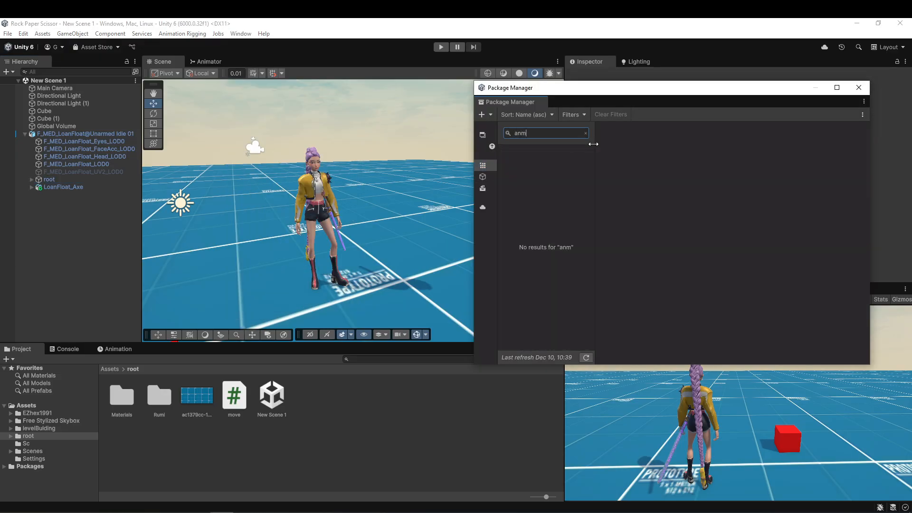
{"action": "key", "text": "BackSpace"}
{"action": "type", "text": "imat"}
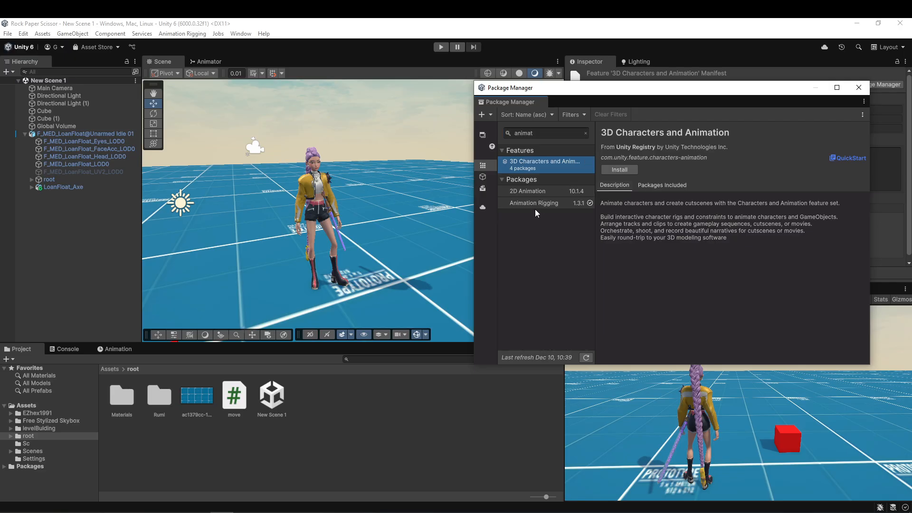
{"action": "left_click", "coordinate": [538, 205]}
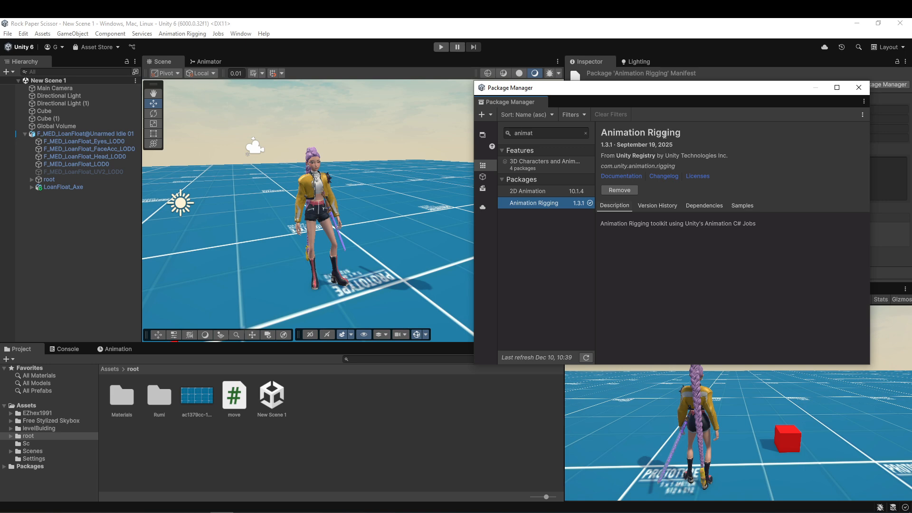
{"action": "left_click", "coordinate": [682, 138]}
{"action": "left_click", "coordinate": [859, 87]}
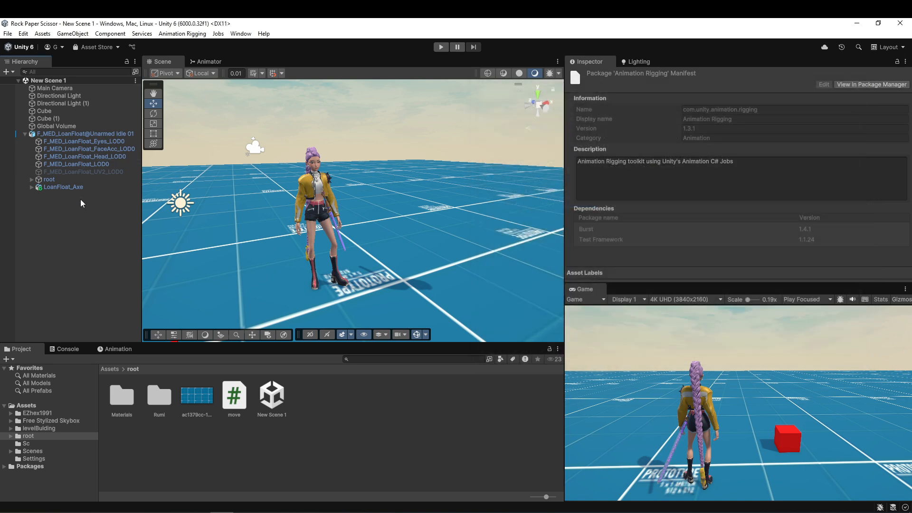
Run Bone Renderer Setup from Animation Rigging on the character's root object.
{"action": "left_click", "coordinate": [65, 179]}
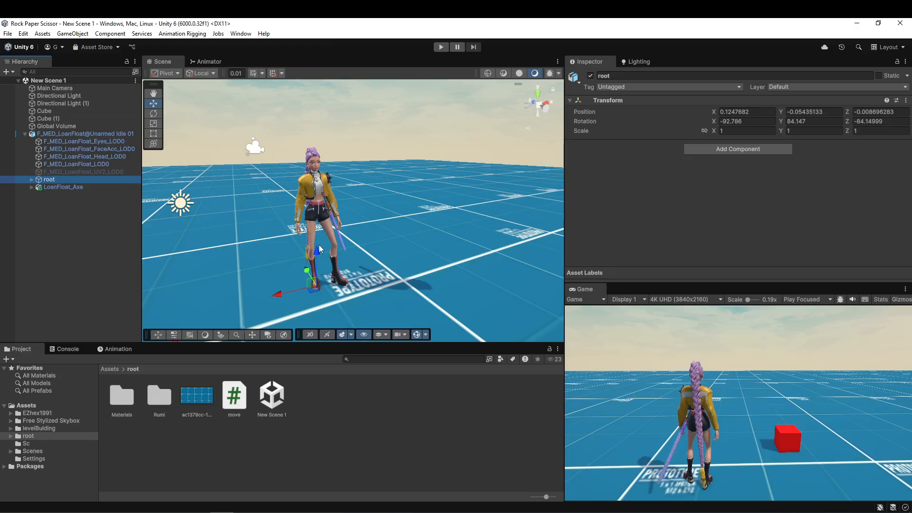
{"action": "left_click", "coordinate": [196, 36]}
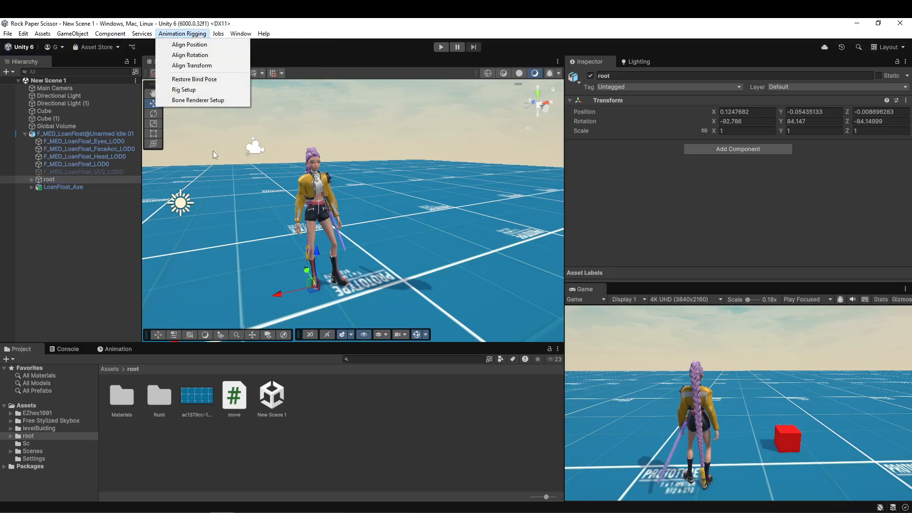
{"action": "left_click", "coordinate": [201, 102]}
{"action": "mouse_move", "coordinate": [387, 237]}
{"action": "right_mouse_down"}
{"action": "mouse_move", "coordinate": [407, 245]}
{"action": "mouse_move", "coordinate": [547, 216]}
{"action": "right_mouse_up"}
{"action": "key", "text": "w"}
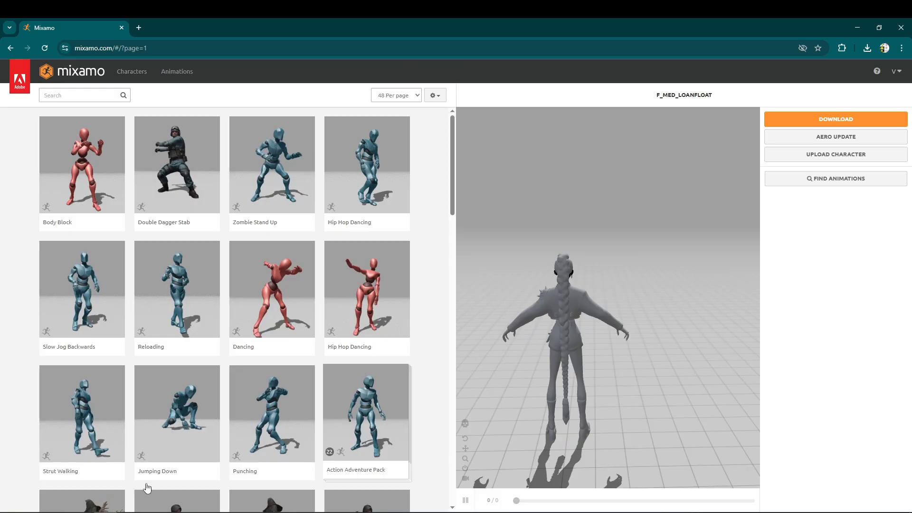
Switch to Mixamo in the browser, search for "sword" and "sword draw" animations, and select Withdrawing Sword.
{"action": "left_click", "coordinate": [81, 96]}
{"action": "type", "text": "sw"}
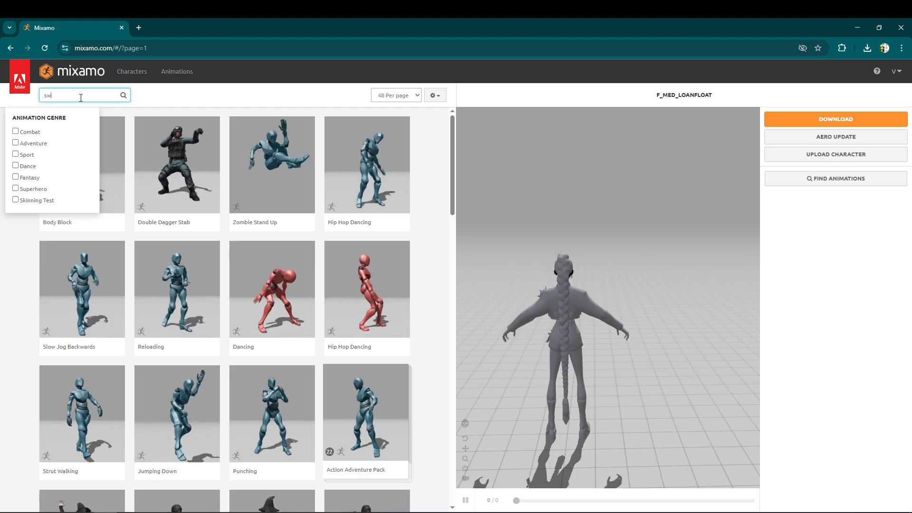
{"action": "type", "text": "ord"}
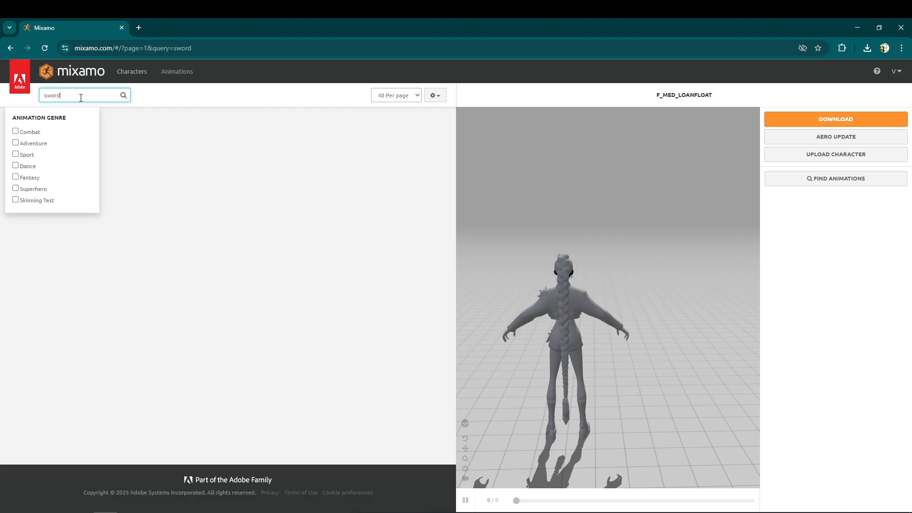
{"action": "left_click", "coordinate": [203, 155]}
{"action": "scroll", "coordinate": [2, 248], "scroll_direction": "down", "scroll_amount": 3}
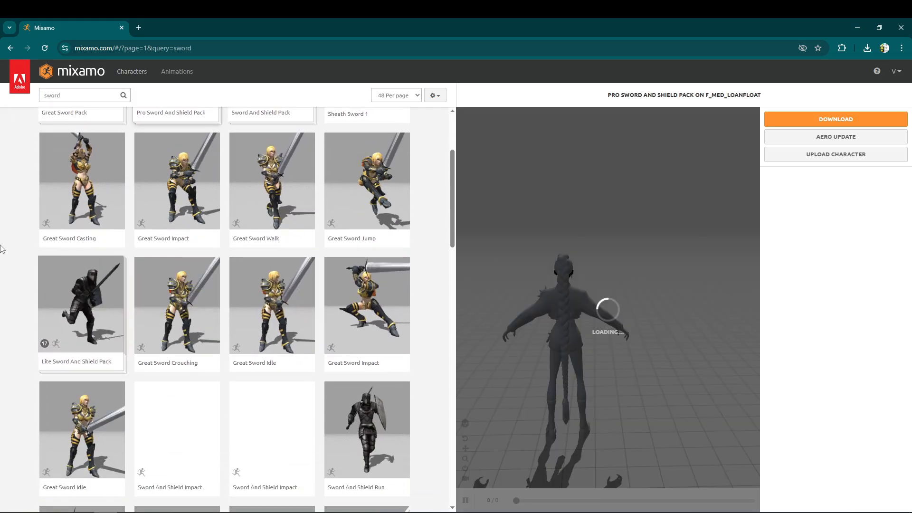
{"action": "scroll", "coordinate": [1, 248], "scroll_direction": "down", "scroll_amount": 4}
{"action": "scroll", "coordinate": [2, 248], "scroll_direction": "down", "scroll_amount": 2}
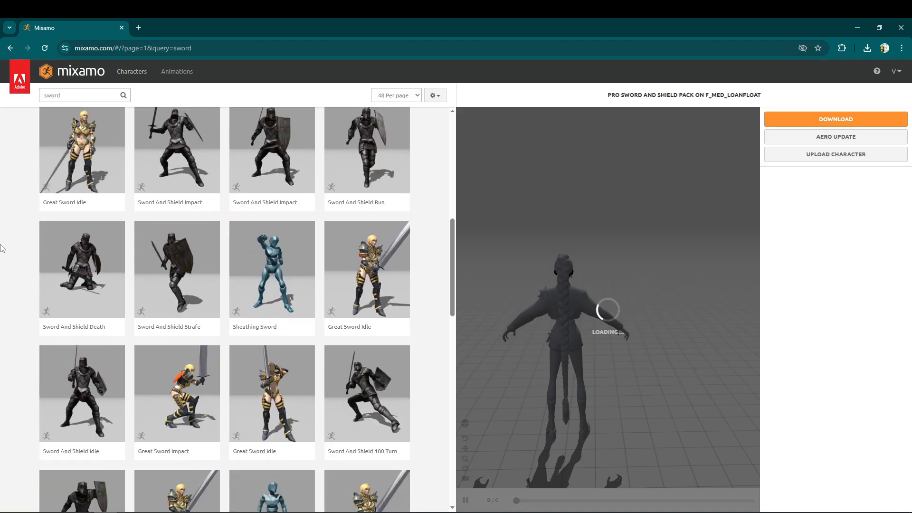
{"action": "scroll", "coordinate": [1, 248], "scroll_direction": "down", "scroll_amount": 3}
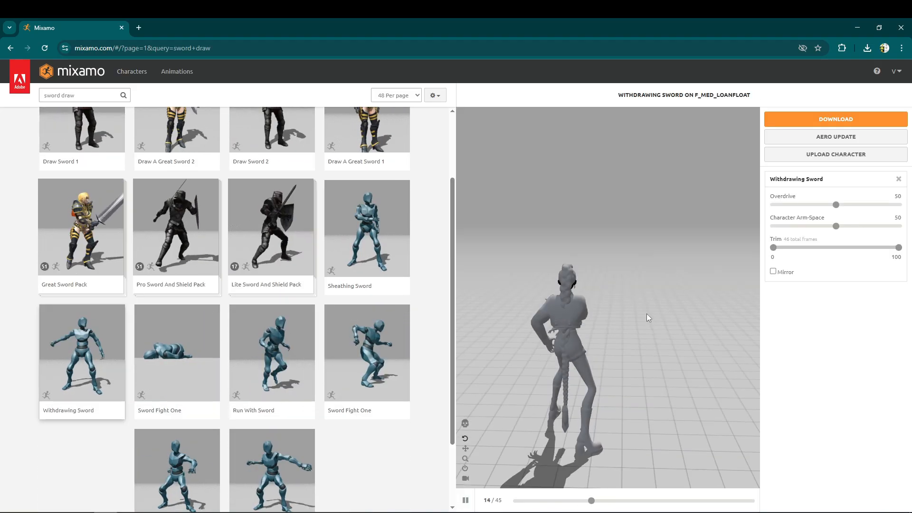
Preview Withdrawing Sword from the front and download it as FBX for Unity, without skin, at 30 frames per second.
{"action": "left_click_drag", "start_coordinate": [646, 314], "coordinate": [625, 300]}
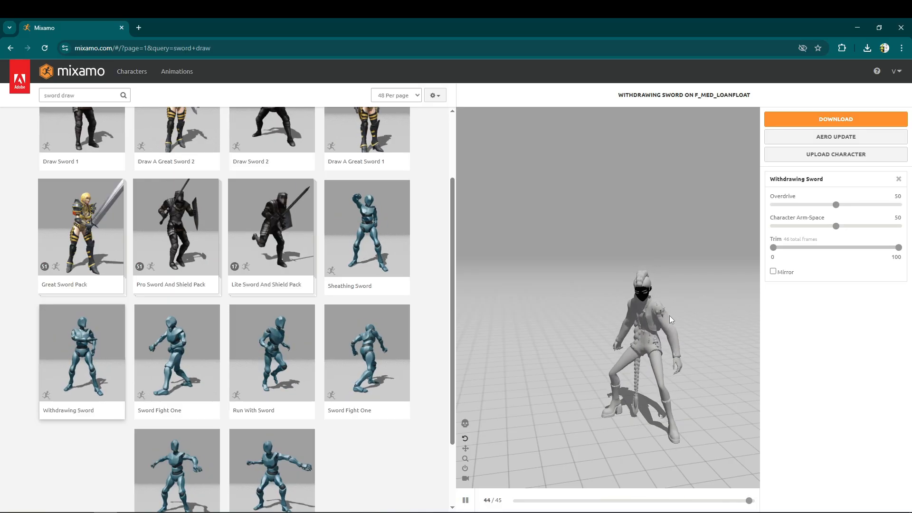
{"action": "left_click", "coordinate": [821, 122]}
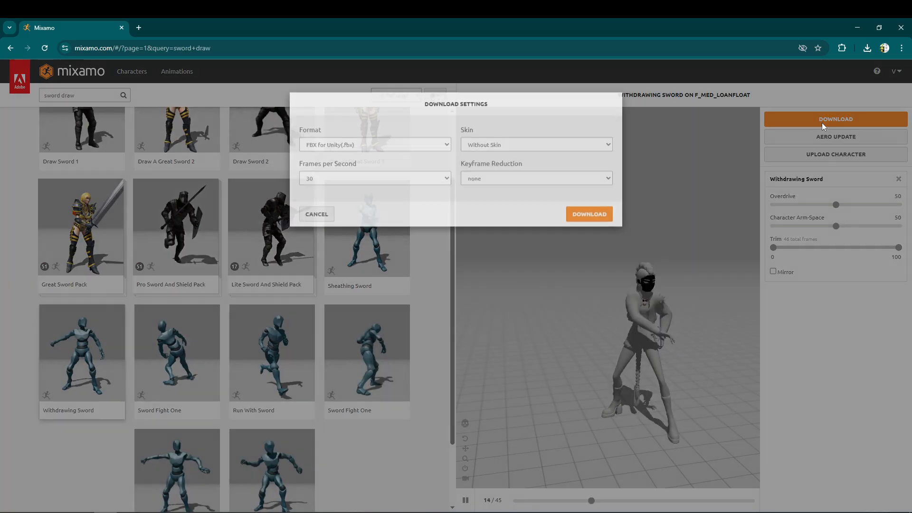
{"action": "left_click", "coordinate": [494, 158]}
{"action": "left_click", "coordinate": [596, 232]}
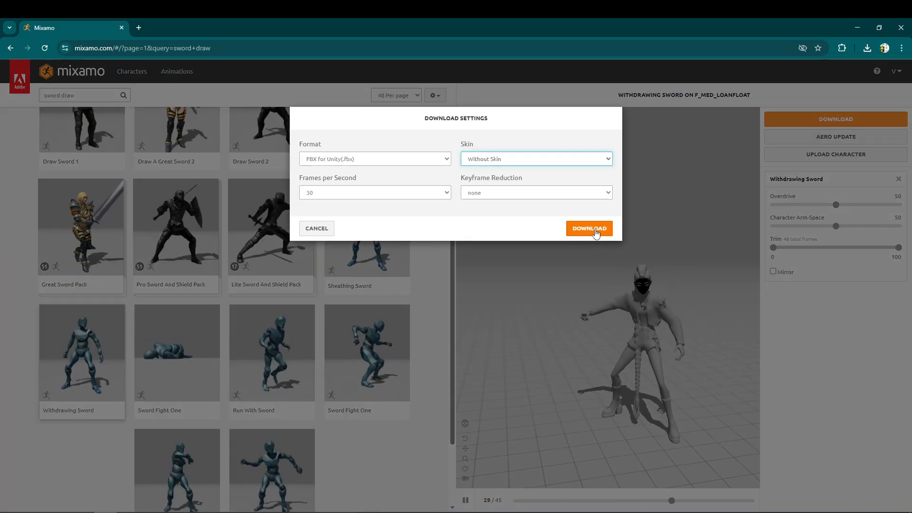
{"action": "left_click", "coordinate": [596, 232]}
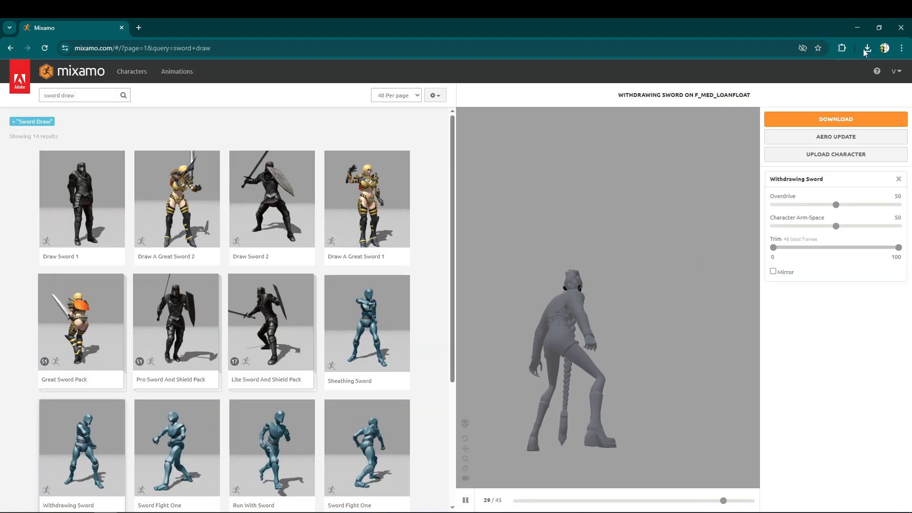
{"action": "left_click", "coordinate": [866, 49]}
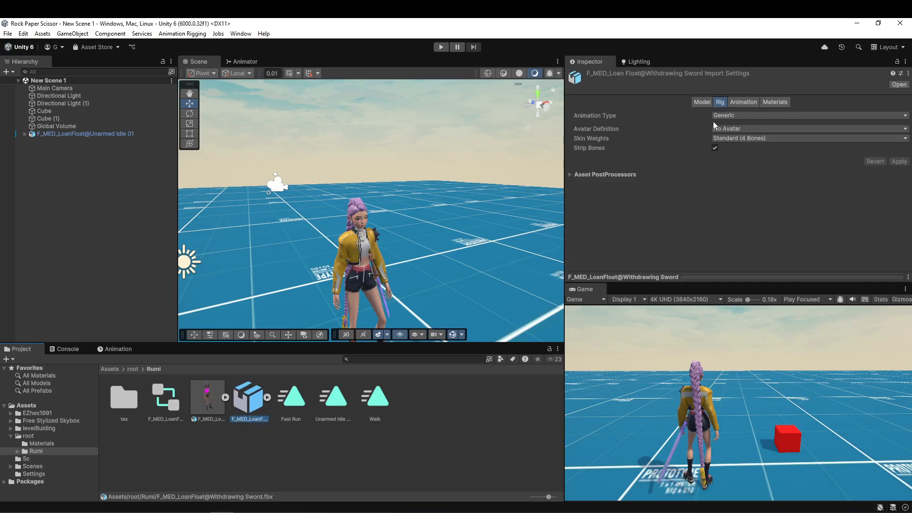
Set the Withdrawing Sword rig to Humanoid, copy the avatar from F_MED_LoanFloat@Unarmed Idle 01Avatar, and apply the import settings.
{"action": "left_click", "coordinate": [728, 119]}
{"action": "left_click", "coordinate": [748, 155]}
{"action": "left_click", "coordinate": [753, 128]}
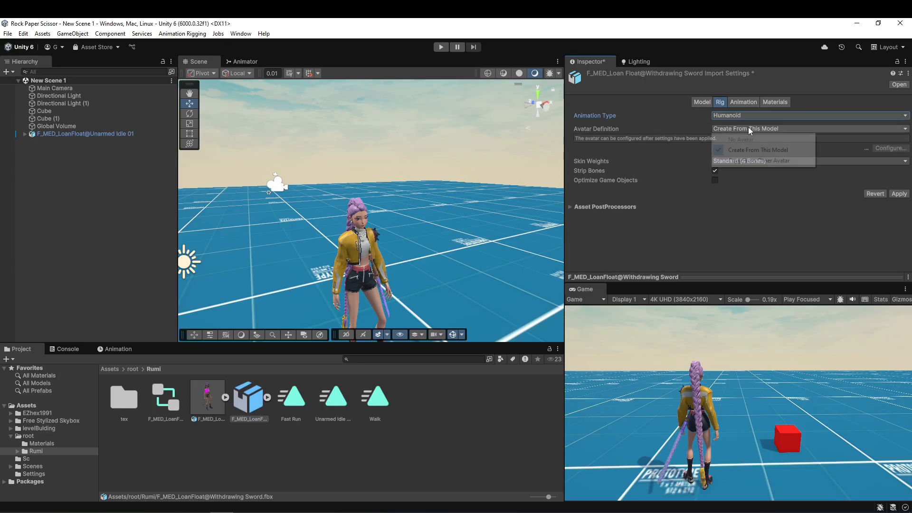
{"action": "left_click", "coordinate": [757, 161]}
{"action": "left_click", "coordinate": [905, 153]}
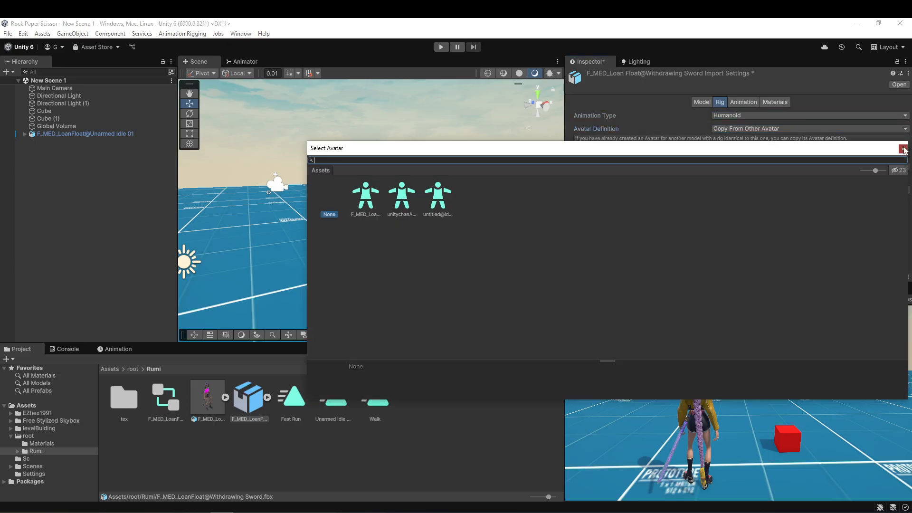
{"action": "double_click", "coordinate": [403, 193]}
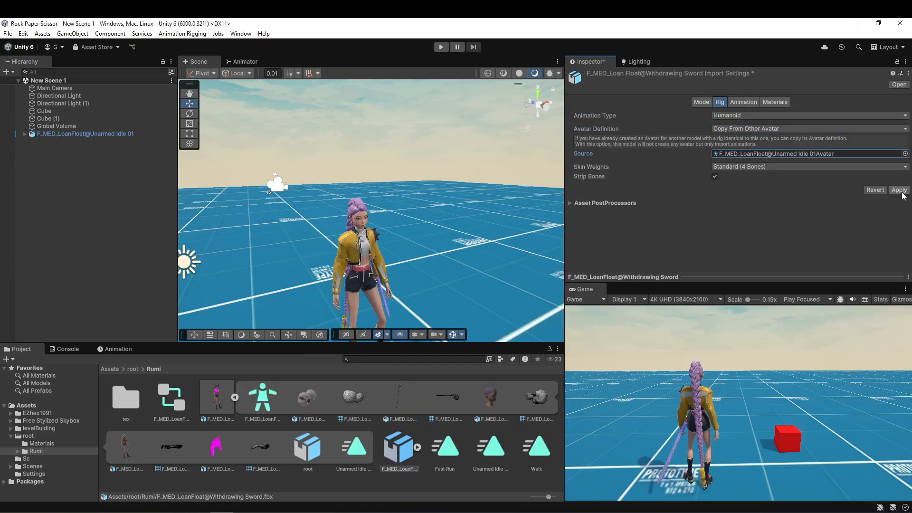
Duplicate the Withdrawing Sword clip out of its imported FBX and delete the FBX from the Rumi folder.
{"action": "left_click", "coordinate": [235, 398]}
{"action": "left_click", "coordinate": [267, 397]}
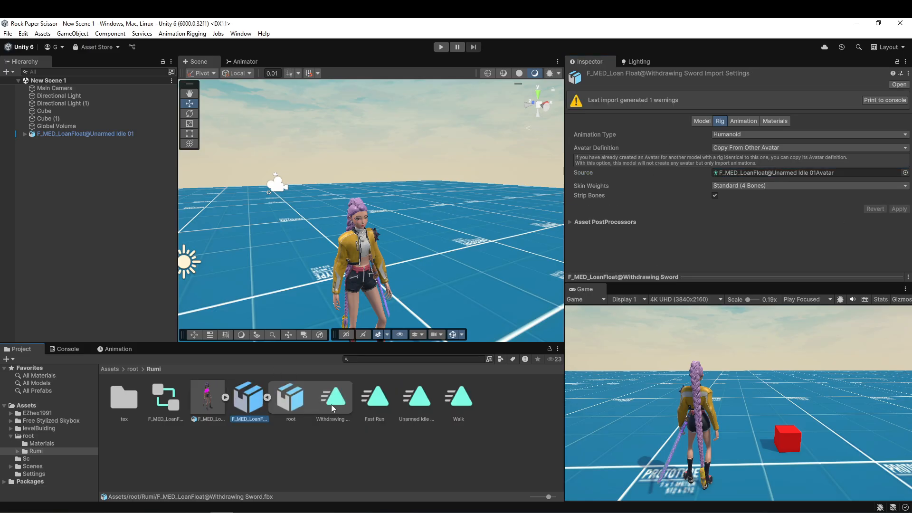
{"action": "left_click", "coordinate": [331, 403]}
{"action": "key", "text": "ctrl+d"}
{"action": "left_click", "coordinate": [257, 404]}
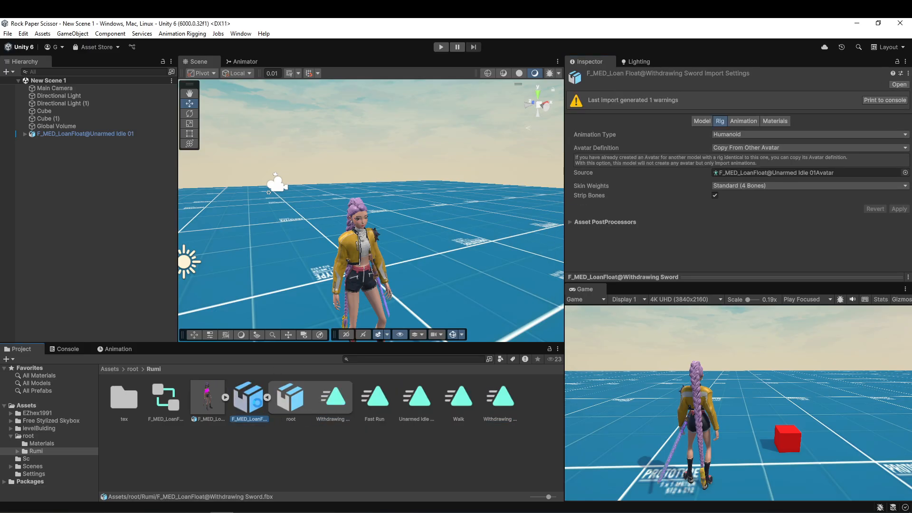
{"action": "key", "text": "Delete"}
Bake the Withdrawing Sword clip's root rotation into the pose based on Original, and bake its Y position into the pose.
{"action": "left_click", "coordinate": [375, 397]}
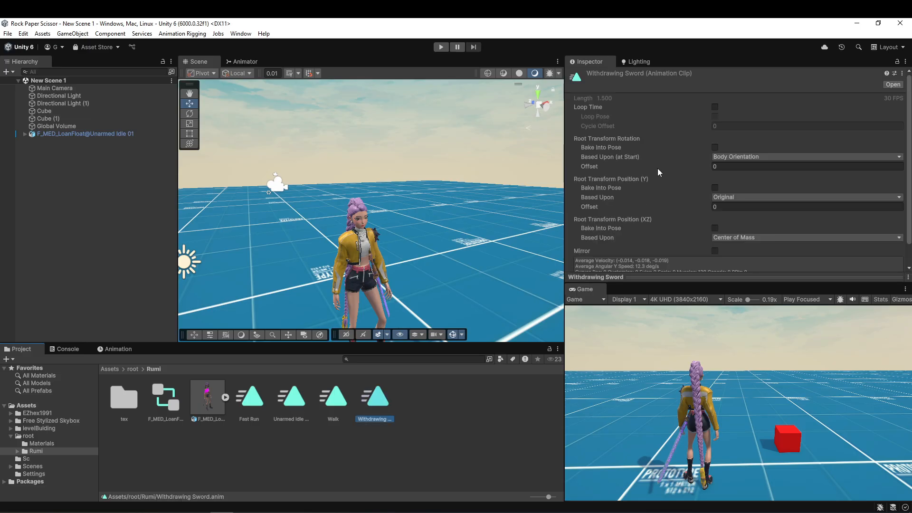
{"action": "left_click", "coordinate": [714, 147]}
{"action": "left_click", "coordinate": [717, 157]}
{"action": "left_click", "coordinate": [726, 167]}
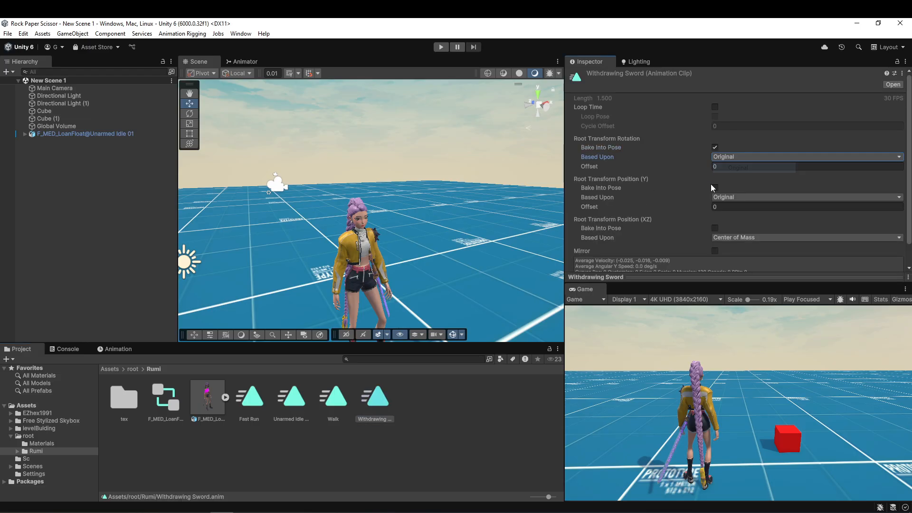
{"action": "left_click", "coordinate": [715, 188]}
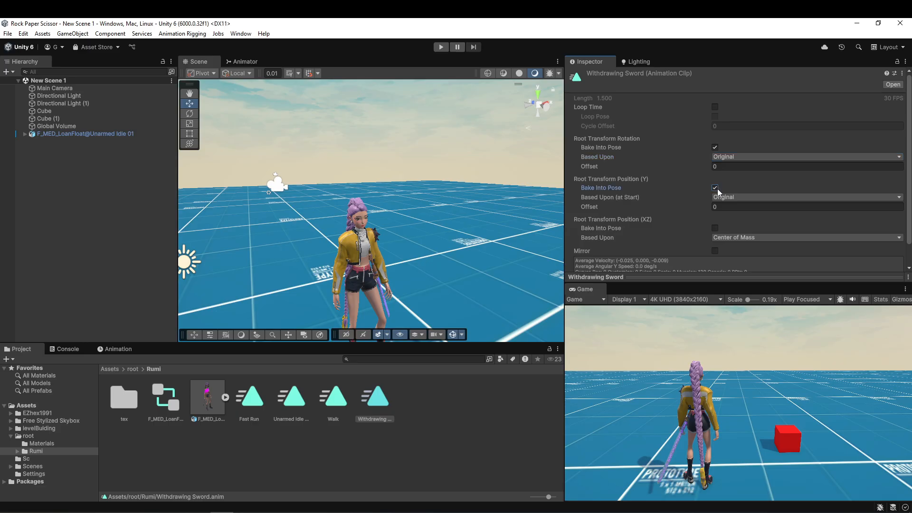
Delete the Unarmed Idle 01 state from the Animator's base layer and add the Withdrawing Sword clip as a state.
{"action": "left_click", "coordinate": [228, 62]}
{"action": "left_click", "coordinate": [266, 70]}
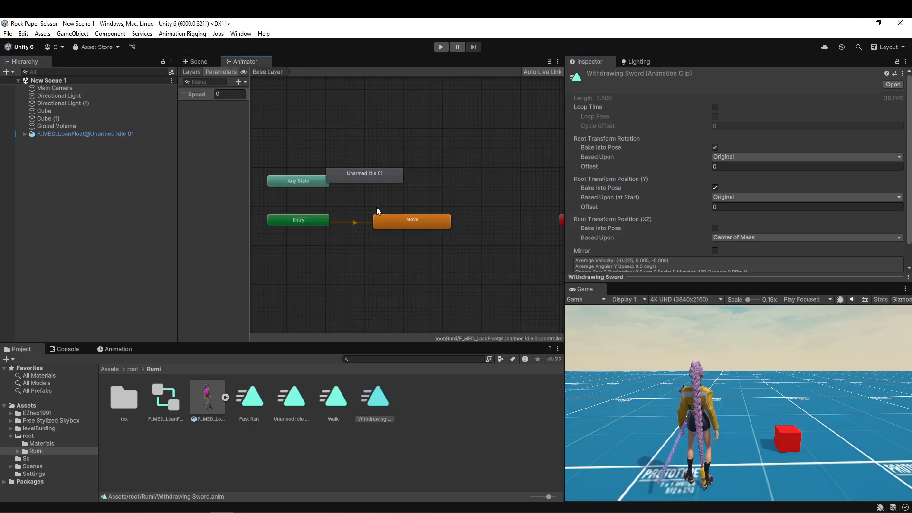
{"action": "left_click", "coordinate": [343, 170]}
{"action": "key", "text": "Delete"}
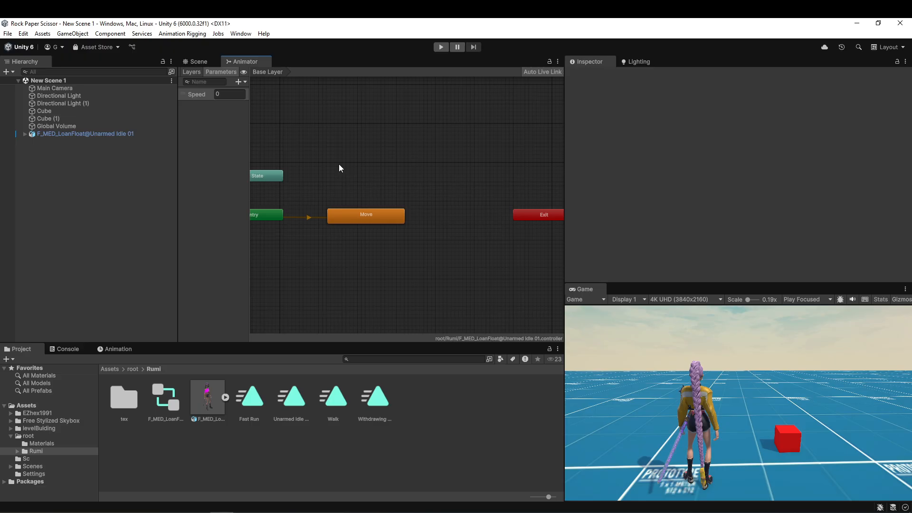
{"action": "left_click", "coordinate": [374, 212]}
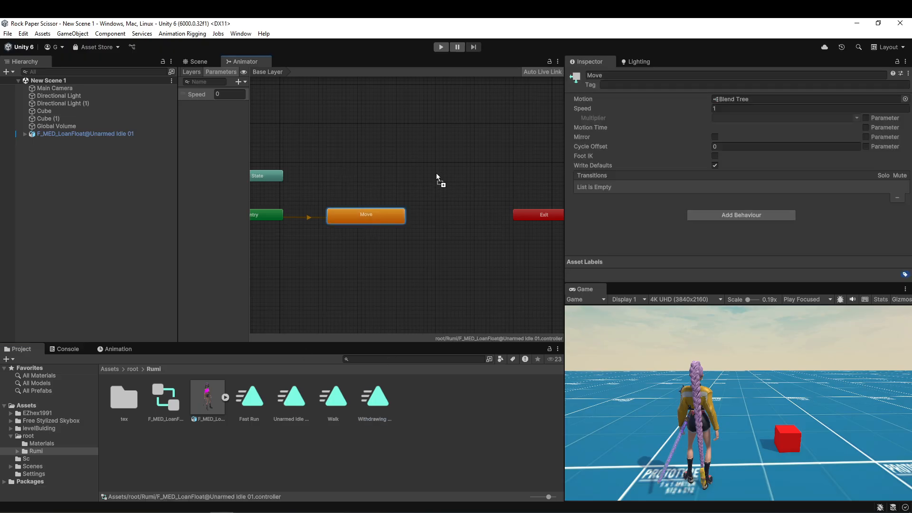
{"action": "left_click_drag", "start_coordinate": [424, 167], "coordinate": [425, 167]}
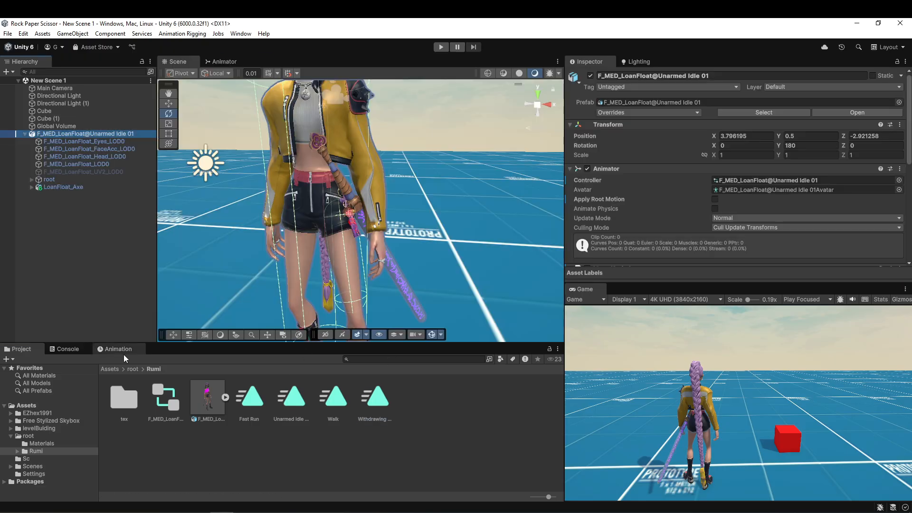
Scrub the Withdrawing Sword animation on the character up to frame 33 and end the preview.
{"action": "left_click", "coordinate": [117, 350]}
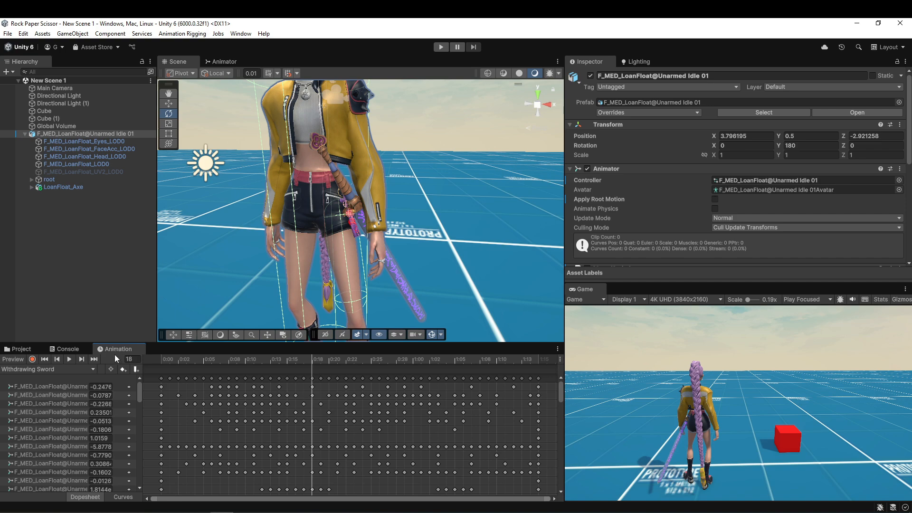
{"action": "left_click", "coordinate": [222, 62]}
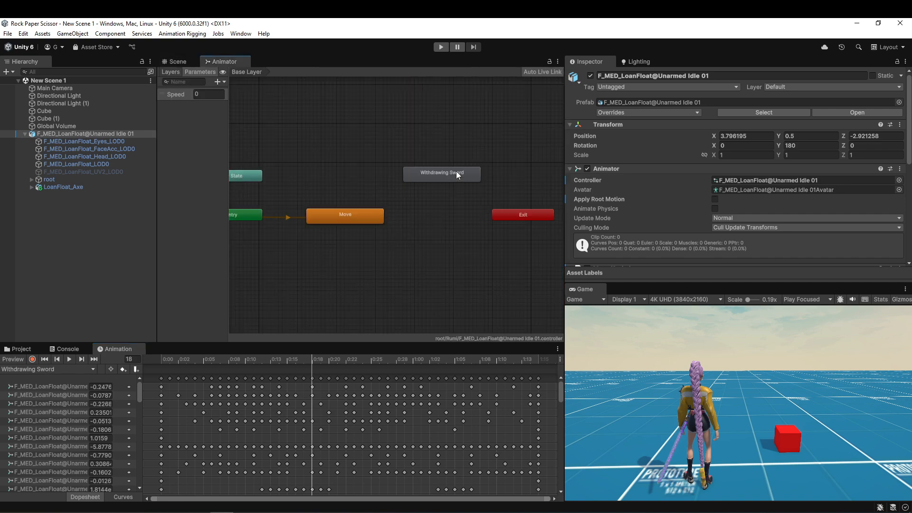
{"action": "left_click", "coordinate": [179, 62]}
{"action": "left_click_drag", "start_coordinate": [166, 359], "coordinate": [438, 378]}
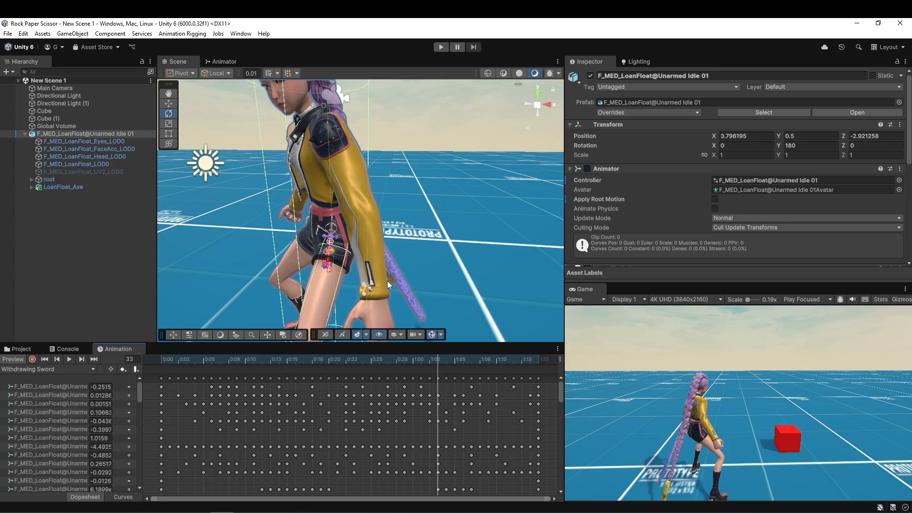
{"action": "left_click", "coordinate": [20, 360]}
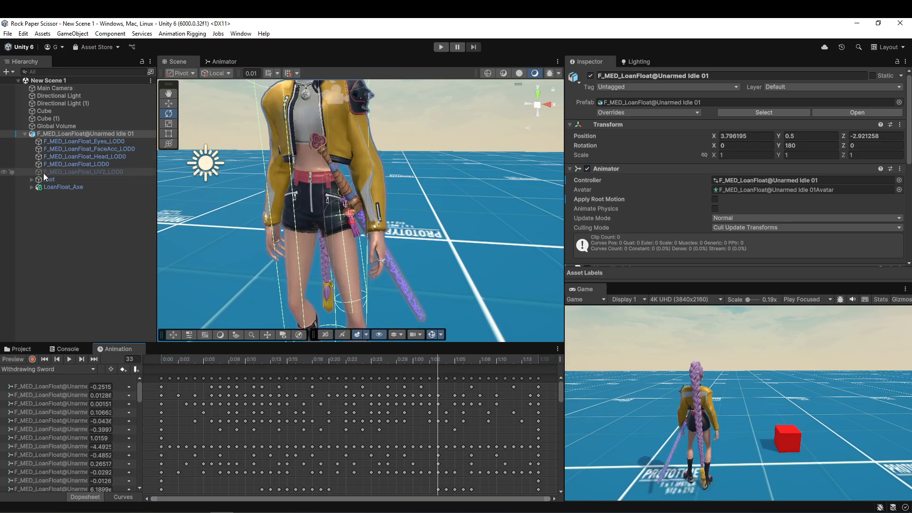
Enable Bone Size in the root object's Bone Renderer to draw the character's bones in the scene.
{"action": "left_click", "coordinate": [32, 180]}
{"action": "left_click", "coordinate": [33, 179]}
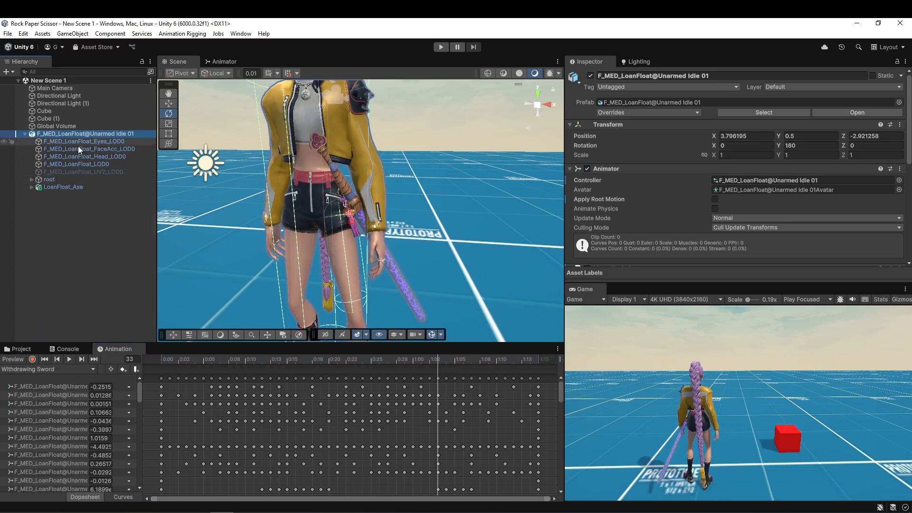
{"action": "left_click", "coordinate": [62, 179]}
{"action": "left_click", "coordinate": [714, 157]}
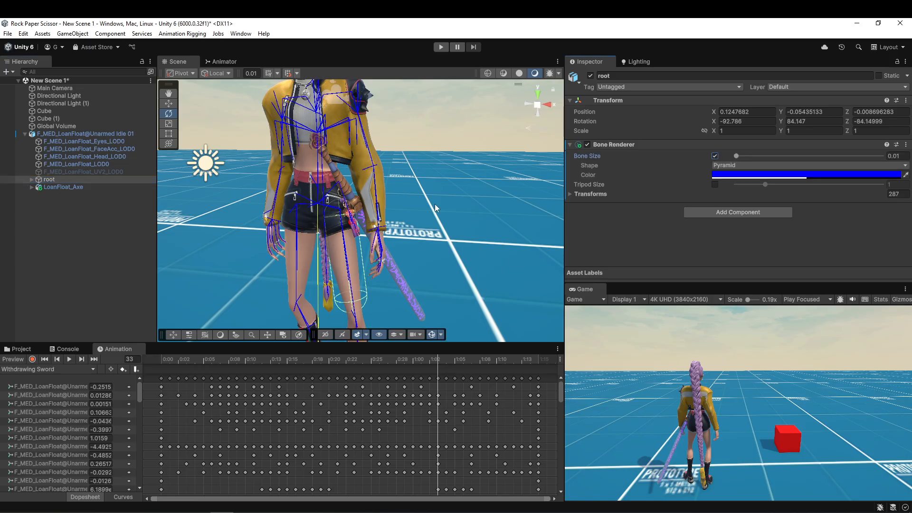
Find the pelvis bone, make LoanFloat_Axe a child of pelvis, and save the scene.
{"action": "scroll", "coordinate": [372, 210], "scroll_direction": "up", "scroll_amount": 5}
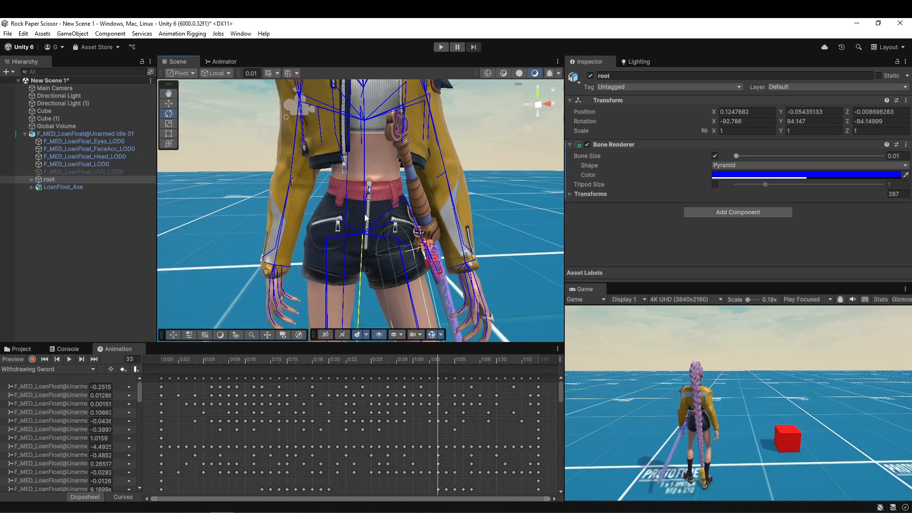
{"action": "left_click", "coordinate": [364, 215]}
{"action": "left_click_drag", "start_coordinate": [429, 221], "coordinate": [361, 220], "text": "alt"}
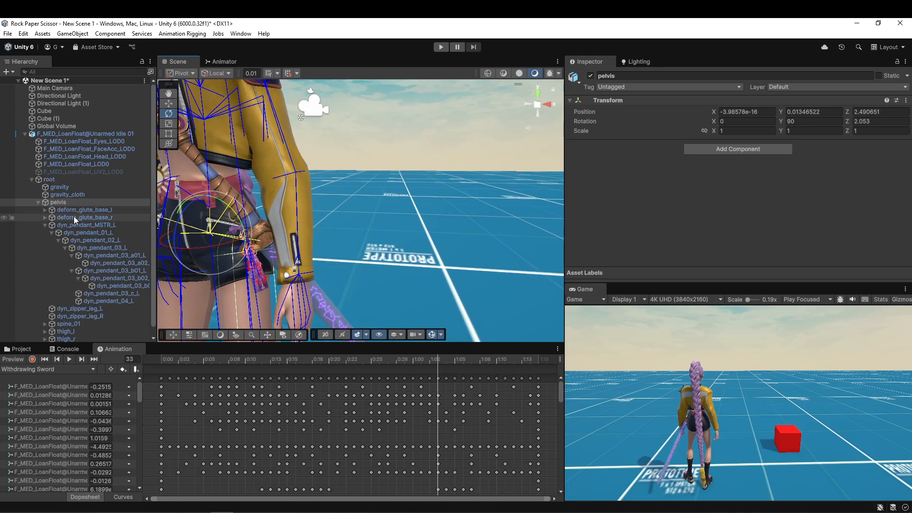
{"action": "left_click", "coordinate": [87, 227]}
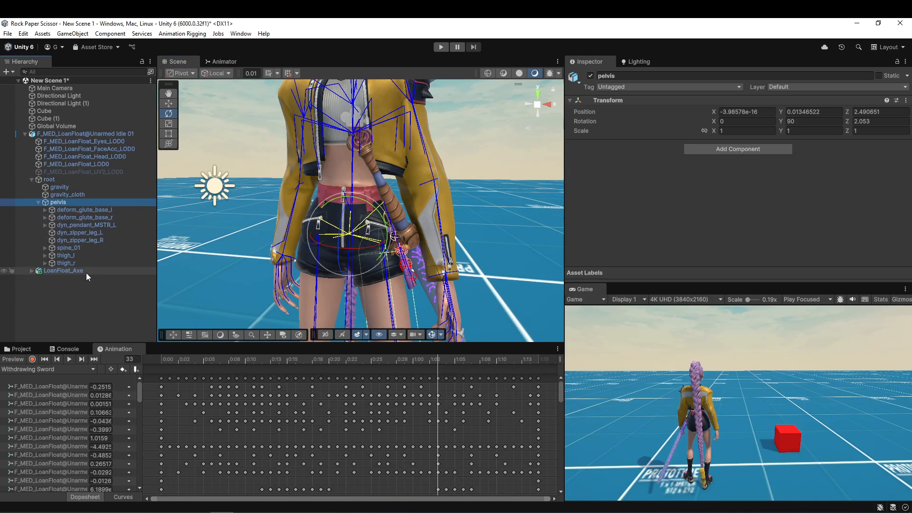
{"action": "left_click_drag", "start_coordinate": [86, 272], "coordinate": [65, 202]}
{"action": "key", "text": "ctrl+s"}
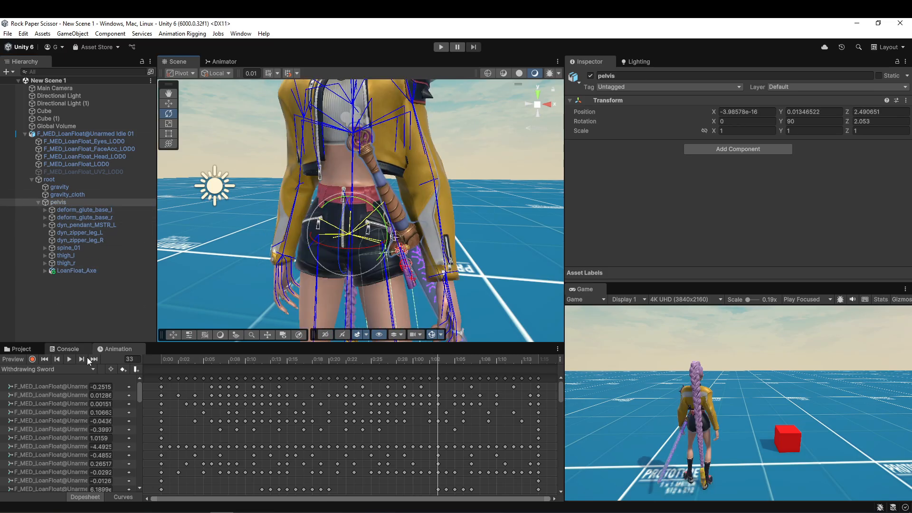
Preview the Withdrawing Sword animation at frame 18 and turn off Bone Size in the root's Bone Renderer.
{"action": "left_click_drag", "start_coordinate": [184, 358], "coordinate": [312, 365]}
{"action": "left_click", "coordinate": [66, 179]}
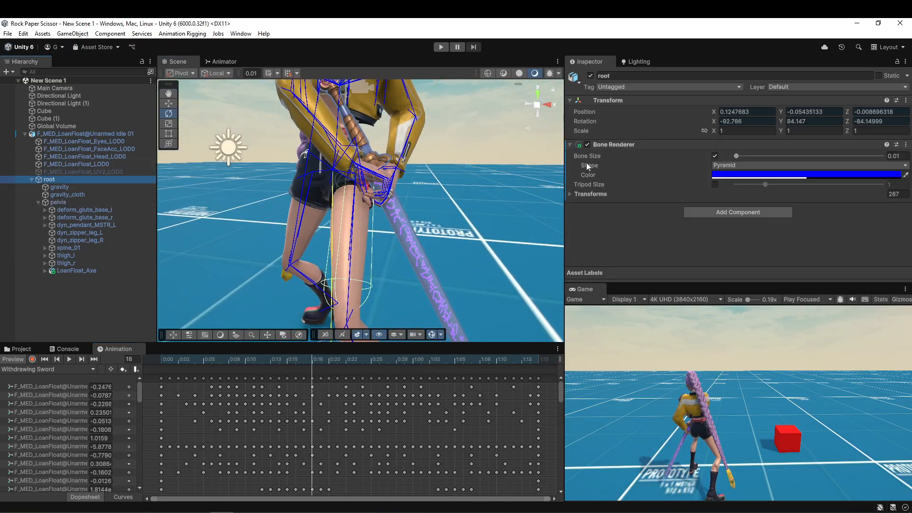
{"action": "left_click", "coordinate": [713, 156]}
Adjust the orientation of LoanFloat_Axe under pelvis to line up with the character's hands in the sword-drawing pose.
{"action": "middle_click_drag", "start_coordinate": [431, 207], "coordinate": [401, 259]}
{"action": "left_click_drag", "start_coordinate": [402, 259], "coordinate": [361, 285], "text": "alt"}
{"action": "left_click", "coordinate": [383, 238]}
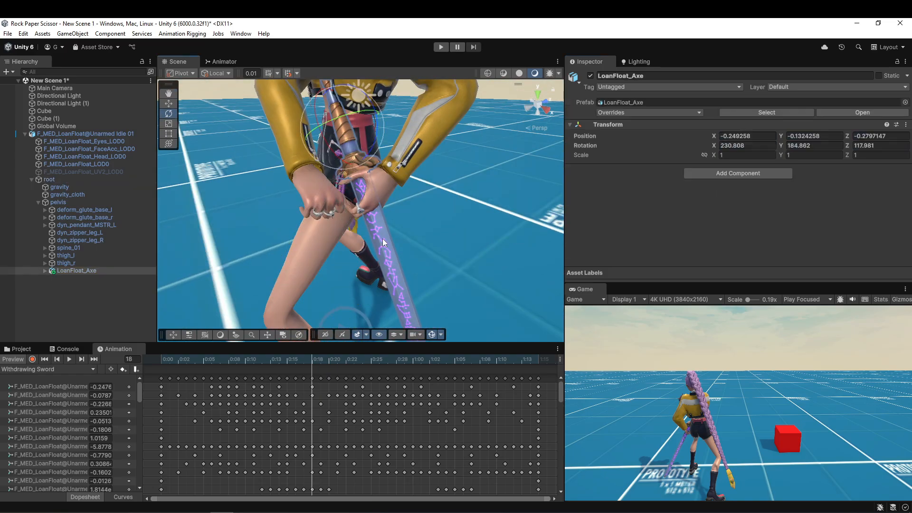
{"action": "middle_click_drag", "start_coordinate": [383, 238], "coordinate": [373, 268]}
{"action": "left_click_drag", "start_coordinate": [288, 199], "coordinate": [312, 277]}
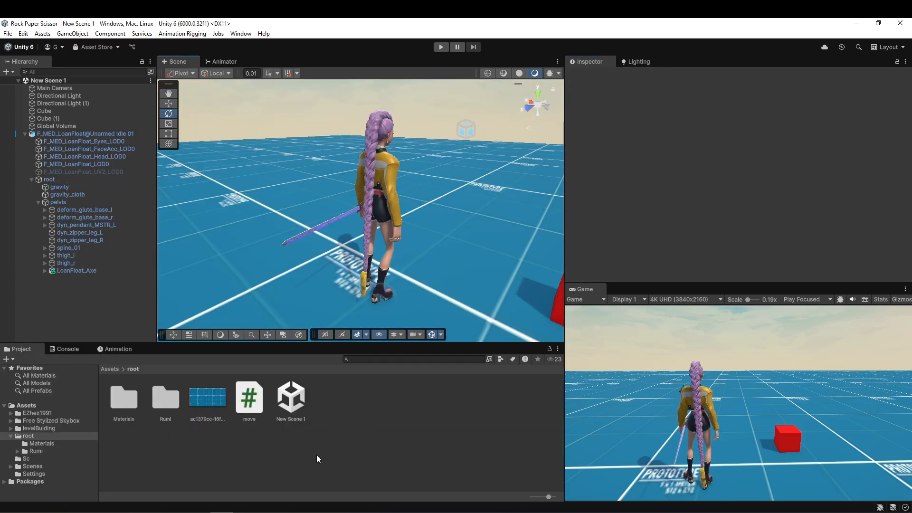
Create a MonoBehaviour script named fightMode in the Assets/root folder.
{"action": "right_click", "coordinate": [361, 407]}
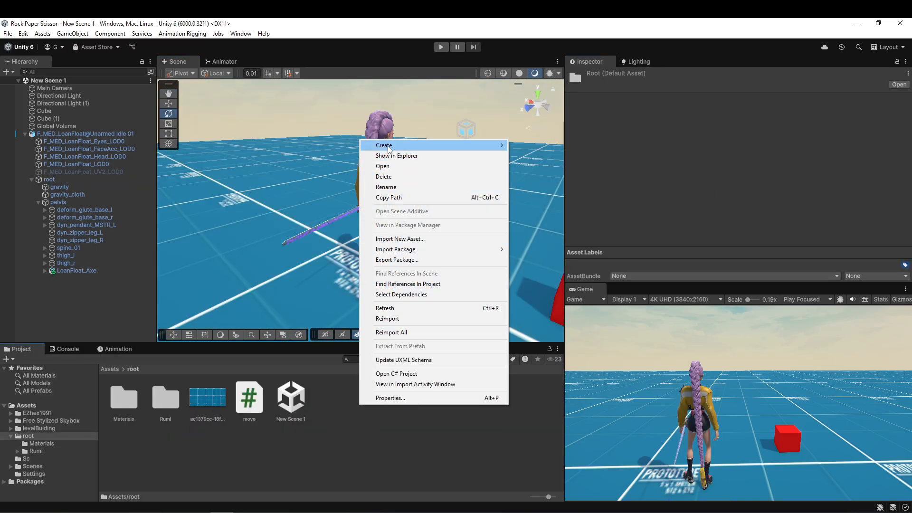
{"action": "mouse_move", "coordinate": [475, 144]}
{"action": "left_click", "coordinate": [573, 166]}
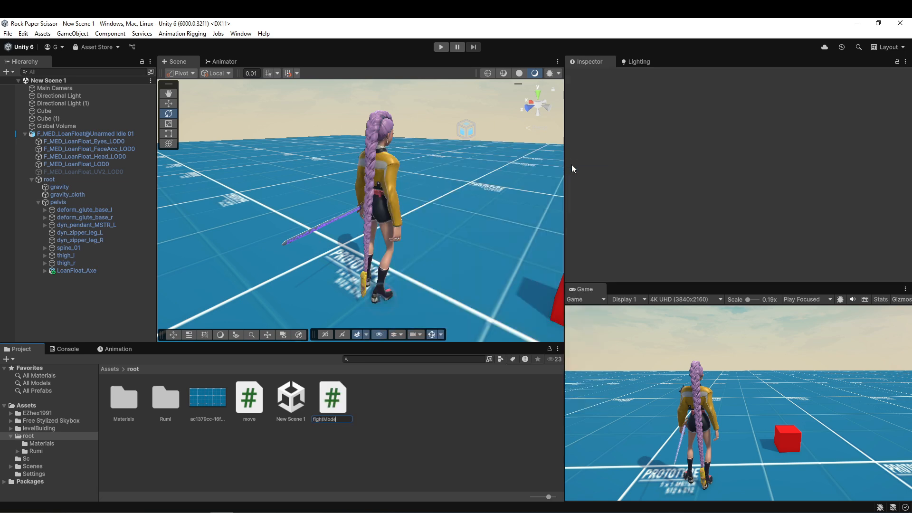
{"action": "key", "text": "Return"}
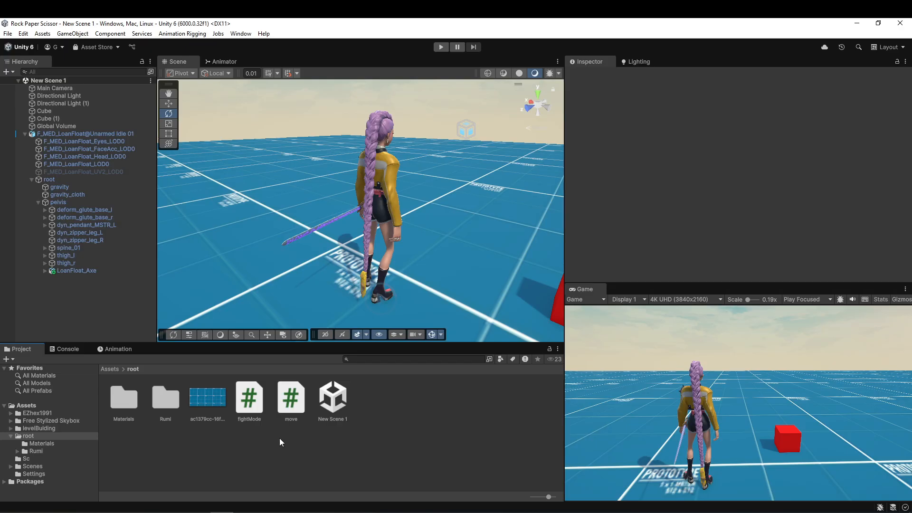
Create a second MonoBehaviour script named TPPCamera in the Assets/root folder.
{"action": "right_click", "coordinate": [407, 437]}
{"action": "mouse_move", "coordinate": [475, 185]}
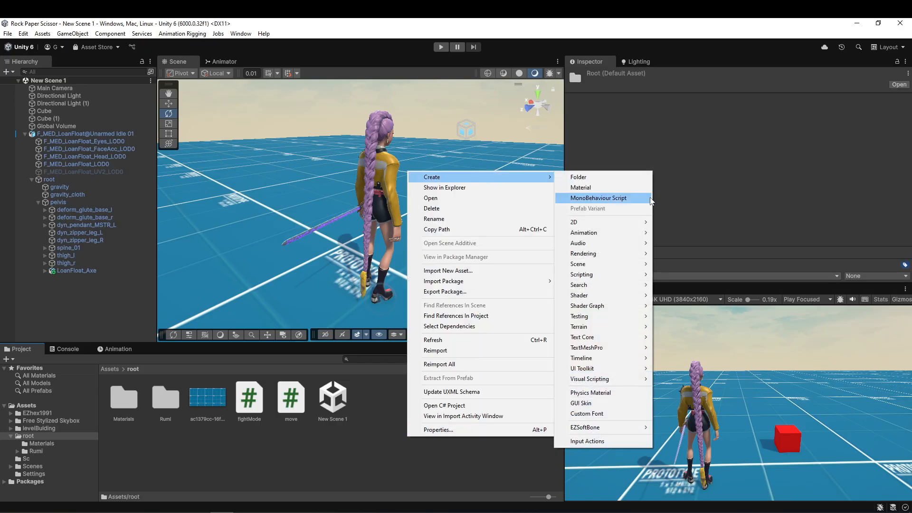
{"action": "left_click", "coordinate": [636, 197]}
{"action": "type", "text": "TPPCamera : MonoBehaviour"}
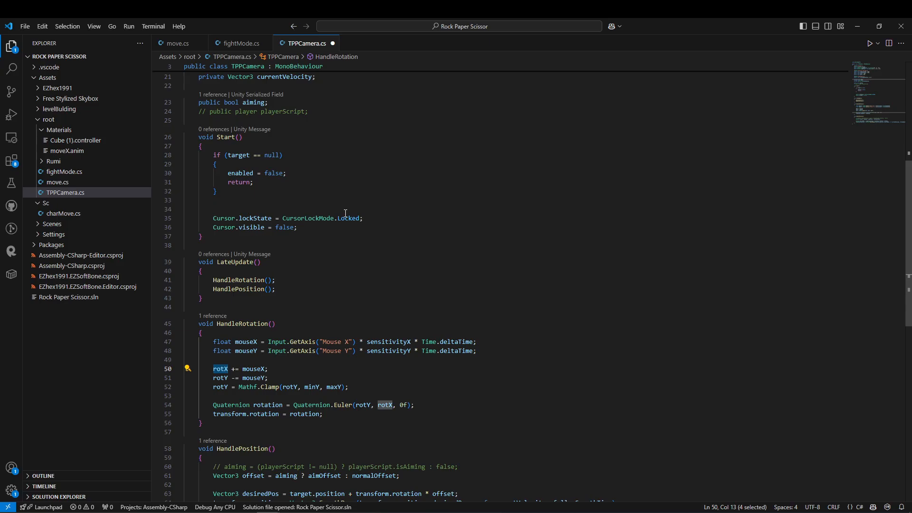
Review the Start and HandleRotation methods in TPPCamera.cs, including the mouse sensitivity and vertical rotation clamp lines.
{"action": "scroll", "coordinate": [346, 213], "scroll_direction": "up", "scroll_amount": 3}
{"action": "left_click_drag", "start_coordinate": [307, 311], "coordinate": [186, 217]}
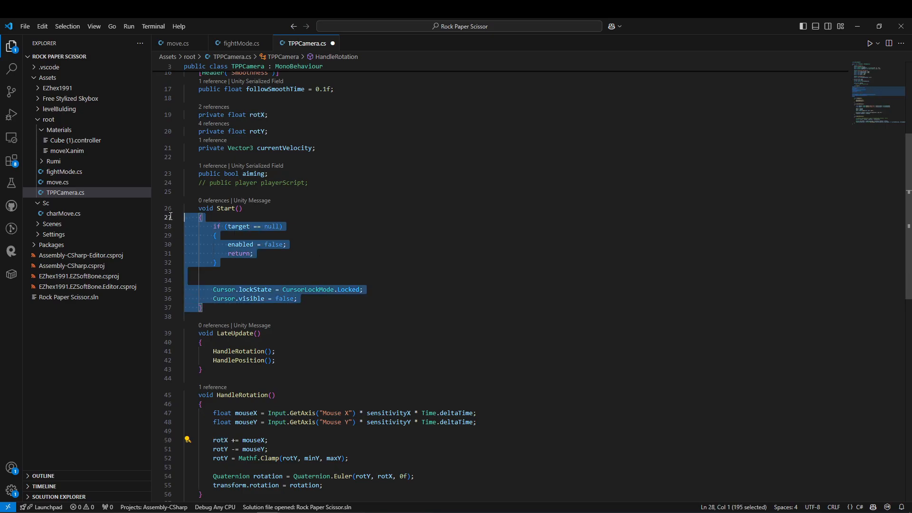
{"action": "scroll", "coordinate": [270, 247], "scroll_direction": "down", "scroll_amount": 4}
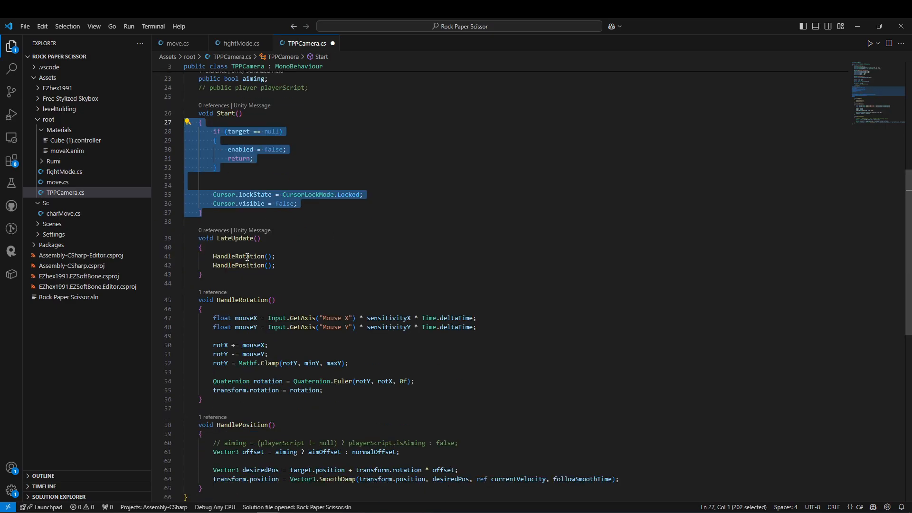
{"action": "double_click", "coordinate": [242, 298]}
{"action": "scroll", "coordinate": [291, 298], "scroll_direction": "down", "scroll_amount": 2}
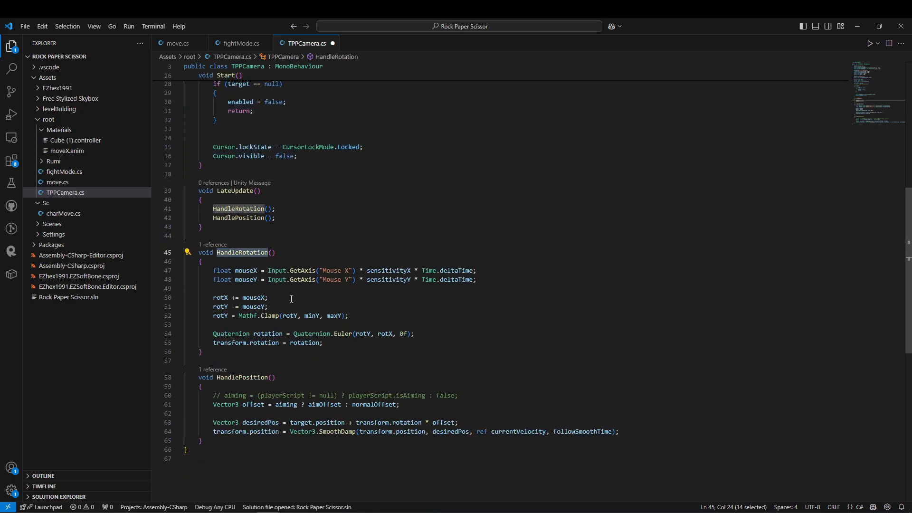
{"action": "left_click_drag", "start_coordinate": [168, 270], "coordinate": [168, 281]}
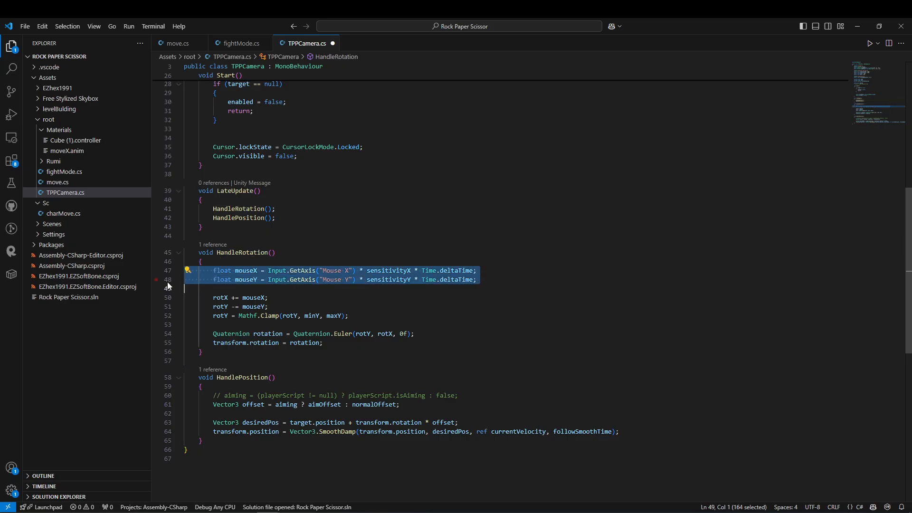
{"action": "double_click", "coordinate": [382, 270]}
{"action": "double_click", "coordinate": [395, 279]}
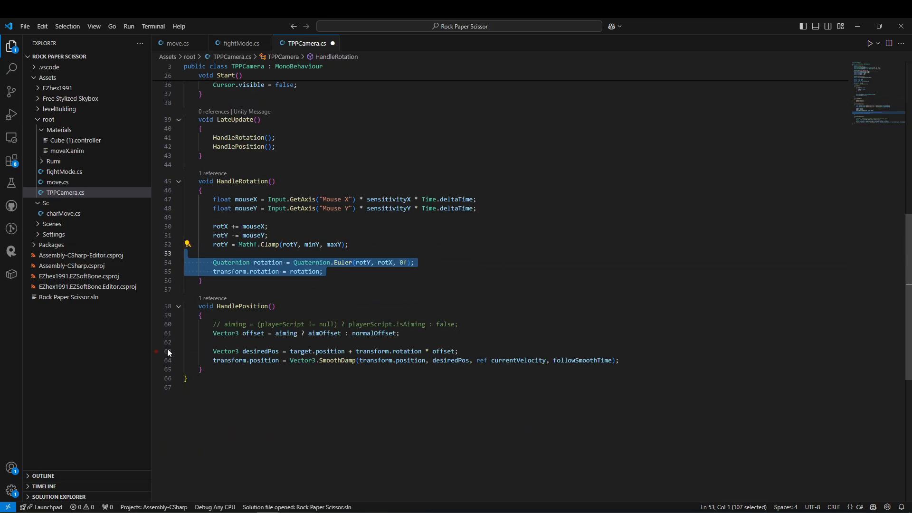
{"action": "left_click_drag", "start_coordinate": [168, 306], "coordinate": [171, 366]}
Examine how HandlePosition uses the aiming flag to choose the camera offset and where the flag is declared.
{"action": "left_click", "coordinate": [286, 333]}
{"action": "double_click", "coordinate": [286, 333]}
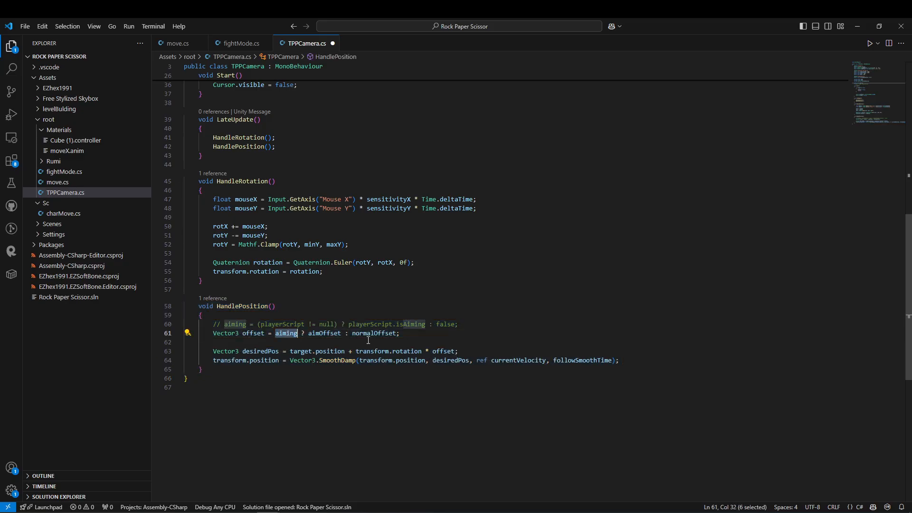
{"action": "scroll", "coordinate": [286, 333], "scroll_direction": "up", "scroll_amount": 6}
{"action": "scroll", "coordinate": [559, 139], "scroll_direction": "up", "scroll_amount": 3}
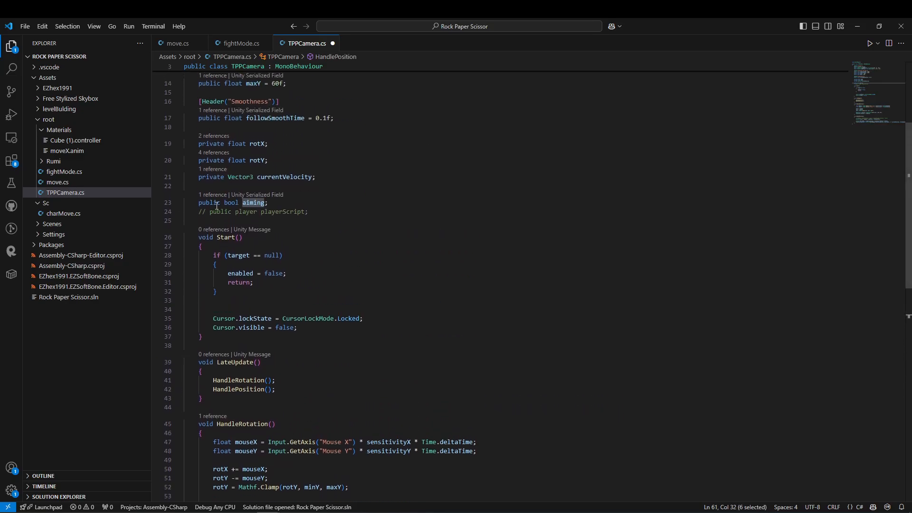
Review the public aiming flag declaration and the HandlePosition lines that compute and smooth the camera position in TPPCamera.cs.
{"action": "left_click", "coordinate": [273, 203]}
{"action": "left_click_drag", "start_coordinate": [273, 203], "coordinate": [129, 197]}
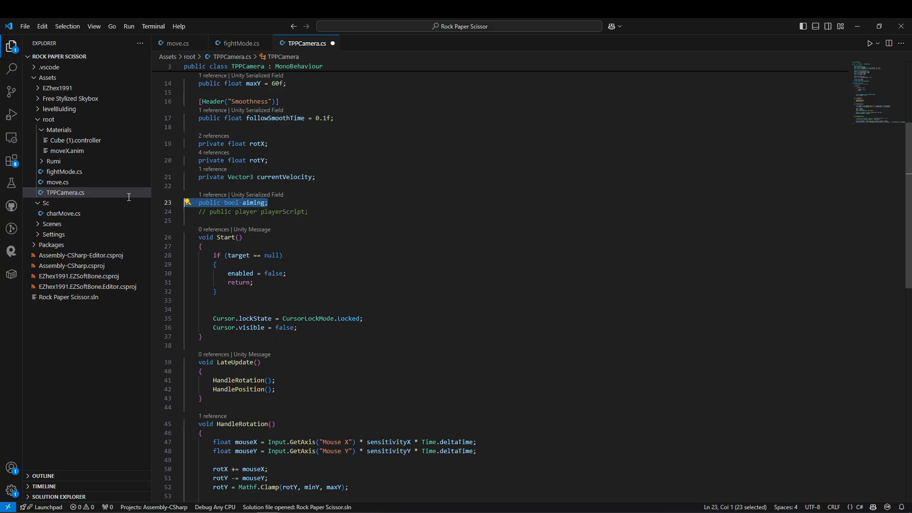
{"action": "scroll", "coordinate": [392, 175], "scroll_direction": "down", "scroll_amount": 8}
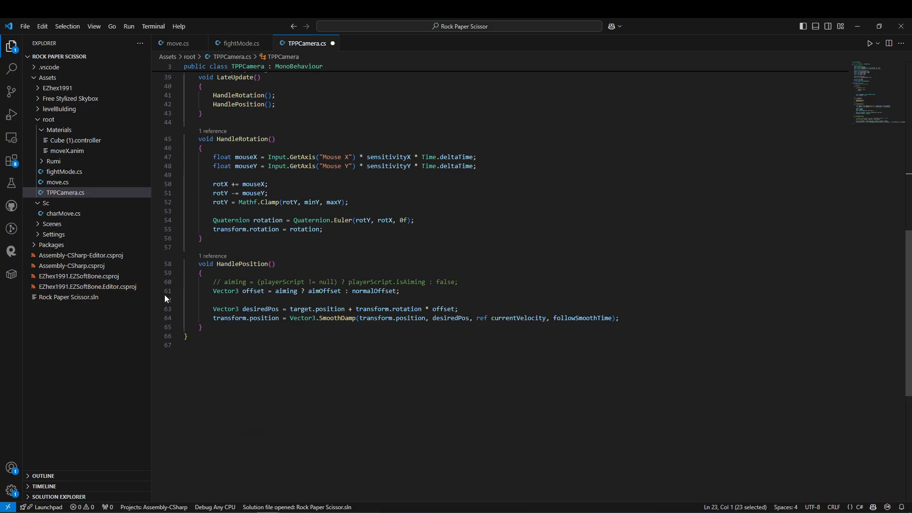
{"action": "left_click_drag", "start_coordinate": [169, 327], "coordinate": [160, 266]}
{"action": "left_click", "coordinate": [289, 310]}
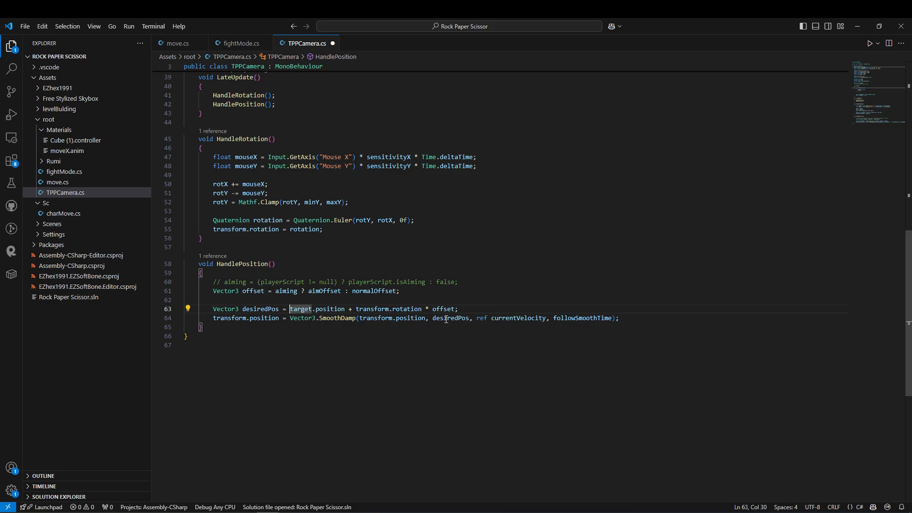
Switch to Unity and rename the Main Camera's parent GameObject as camHolder.
{"action": "key", "text": "alt+Tab"}
{"action": "left_click", "coordinate": [94, 136]}
{"action": "left_click", "coordinate": [617, 75]}
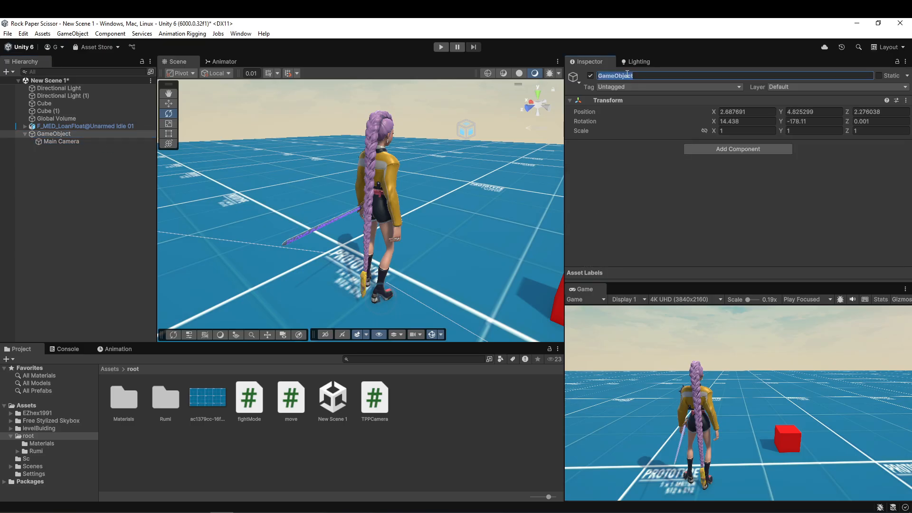
{"action": "type", "text": "camHolder"}
Attach the TPPCamera script to camHolder and assign the F_MED_LoanFloat@Unarmed Idle 01 character as its Target.
{"action": "left_click_drag", "start_coordinate": [365, 401], "coordinate": [702, 215]}
{"action": "scroll", "coordinate": [710, 186], "scroll_direction": "down", "scroll_amount": 1}
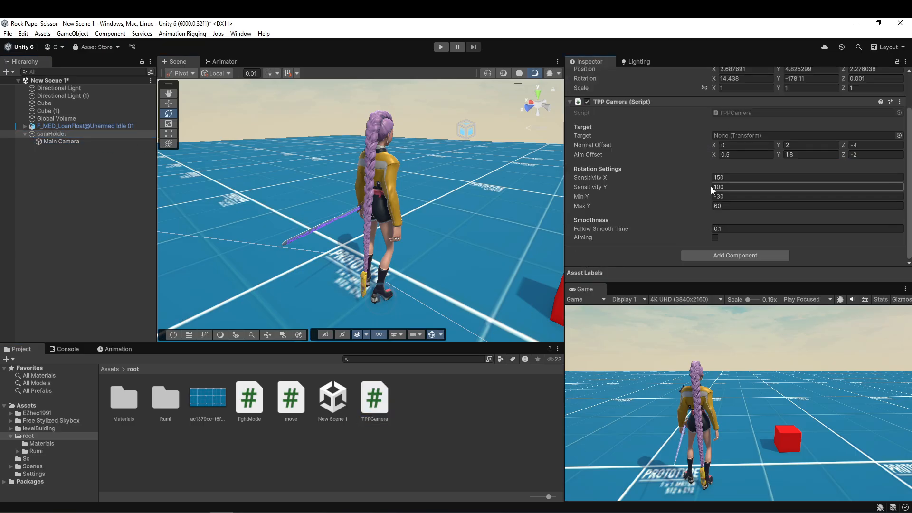
{"action": "left_click_drag", "start_coordinate": [50, 126], "coordinate": [784, 135]}
Run the scene and test how the third-person camera follows and orbits the character.
{"action": "key", "text": "ctrl+p"}
{"action": "left_click", "coordinate": [676, 398]}
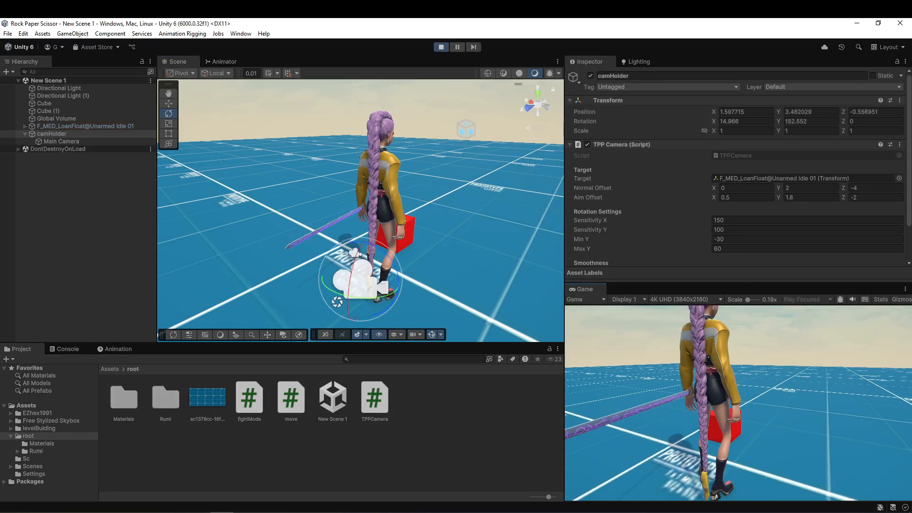
{"action": "key", "text": "Escape"}
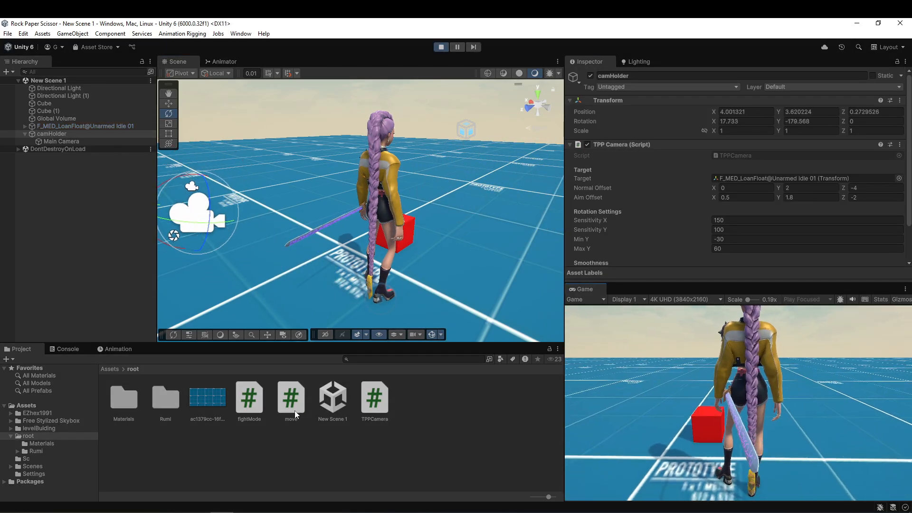
{"action": "left_click", "coordinate": [259, 433]}
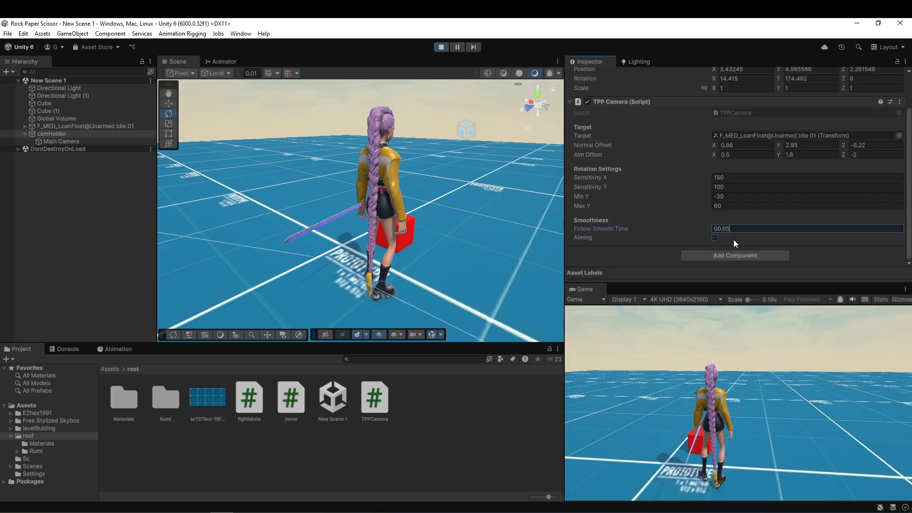
{"action": "left_click", "coordinate": [737, 366]}
Enable Aiming on camHolder's running TPP Camera, set Aim Offset to X 1.04, Y 3.49, Z -3.45, and toggle Aiming to compare the views.
{"action": "left_click", "coordinate": [715, 238]}
{"action": "scroll", "coordinate": [787, 198], "scroll_direction": "up", "scroll_amount": 1}
{"action": "left_click_drag", "start_coordinate": [779, 171], "coordinate": [805, 172]}
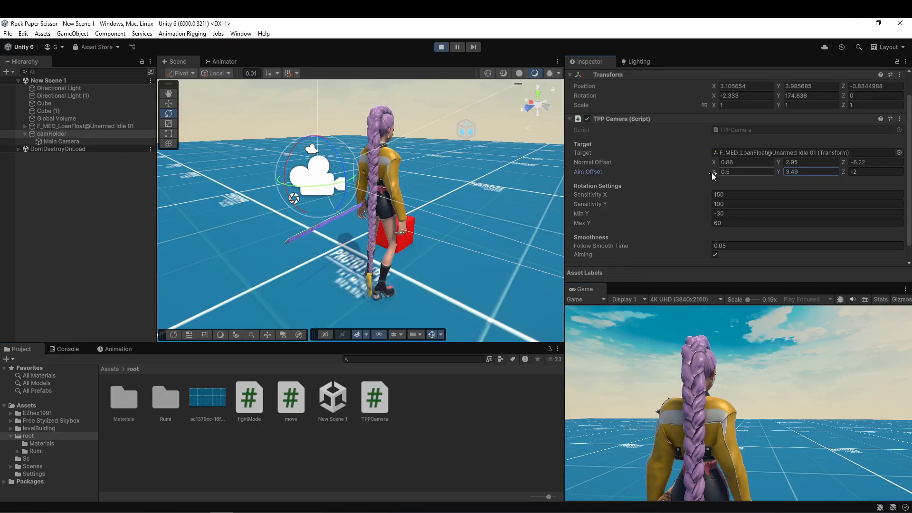
{"action": "left_click_drag", "start_coordinate": [713, 172], "coordinate": [722, 172]}
{"action": "left_click_drag", "start_coordinate": [843, 171], "coordinate": [821, 171]}
{"action": "left_click", "coordinate": [900, 102]}
{"action": "left_click", "coordinate": [715, 238]}
{"action": "left_click", "coordinate": [715, 237]}
Set the TPP Camera's Sensitivity X to 300 and Sensitivity Y to 200, and try the camera in the running game.
{"action": "left_click", "coordinate": [739, 177]}
{"action": "type", "text": "300"}
{"action": "left_click", "coordinate": [739, 187]}
{"action": "type", "text": "200"}
{"action": "left_click", "coordinate": [738, 370]}
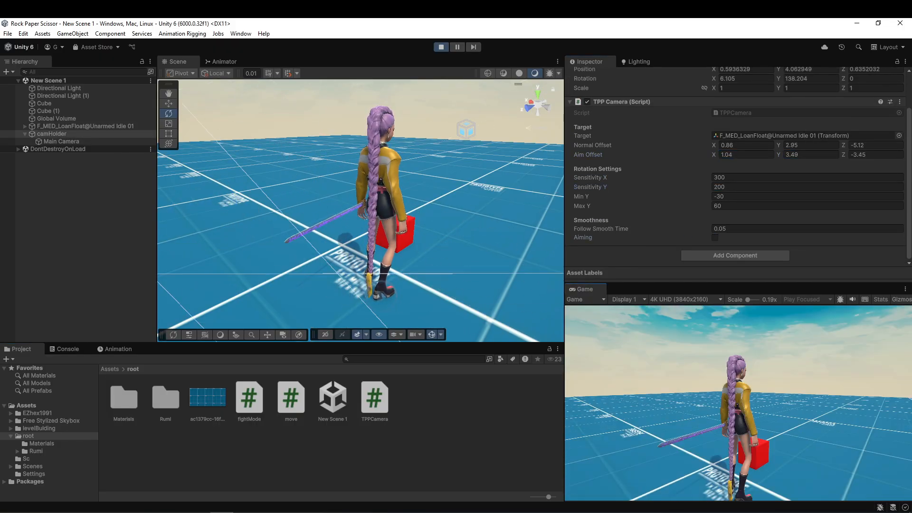
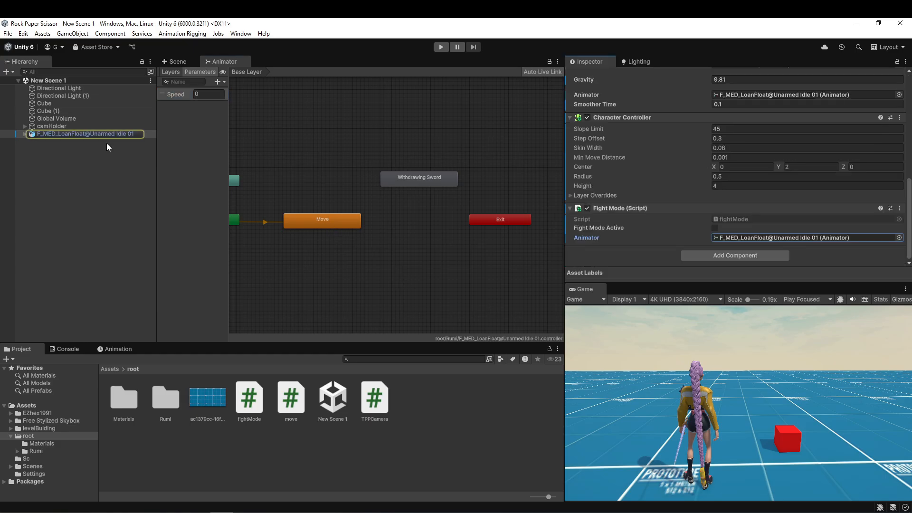
Assign the character's Animator to its Fight Mode script and add a Bool parameter named fightMode to the Animator controller.
{"action": "left_click_drag", "start_coordinate": [85, 133], "coordinate": [807, 237]}
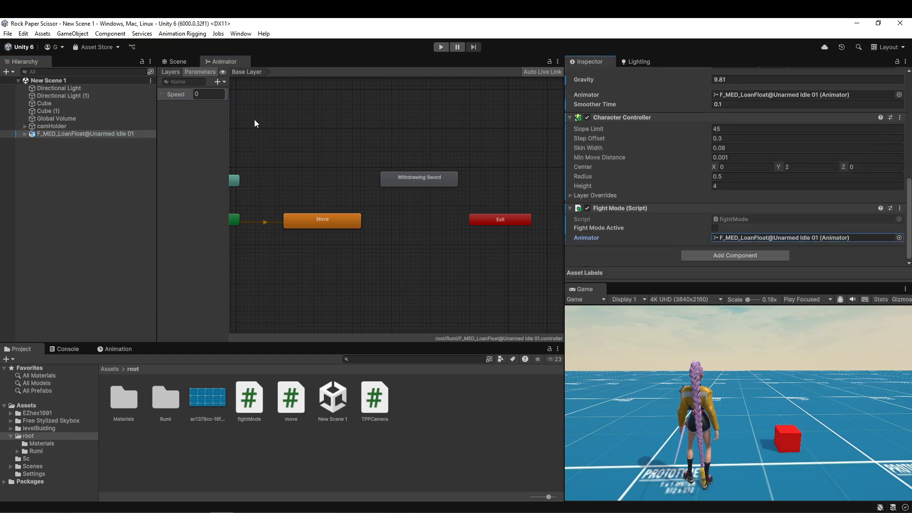
{"action": "left_click", "coordinate": [223, 80]}
{"action": "left_click", "coordinate": [242, 118]}
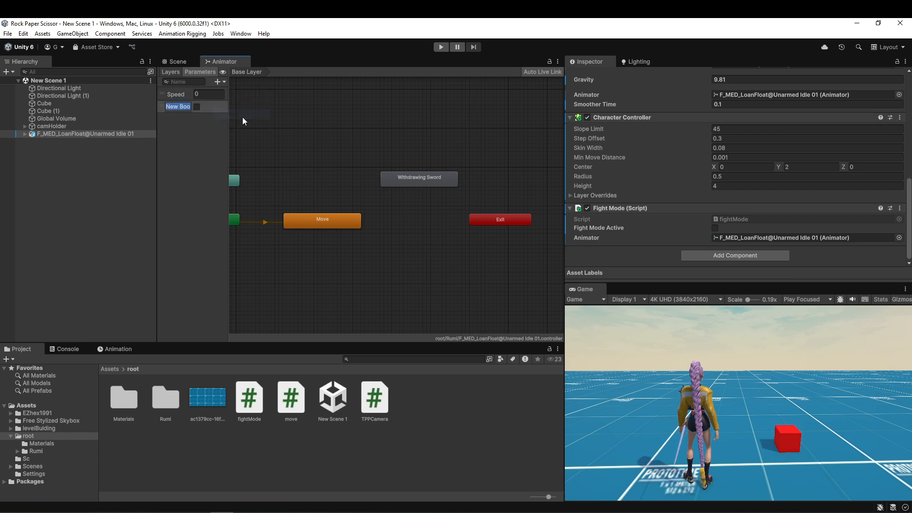
{"action": "type", "text": "fightMode"}
{"action": "left_click", "coordinate": [169, 118]}
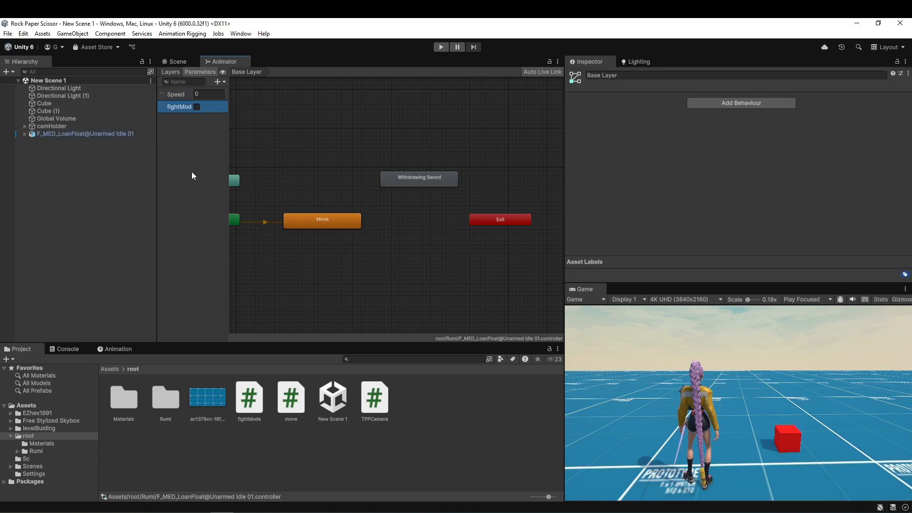
Switch to VS Code and declare a field public TPPCamera tPPCamera; below the animator field in fightMode.cs.
{"action": "key", "text": "alt+Tab"}
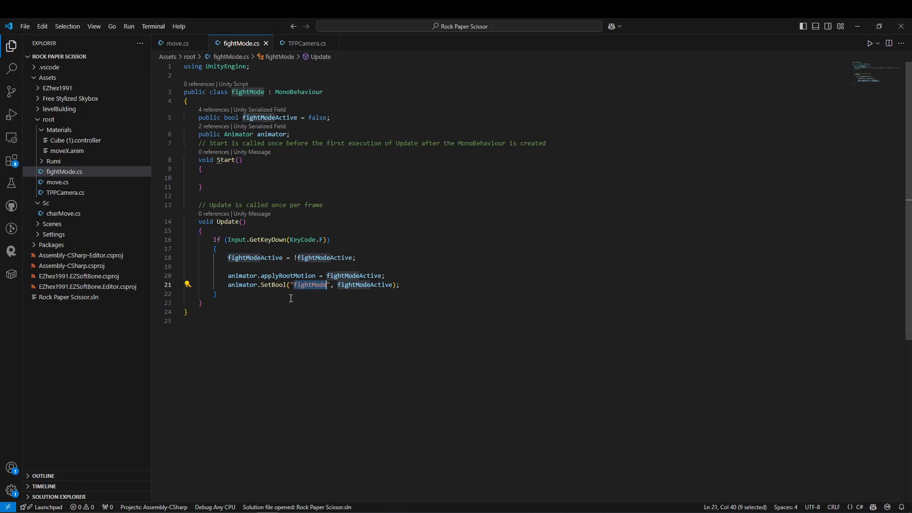
{"action": "left_click", "coordinate": [278, 297]}
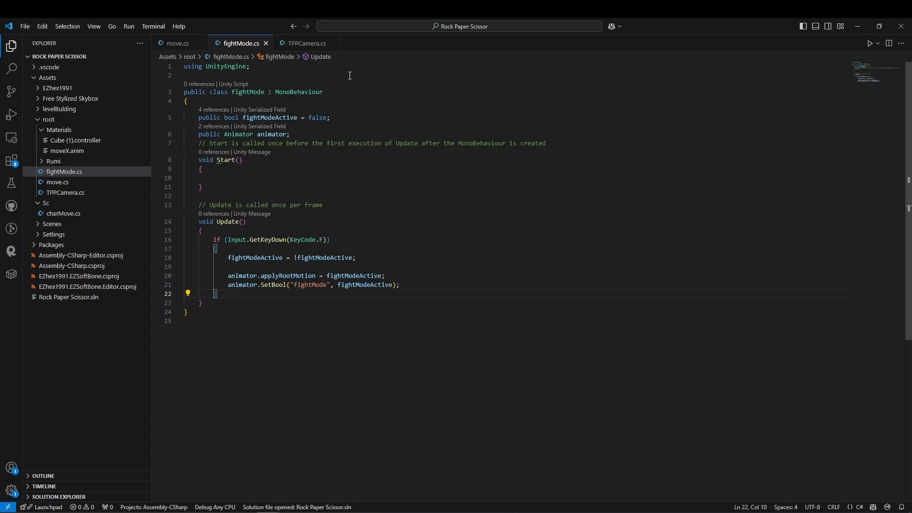
{"action": "left_click", "coordinate": [303, 134]}
{"action": "key", "text": "Return"}
{"action": "type", "text": "public "}
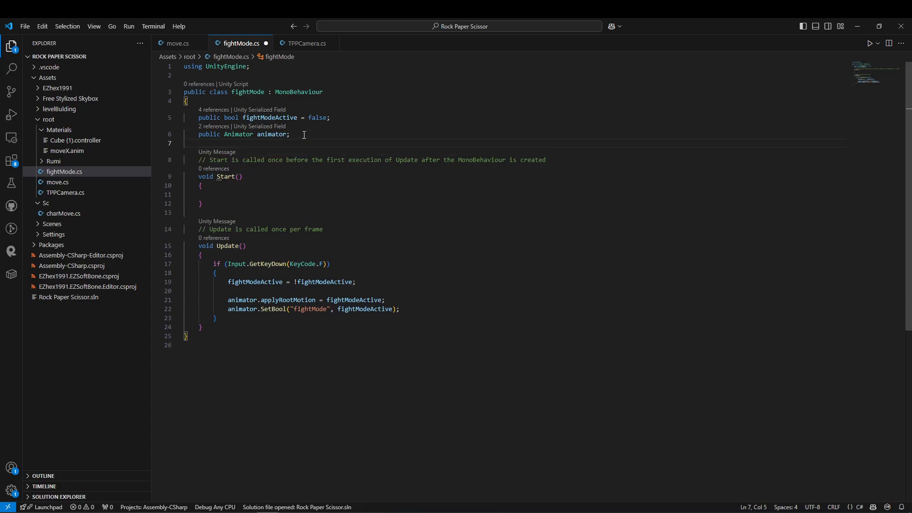
{"action": "type", "text": "TPP"}
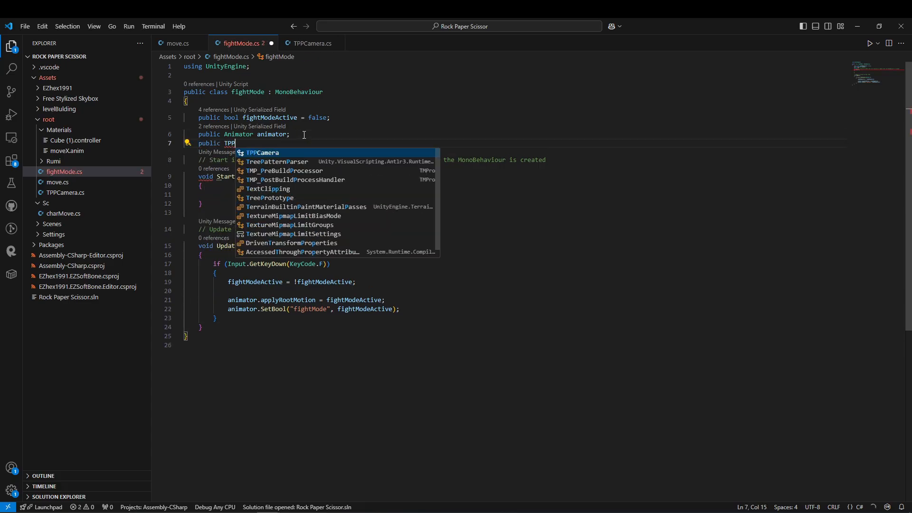
{"action": "type", "text": "Camera tPPCamera;"}
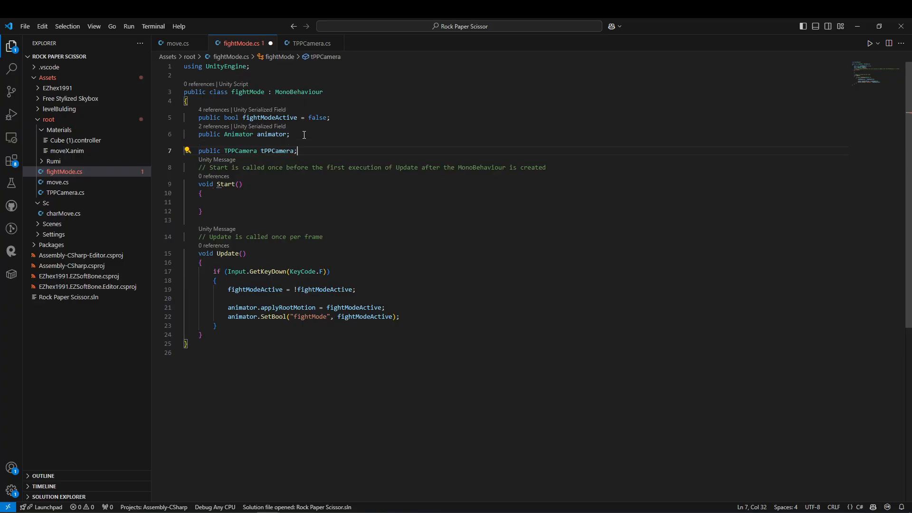
Add tPPCamera.aiming = fightModeActive; after the SetBool call, save the script, and check the aiming field in TPPCamera.cs.
{"action": "left_click", "coordinate": [407, 303]}
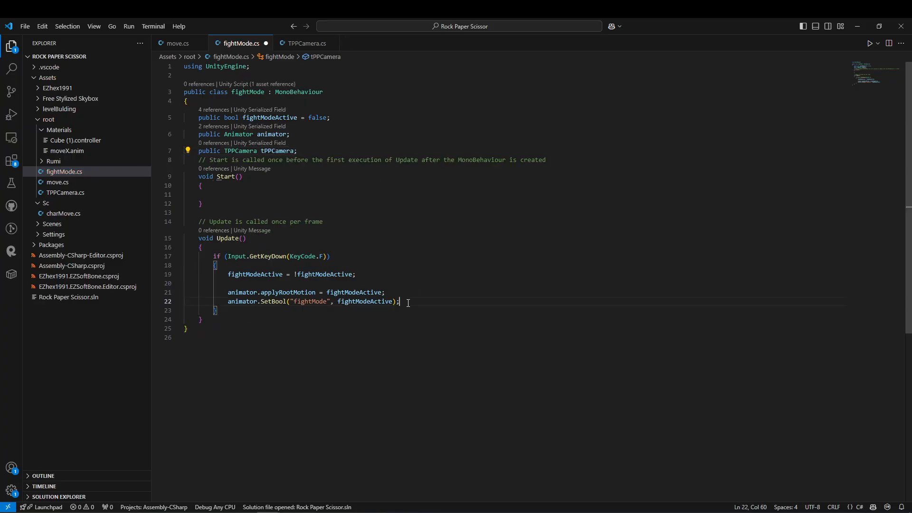
{"action": "key", "text": "Return"}
{"action": "key", "text": "Tab"}
{"action": "left_click_drag", "start_coordinate": [357, 310], "coordinate": [239, 293]}
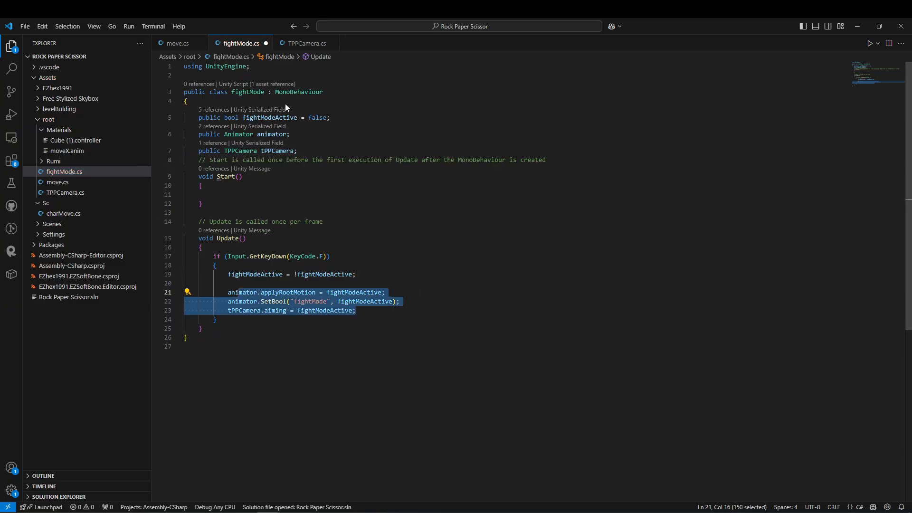
{"action": "key", "text": "ctrl+s"}
{"action": "left_click", "coordinate": [304, 43]}
{"action": "scroll", "coordinate": [267, 245], "scroll_direction": "down", "scroll_amount": 2}
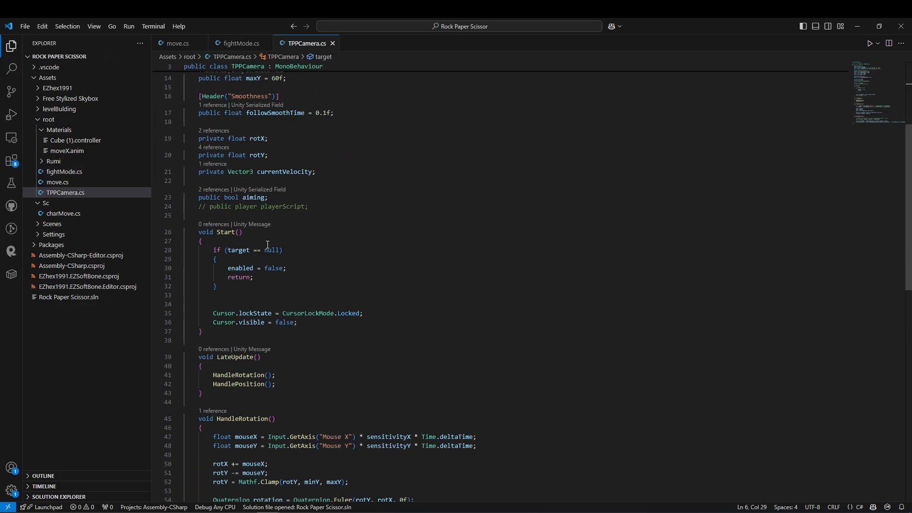
{"action": "key", "text": "ctrl+Tab"}
{"action": "left_click", "coordinate": [319, 275]}
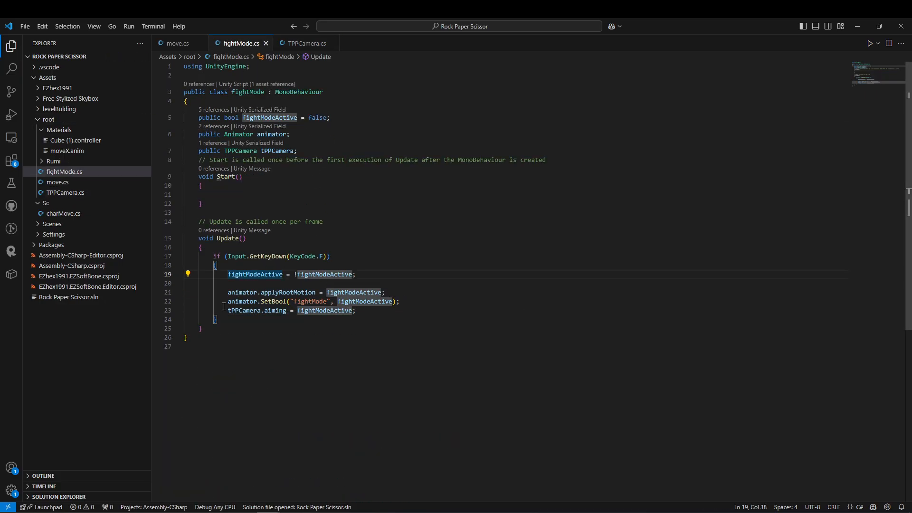
Add an if (fightModeActive) block after the key check in Update that calls RotateTowardsCameraFacing();.
{"action": "left_click", "coordinate": [227, 320]}
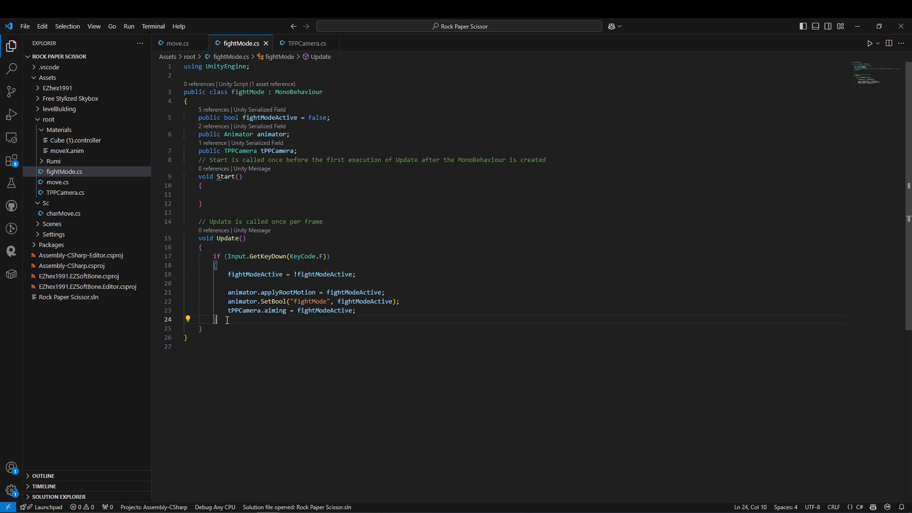
{"action": "key", "text": "Return"}
{"action": "key", "text": "Return"}
{"action": "key", "text": "Return"}
{"action": "type", "text": "if(fightModea"}
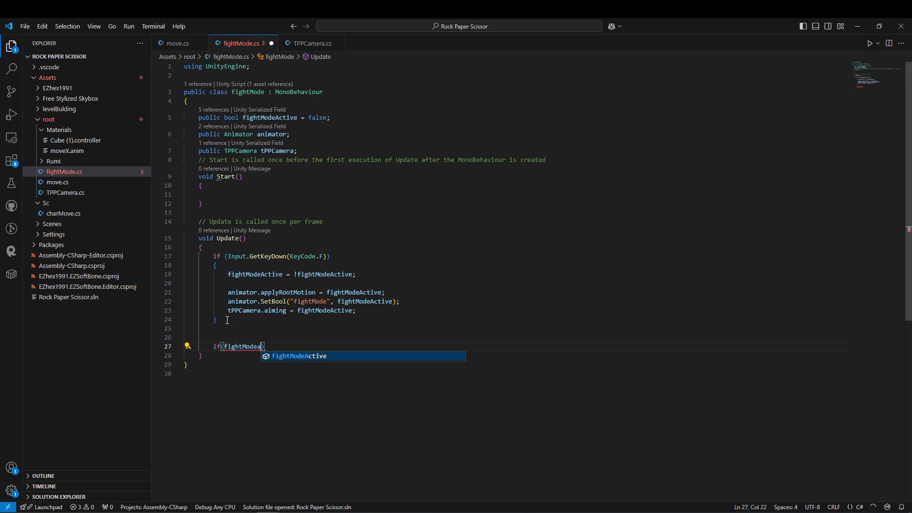
{"action": "key", "text": "Tab"}
{"action": "type", "text": "{"}
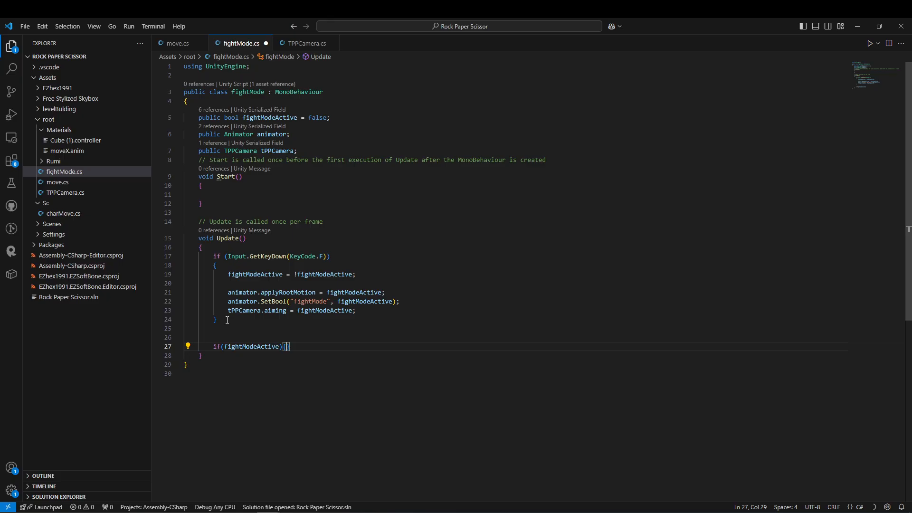
{"action": "key", "text": "Return"}
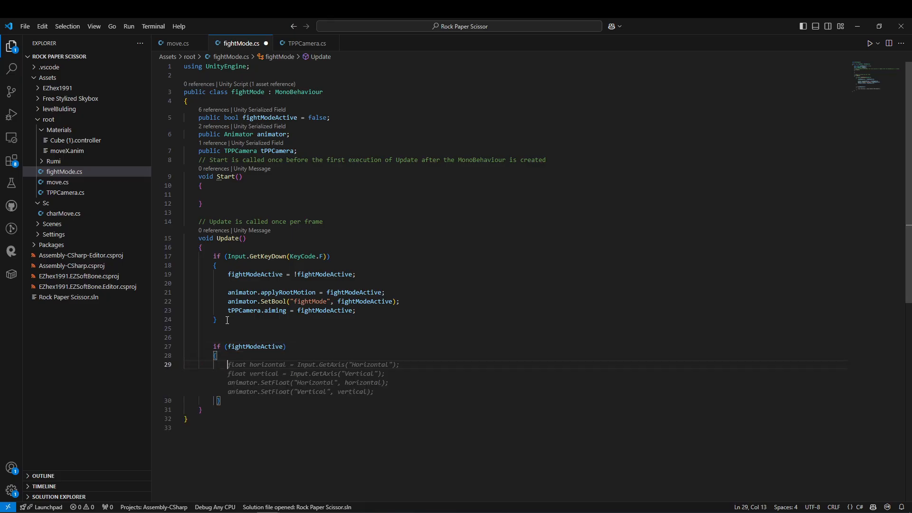
{"action": "type", "text": "RotateTowa"}
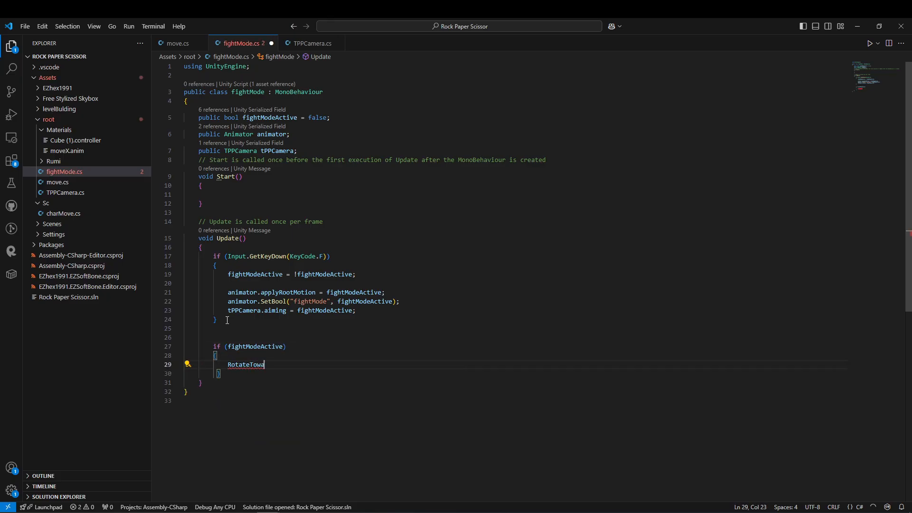
{"action": "type", "text": "rdsCameraFacing();"}
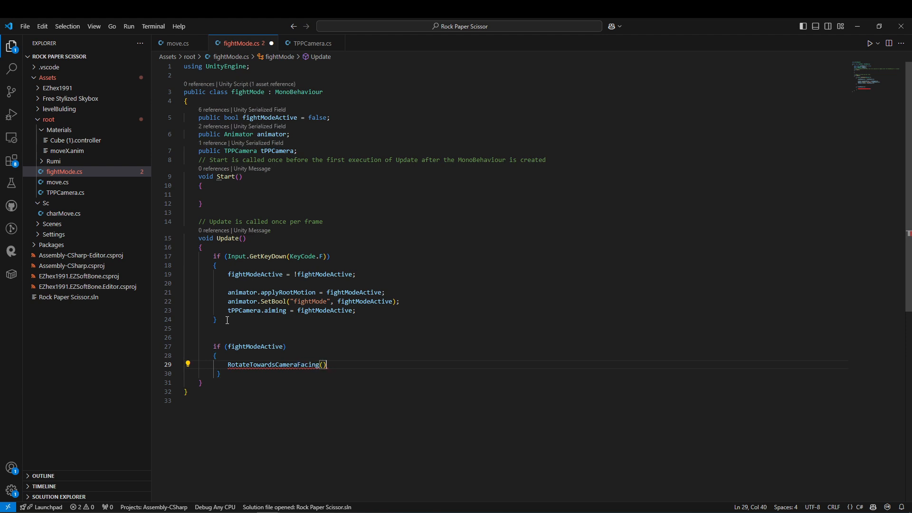
Define an empty method void RotateTowardsCameraFacing() below Update in fightMode.cs.
{"action": "left_click", "coordinate": [218, 383]}
{"action": "key", "text": "Return"}
{"action": "key", "text": "Return"}
{"action": "type", "text": "Rota"}
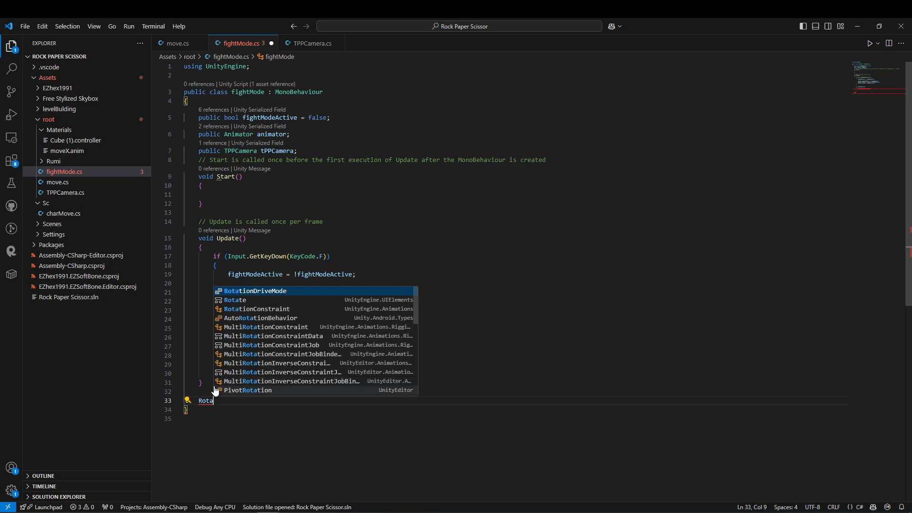
{"action": "key", "text": "ctrl+z"}
{"action": "double_click", "coordinate": [256, 365]}
{"action": "key", "text": "ctrl+c"}
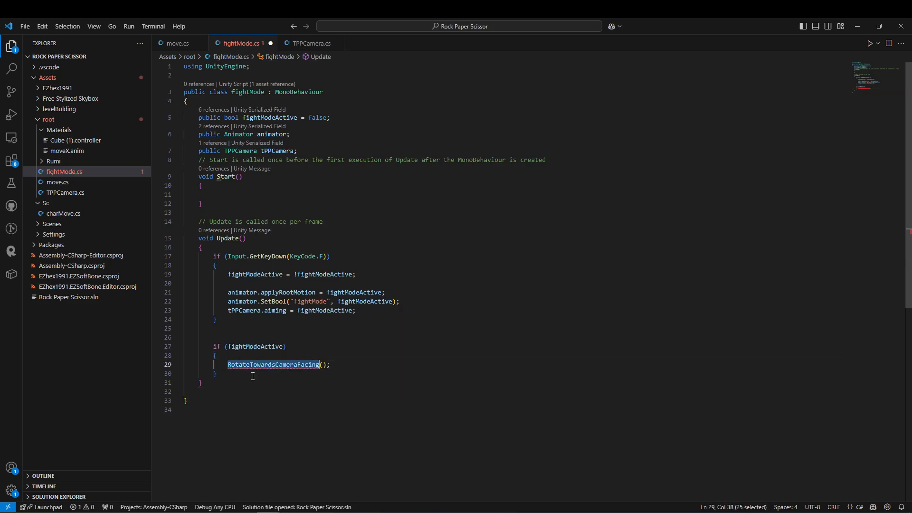
{"action": "left_click", "coordinate": [218, 392]}
{"action": "key", "text": "Return"}
{"action": "type", "text": "void"}
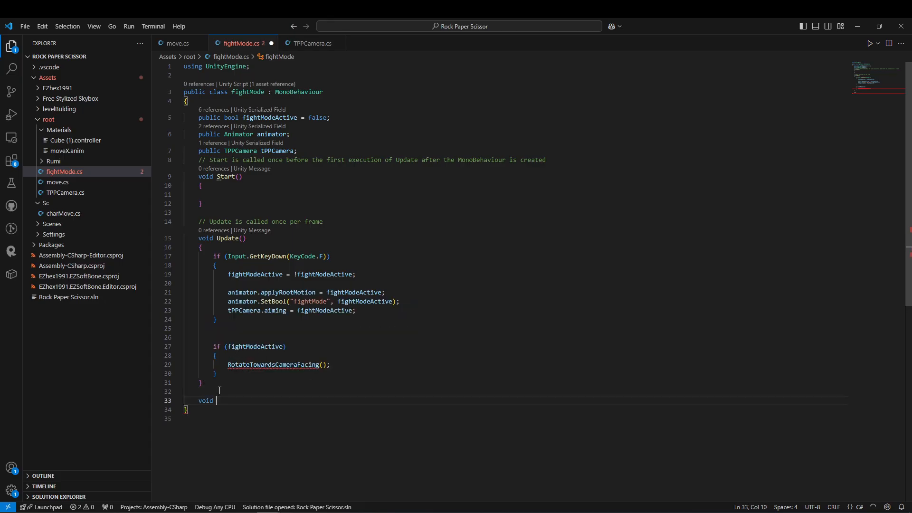
{"action": "key", "text": "ctrl+v"}
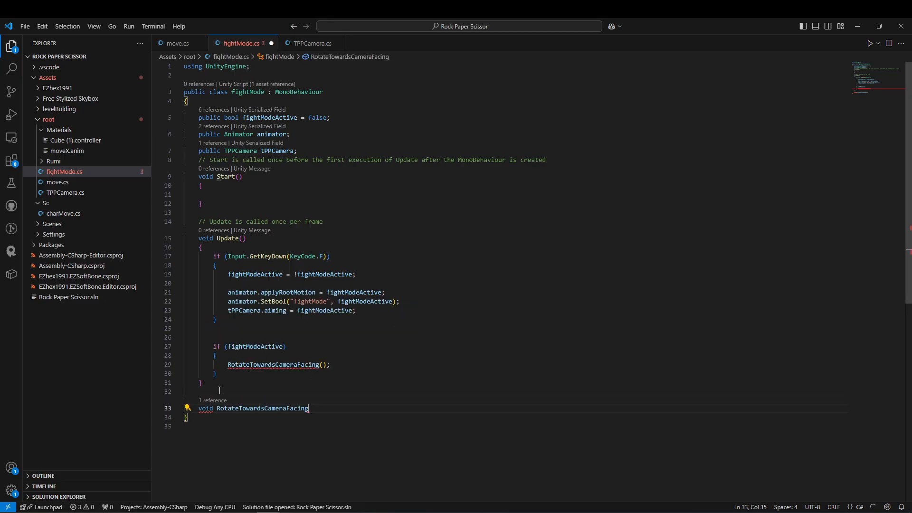
Review the fields in move.cs, then declare [Space(12)] public move characterMoveScript; below the tPPCamera field in fightMode.cs.
{"action": "left_click", "coordinate": [188, 42]}
{"action": "scroll", "coordinate": [407, 322], "scroll_direction": "up", "scroll_amount": 17}
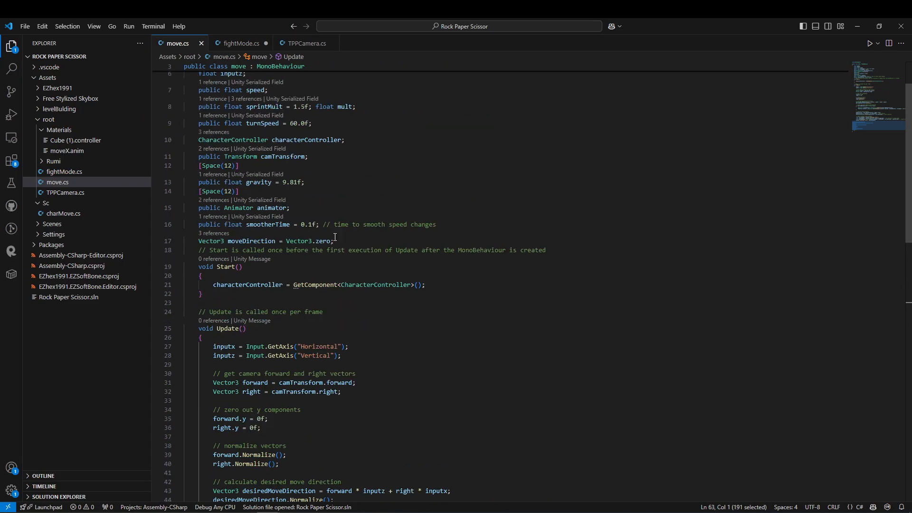
{"action": "left_click_drag", "start_coordinate": [323, 225], "coordinate": [327, 209]}
{"action": "left_click", "coordinate": [256, 124]}
{"action": "scroll", "coordinate": [323, 169], "scroll_direction": "up", "scroll_amount": 3}
{"action": "left_click_drag", "start_coordinate": [330, 301], "coordinate": [346, 166]}
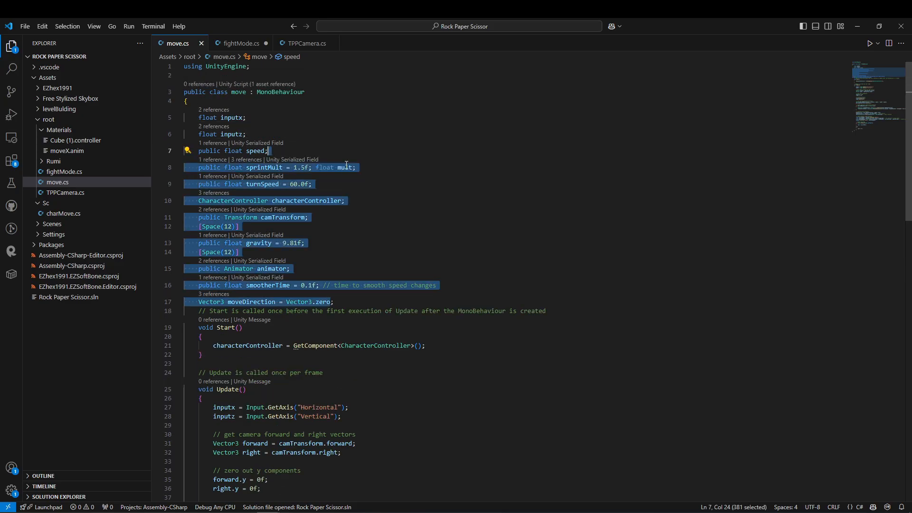
{"action": "left_click", "coordinate": [240, 43]}
{"action": "left_click", "coordinate": [307, 149]}
{"action": "key", "text": "Return"}
{"action": "type", "text": "[Space(12)]"}
{"action": "key", "text": "Return"}
{"action": "type", "text": "public mo"}
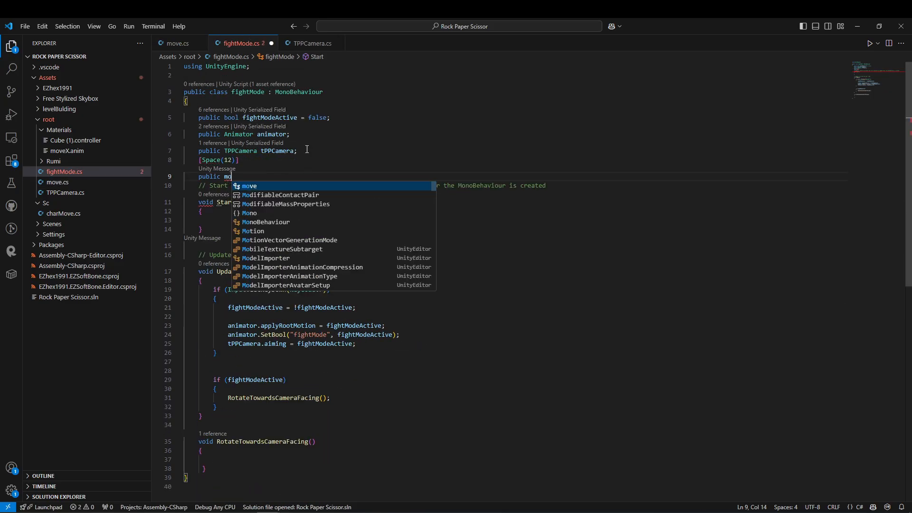
{"action": "key", "text": "Tab"}
{"action": "type", "text": "characterMoveScript;"}
Add characterMoveScript.enabled = !fightModeActive; after the camera aiming line in the F key block.
{"action": "scroll", "coordinate": [350, 324], "scroll_direction": "down", "scroll_amount": 3}
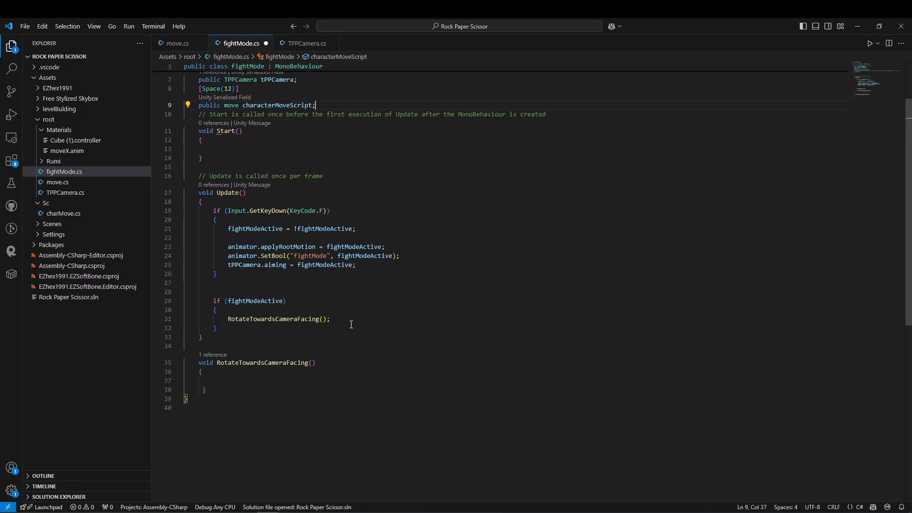
{"action": "left_click", "coordinate": [226, 219]}
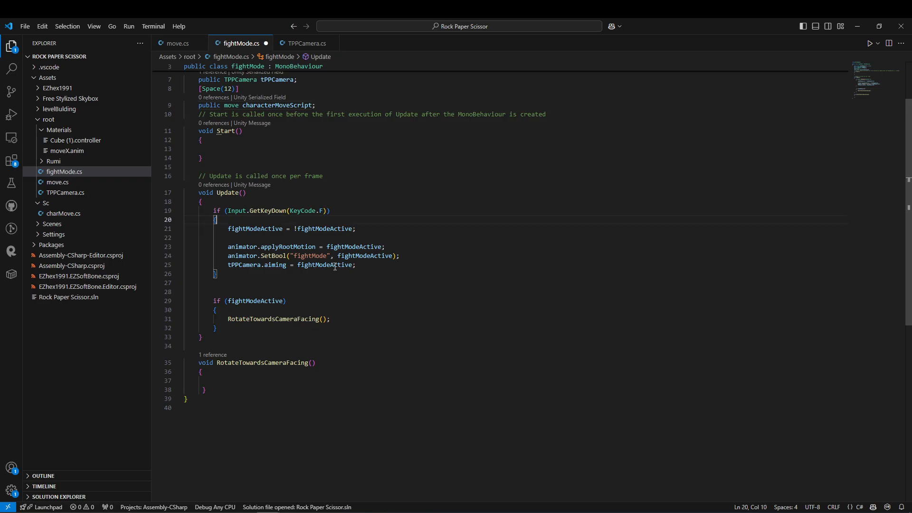
{"action": "key", "text": "Return"}
{"action": "key", "text": "Return"}
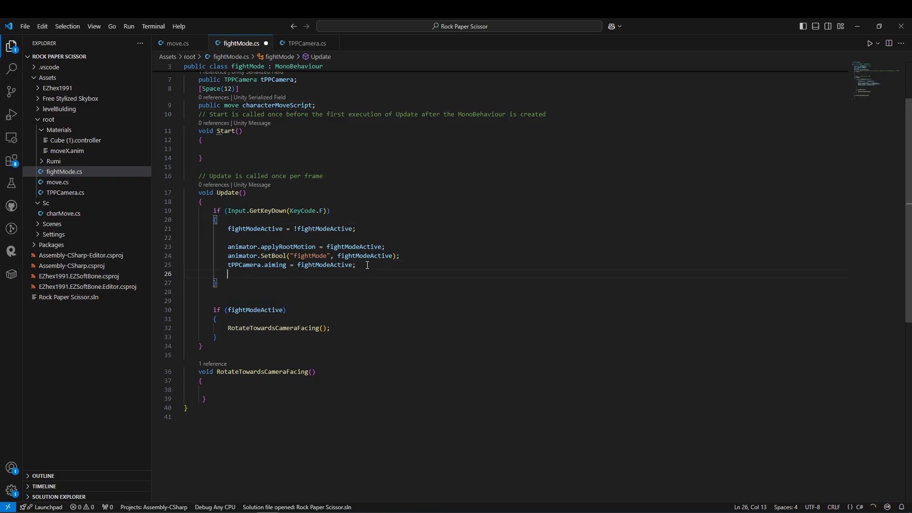
{"action": "type", "text": "c"}
{"action": "key", "text": "Tab"}
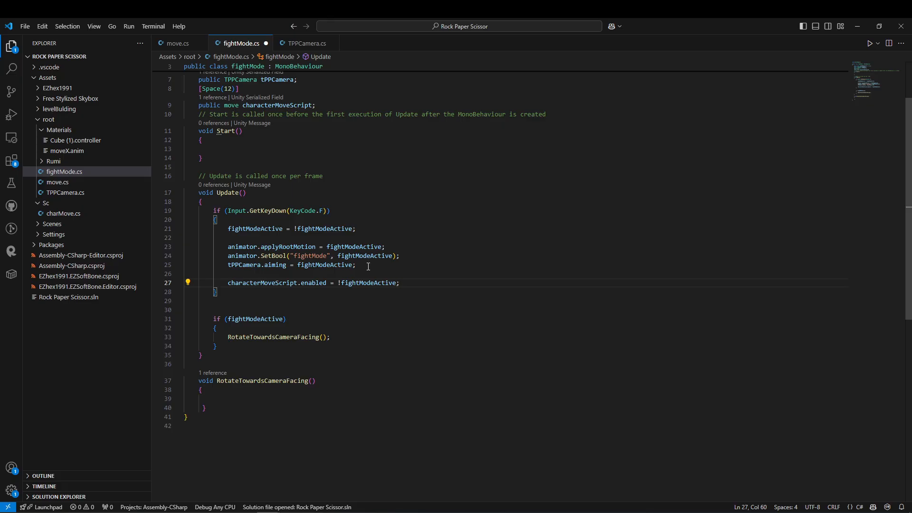
{"action": "left_click_drag", "start_coordinate": [420, 284], "coordinate": [225, 284]}
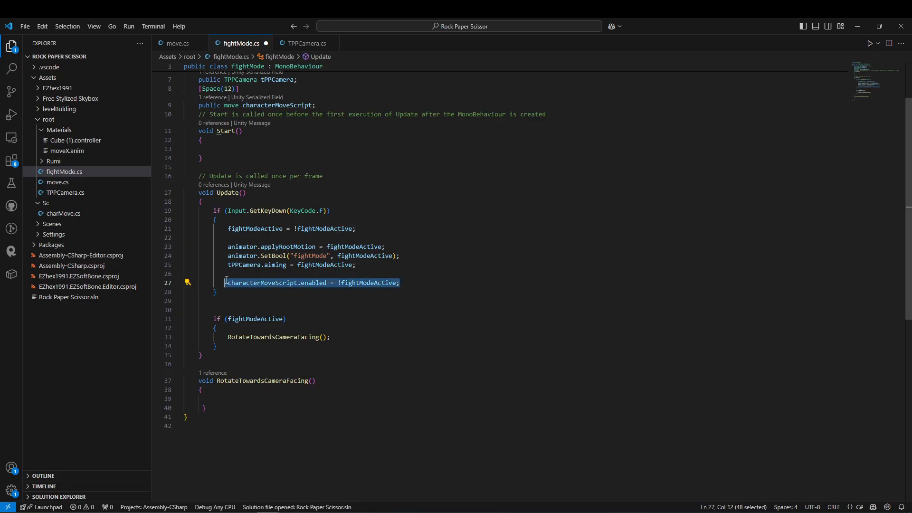
Start a Vector3 forward declaration in RotateTowardsCameraFacing, try tPPCamera.target.forward as its value, and undo that completion.
{"action": "scroll", "coordinate": [232, 353], "scroll_direction": "down", "scroll_amount": 2}
{"action": "left_click", "coordinate": [232, 352]}
{"action": "type", "text": "vector3 f"}
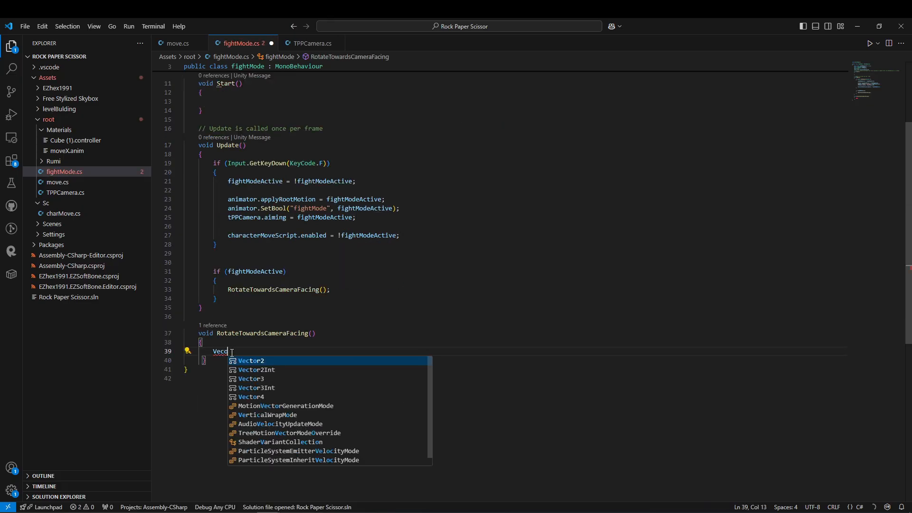
{"action": "type", "text": "orw"}
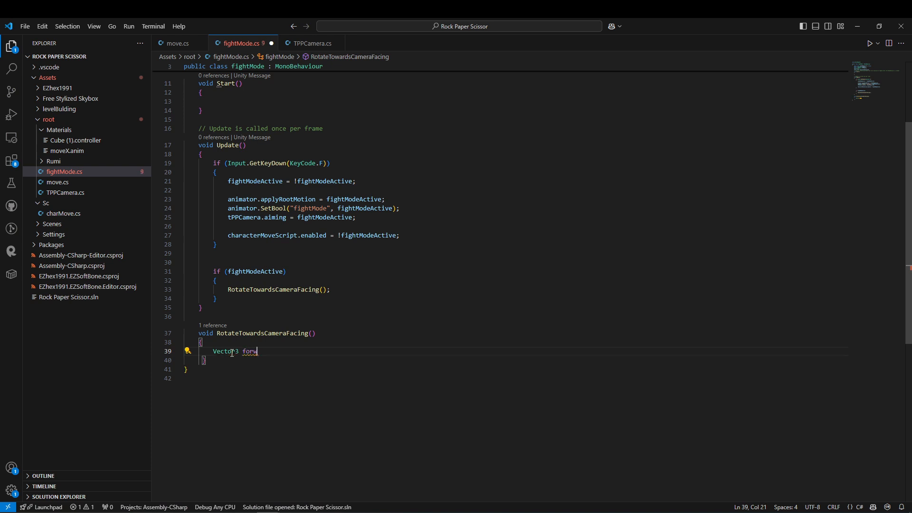
{"action": "type", "text": "a"}
{"action": "key", "text": "Tab"}
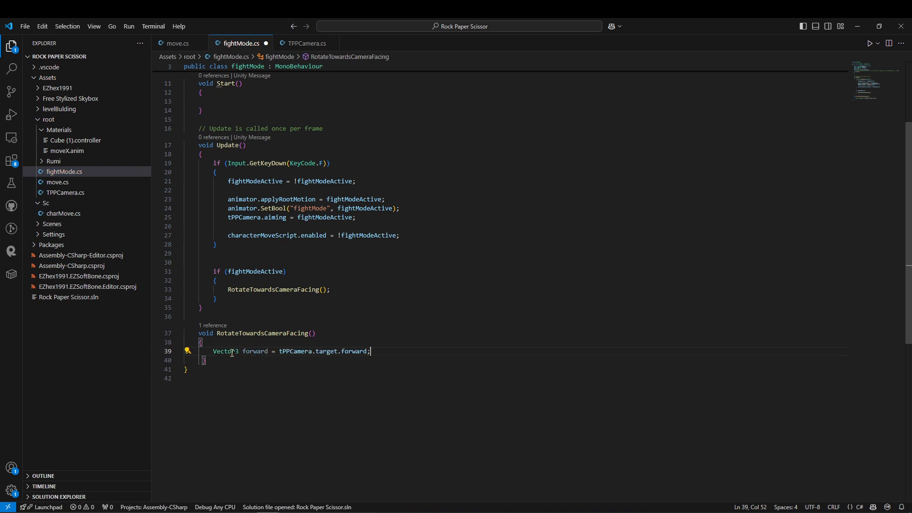
{"action": "key", "text": "ctrl+z"}
Declare public Transform camTransform; below the tPPCamera field in fightMode.cs.
{"action": "scroll", "coordinate": [401, 286], "scroll_direction": "up", "scroll_amount": 3}
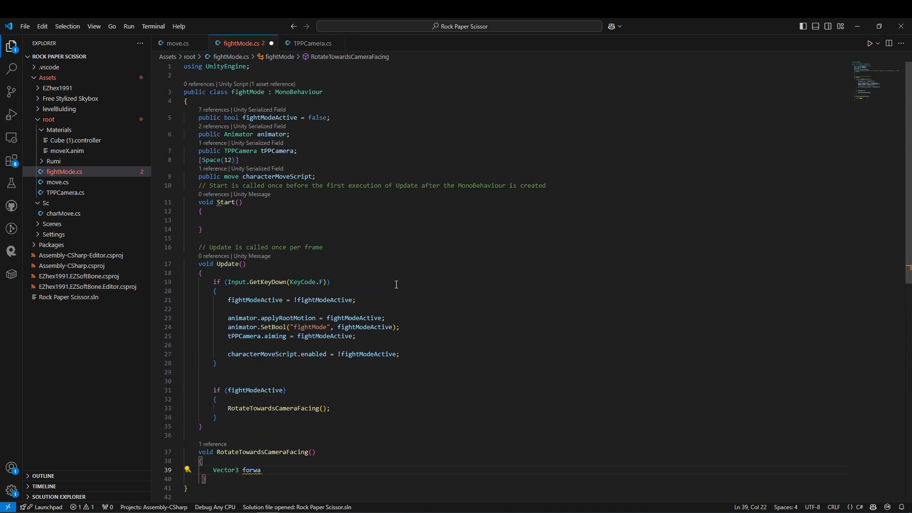
{"action": "left_click", "coordinate": [323, 179]}
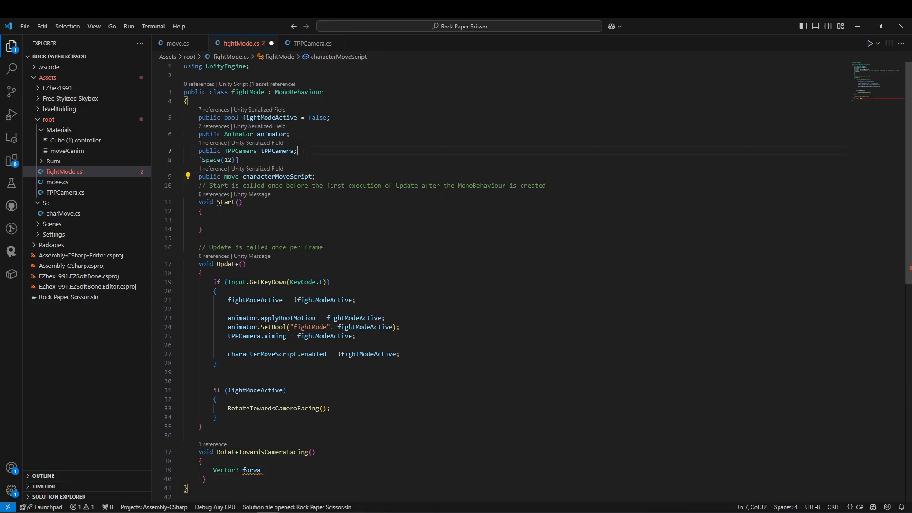
{"action": "key", "text": "Return"}
{"action": "type", "text": "public Transform camTransform;"}
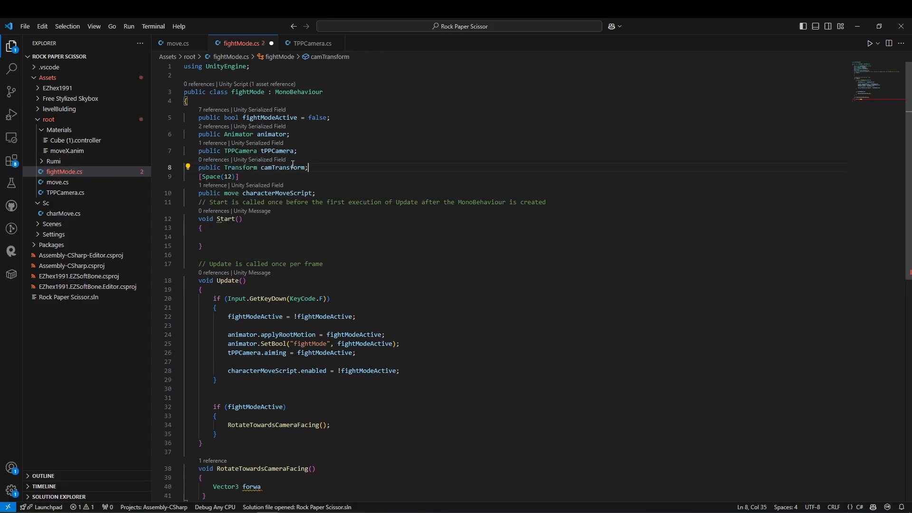
Complete the declaration in RotateTowardsCameraFacing as Vector3 forward = camTransform.forward;.
{"action": "scroll", "coordinate": [293, 165], "scroll_direction": "down", "scroll_amount": 5}
{"action": "left_click", "coordinate": [281, 368]}
{"action": "type", "text": "rd = camTransform.forward;"}
{"action": "left_click_drag", "start_coordinate": [278, 360], "coordinate": [268, 368]}
Add tPPCamera = camTransform.GetComponent<TPPCamera>(); inside the empty Start method.
{"action": "scroll", "coordinate": [299, 167], "scroll_direction": "up", "scroll_amount": 5}
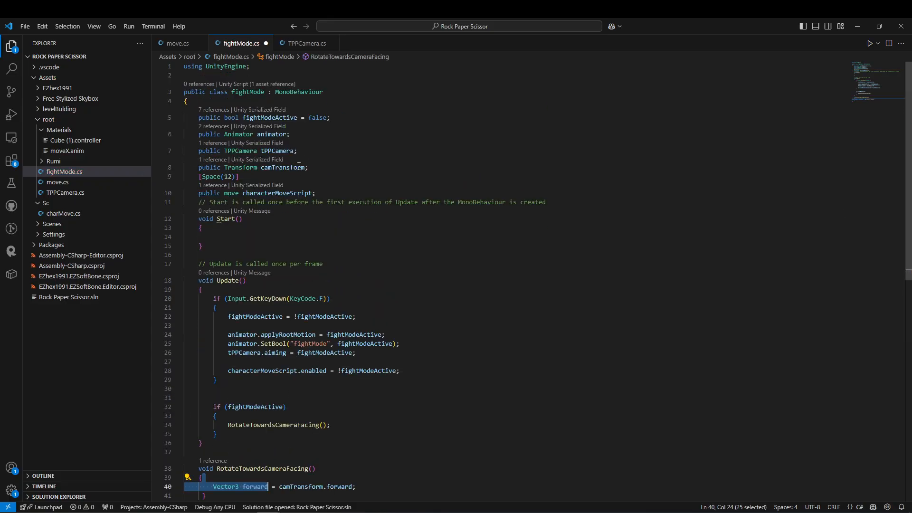
{"action": "double_click", "coordinate": [276, 151]}
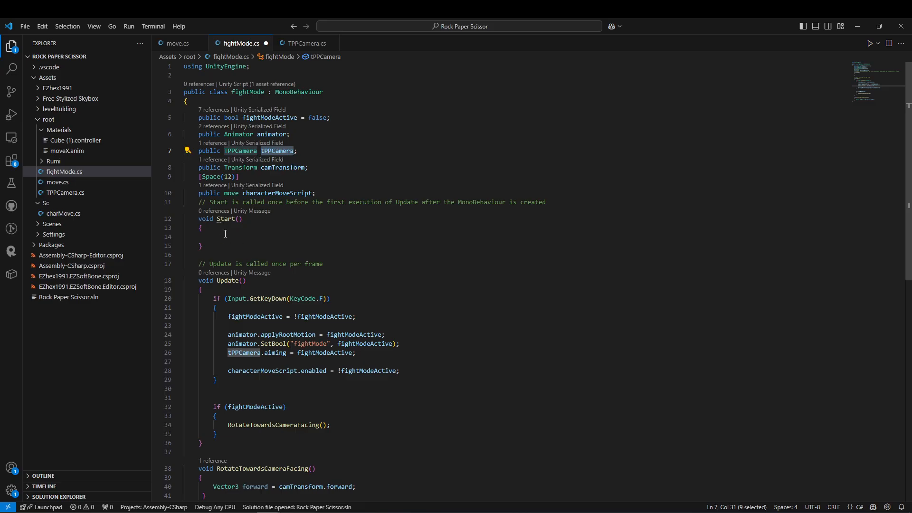
{"action": "left_click", "coordinate": [185, 236]}
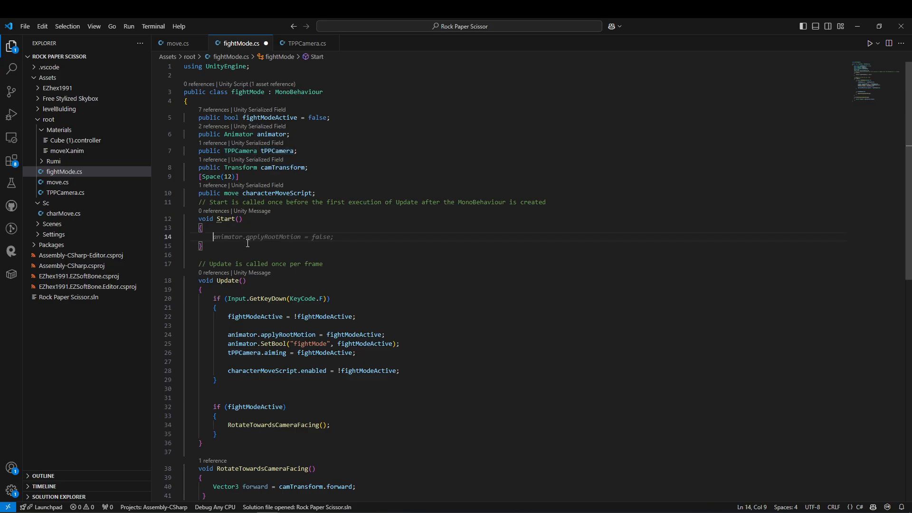
{"action": "type", "text": "tPPCamera"}
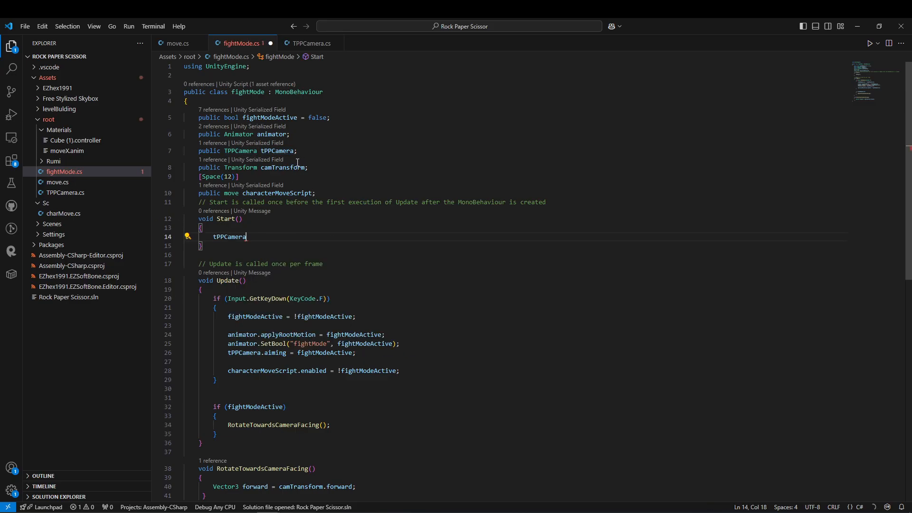
{"action": "type", "text": " = camTransform.GetComponent<TPPCamera>();"}
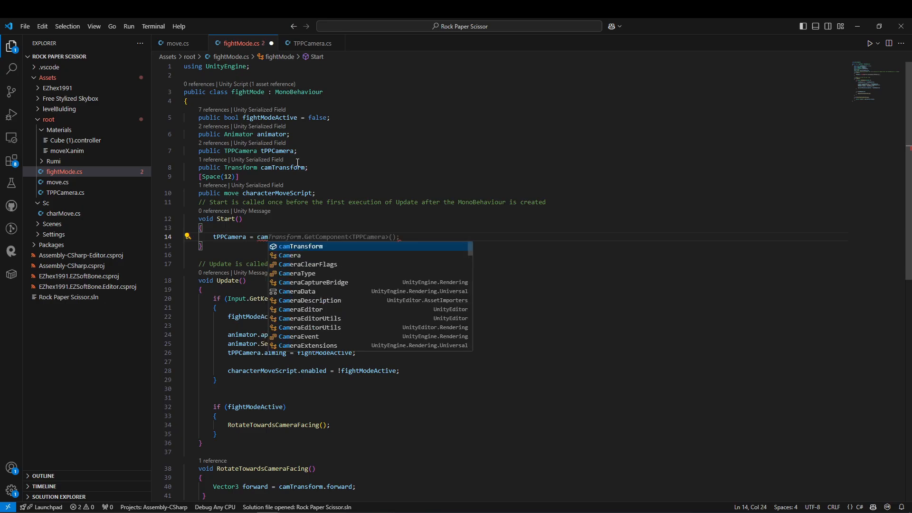
Remove the public modifier from the tPPCamera field declaration and indent the line.
{"action": "double_click", "coordinate": [210, 152]}
{"action": "key", "text": "BackSpace"}
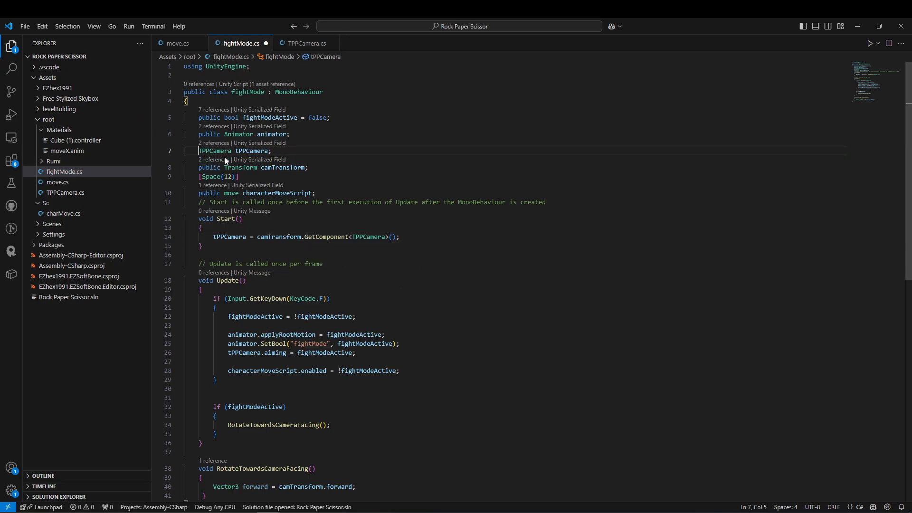
{"action": "left_click", "coordinate": [169, 150]}
{"action": "key", "text": "Tab"}
{"action": "key", "text": "Tab"}
{"action": "key", "text": "Tab"}
{"action": "key", "text": "Tab"}
{"action": "key", "text": "Tab"}
{"action": "key", "text": "Tab"}
{"action": "key", "text": "Tab"}
{"action": "key", "text": "Tab"}
{"action": "key", "text": "Tab"}
{"action": "key", "text": "Tab"}
{"action": "key", "text": "Tab"}
{"action": "key", "text": "Tab"}
{"action": "left_click", "coordinate": [357, 136]}
Add forward.y = 0f; and forward.Normalize(); below the forward declaration in RotateTowardsCameraFacing.
{"action": "scroll", "coordinate": [361, 158], "scroll_direction": "down", "scroll_amount": 1}
{"action": "scroll", "coordinate": [362, 158], "scroll_direction": "down", "scroll_amount": 5}
{"action": "left_click", "coordinate": [375, 344]}
{"action": "key", "text": "Return"}
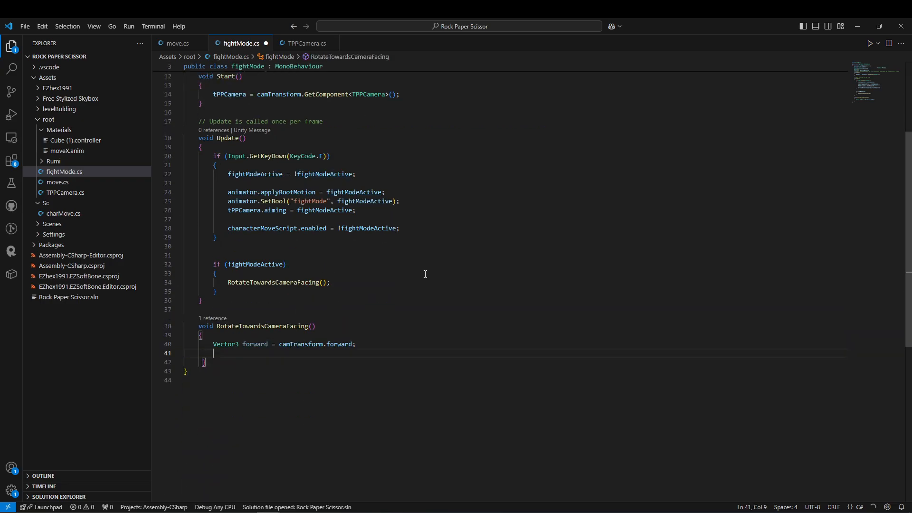
{"action": "type", "text": "forward.y = 0f;"}
{"action": "key", "text": "Return"}
{"action": "key", "text": "Return"}
{"action": "key", "text": "ctrl+z"}
{"action": "type", "text": "forward.Normalize();"}
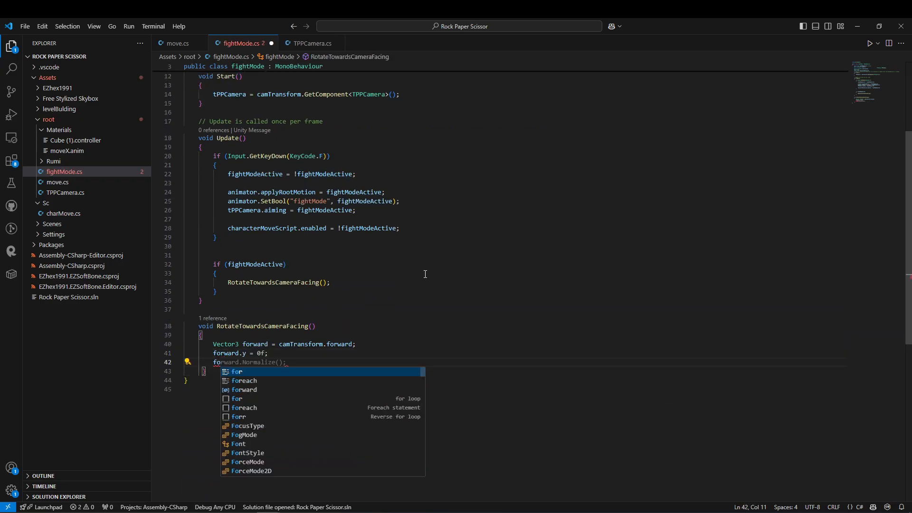
Add an if (forward != Vector3.zero) block rotating the transform with Quaternion.RotateTowards to LookRotation(forward) at characterMoveScript.turnSpeed * Time.deltaTime, and save the script.
{"action": "key", "text": "Return"}
{"action": "key", "text": "Return"}
{"action": "key", "text": "Tab"}
{"action": "left_click_drag", "start_coordinate": [634, 408], "coordinate": [536, 410]}
{"action": "double_click", "coordinate": [617, 407]}
{"action": "key", "text": "ctrl+s"}
{"action": "scroll", "coordinate": [236, 395], "scroll_direction": "down", "scroll_amount": 1}
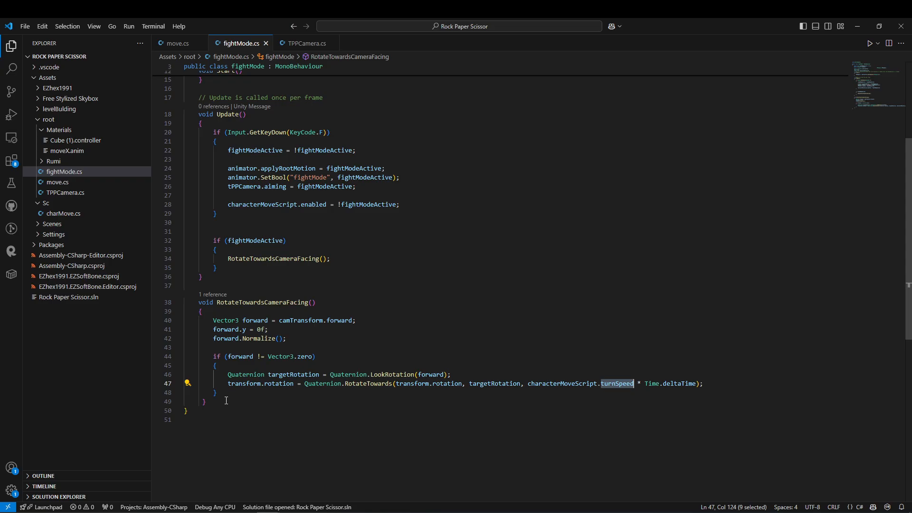
{"action": "left_click_drag", "start_coordinate": [226, 400], "coordinate": [156, 294]}
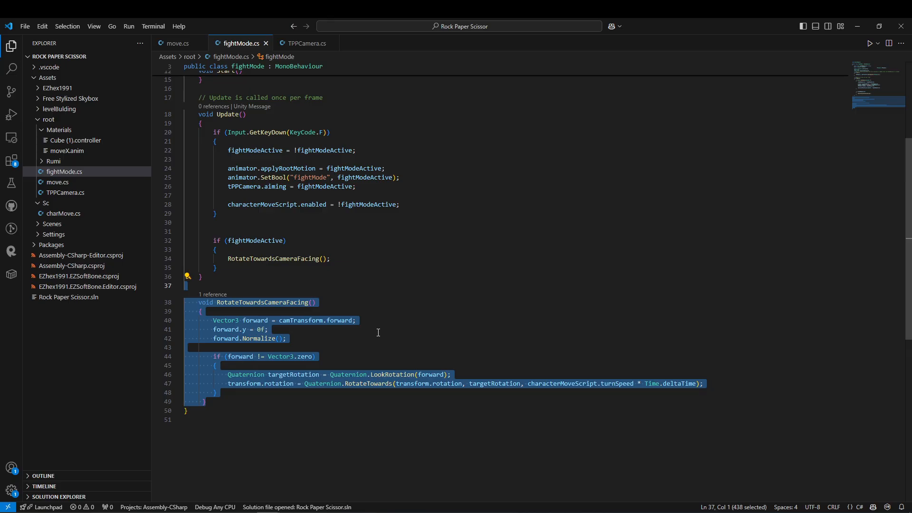
Switch to Unity and make a transition from the Move state to the Withdrawing Sword state.
{"action": "key", "text": "alt+Tab"}
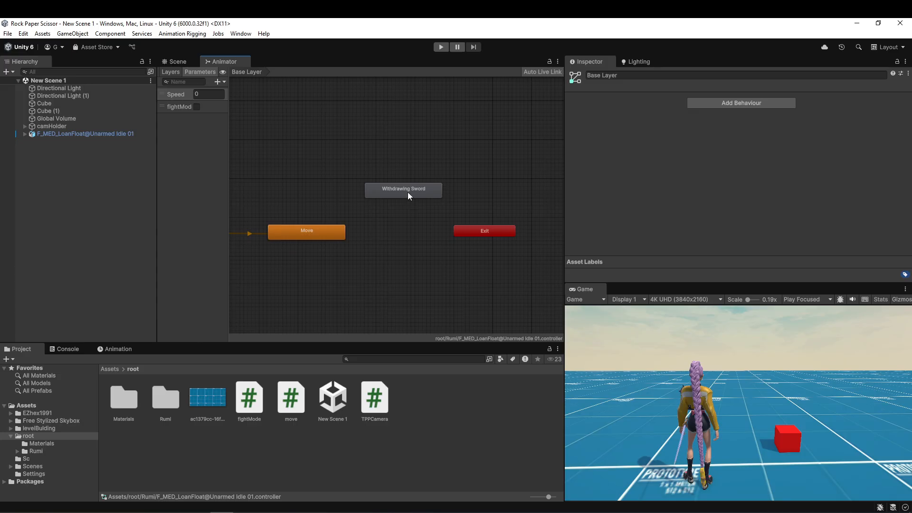
{"action": "left_click", "coordinate": [391, 189]}
{"action": "left_click", "coordinate": [323, 235]}
{"action": "right_click", "coordinate": [323, 234]}
{"action": "left_click", "coordinate": [356, 241]}
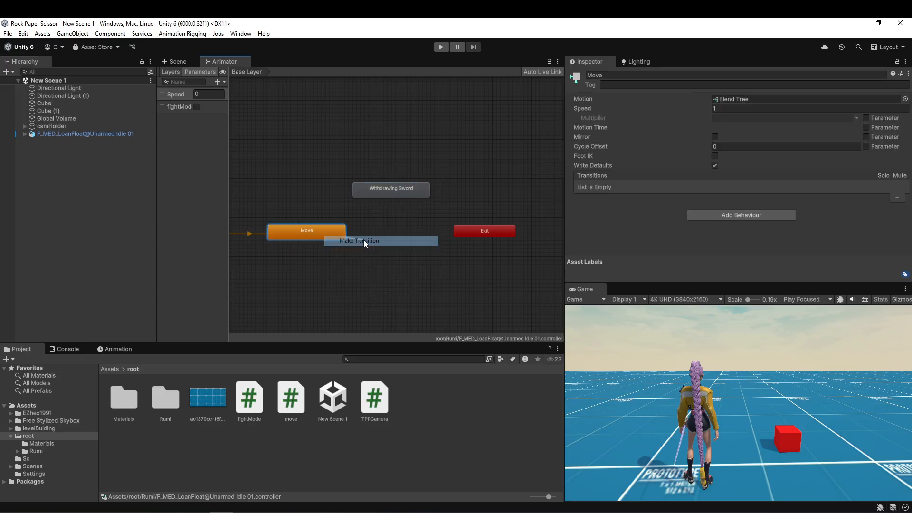
{"action": "left_click", "coordinate": [372, 190]}
Turn off Has Exit Time on the Move -> Withdrawing Sword transition and add the condition fightMode is true.
{"action": "left_click", "coordinate": [348, 212]}
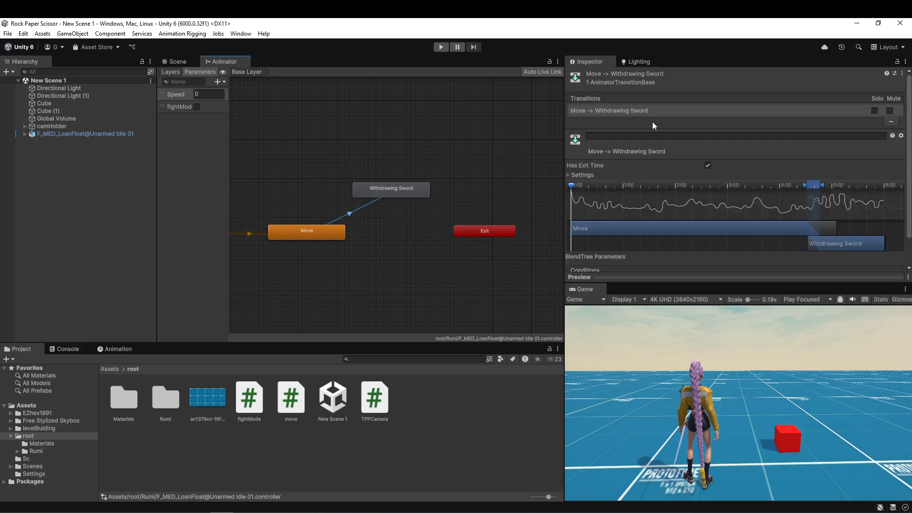
{"action": "scroll", "coordinate": [664, 122], "scroll_direction": "down", "scroll_amount": 2}
{"action": "left_click", "coordinate": [707, 134]}
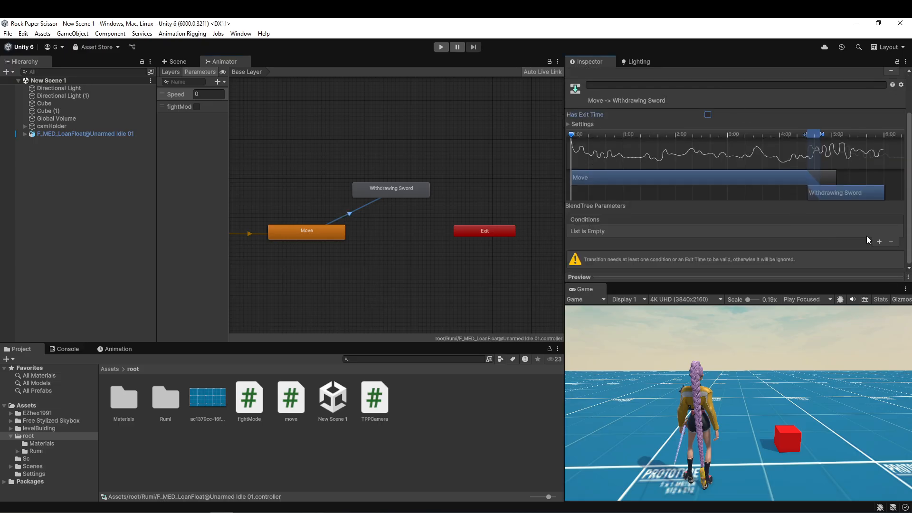
{"action": "left_click", "coordinate": [879, 241]}
{"action": "left_click", "coordinate": [621, 249]}
{"action": "left_click", "coordinate": [599, 288]}
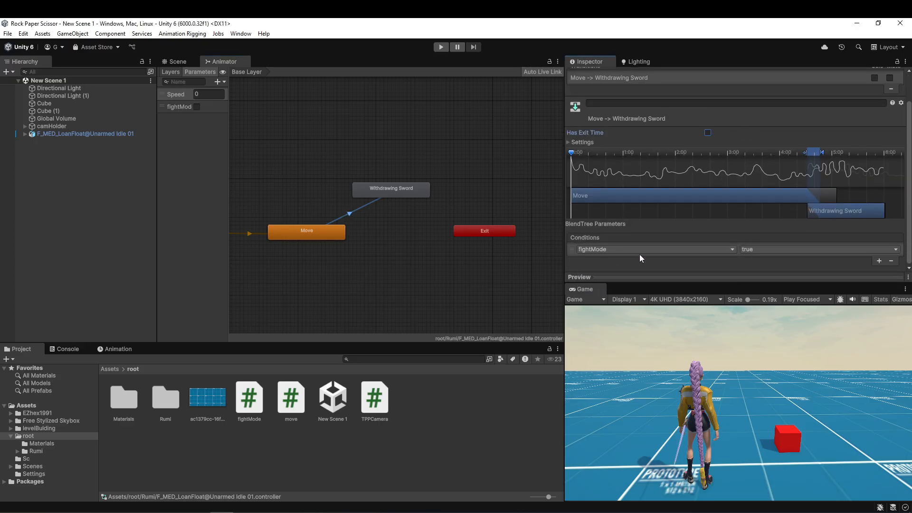
On the character's Fight Mode script, assign camHolder as Cam Transform and the character itself as Character Move Script.
{"action": "left_click", "coordinate": [71, 133]}
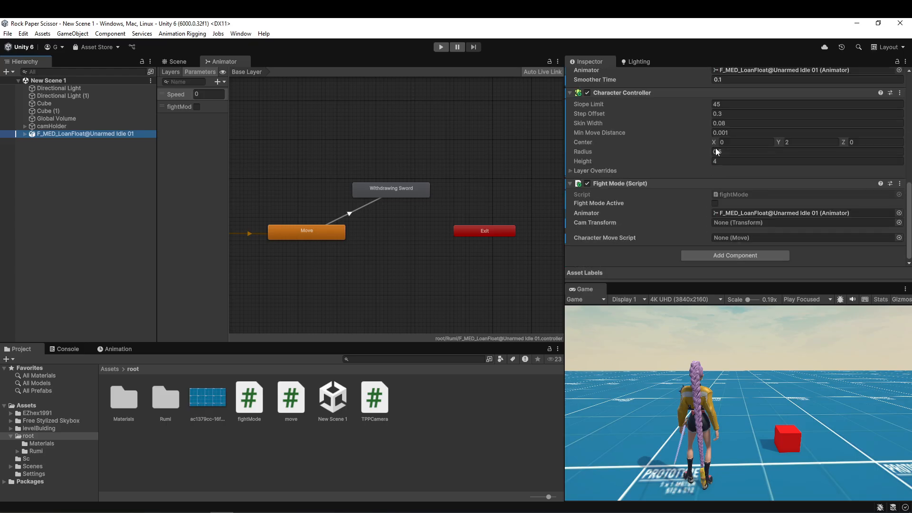
{"action": "left_click_drag", "start_coordinate": [51, 126], "coordinate": [743, 226]}
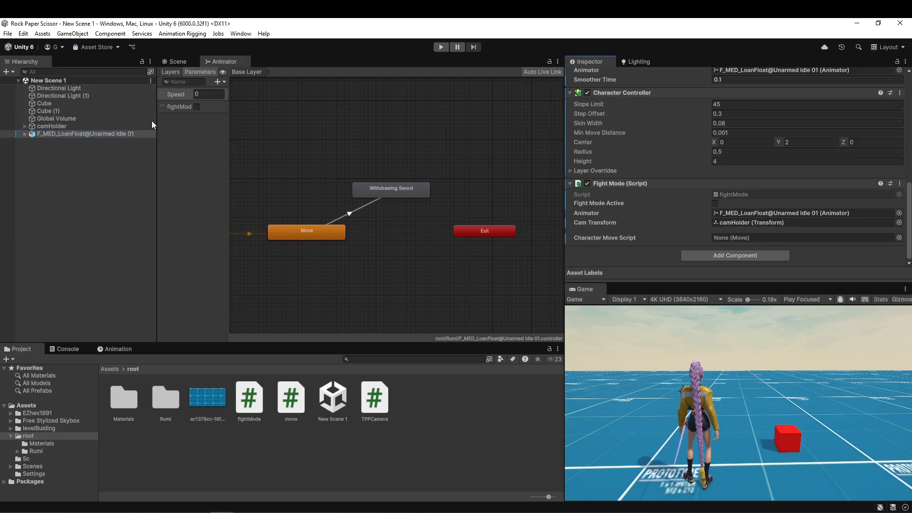
{"action": "left_click_drag", "start_coordinate": [107, 130], "coordinate": [728, 239]}
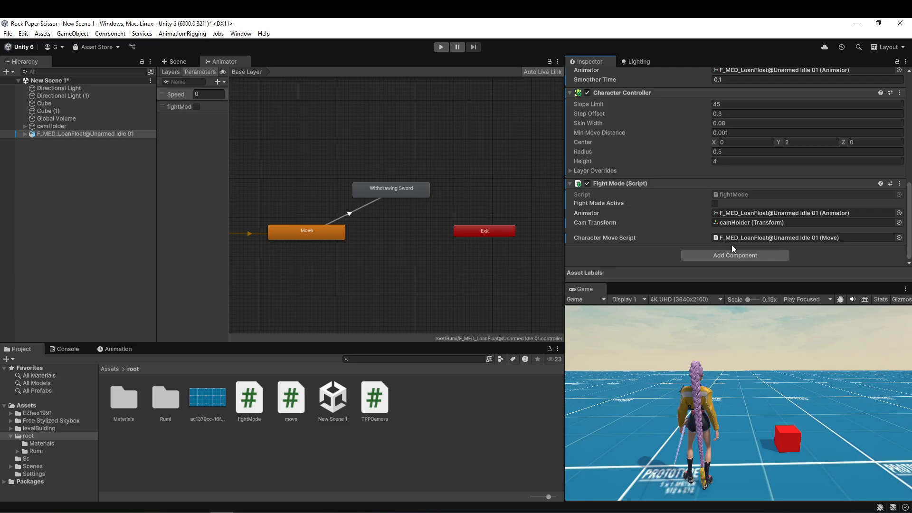
{"action": "scroll", "coordinate": [612, 230], "scroll_direction": "up", "scroll_amount": 3}
{"action": "scroll", "coordinate": [637, 150], "scroll_direction": "down", "scroll_amount": 3}
Play-test the scene by walking the character forward and activating fight mode, and stop playing.
{"action": "left_click", "coordinate": [441, 46]}
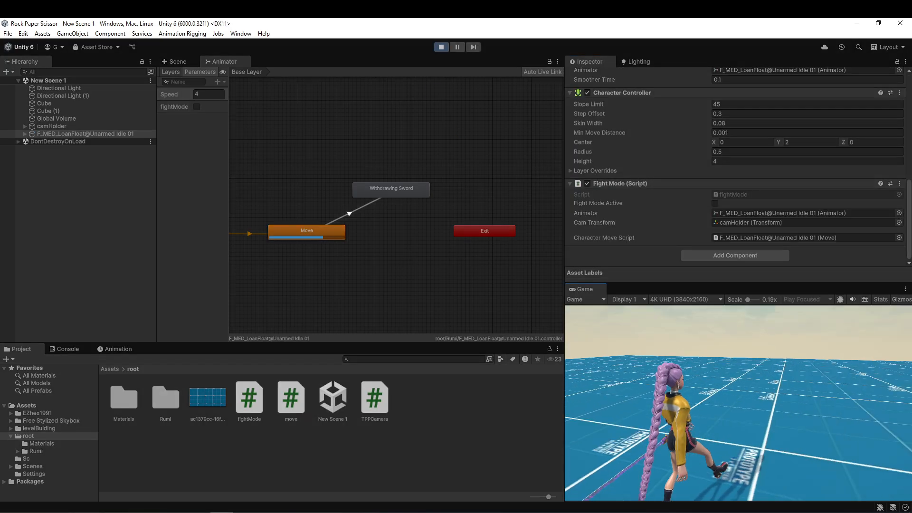
{"action": "key", "text": "w"}
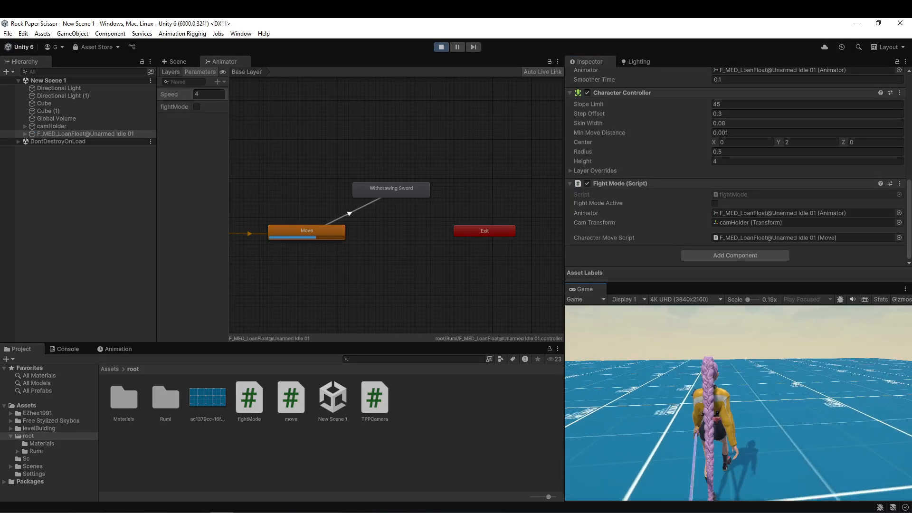
{"action": "key", "text": "f"}
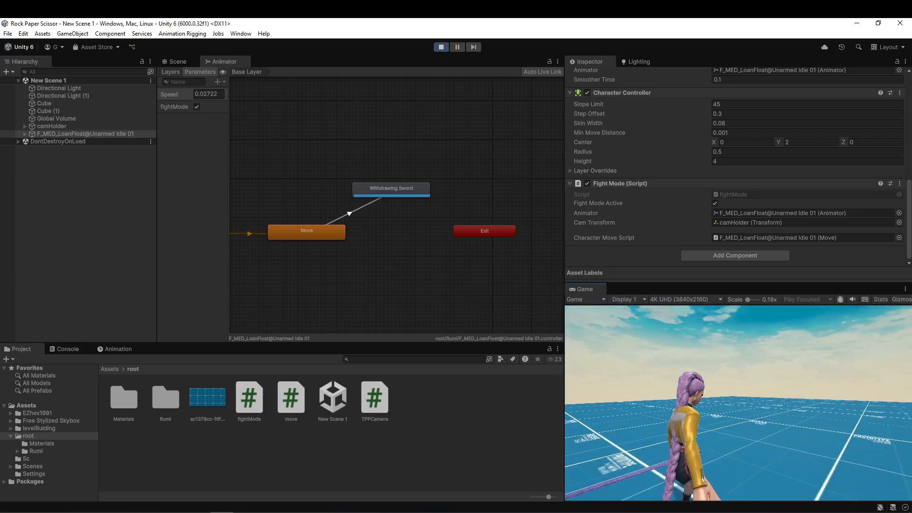
{"action": "key", "text": "ctrl+p"}
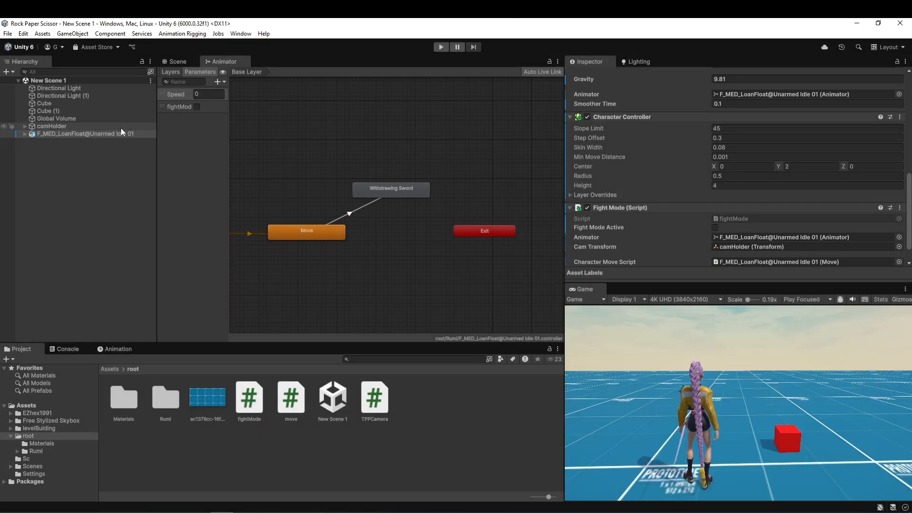
{"action": "scroll", "coordinate": [806, 267], "scroll_direction": "down", "scroll_amount": 1}
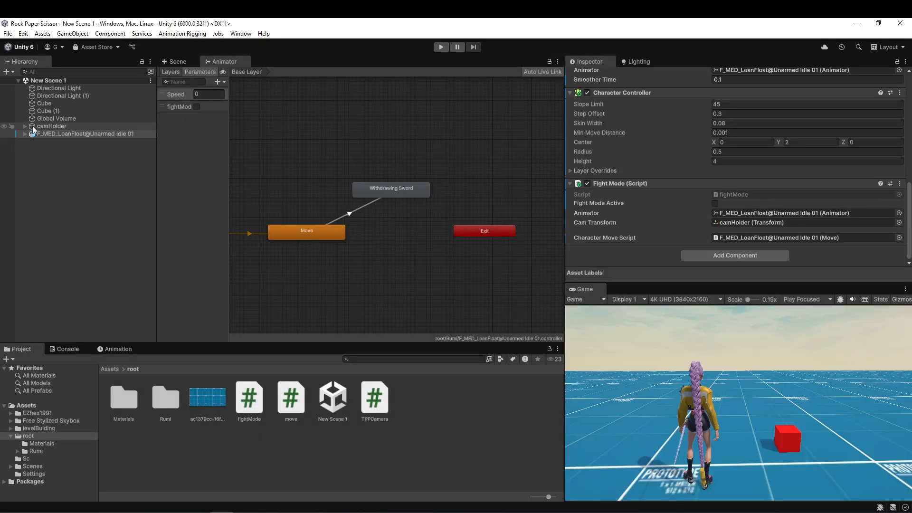
Create an empty child object named camLookPos under the F_MED_LoanFloat@Unarmed Idle 01 character and save the scene.
{"action": "left_click", "coordinate": [180, 62]}
{"action": "scroll", "coordinate": [380, 204], "scroll_direction": "up", "scroll_amount": 3}
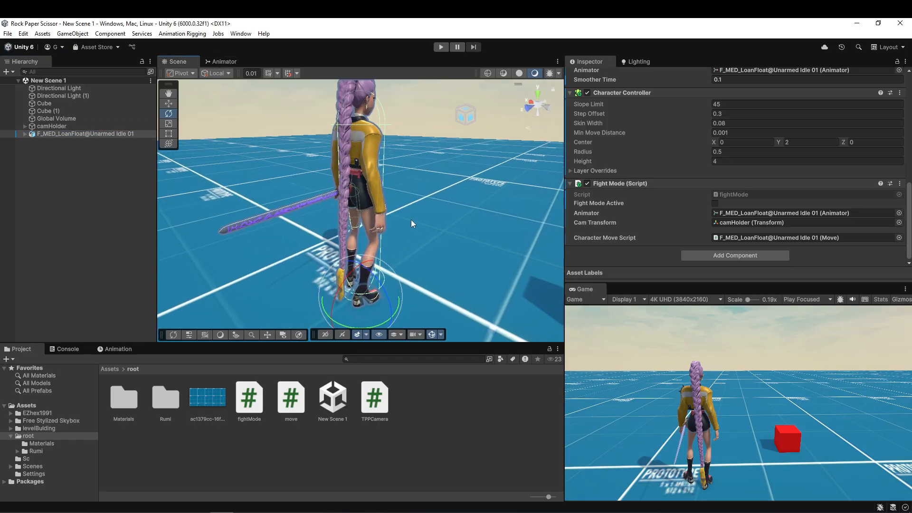
{"action": "key", "text": "w"}
{"action": "right_click_drag", "start_coordinate": [414, 229], "coordinate": [338, 159]}
{"action": "middle_click_drag", "start_coordinate": [338, 159], "coordinate": [337, 189]}
{"action": "right_click", "coordinate": [67, 134]}
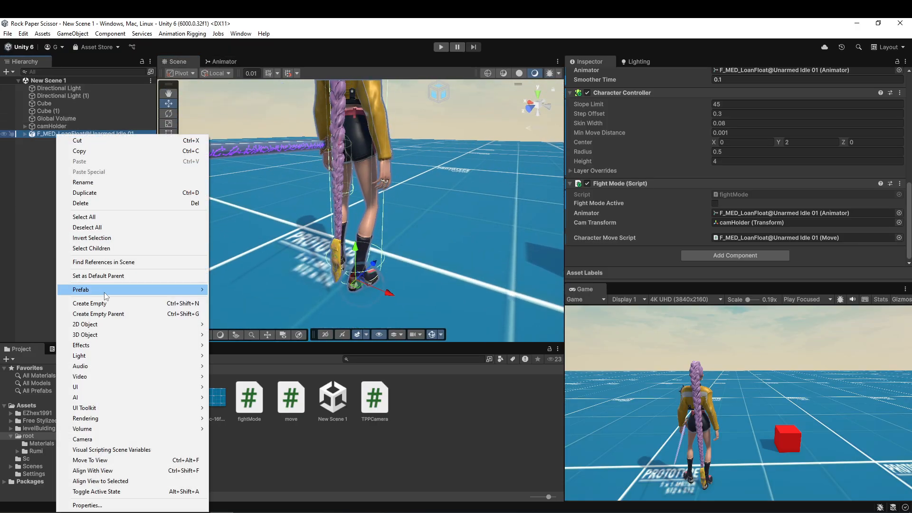
{"action": "left_click", "coordinate": [111, 304]}
{"action": "type", "text": "camLookPos"}
{"action": "key", "text": "Return"}
{"action": "key", "text": "ctrl+s"}
Raise the camLookPos object vertically from the character's feet and save the scene.
{"action": "right_click_drag", "start_coordinate": [523, 298], "coordinate": [304, 266]}
{"action": "left_click_drag", "start_coordinate": [291, 272], "coordinate": [291, 140]}
{"action": "key", "text": "ctrl+s"}
Assign camLookPos as the Target of camHolder's TPP Camera script.
{"action": "left_click", "coordinate": [53, 134]}
{"action": "left_click", "coordinate": [51, 126]}
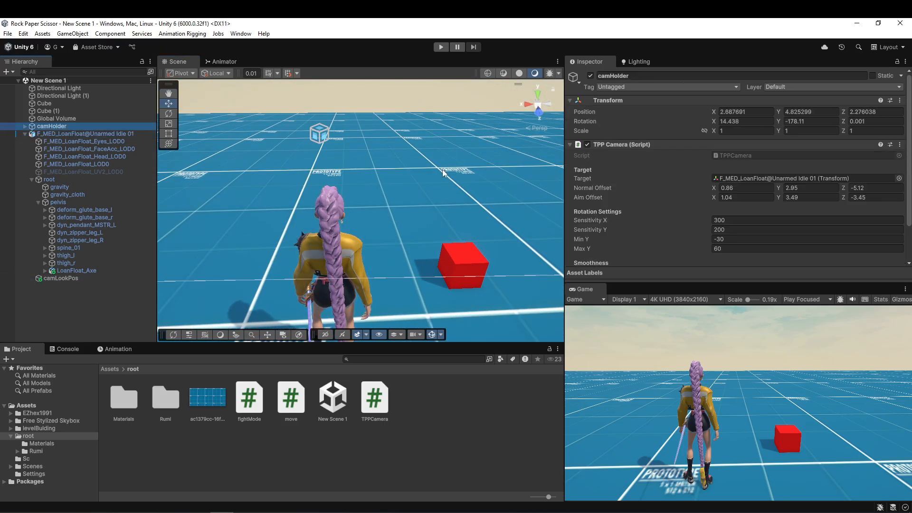
{"action": "scroll", "coordinate": [744, 166], "scroll_direction": "down", "scroll_amount": 2}
{"action": "left_click_drag", "start_coordinate": [66, 280], "coordinate": [724, 147]}
In play mode, enable Aiming and tune the TPP Camera's Normal Offset to 1.76, 0.82, -5.71 and Aim Offset to 1.69, -0.02, -3.12.
{"action": "key", "text": "ctrl+p"}
{"action": "left_click_drag", "start_coordinate": [843, 146], "coordinate": [836, 146]}
{"action": "left_click", "coordinate": [714, 237]}
{"action": "left_click_drag", "start_coordinate": [778, 155], "coordinate": [723, 159]}
{"action": "left_click_drag", "start_coordinate": [844, 157], "coordinate": [847, 159]}
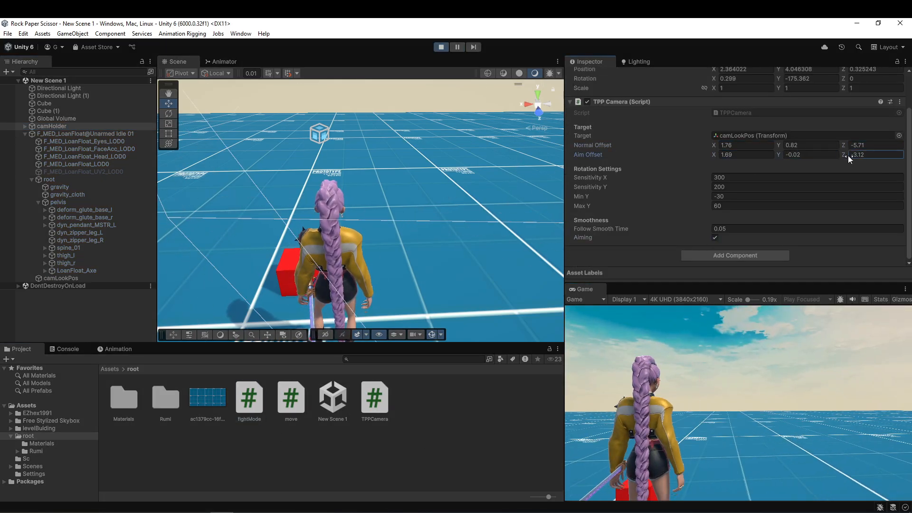
Copy the tuned TPP Camera values, leave play mode and paste them back onto camHolder, with Normal Offset Y at -0.1.
{"action": "left_click", "coordinate": [899, 102]}
{"action": "left_click", "coordinate": [848, 157]}
{"action": "key", "text": "ctrl+p"}
{"action": "left_click", "coordinate": [899, 102]}
{"action": "left_click", "coordinate": [847, 177]}
{"action": "key", "text": "ctrl+p"}
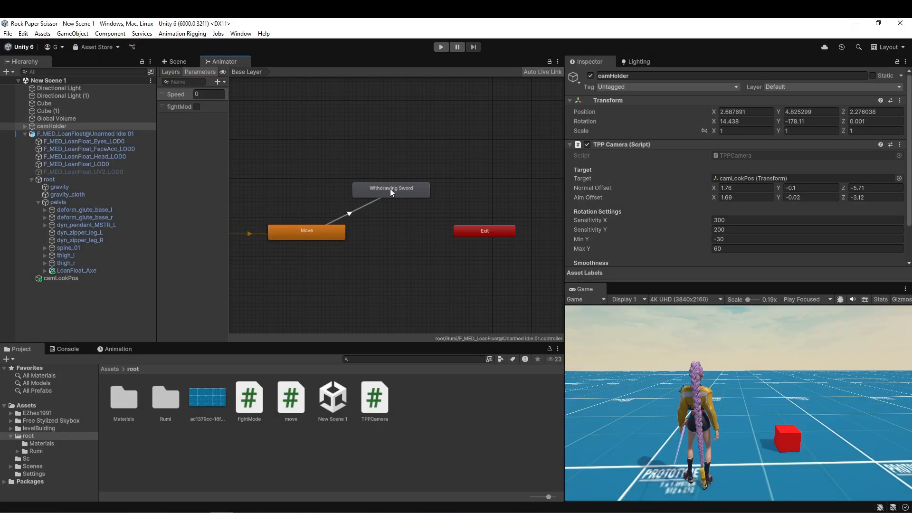
Make a return transition from the Withdrawing Sword state to the Move state.
{"action": "right_click", "coordinate": [390, 189]}
{"action": "left_click", "coordinate": [408, 193]}
{"action": "left_click", "coordinate": [315, 229]}
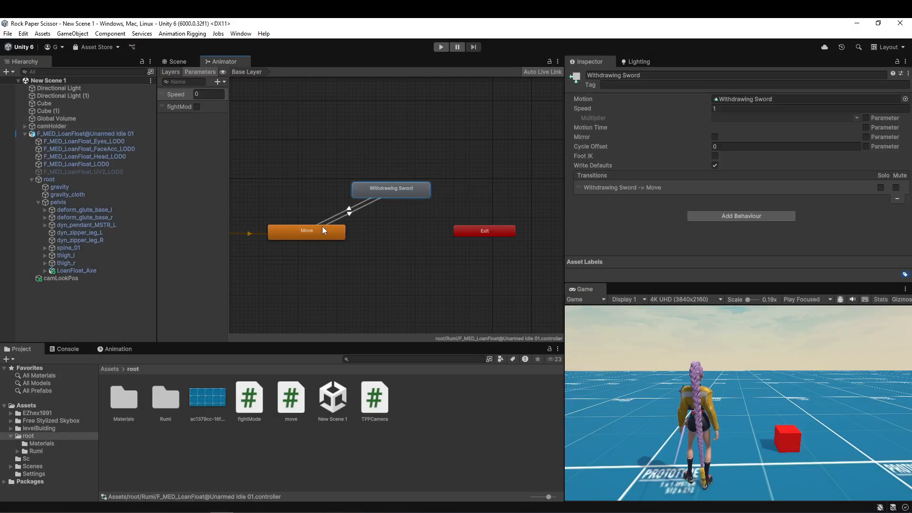
Turn off Has Exit Time on the Withdrawing Sword to Move transition and add the condition fightMode false.
{"action": "left_click", "coordinate": [349, 213]}
{"action": "scroll", "coordinate": [723, 136], "scroll_direction": "down", "scroll_amount": 2}
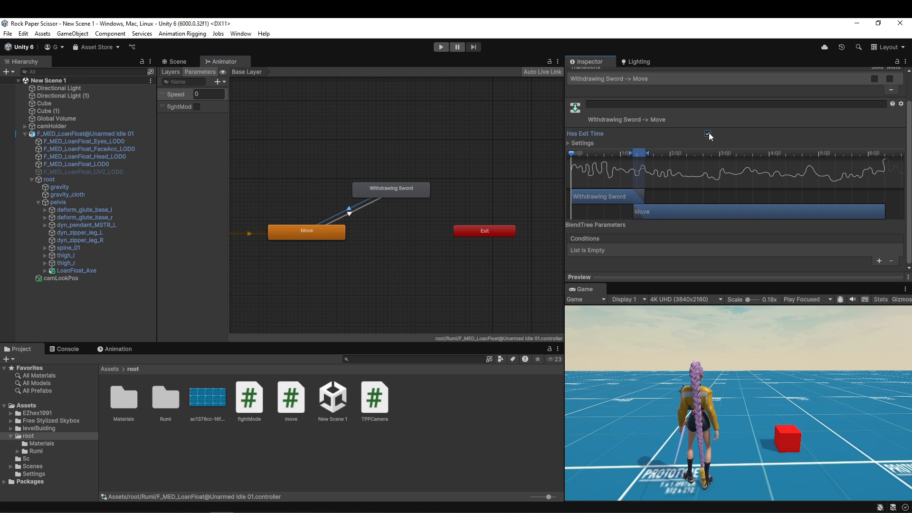
{"action": "left_click", "coordinate": [881, 241]}
{"action": "left_click", "coordinate": [702, 251]}
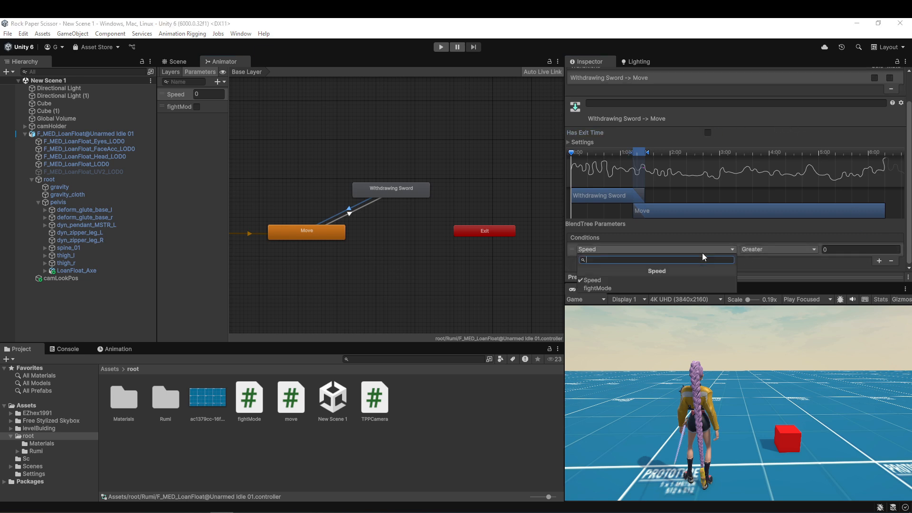
{"action": "left_click", "coordinate": [623, 288]}
{"action": "left_click", "coordinate": [774, 246]}
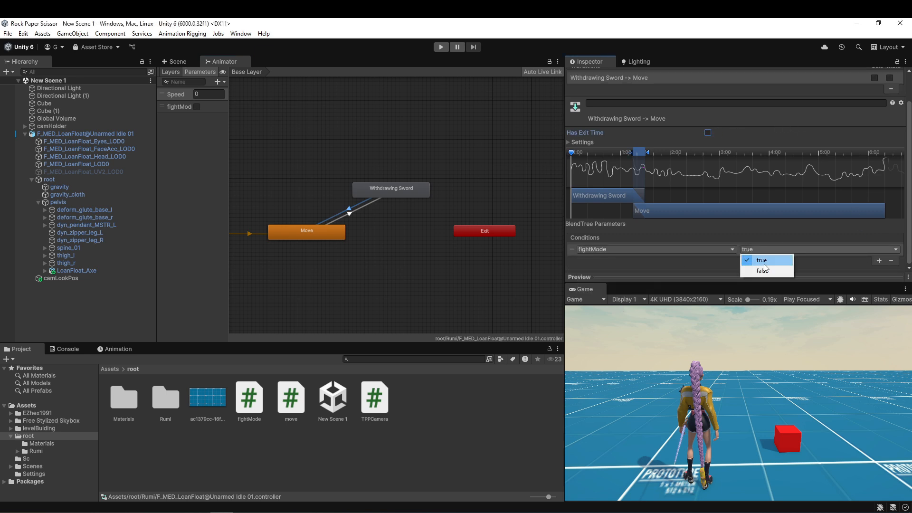
Inspect the Move to Withdrawing Sword transition and play the scene to test toggling fight mode and running forward.
{"action": "left_click", "coordinate": [351, 217]}
{"action": "left_click", "coordinate": [441, 47]}
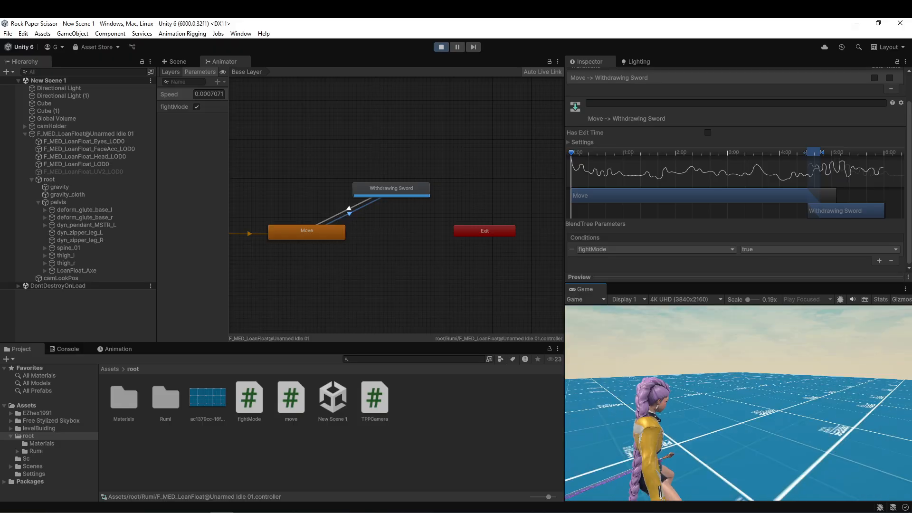
{"action": "key", "text": "w"}
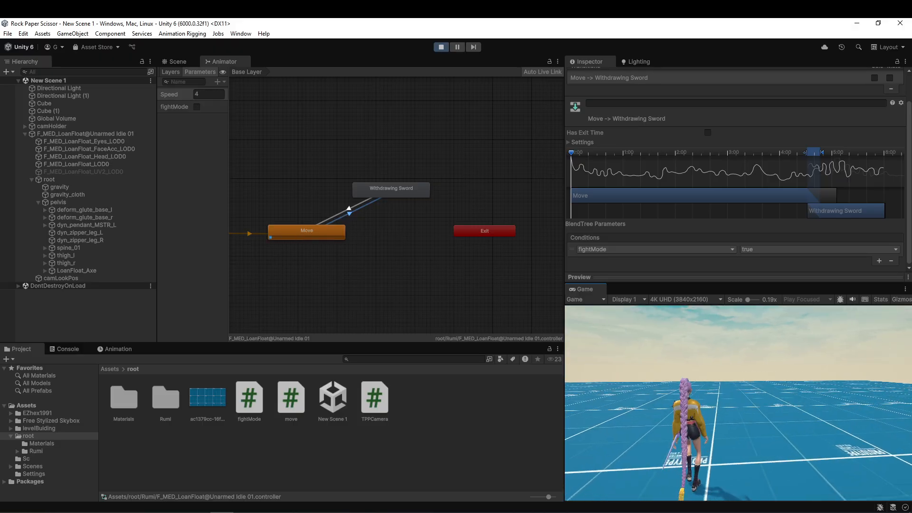
Switch to Mixamo and download the selected Sword And Shield Run animation with In Place off.
{"action": "key", "text": "alt+Tab"}
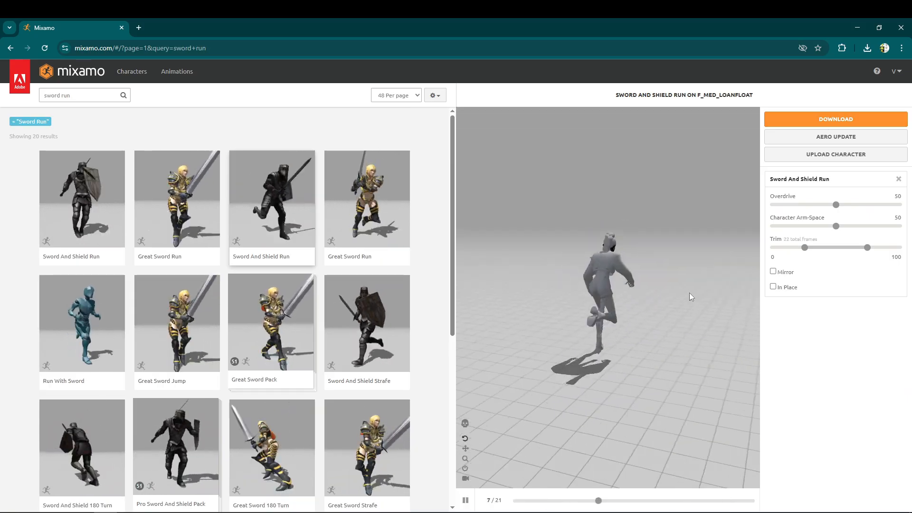
{"action": "left_click", "coordinate": [773, 287]}
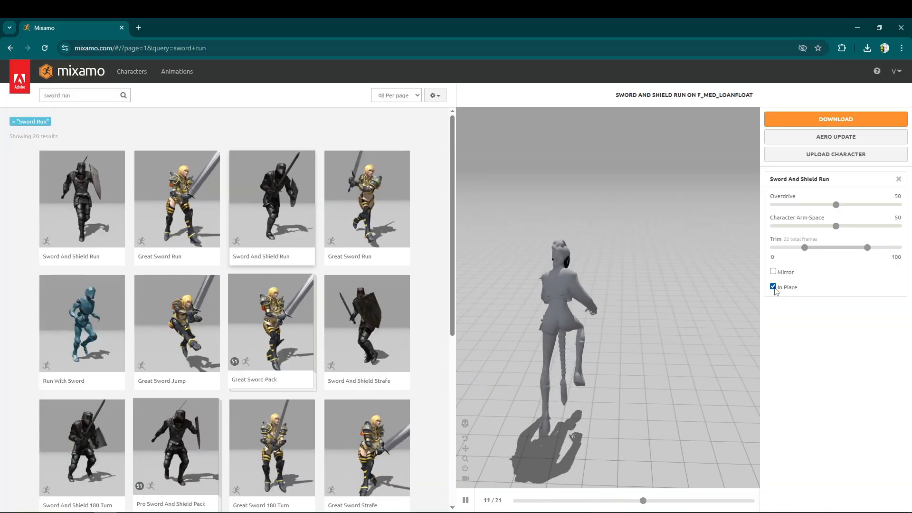
{"action": "left_click", "coordinate": [773, 286]}
{"action": "left_click", "coordinate": [836, 119]}
{"action": "left_click", "coordinate": [585, 227]}
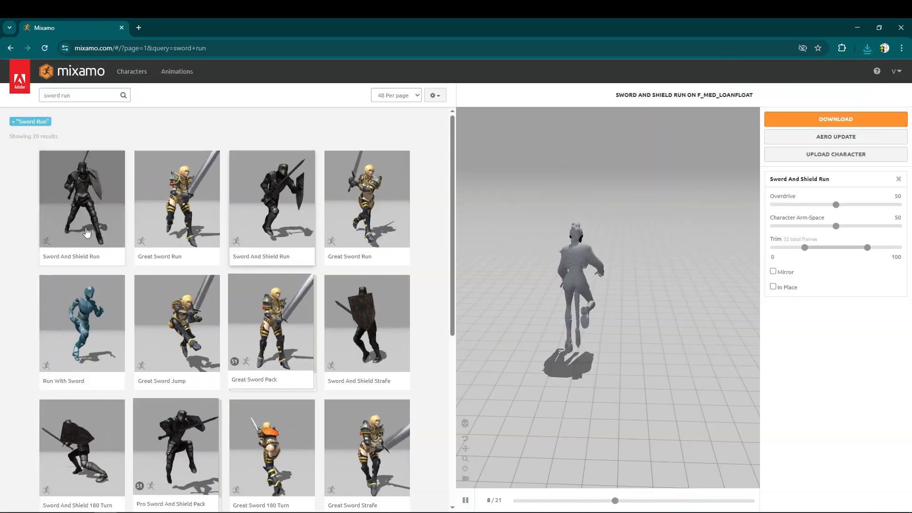
Download the other Sword And Shield Run animation, the first search result, with In Place off.
{"action": "left_click", "coordinate": [85, 231]}
{"action": "left_click", "coordinate": [772, 287]}
{"action": "left_click", "coordinate": [772, 287]}
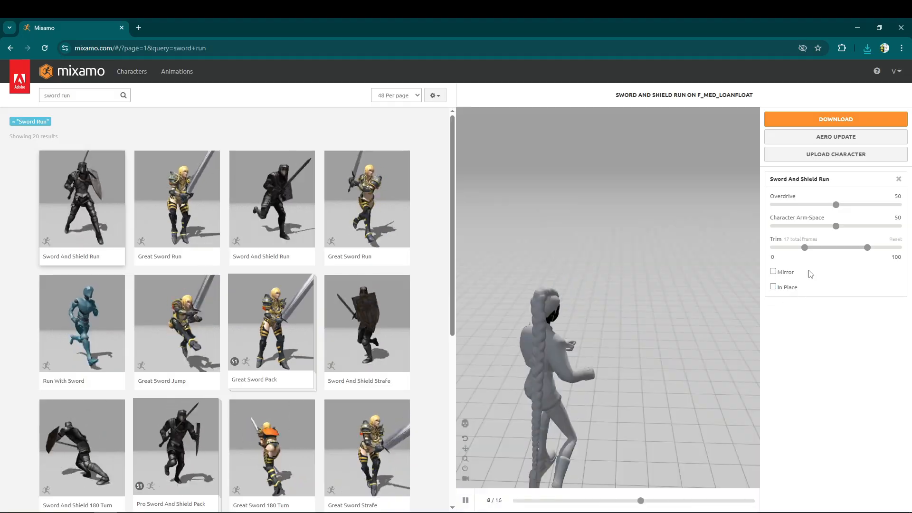
{"action": "left_click", "coordinate": [836, 119]}
{"action": "left_click", "coordinate": [586, 227]}
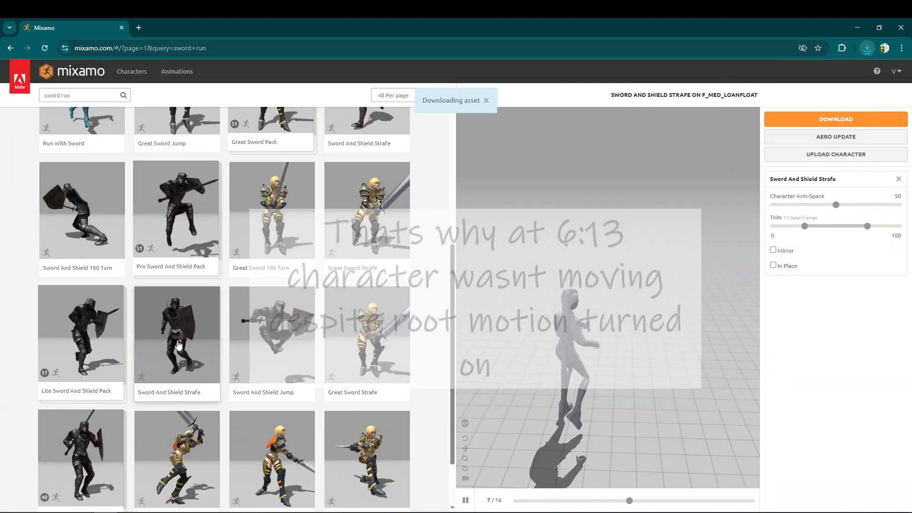
Download the Sword And Shield Strafe animation beside Lite Sword And Shield Pack with In Place off.
{"action": "left_click", "coordinate": [772, 286]}
{"action": "left_click", "coordinate": [772, 286]}
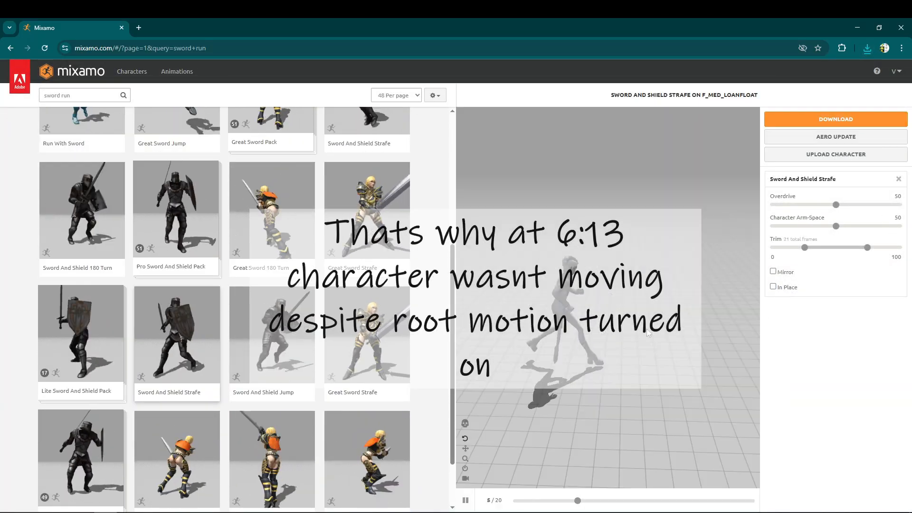
{"action": "left_click", "coordinate": [836, 119]}
{"action": "left_click", "coordinate": [587, 227]}
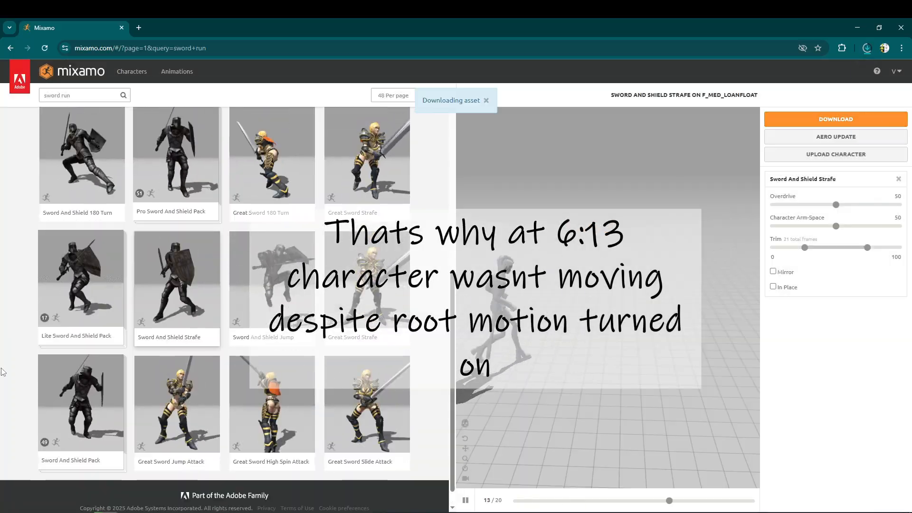
Download the second Sword And Shield Strafe animation, beside Great Sword Pack, with In Place off.
{"action": "left_click", "coordinate": [773, 286]}
{"action": "left_click", "coordinate": [772, 287]}
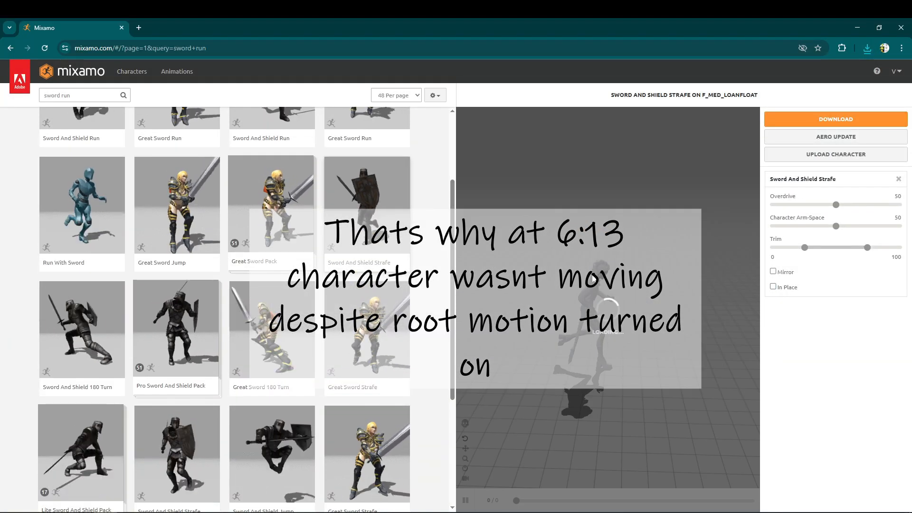
{"action": "left_click", "coordinate": [836, 119]}
{"action": "left_click", "coordinate": [586, 223]}
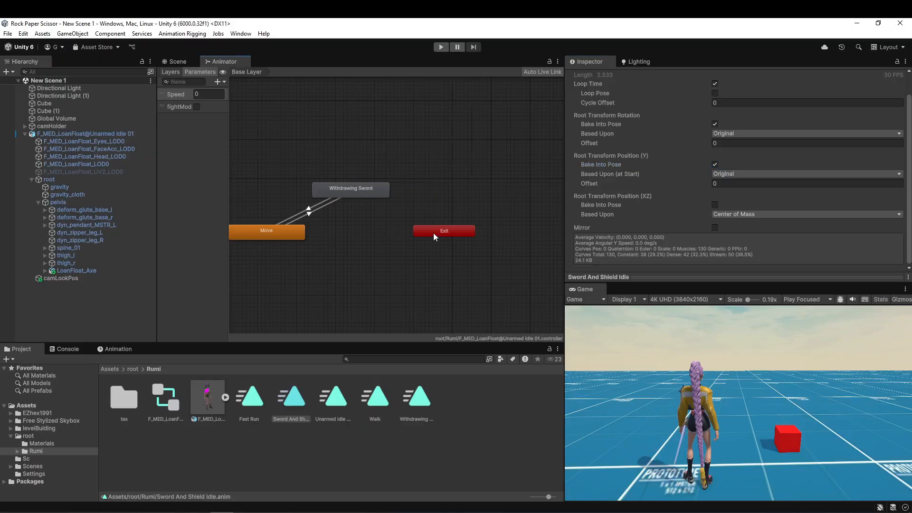
Back in Unity, create a blend tree state in the Animator's base layer and name it FightModeMovement.
{"action": "right_click", "coordinate": [350, 223]}
{"action": "mouse_move", "coordinate": [404, 228]}
{"action": "left_click", "coordinate": [486, 249]}
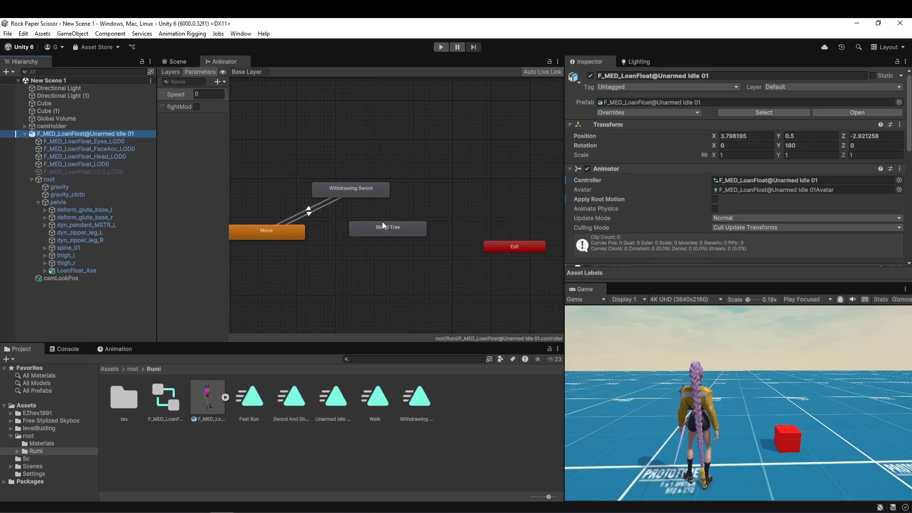
{"action": "left_click", "coordinate": [641, 74]}
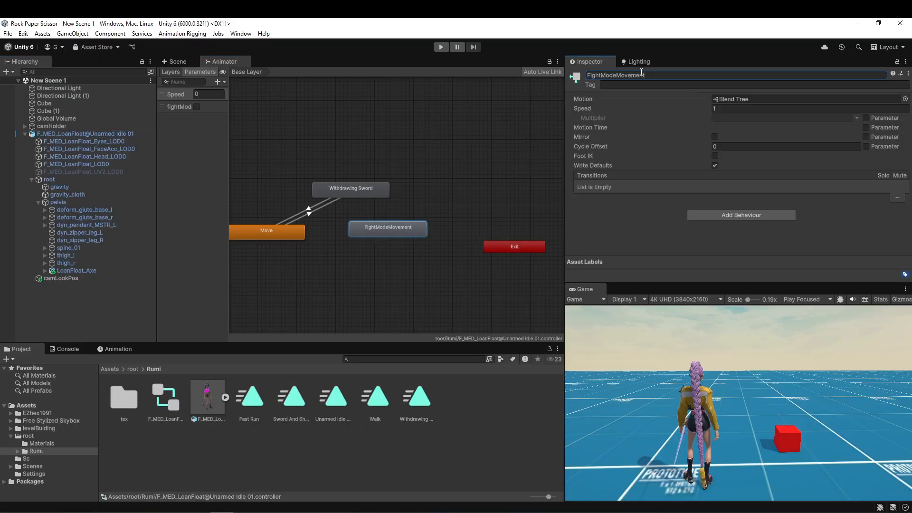
Reposition the FightModeMovement state and make a transition to it from the Withdrawing Sword state.
{"action": "scroll", "coordinate": [366, 241], "scroll_direction": "up", "scroll_amount": 3}
{"action": "left_click_drag", "start_coordinate": [367, 238], "coordinate": [417, 253]}
{"action": "scroll", "coordinate": [256, 224], "scroll_direction": "down", "scroll_amount": 1}
{"action": "right_click", "coordinate": [362, 176]}
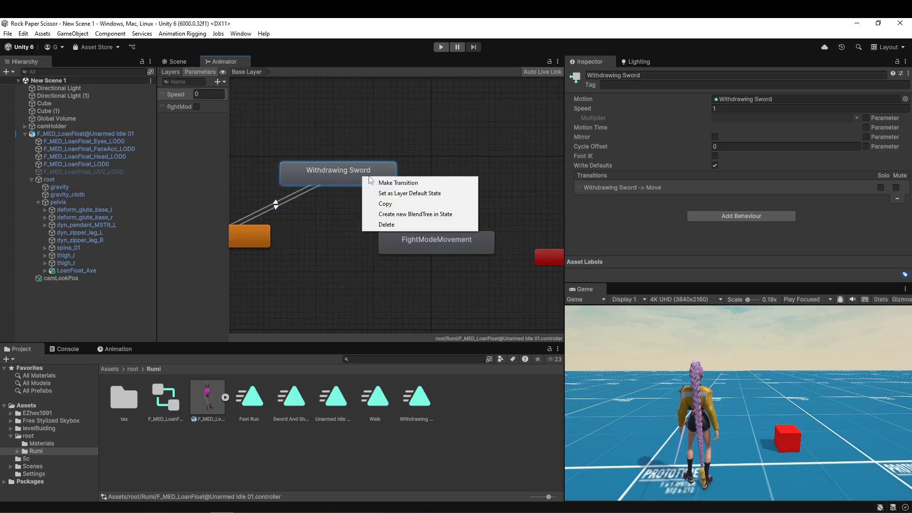
{"action": "left_click", "coordinate": [373, 182]}
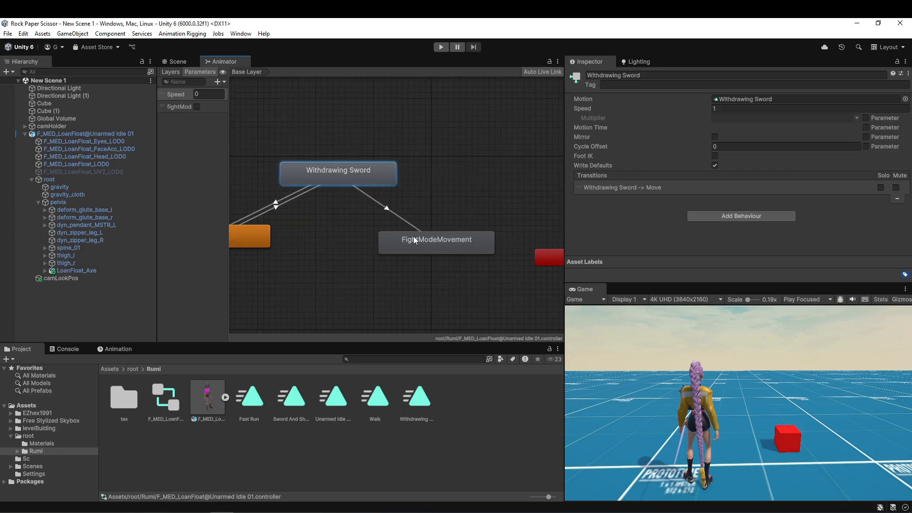
Add the condition fightMode true to the Withdrawing Sword to FightModeMovement transition, keeping Has Exit Time on.
{"action": "left_click", "coordinate": [388, 208]}
{"action": "scroll", "coordinate": [740, 110], "scroll_direction": "down", "scroll_amount": 2}
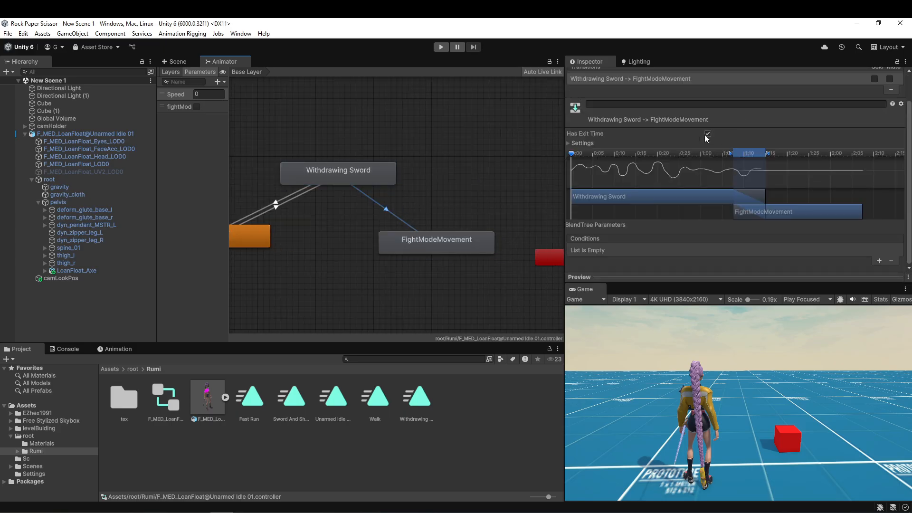
{"action": "left_click", "coordinate": [879, 260]}
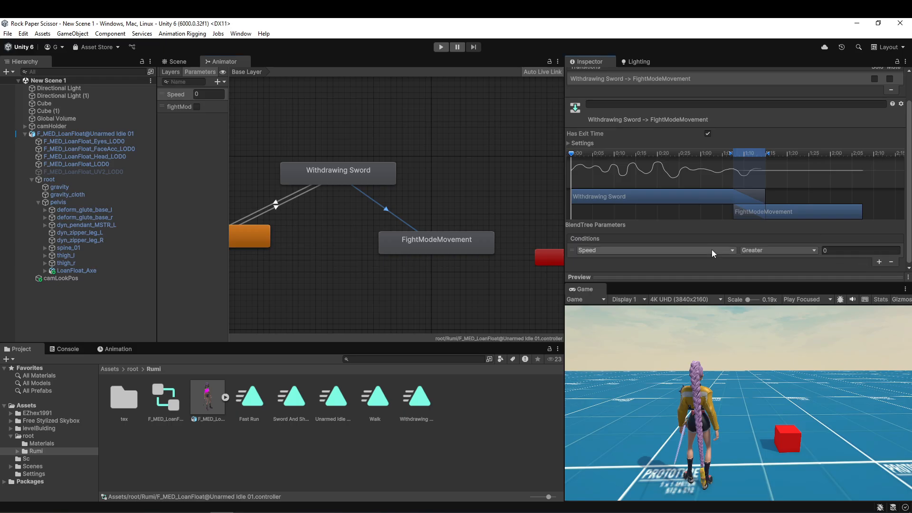
{"action": "left_click", "coordinate": [666, 248]}
{"action": "left_click", "coordinate": [615, 291]}
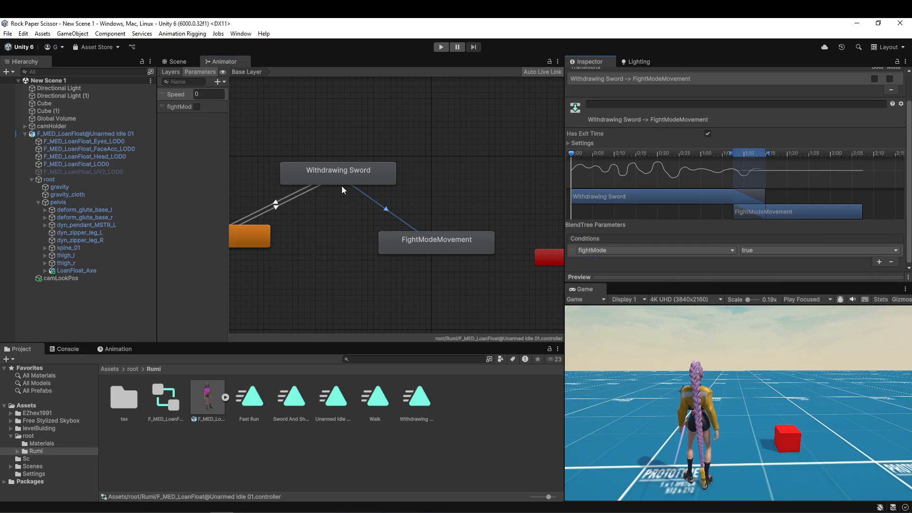
Open the FightModeMovement blend tree and set its Blend Type to 2D Simple Directional.
{"action": "double_click", "coordinate": [436, 239]}
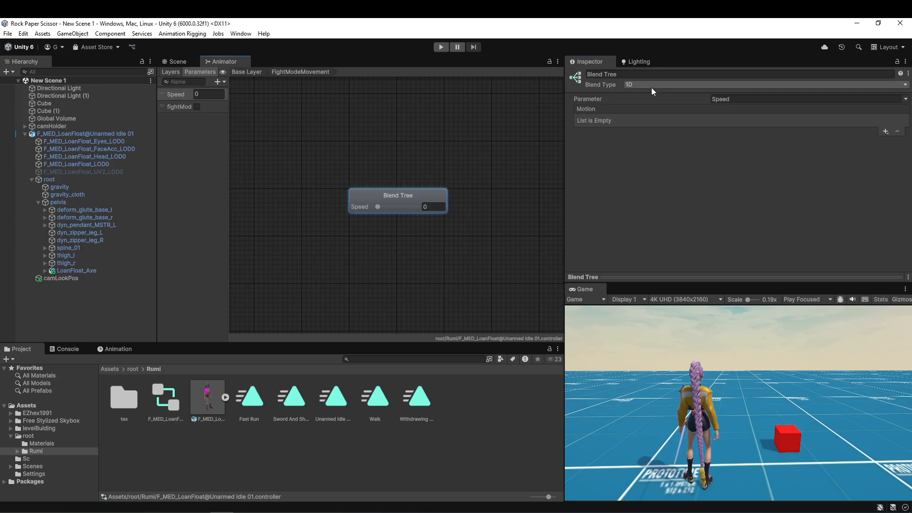
{"action": "left_click", "coordinate": [640, 85]}
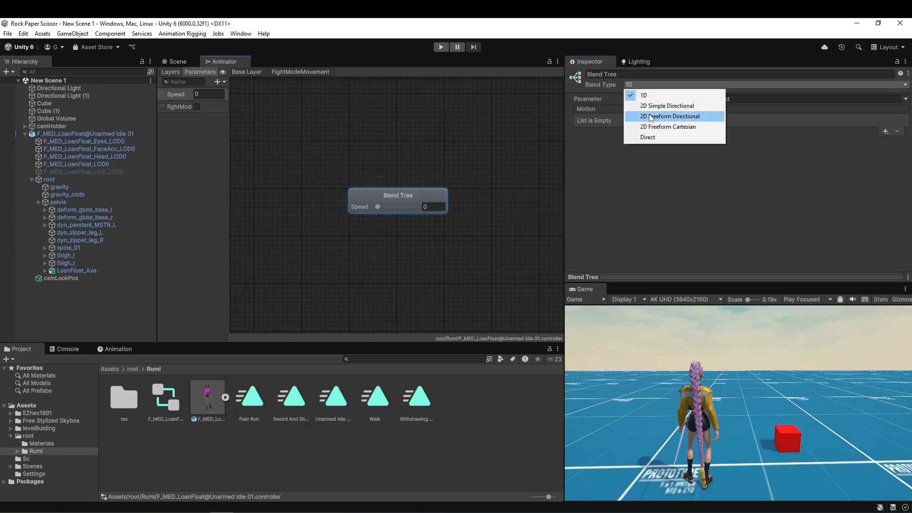
{"action": "left_click", "coordinate": [664, 107]}
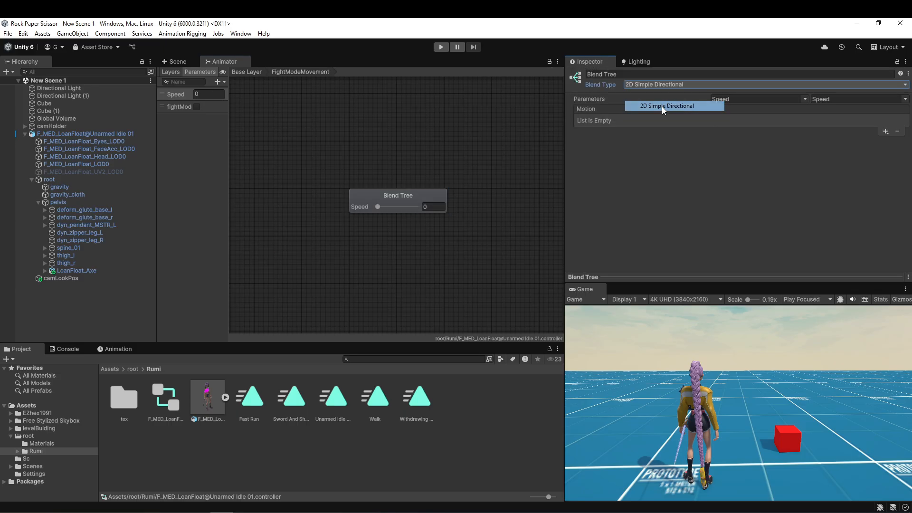
Add two float parameters named InputX and InputZ to the Animator.
{"action": "left_click", "coordinate": [218, 81]}
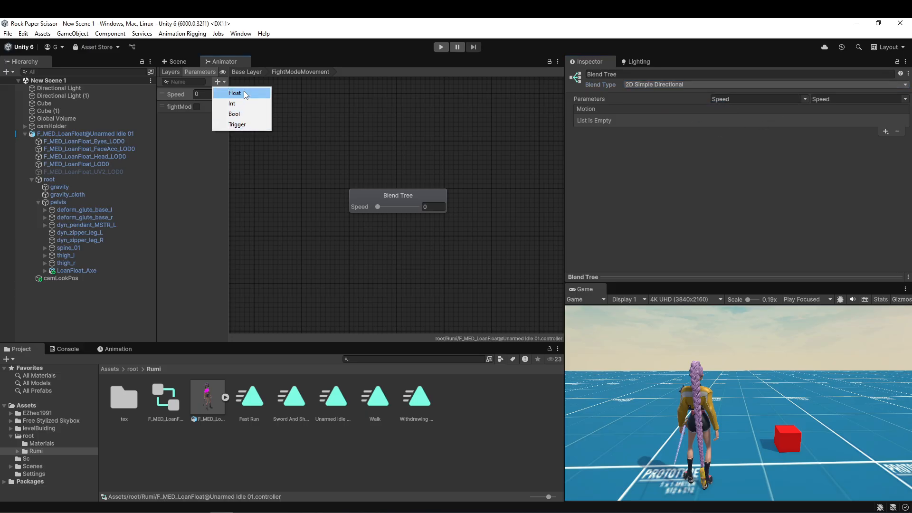
{"action": "left_click", "coordinate": [235, 93]}
{"action": "type", "text": "Input"}
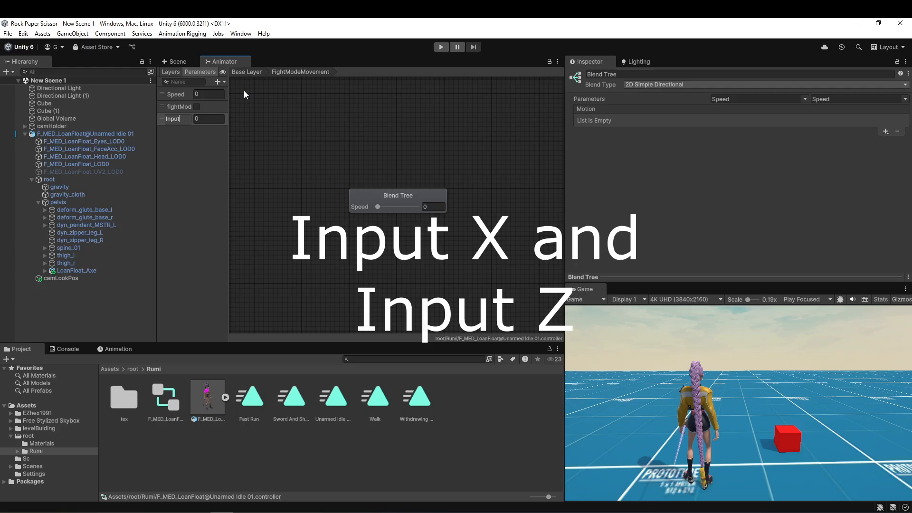
{"action": "type", "text": "X"}
{"action": "key", "text": "Return"}
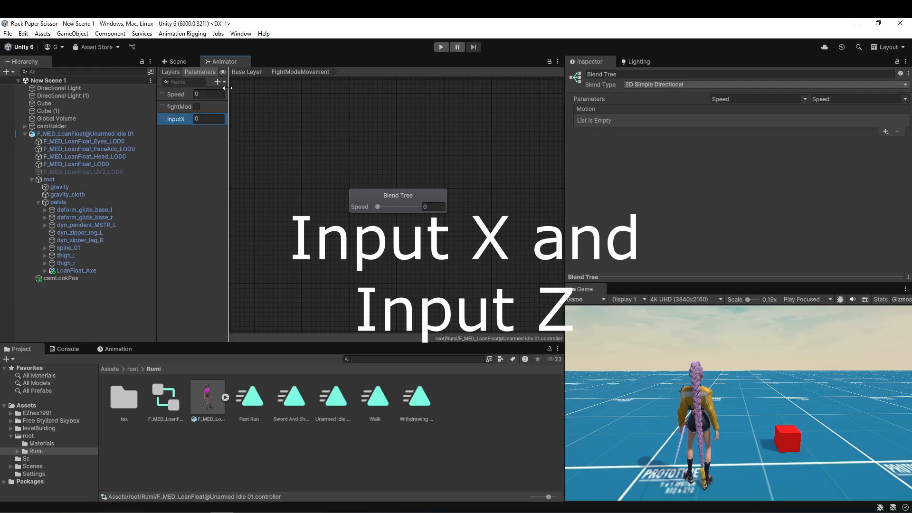
{"action": "left_click", "coordinate": [218, 82]}
{"action": "left_click", "coordinate": [236, 94]}
{"action": "type", "text": "Input"}
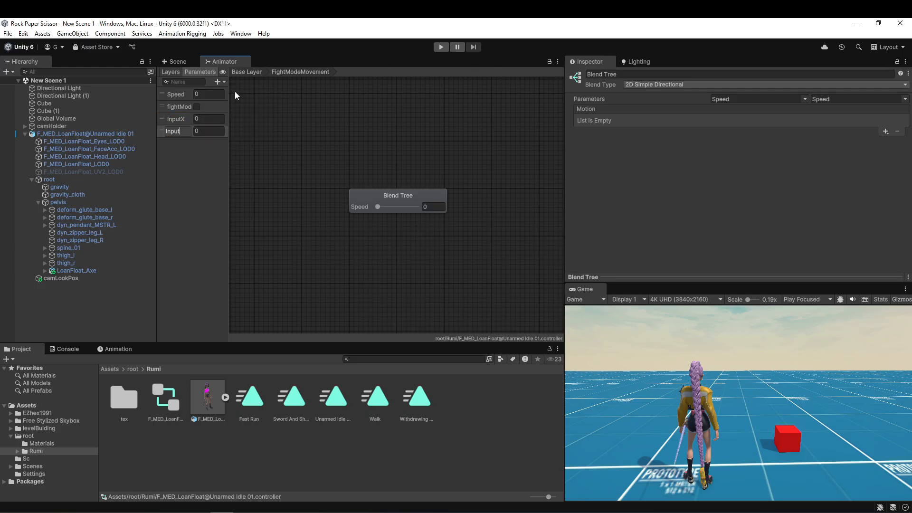
{"action": "type", "text": "Z"}
{"action": "key", "text": "Return"}
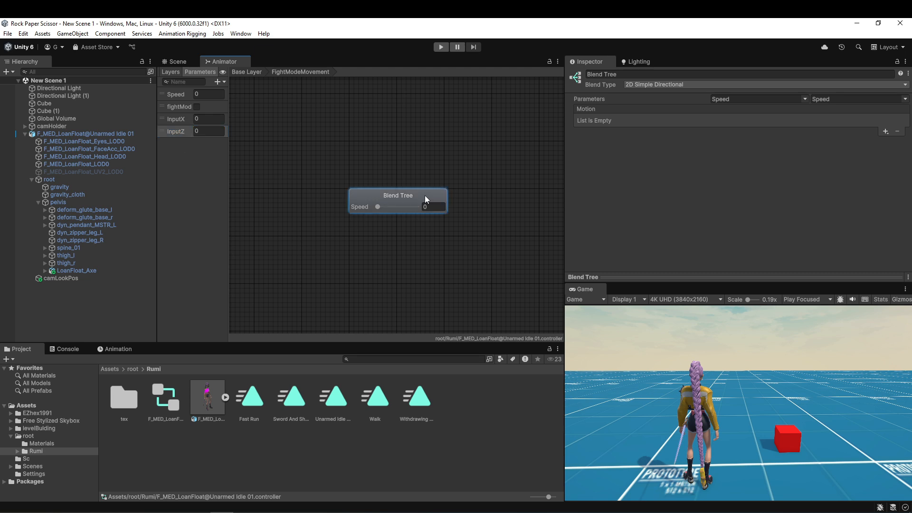
Assign InputX and InputZ as the blend tree's first and second parameters.
{"action": "left_click", "coordinate": [804, 99]}
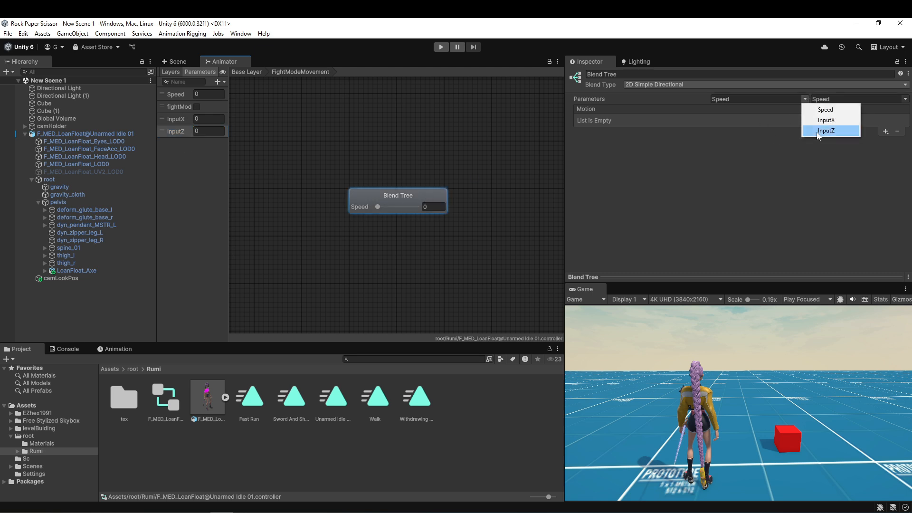
{"action": "left_click", "coordinate": [824, 119]}
{"action": "left_click", "coordinate": [905, 98]}
{"action": "left_click", "coordinate": [874, 130]}
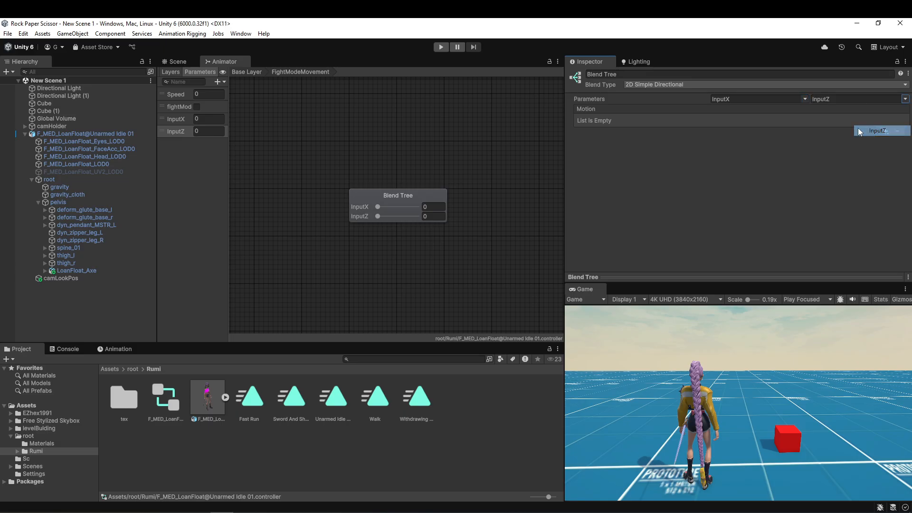
Create a folder named fightModeANimations inside the Rumi folder.
{"action": "right_click", "coordinate": [292, 445]}
{"action": "mouse_move", "coordinate": [337, 185]}
{"action": "left_click", "coordinate": [469, 185]}
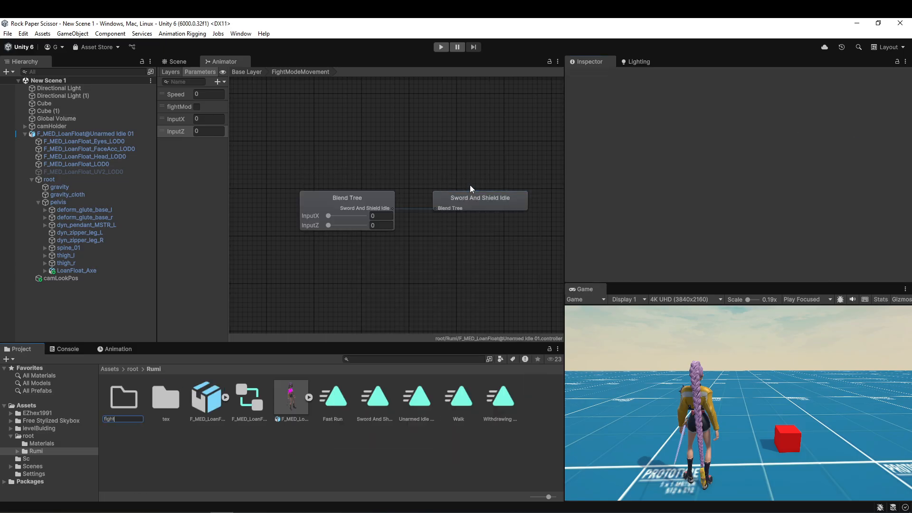
{"action": "type", "text": "fightModeANimations"}
{"action": "key", "text": "Return"}
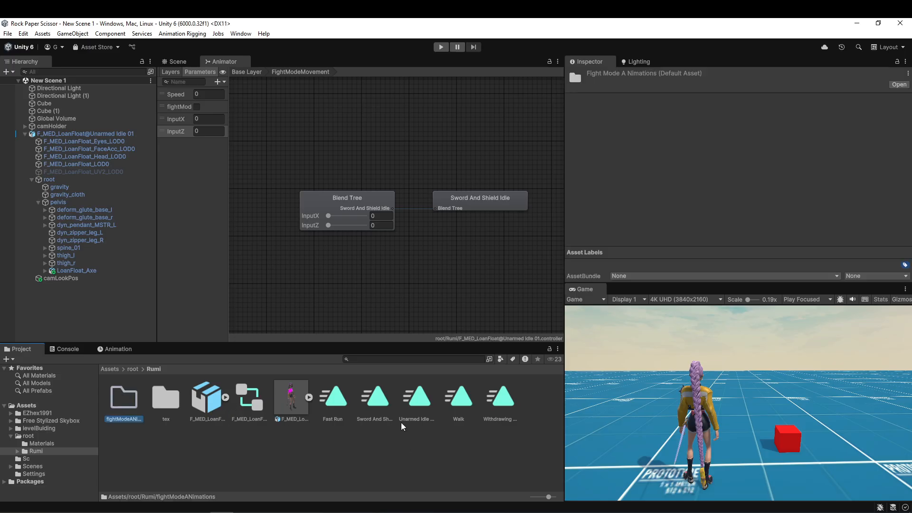
Move the Sword And Shield Idle clip and its F_MED_LoanFloat source model into the fightModeANimations folder.
{"action": "left_click", "coordinate": [375, 403]}
{"action": "left_click", "coordinate": [208, 398], "text": "ctrl"}
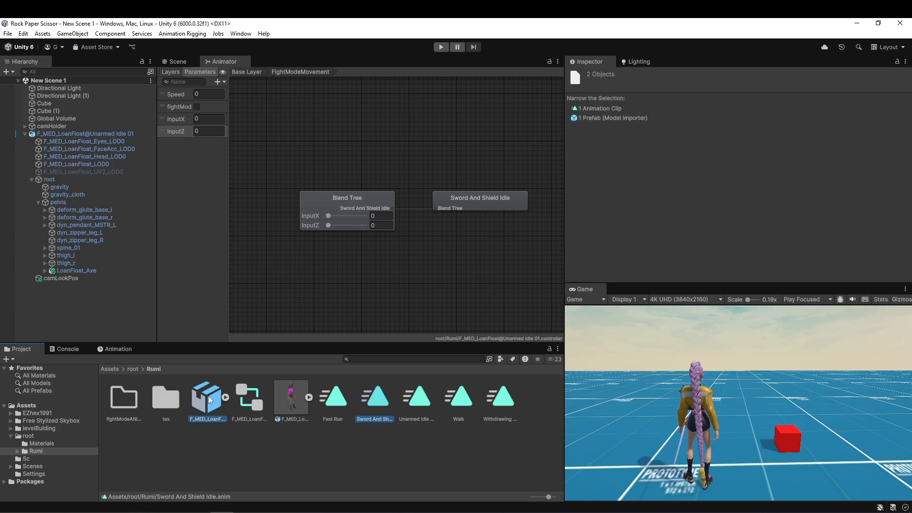
{"action": "left_click_drag", "start_coordinate": [112, 403], "coordinate": [111, 403]}
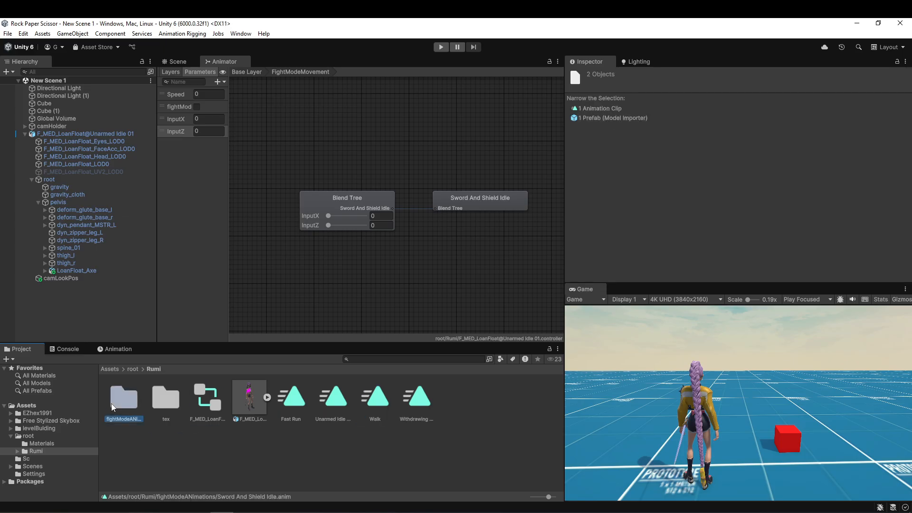
Set the three new sword models' rigs to Humanoid, copying the F_MED_LoanFloat@Unarmed Idle 01Avatar, and apply the import settings.
{"action": "double_click", "coordinate": [112, 403]}
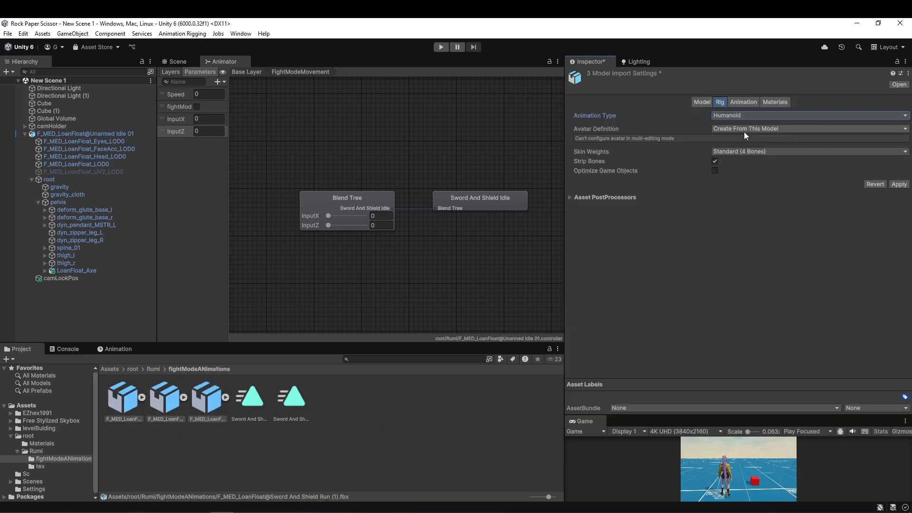
{"action": "left_click", "coordinate": [745, 129]}
{"action": "left_click", "coordinate": [755, 162]}
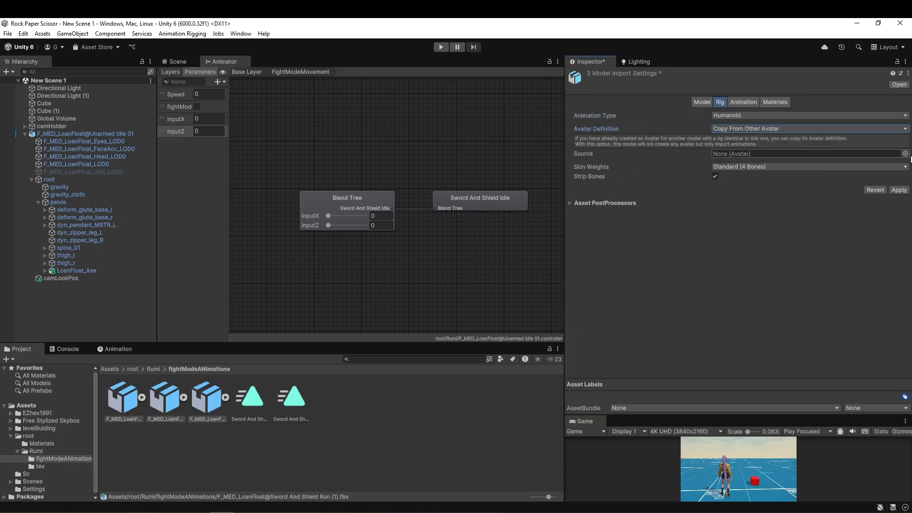
{"action": "left_click", "coordinate": [904, 154]}
{"action": "double_click", "coordinate": [366, 201]}
{"action": "left_click", "coordinate": [779, 154]}
{"action": "left_click", "coordinate": [900, 190]}
{"action": "left_click", "coordinate": [63, 459]}
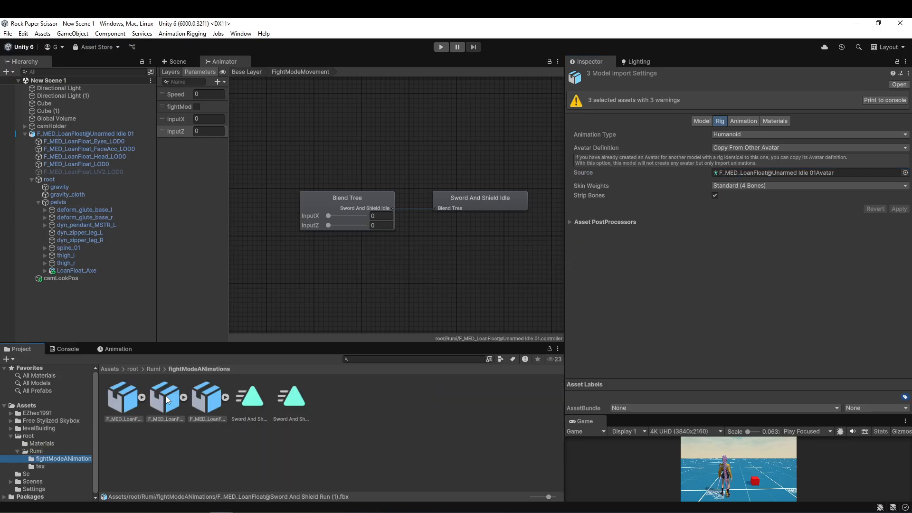
Duplicate the animation clips contained in the three sword models as standalone clips in the fightModeANimations folder.
{"action": "left_click", "coordinate": [235, 397]}
{"action": "left_click", "coordinate": [189, 397]}
{"action": "left_click", "coordinate": [143, 397]}
{"action": "left_click", "coordinate": [217, 397]}
{"action": "left_click", "coordinate": [354, 397], "text": "ctrl"}
{"action": "left_click", "coordinate": [482, 396], "text": "ctrl"}
{"action": "key", "text": "ctrl+d"}
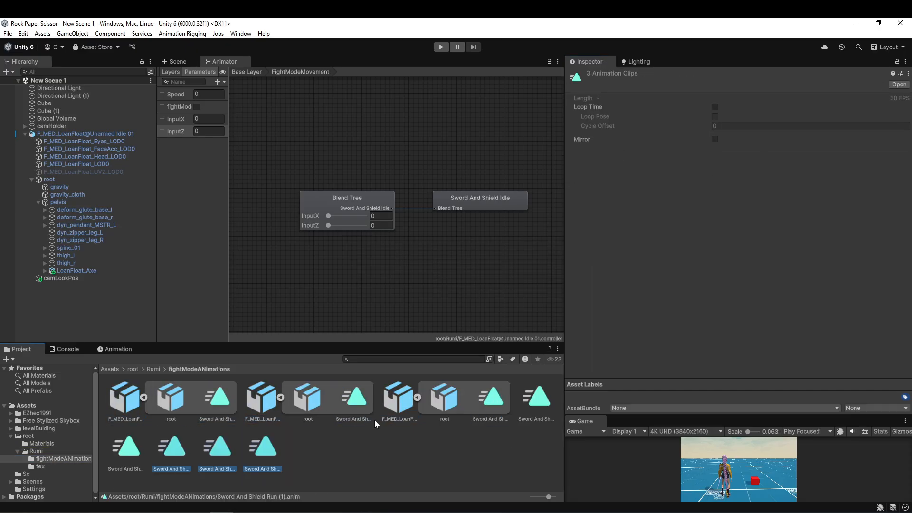
Delete the three F_MED_LoanFloat source models from the fightModeANimations folder, keeping the extracted clips.
{"action": "left_click", "coordinate": [143, 397]}
{"action": "left_click", "coordinate": [189, 397]}
{"action": "left_click", "coordinate": [208, 399]}
{"action": "left_click", "coordinate": [118, 406], "text": "shift"}
{"action": "key", "text": "Delete"}
{"action": "key", "text": "Return"}
Enable Loop Time and Bake Into Pose for root rotation and Y position, based on Original, on the three extracted run and strafe clips.
{"action": "left_click", "coordinate": [126, 406]}
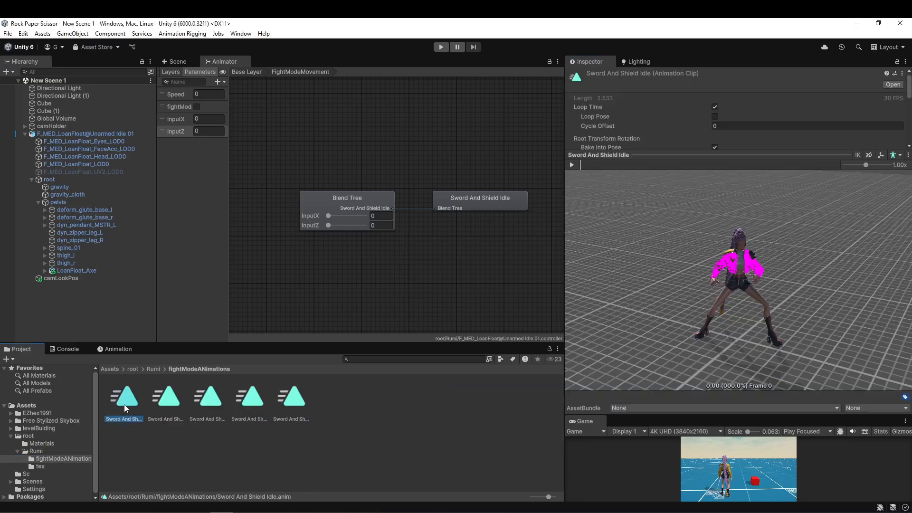
{"action": "left_click", "coordinate": [291, 397]}
{"action": "left_click", "coordinate": [207, 397], "text": "shift"}
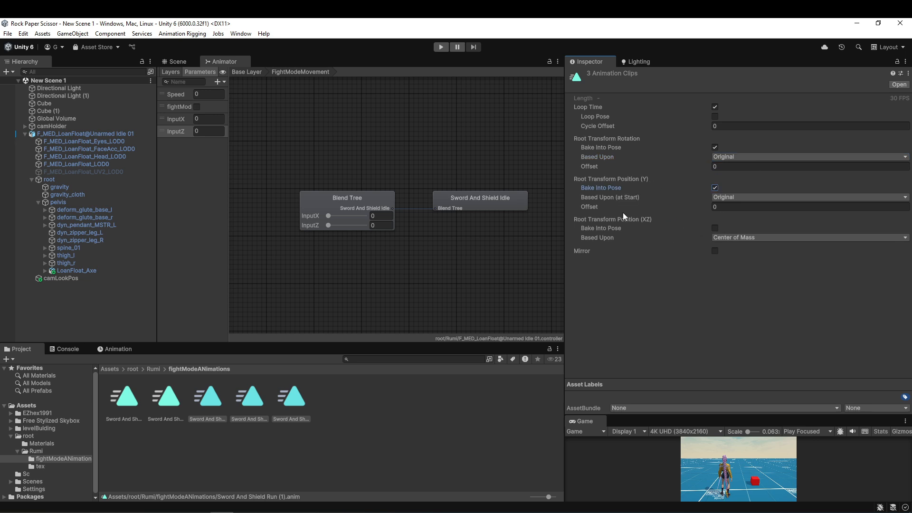
Go through the sword clips one by one to examine which idle, run and strafe animation each contains.
{"action": "left_click", "coordinate": [165, 405]}
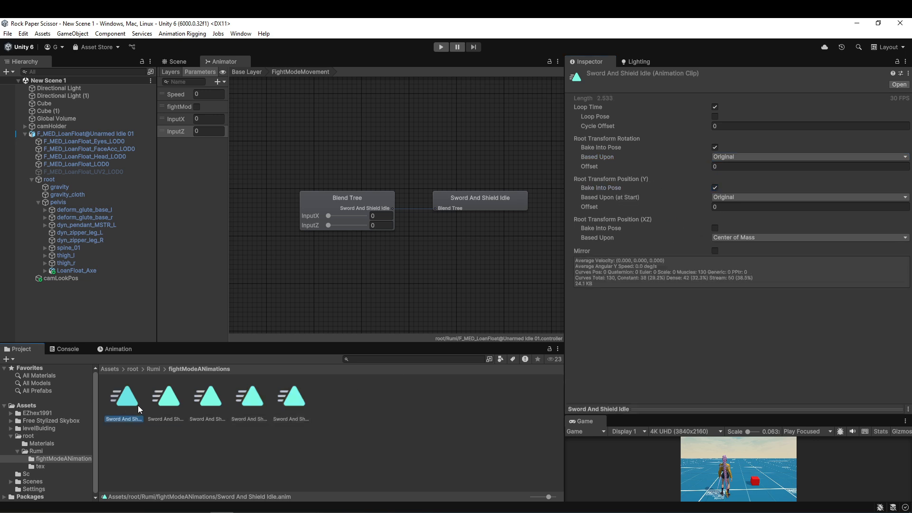
{"action": "key", "text": "Right"}
{"action": "key", "text": "Right"}
{"action": "key", "text": "Right"}
{"action": "key", "text": "Right"}
{"action": "key", "text": "Left"}
{"action": "key", "text": "Left"}
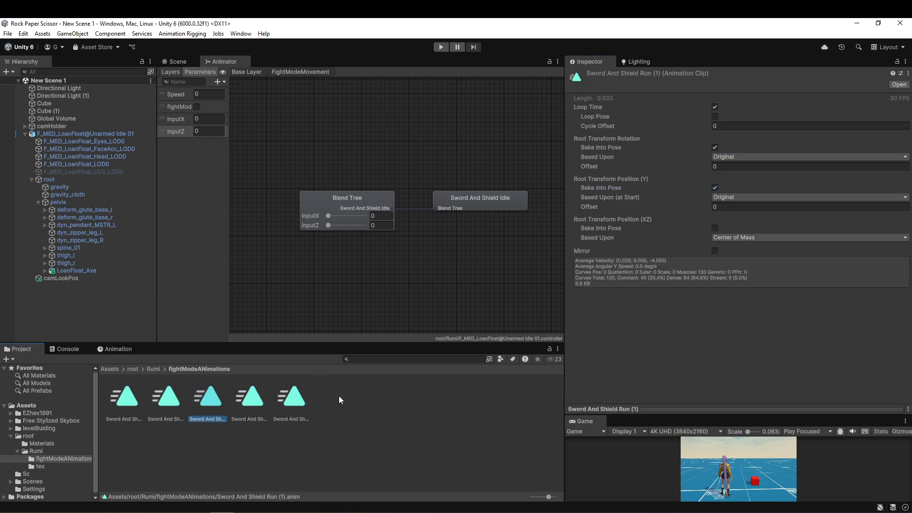
{"action": "key", "text": "Left"}
{"action": "key", "text": "Left"}
{"action": "key", "text": "Right"}
{"action": "key", "text": "Right"}
Preview the Run (1) and strafe clips and rename them by direction with the endings Run Back, Strafe LEft and Strafe Right.
{"action": "left_click", "coordinate": [780, 409]}
{"action": "left_click", "coordinate": [571, 165]}
{"action": "left_click", "coordinate": [254, 419]}
{"action": "left_click", "coordinate": [571, 164]}
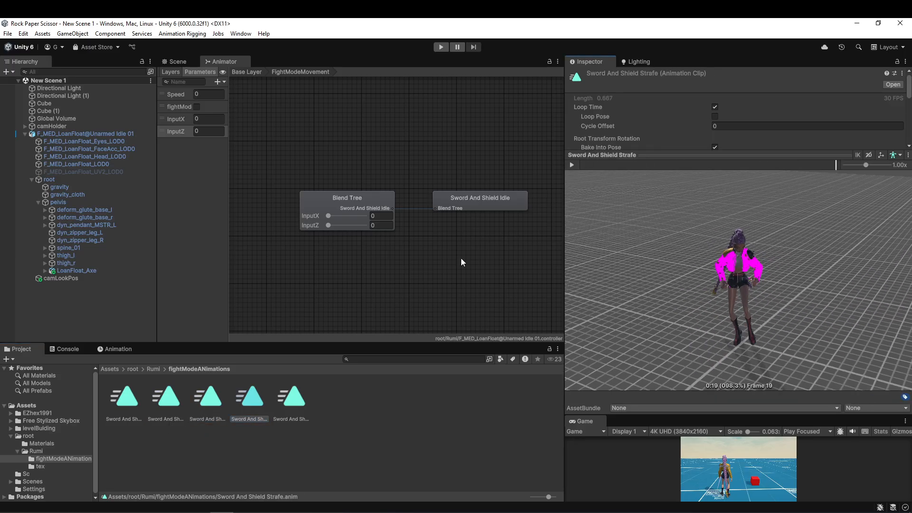
{"action": "left_click", "coordinate": [244, 419]}
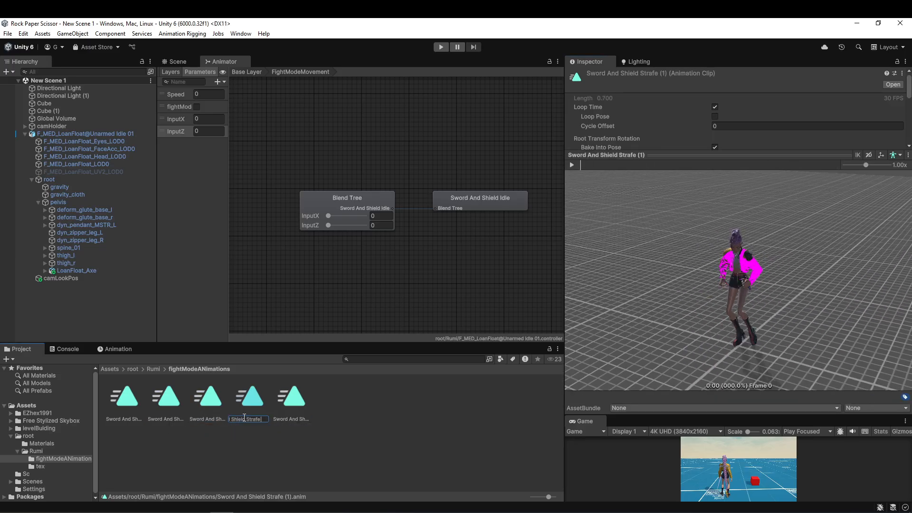
{"action": "key", "text": "Escape"}
Add a second motion to the fight mode blend tree and assign the Sword And Shield Run clip to it.
{"action": "left_click", "coordinate": [374, 200]}
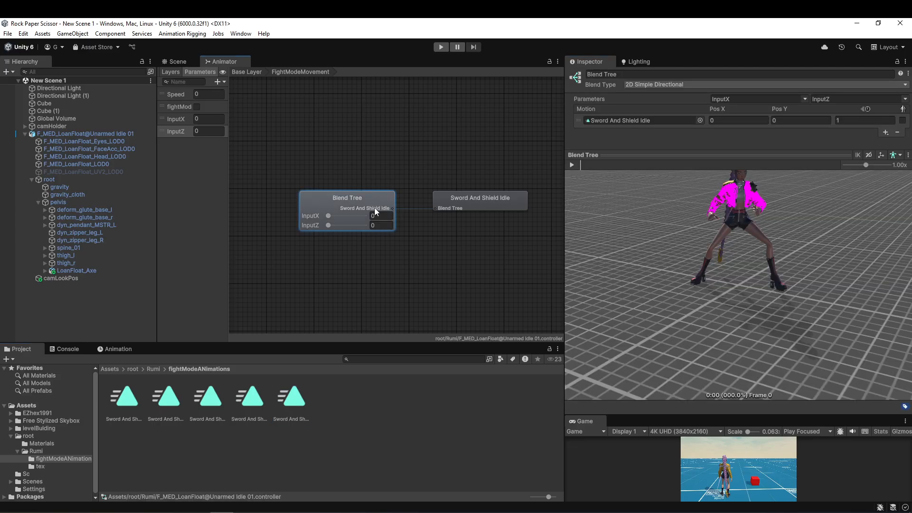
{"action": "left_click_drag", "start_coordinate": [731, 153], "coordinate": [708, 338]}
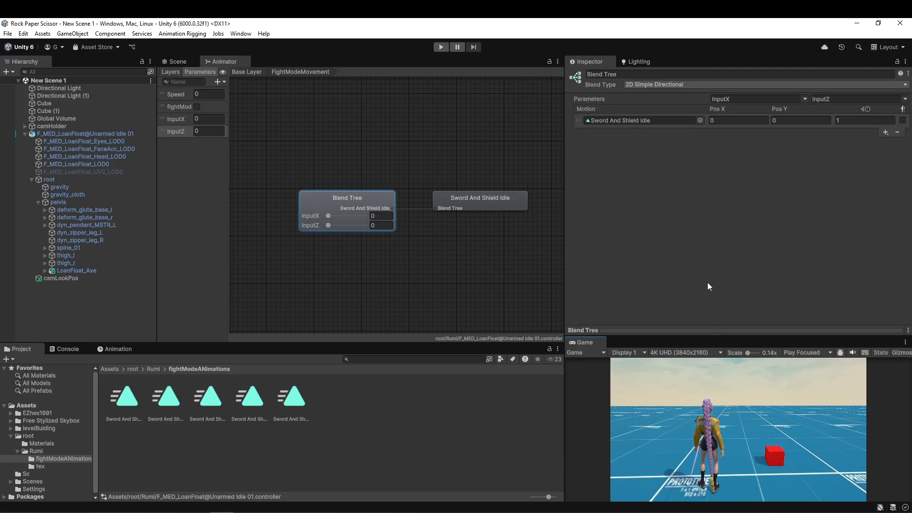
{"action": "left_click", "coordinate": [885, 132]}
{"action": "left_click", "coordinate": [876, 142]}
{"action": "left_click_drag", "start_coordinate": [548, 496], "coordinate": [530, 497]}
{"action": "left_click_drag", "start_coordinate": [167, 385], "coordinate": [636, 246]}
Add three more motions to the blend tree and assign the Run Back, Strafe LEft and Strafe Right clips.
{"action": "left_click", "coordinate": [885, 258]}
{"action": "left_click", "coordinate": [876, 267]}
{"action": "left_click", "coordinate": [886, 269]}
{"action": "left_click", "coordinate": [876, 278]}
{"action": "left_click", "coordinate": [885, 279]}
{"action": "left_click", "coordinate": [876, 289]}
{"action": "left_click_drag", "start_coordinate": [153, 393], "coordinate": [636, 257]}
{"action": "left_click_drag", "start_coordinate": [153, 401], "coordinate": [636, 268]}
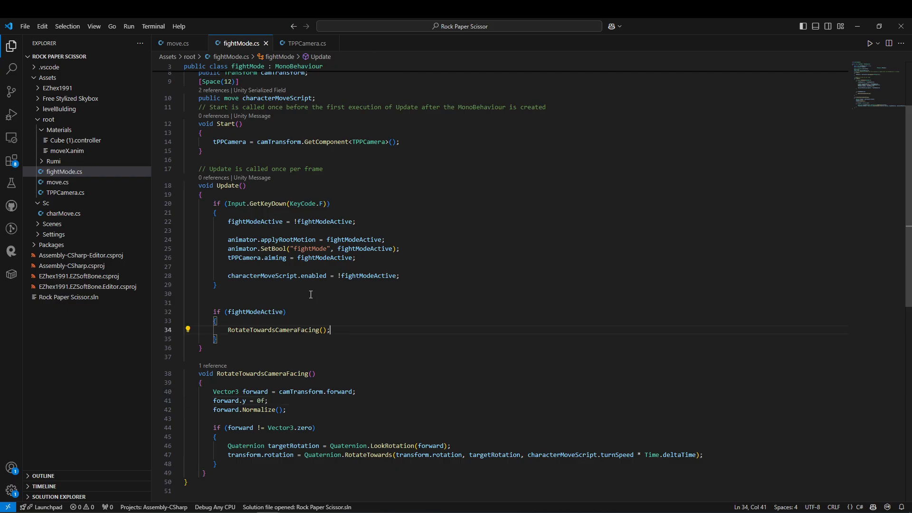
Switch to Visual Studio Code and declare float InputX and float InputZ below the tPPCamera field in fightMode.cs.
{"action": "scroll", "coordinate": [310, 295], "scroll_direction": "up", "scroll_amount": 4}
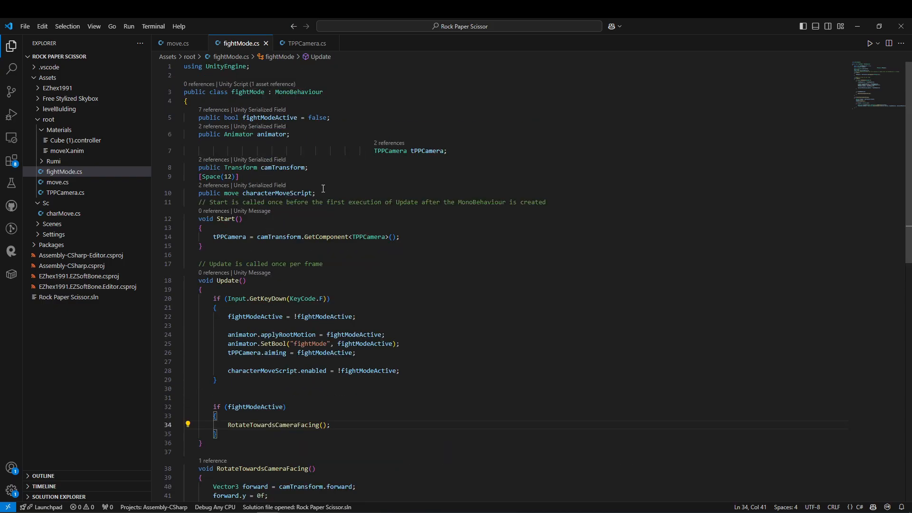
{"action": "key", "text": "Return"}
{"action": "type", "text": "float "}
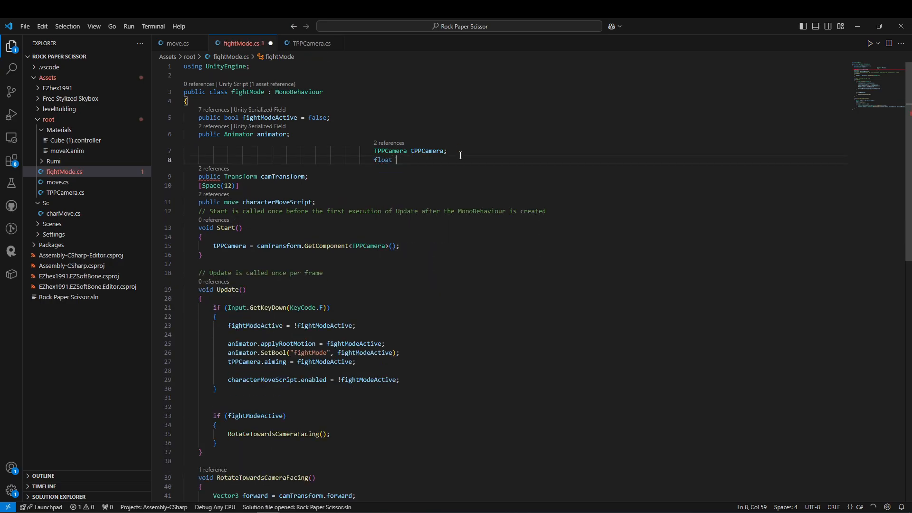
{"action": "type", "text": "InputX;"}
{"action": "key", "text": "Return"}
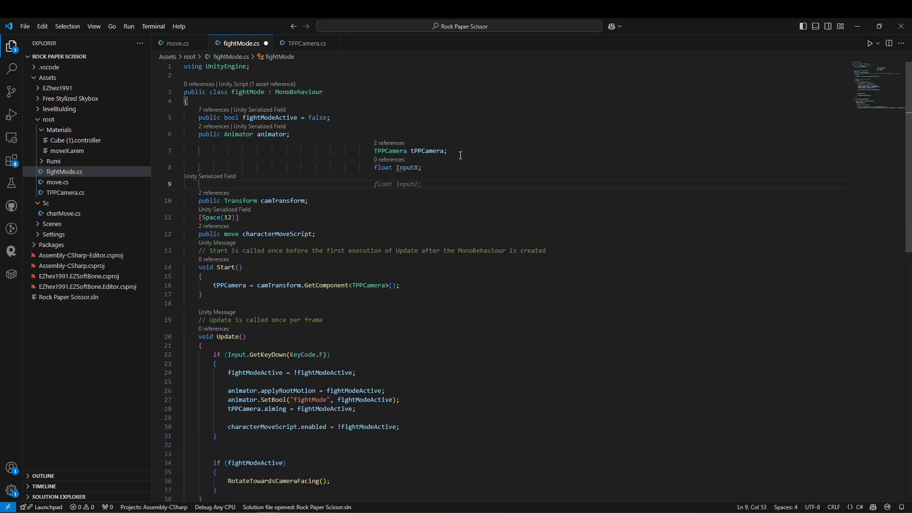
{"action": "left_click", "coordinate": [171, 184]}
{"action": "key", "text": "Tab"}
{"action": "key", "text": "Tab"}
{"action": "key", "text": "Tab"}
{"action": "key", "text": "Tab"}
{"action": "key", "text": "Tab"}
{"action": "key", "text": "Tab"}
{"action": "key", "text": "Tab"}
{"action": "key", "text": "Tab"}
{"action": "key", "text": "Tab"}
{"action": "key", "text": "Tab"}
{"action": "key", "text": "Tab"}
{"action": "key", "text": "Tab"}
{"action": "left_click", "coordinate": [490, 195]}
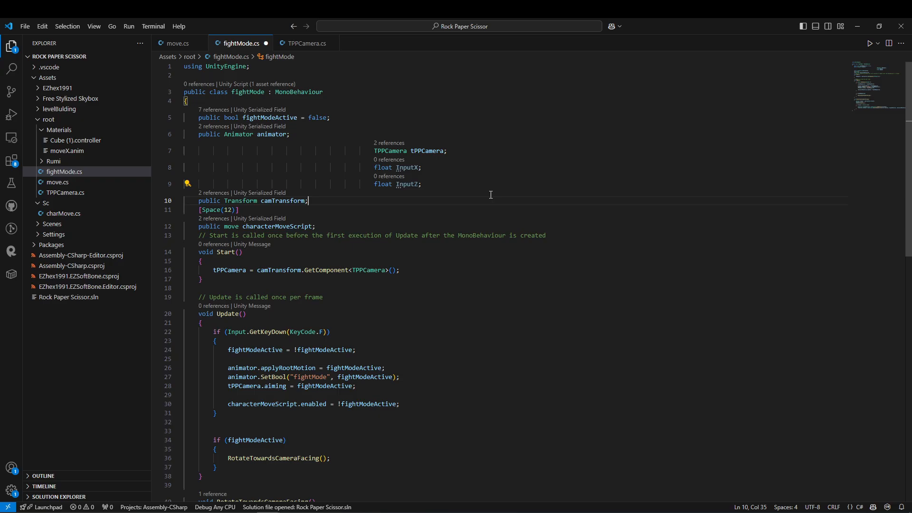
Call AnimateMovement() after RotateTowardsCameraFacing() inside the fightModeActive check in Update.
{"action": "double_click", "coordinate": [407, 184]}
{"action": "scroll", "coordinate": [422, 142], "scroll_direction": "down", "scroll_amount": 4}
{"action": "scroll", "coordinate": [227, 247], "scroll_direction": "down", "scroll_amount": 3}
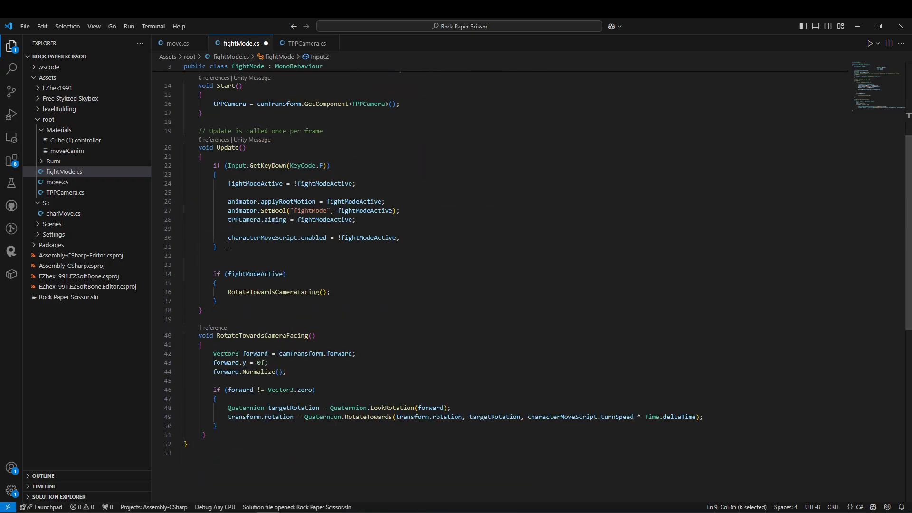
{"action": "left_click", "coordinate": [340, 292]}
{"action": "key", "text": "Return"}
{"action": "type", "text": "AnimatrMovement()"}
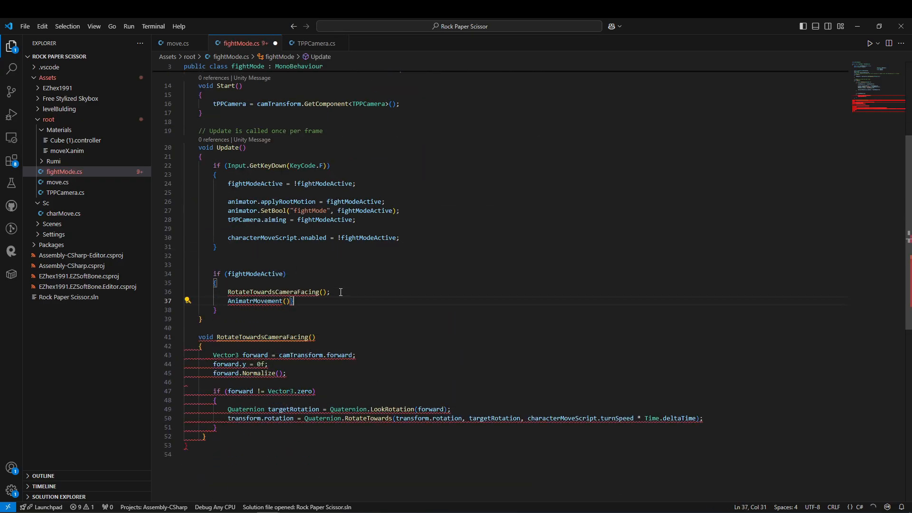
{"action": "type", "text": ";"}
{"action": "scroll", "coordinate": [302, 311], "scroll_direction": "down", "scroll_amount": 2}
Create an empty void AnimateMovement() method below RotateTowardsCameraFacing.
{"action": "left_click", "coordinate": [216, 396]}
{"action": "key", "text": "Return"}
{"action": "key", "text": "Return"}
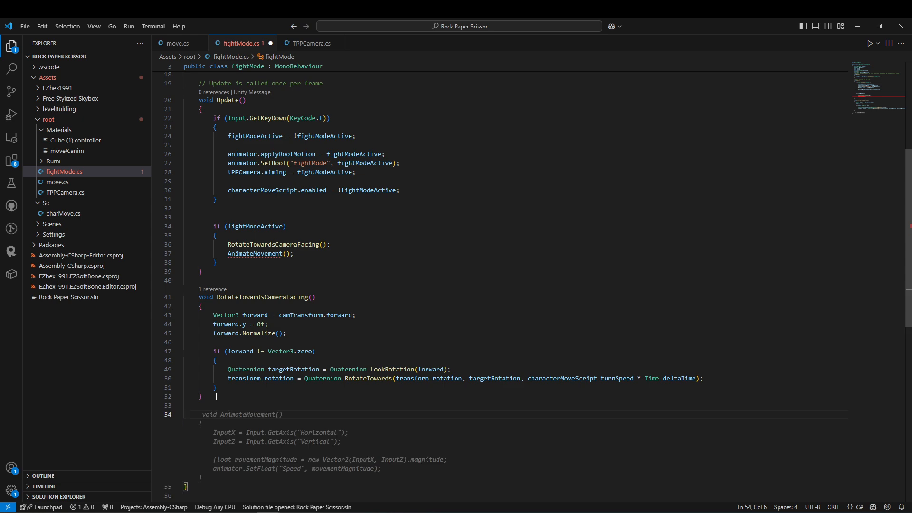
{"action": "type", "text": "void Animato"}
{"action": "key", "text": "BackSpace"}
{"action": "type", "text": "eMovement()"}
{"action": "key", "text": "Return"}
{"action": "type", "text": "{"}
{"action": "key", "text": "Return"}
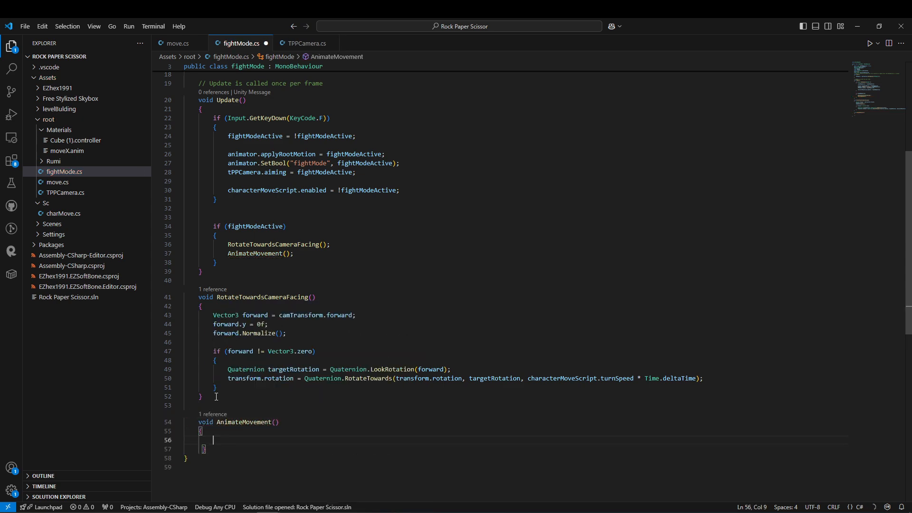
Read the Horizontal and Vertical axes into InputX and InputZ in AnimateMovement, removing the suggested movementMagnitude and Speed lines.
{"action": "scroll", "coordinate": [295, 381], "scroll_direction": "down", "scroll_amount": 1}
{"action": "left_click", "coordinate": [252, 419]}
{"action": "scroll", "coordinate": [323, 369], "scroll_direction": "up", "scroll_amount": 4}
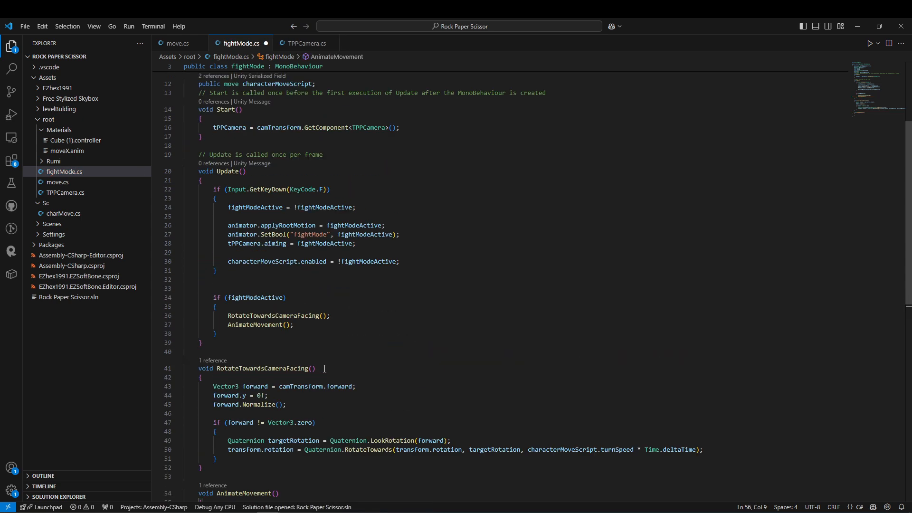
{"action": "scroll", "coordinate": [324, 369], "scroll_direction": "down", "scroll_amount": 3}
{"action": "type", "text": "Inpu"}
{"action": "key", "text": "Down"}
{"action": "key", "text": "Down"}
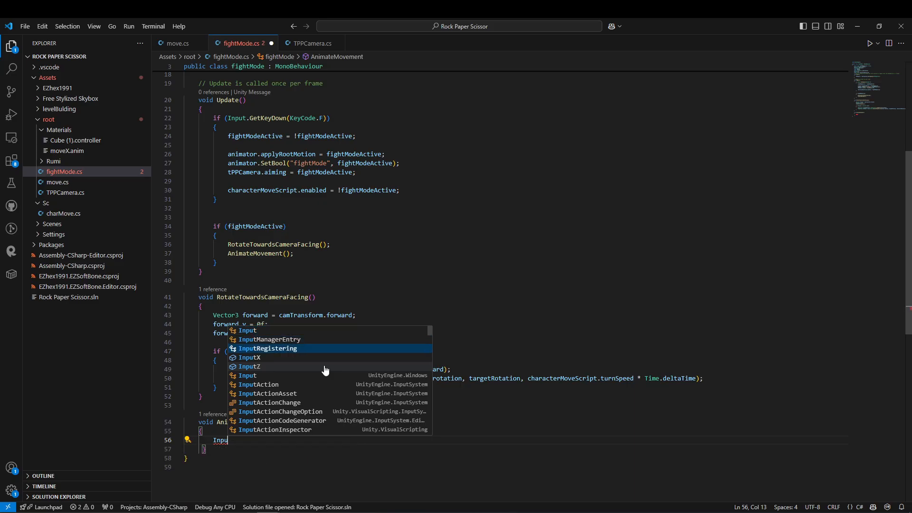
{"action": "key", "text": "Tab"}
{"action": "left_click_drag", "start_coordinate": [170, 466], "coordinate": [170, 476]}
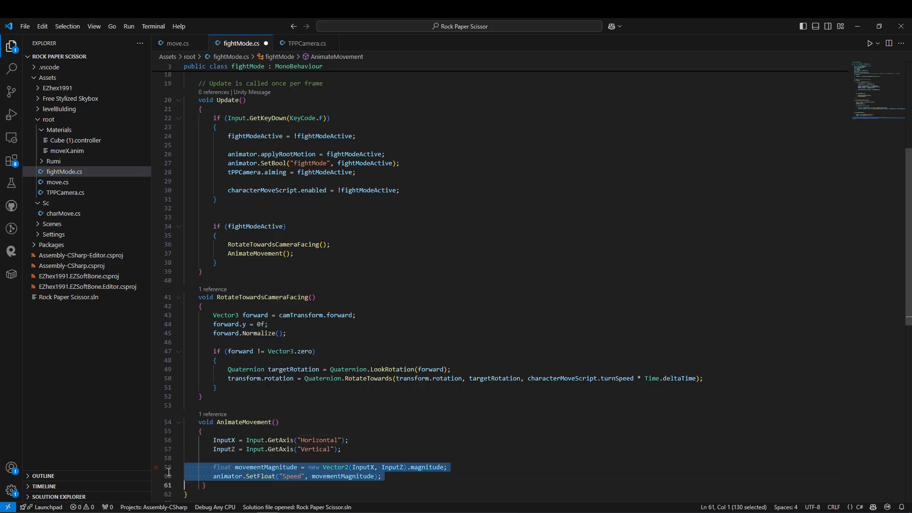
{"action": "key", "text": "BackSpace"}
{"action": "left_click_drag", "start_coordinate": [350, 436], "coordinate": [188, 417]}
{"action": "scroll", "coordinate": [309, 468], "scroll_direction": "down", "scroll_amount": 3}
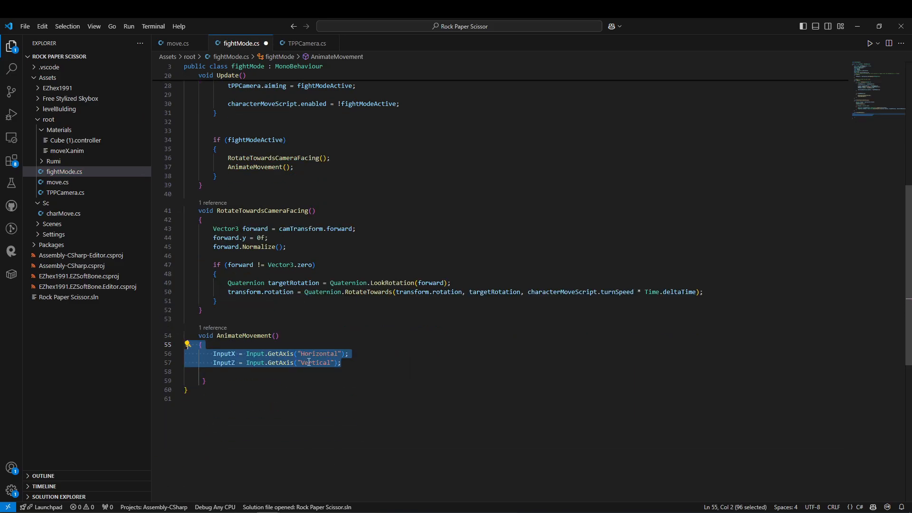
Pass the values to the animator with SetFloat("InputX", InputX) and SetFloat("InputZ", InputZ) in AnimateMovement.
{"action": "left_click", "coordinate": [364, 363]}
{"action": "key", "text": "Return"}
{"action": "key", "text": "Return"}
{"action": "type", "text": "ani"}
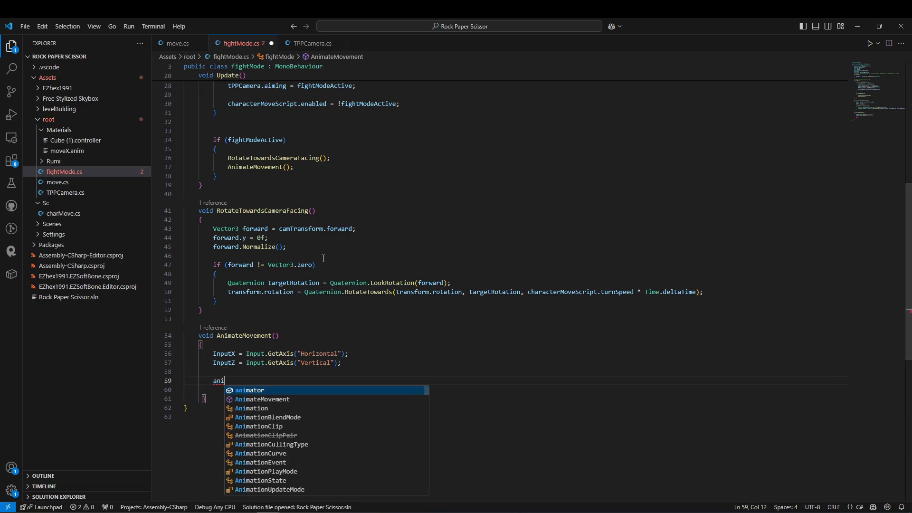
{"action": "type", "text": "mator.setf"}
{"action": "key", "text": "Tab"}
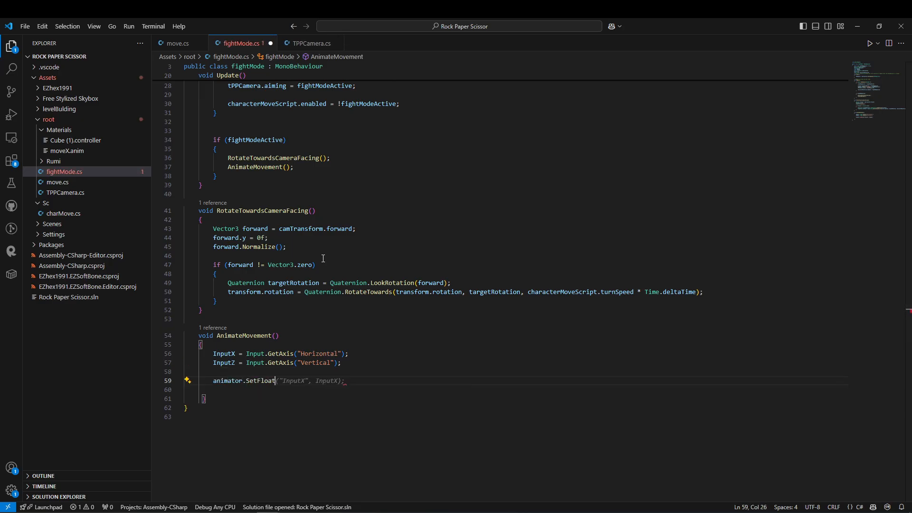
{"action": "key", "text": "Tab"}
{"action": "key", "text": "Return"}
{"action": "key", "text": "Tab"}
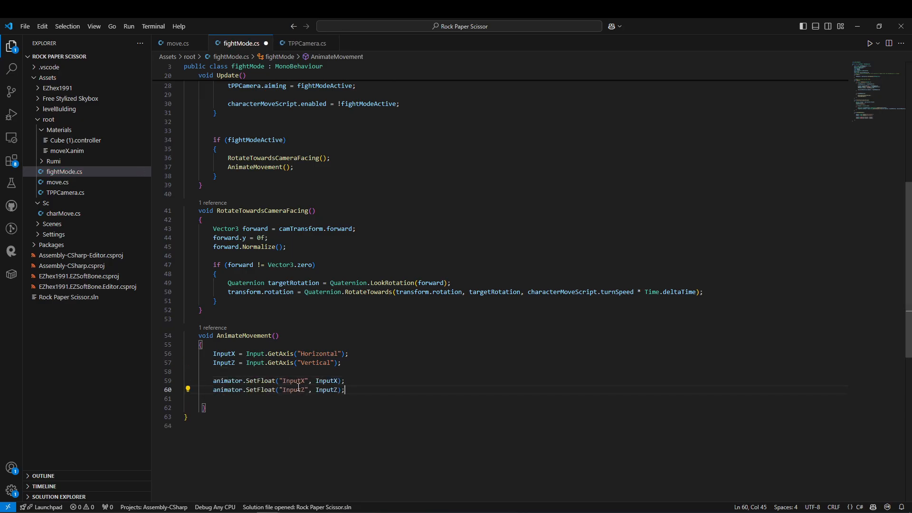
Switch back to Unity and set the fight mode blend tree's InputX preview value to about -0.71.
{"action": "key", "text": "alt+Tab"}
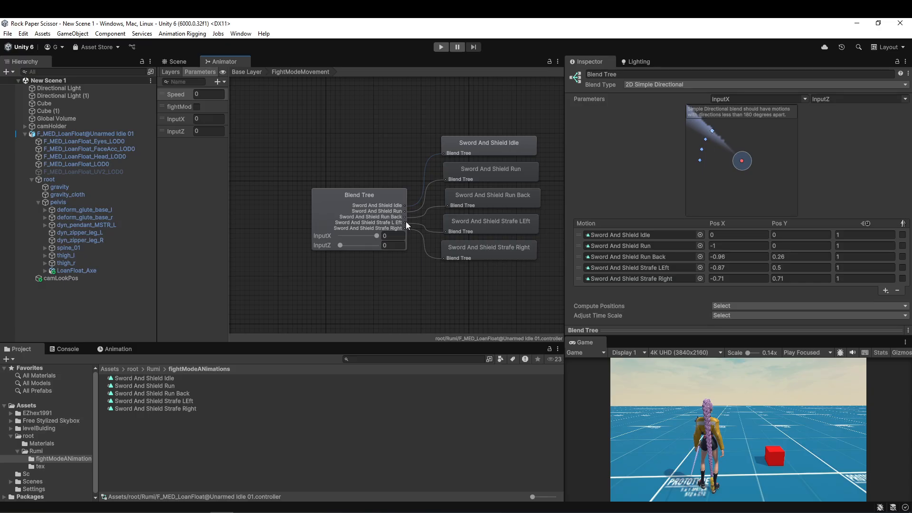
{"action": "left_click", "coordinate": [138, 133]}
{"action": "scroll", "coordinate": [613, 229], "scroll_direction": "down", "scroll_amount": 5}
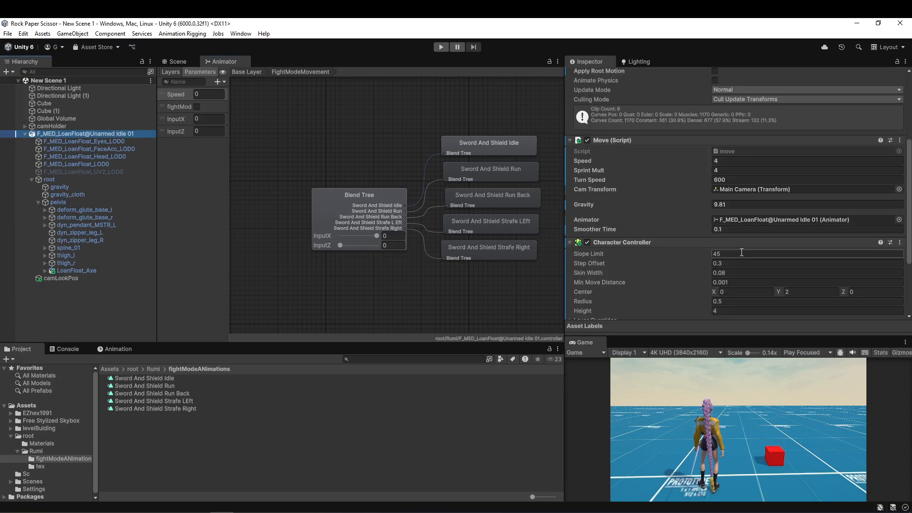
{"action": "left_click", "coordinate": [362, 235]}
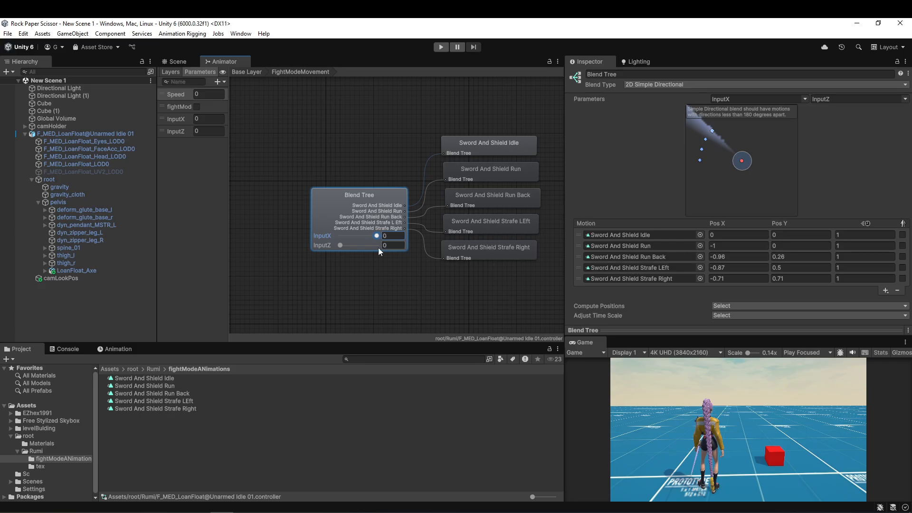
{"action": "left_click_drag", "start_coordinate": [376, 236], "coordinate": [346, 239]}
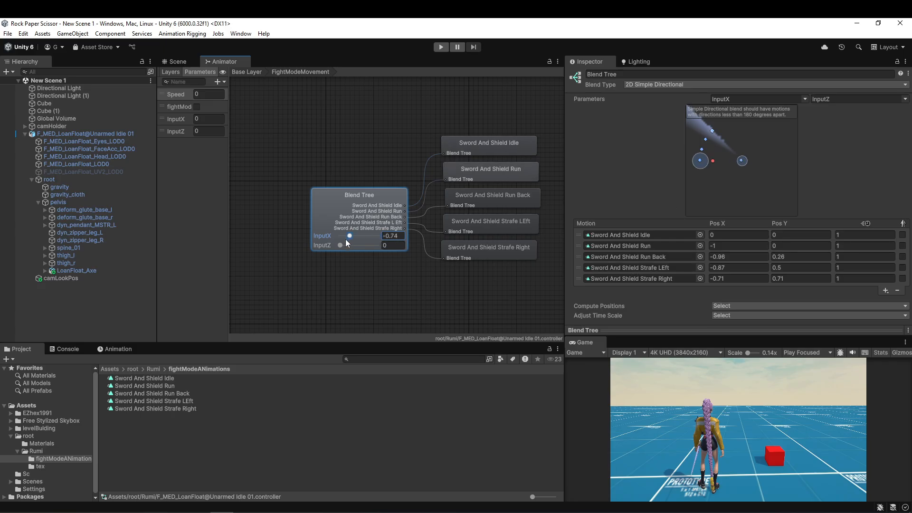
Arrange the motions in the blend graph: Run Back at about (-0.03, -0.78), Run about (-0.02, 0.87), Strafe Right about (1.01, 0.07).
{"action": "left_click", "coordinate": [699, 162]}
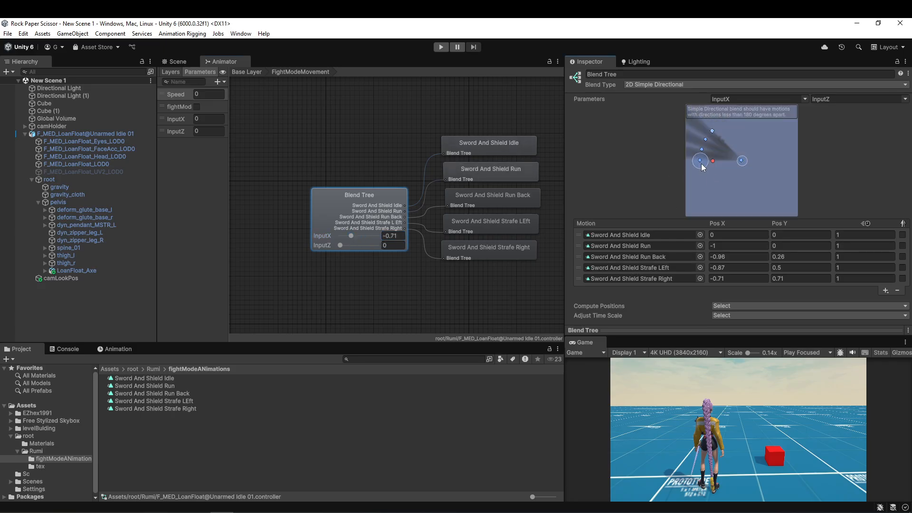
{"action": "left_click_drag", "start_coordinate": [699, 161], "coordinate": [740, 193]}
{"action": "left_click", "coordinate": [722, 186]}
{"action": "left_click", "coordinate": [580, 248]}
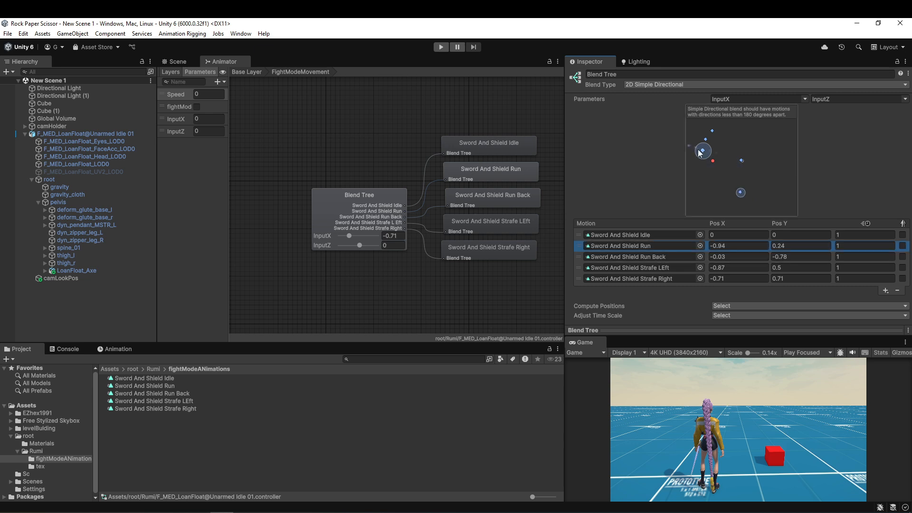
{"action": "mouse_move", "coordinate": [702, 150]}
{"action": "left_mouse_down"}
{"action": "mouse_move", "coordinate": [712, 133]}
{"action": "mouse_move", "coordinate": [741, 123]}
{"action": "mouse_move", "coordinate": [712, 131]}
{"action": "mouse_move", "coordinate": [782, 157]}
{"action": "mouse_move", "coordinate": [706, 140]}
{"action": "mouse_move", "coordinate": [702, 161]}
{"action": "left_mouse_up"}
Set the motion positions to Strafe Left (-1, 0), Strafe Right (1, 0), Run Back (0, -1) and Run (0, 1).
{"action": "left_click", "coordinate": [796, 267]}
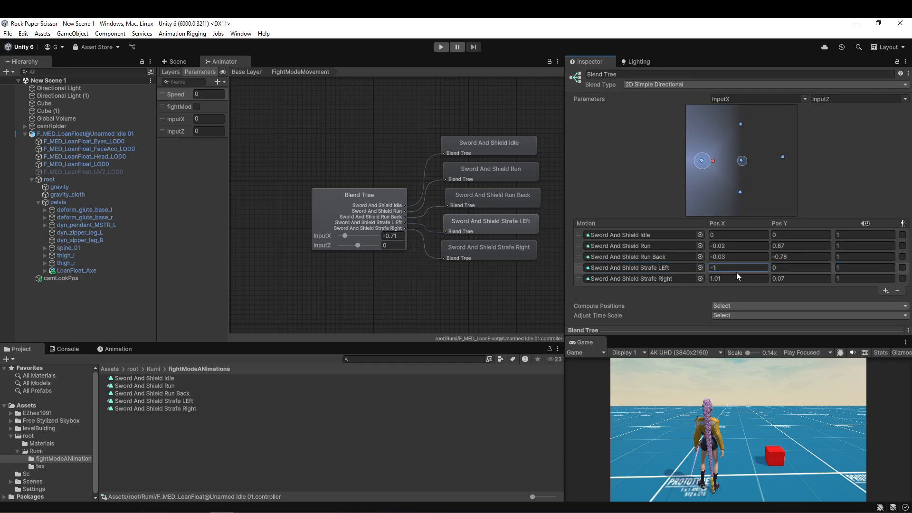
{"action": "left_click", "coordinate": [737, 278]}
{"action": "type", "text": "1"}
{"action": "left_click", "coordinate": [792, 256]}
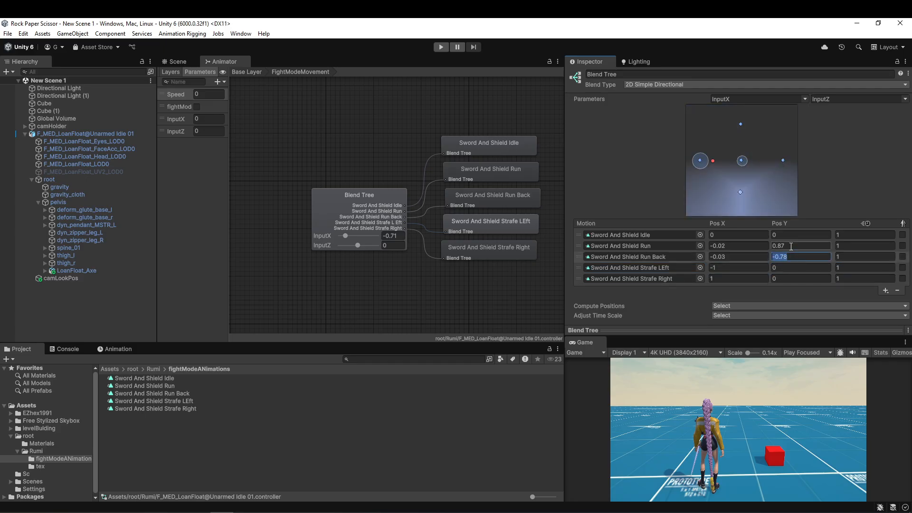
{"action": "left_click", "coordinate": [732, 258]}
{"action": "type", "text": "0"}
{"action": "left_click", "coordinate": [734, 247]}
{"action": "type", "text": "0"}
{"action": "left_click", "coordinate": [796, 256]}
{"action": "left_click", "coordinate": [796, 246]}
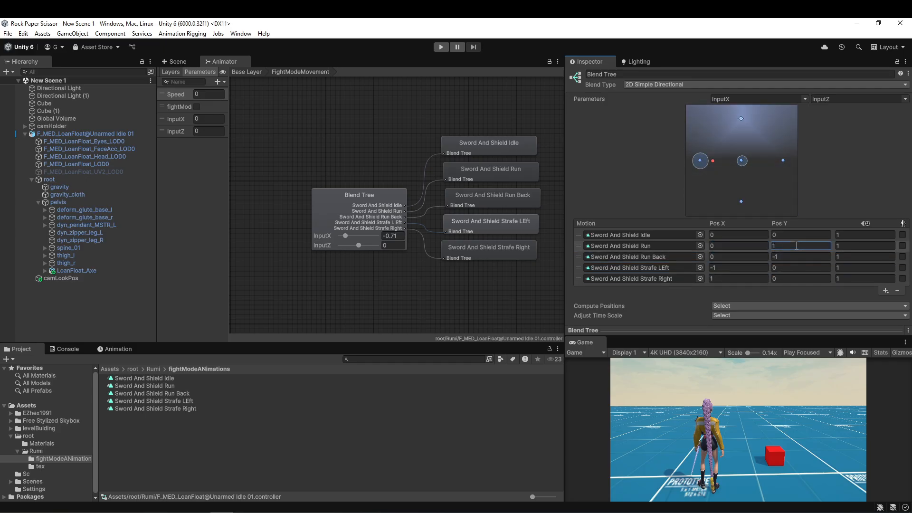
Reset the blend tree's InputX and InputZ preview values to 0.
{"action": "left_click_drag", "start_coordinate": [713, 158], "coordinate": [728, 162]}
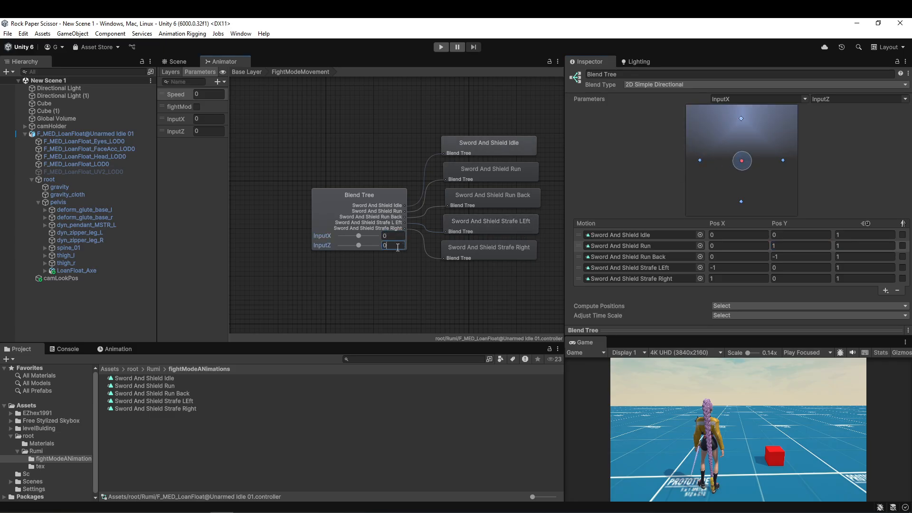
{"action": "mouse_move", "coordinate": [361, 239]}
{"action": "left_mouse_down"}
{"action": "mouse_move", "coordinate": [388, 238]}
{"action": "mouse_move", "coordinate": [327, 241]}
{"action": "mouse_move", "coordinate": [423, 239]}
{"action": "mouse_move", "coordinate": [360, 239]}
{"action": "left_mouse_up"}
Run the scene, turn fight mode on, and move the character forward and sideways to check the sword run and strafe animations.
{"action": "key", "text": "ctrl+p"}
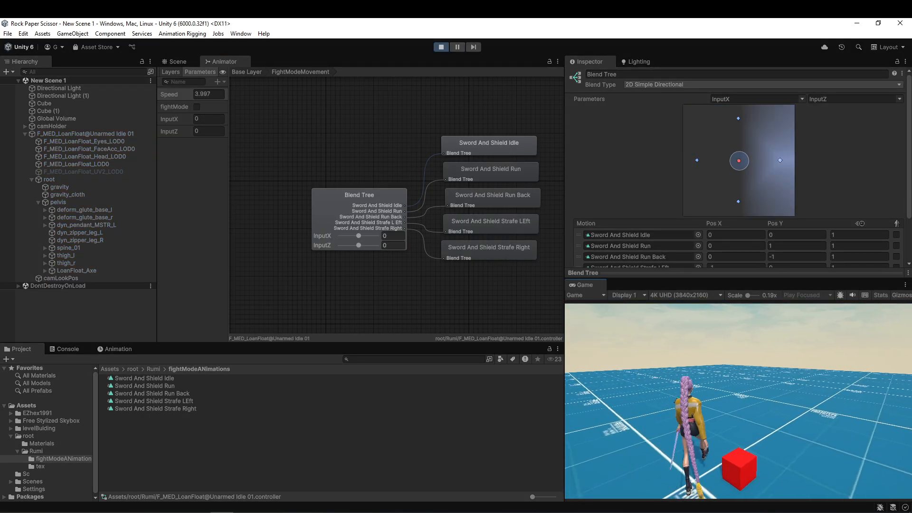
{"action": "key", "text": "f"}
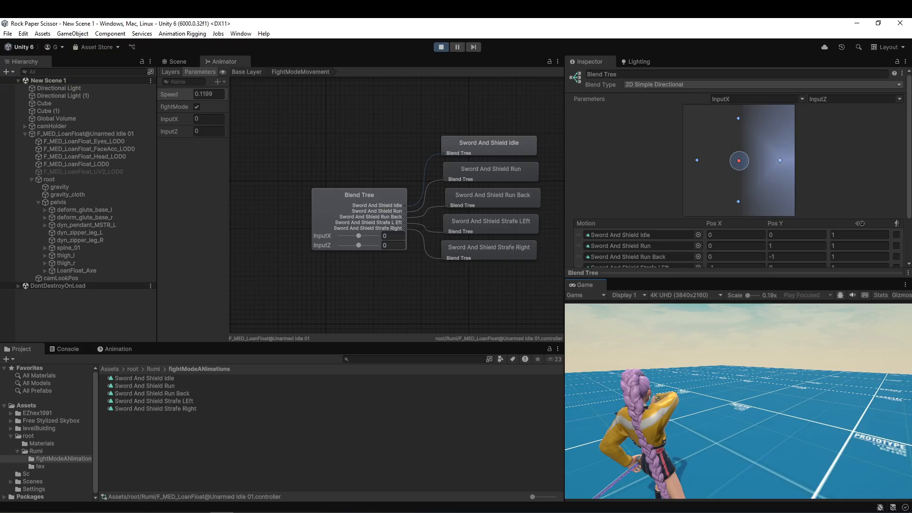
{"action": "key", "text": "d"}
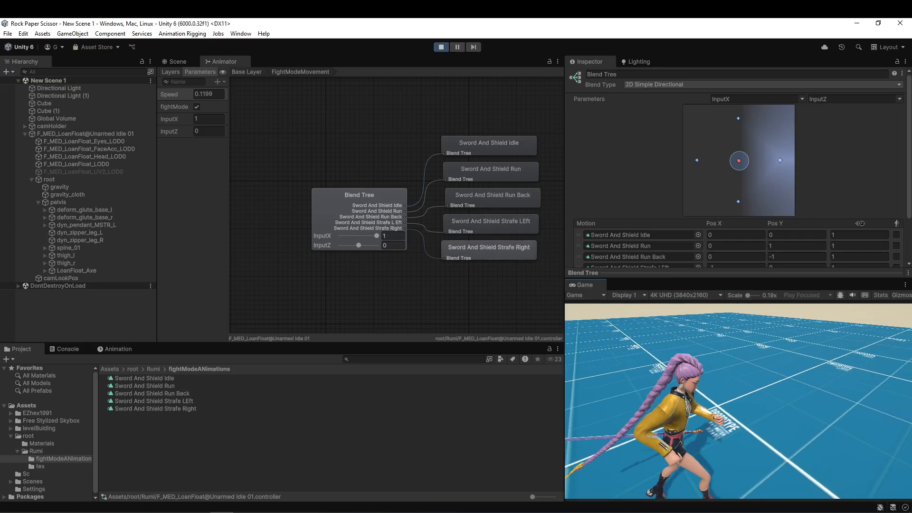
{"action": "key", "text": "a"}
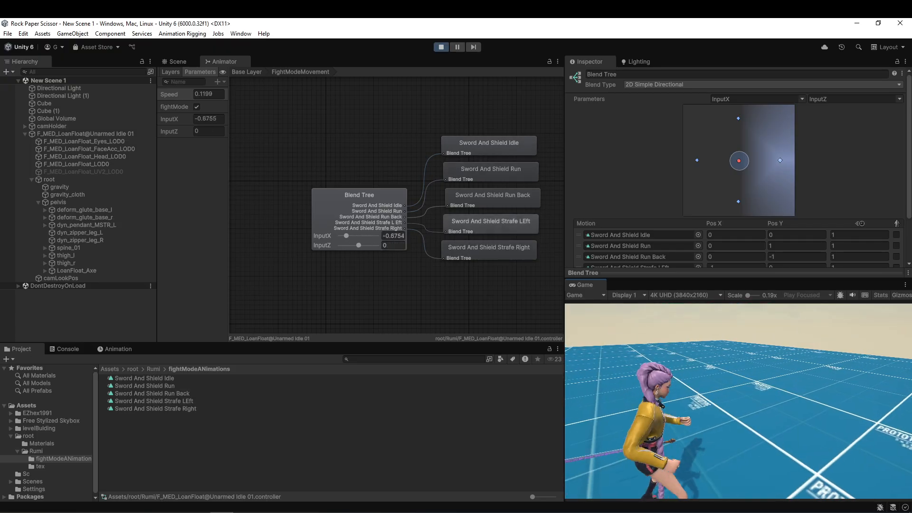
{"action": "key", "text": "d"}
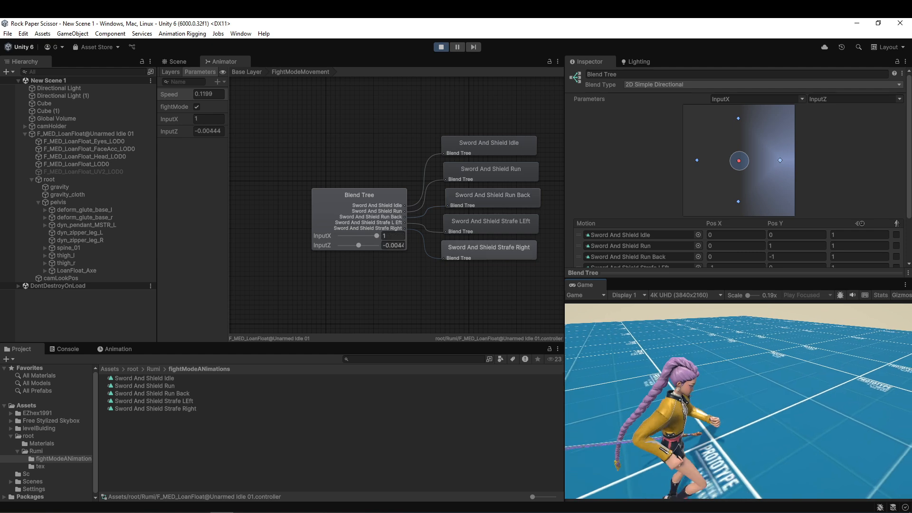
{"action": "key", "text": "w"}
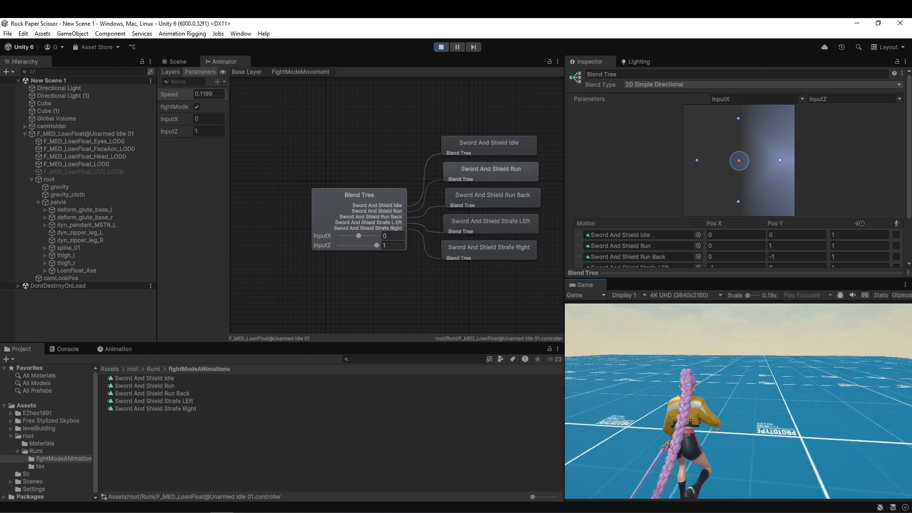
{"action": "key", "text": "d"}
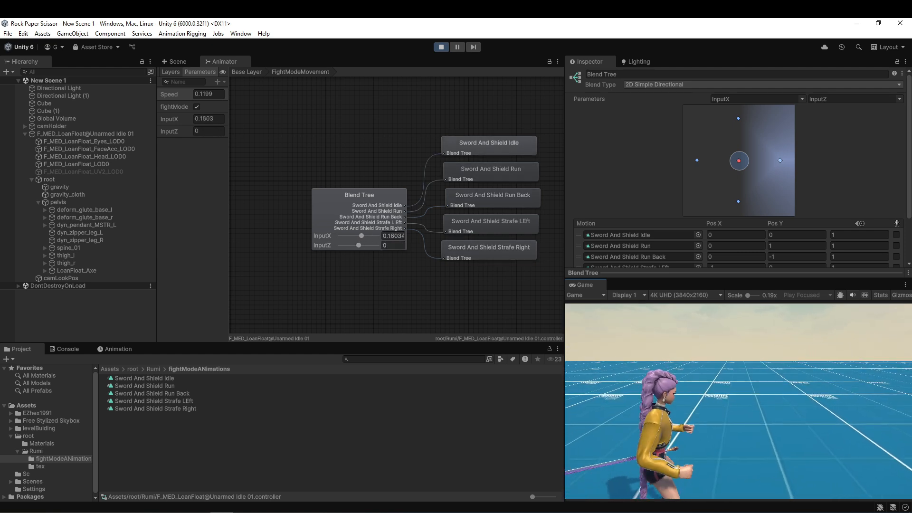
{"action": "key", "text": "w"}
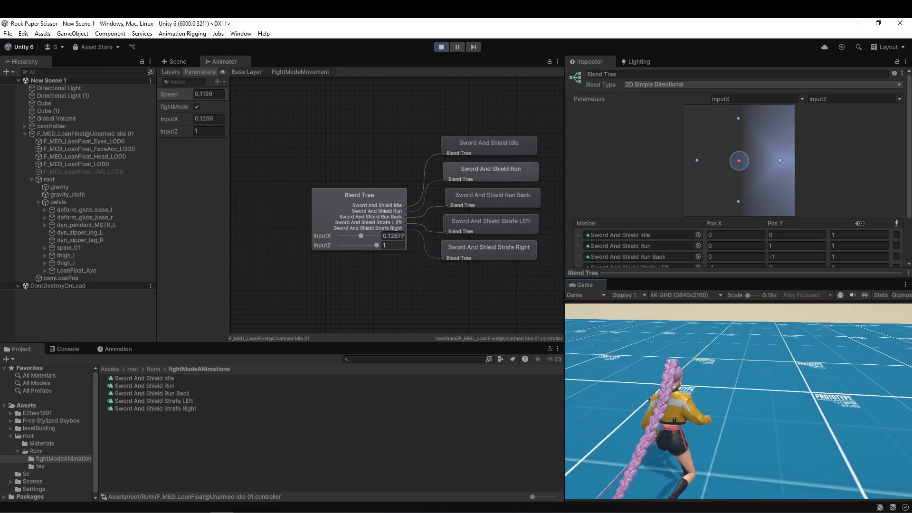
{"action": "key", "text": "a"}
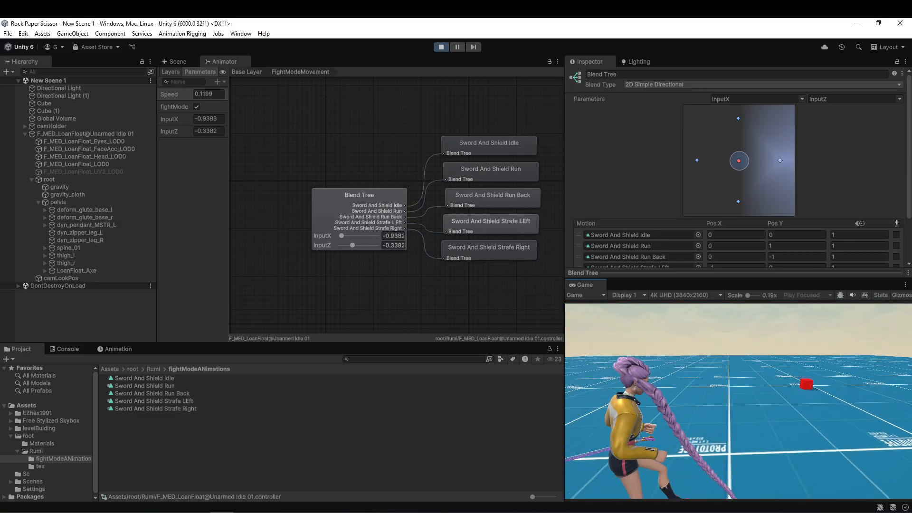
{"action": "key", "text": "d"}
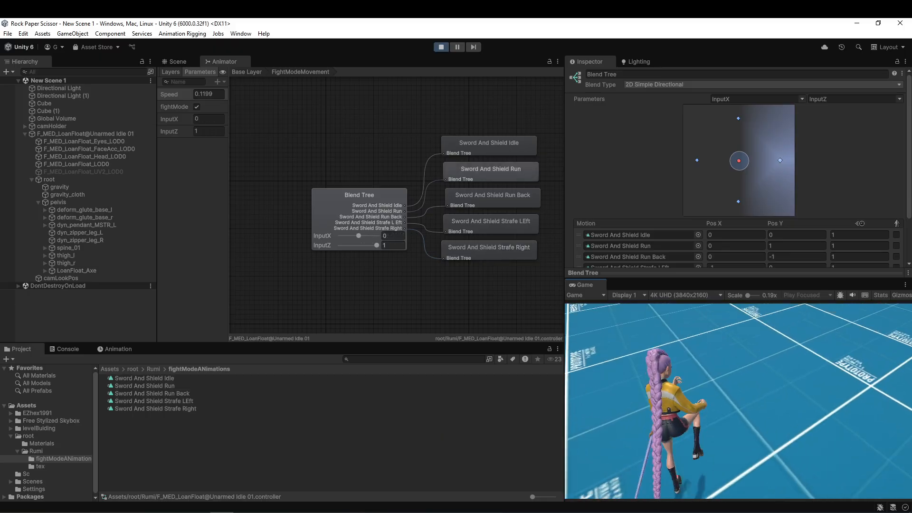
Test toggling fight mode off and on while playing, then stop the scene and return to the animator's Base Layer.
{"action": "key", "text": "f"}
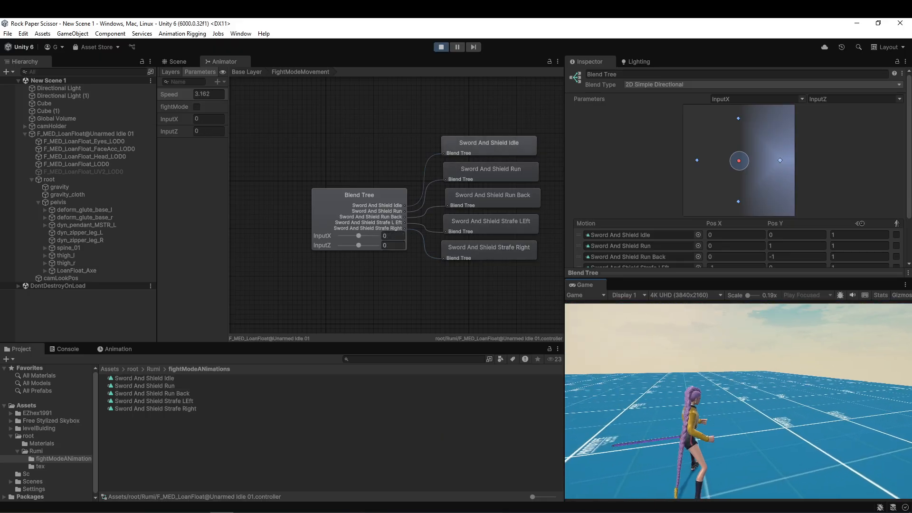
{"action": "key", "text": "f"}
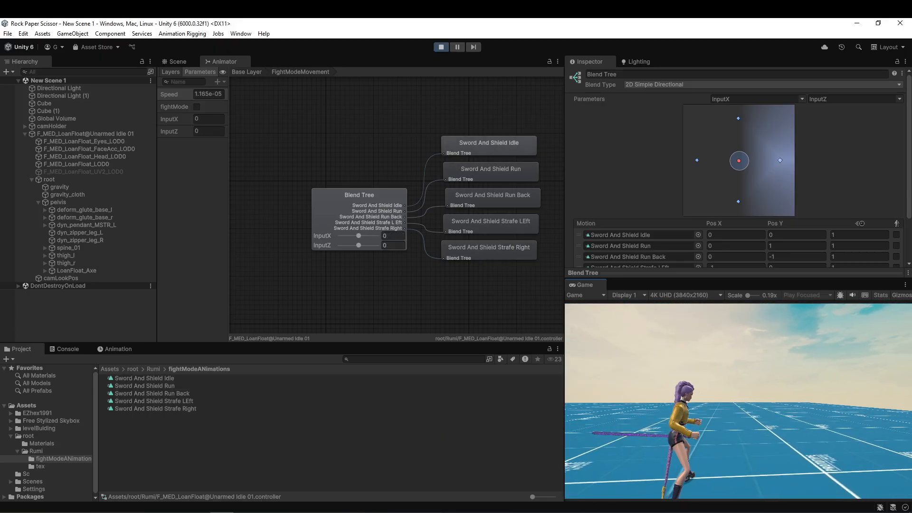
{"action": "key", "text": "f"}
{"action": "key", "text": "Escape"}
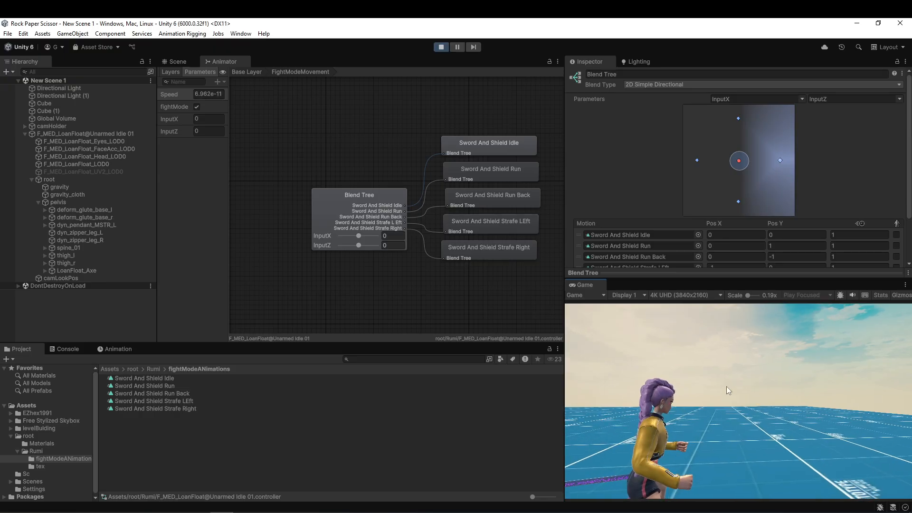
{"action": "left_click", "coordinate": [442, 46]}
{"action": "left_click", "coordinate": [256, 72]}
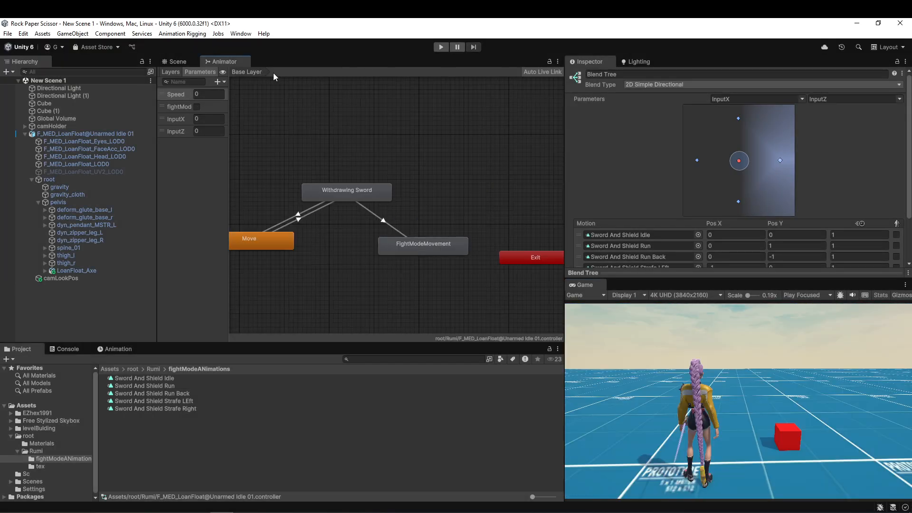
Make a transition from FightModeMovement back to Withdrawing Sword.
{"action": "left_click", "coordinate": [404, 245]}
{"action": "right_click", "coordinate": [434, 243]}
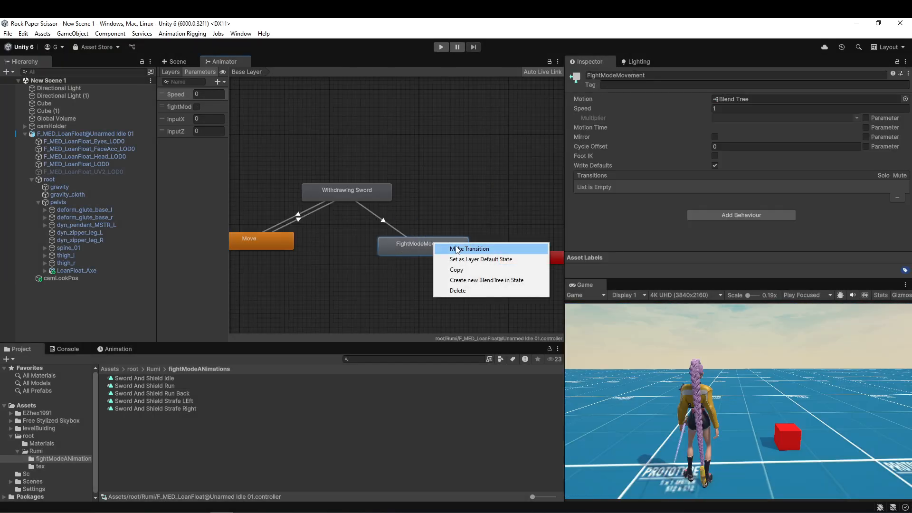
{"action": "left_click", "coordinate": [457, 247]}
{"action": "left_click", "coordinate": [373, 189]}
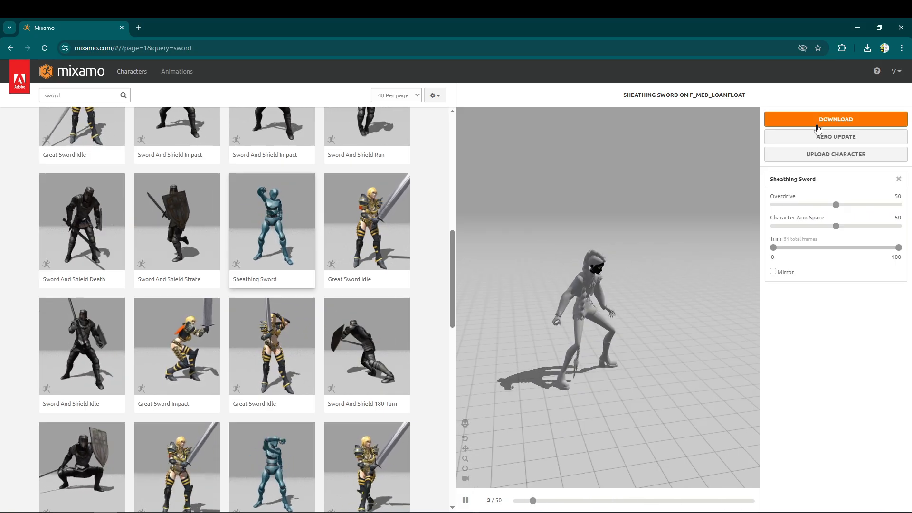
Download the Sheathing Sword animation from Mixamo in the browser and import it into Unity's fightModeANimations folder.
{"action": "left_click", "coordinate": [835, 119]}
{"action": "left_click", "coordinate": [588, 228]}
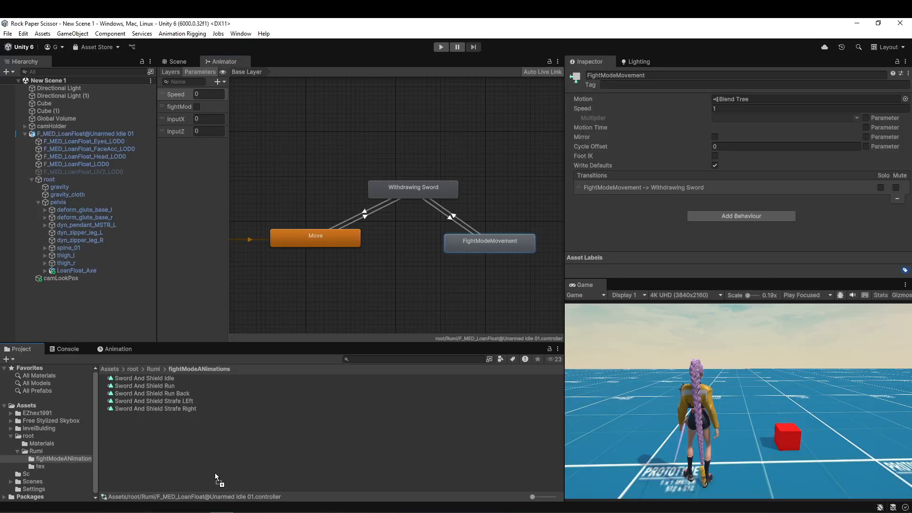
{"action": "left_click_drag", "start_coordinate": [214, 472], "coordinate": [214, 472]}
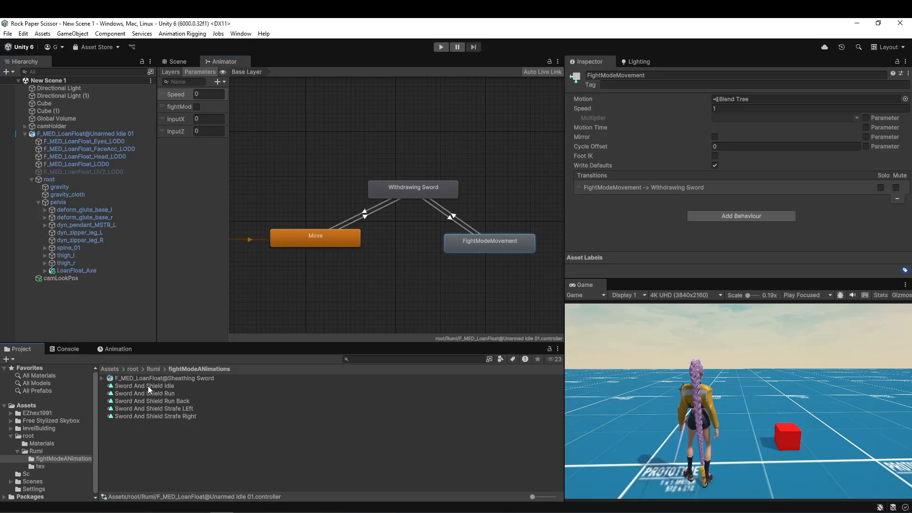
Set the Sheathing Sword model's rig to Humanoid, copying the avatar from F_MED_LoanFloat@Unarmed Idle 01Avatar, and apply the import settings.
{"action": "left_click", "coordinate": [158, 380]}
{"action": "left_click", "coordinate": [750, 115]}
{"action": "left_click", "coordinate": [746, 155]}
{"action": "left_click", "coordinate": [751, 124]}
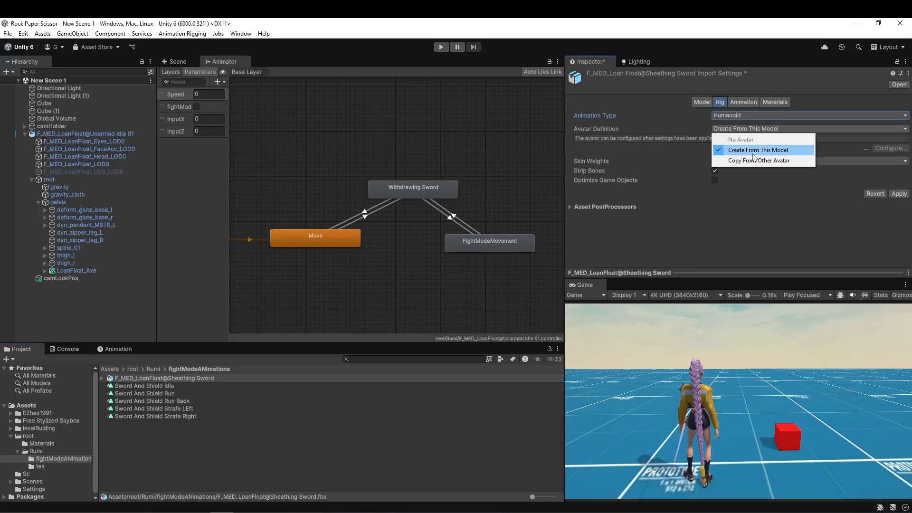
{"action": "left_click", "coordinate": [769, 160]}
{"action": "left_click", "coordinate": [905, 154]}
{"action": "double_click", "coordinate": [365, 196]}
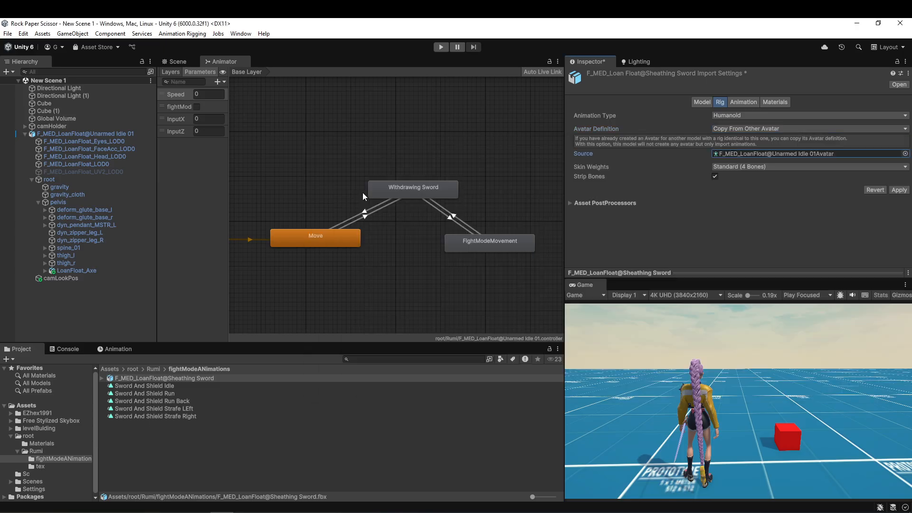
{"action": "left_click", "coordinate": [898, 190]}
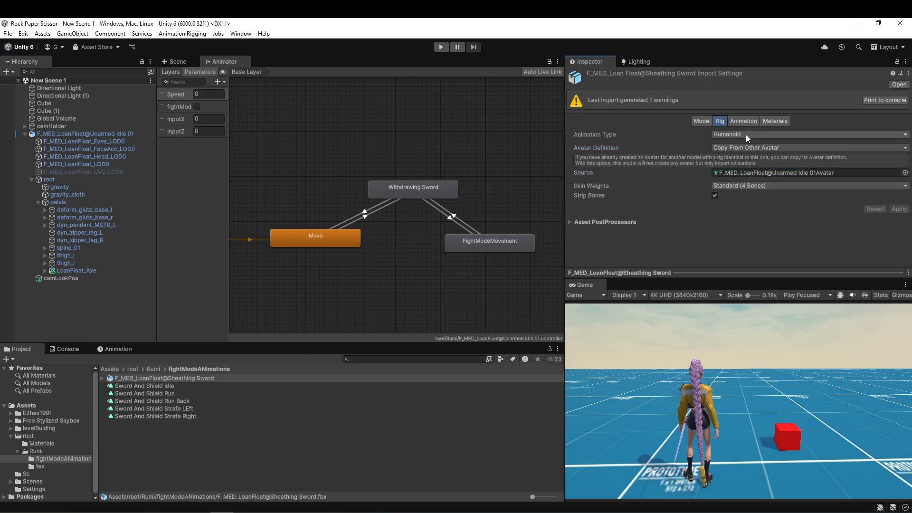
Duplicate the Sheathing Sword clip out of its imported model, and delete the F_MED_LoanFloat@Sheathing Sword model.
{"action": "left_click", "coordinate": [101, 379]}
{"action": "left_click", "coordinate": [124, 393]}
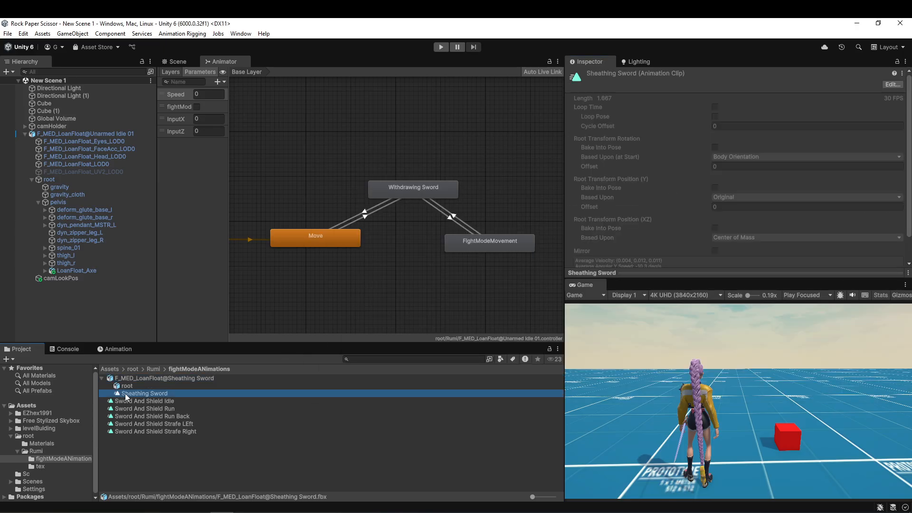
{"action": "key", "text": "ctrl+d"}
{"action": "left_click", "coordinate": [155, 377]}
{"action": "key", "text": "Delete"}
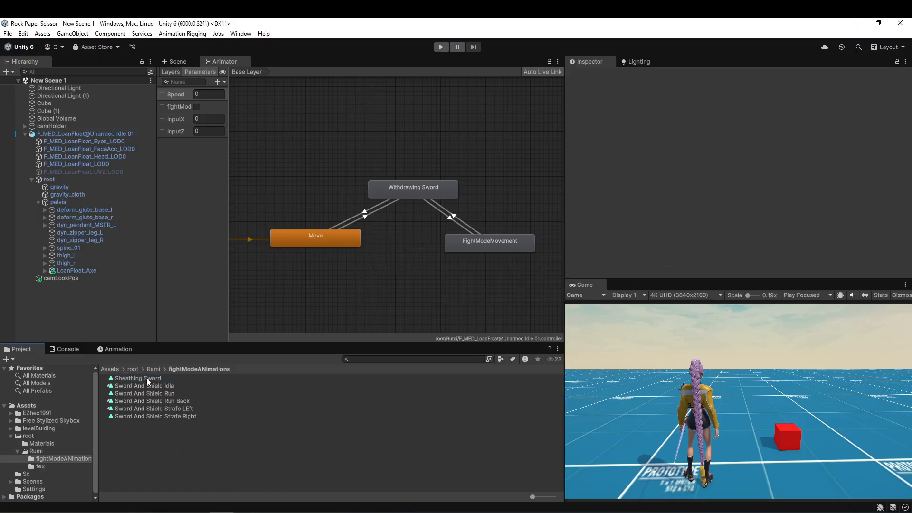
Bake the Sheathing Sword clip's root rotation into the pose based upon Original, and bake its root Y position too.
{"action": "left_click", "coordinate": [146, 377]}
{"action": "left_click", "coordinate": [714, 147]}
{"action": "left_click", "coordinate": [760, 156]}
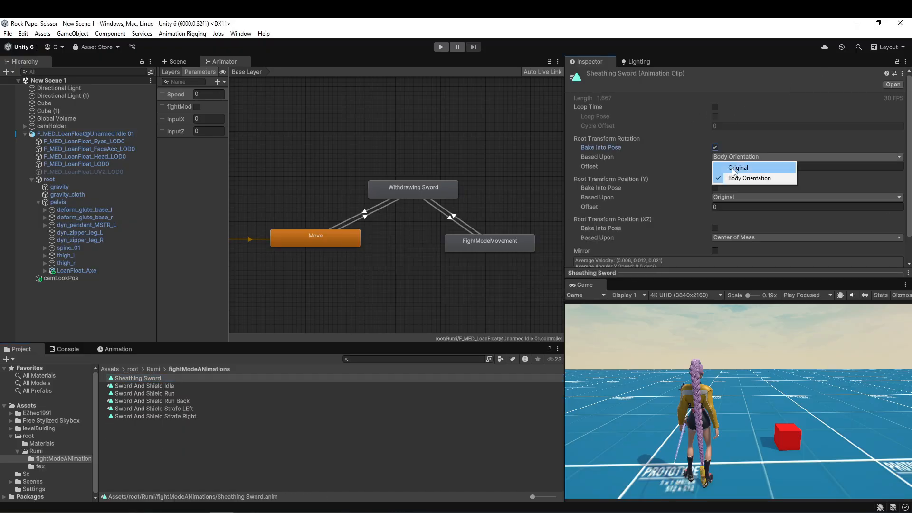
{"action": "left_click", "coordinate": [727, 170]}
{"action": "left_click", "coordinate": [715, 187]}
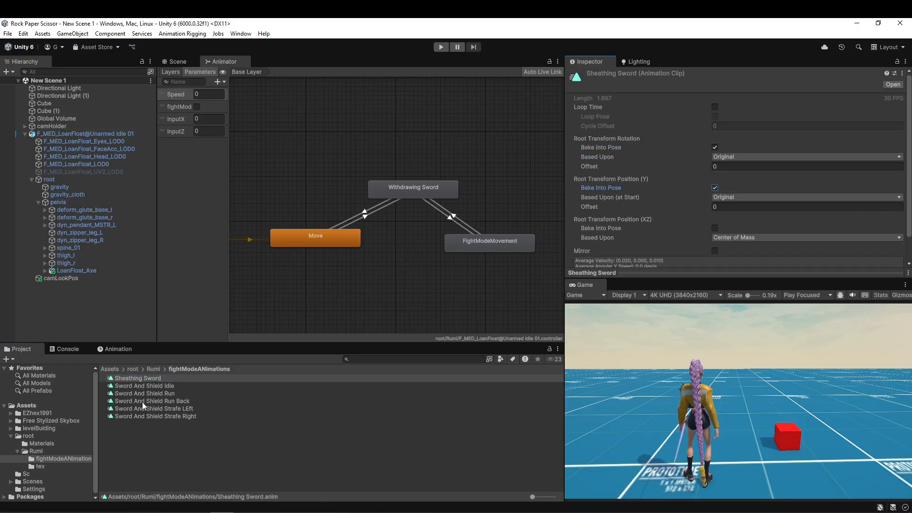
Add Sheathing Sword as an animator state, and delete the FightModeMovement to Withdrawing Sword and Withdrawing Sword to Move transitions.
{"action": "left_click_drag", "start_coordinate": [392, 249], "coordinate": [393, 257]}
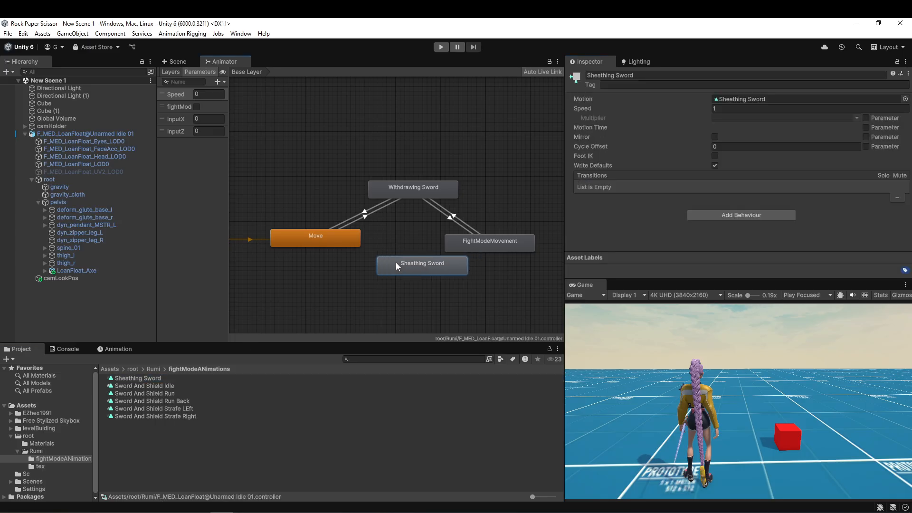
{"action": "left_click", "coordinate": [454, 217]}
{"action": "left_click", "coordinate": [557, 196]}
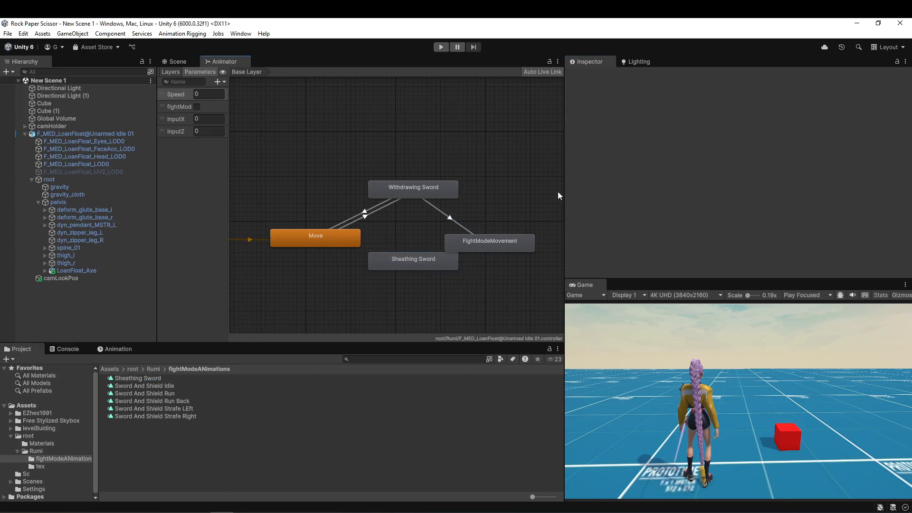
{"action": "left_click", "coordinate": [366, 211]}
{"action": "key", "text": "Delete"}
Place Sheathing Sword below the other states and make transitions from FightModeMovement to Sheathing Sword and from Sheathing Sword to Move.
{"action": "left_click_drag", "start_coordinate": [410, 268], "coordinate": [395, 295]}
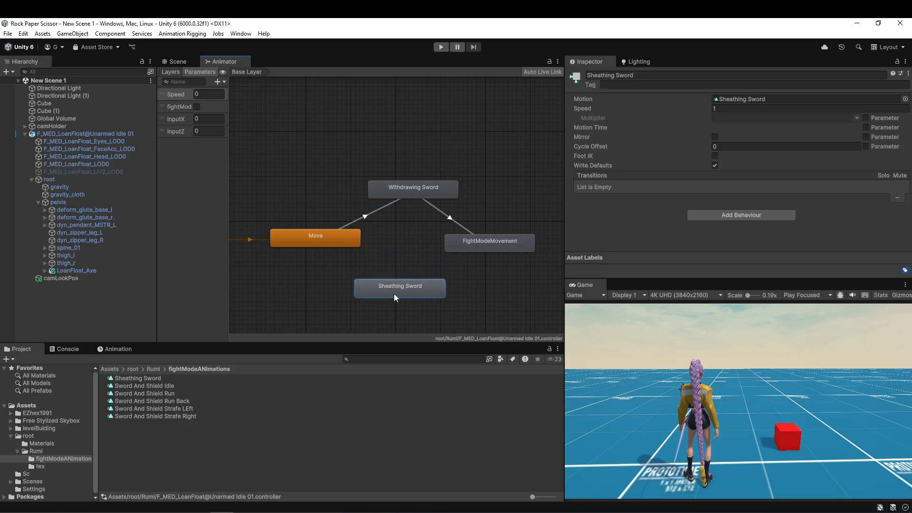
{"action": "left_click_drag", "start_coordinate": [409, 196], "coordinate": [400, 197]}
{"action": "right_click", "coordinate": [466, 244]}
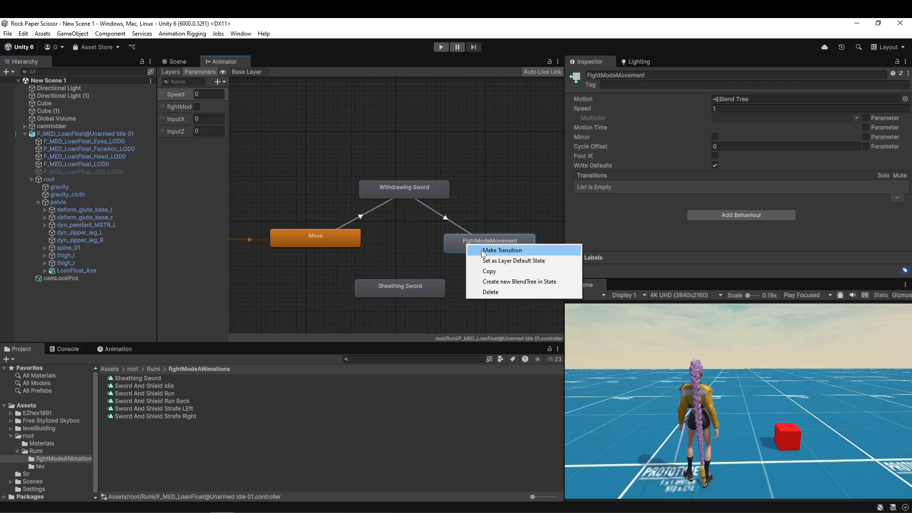
{"action": "left_click", "coordinate": [489, 247]}
{"action": "left_click", "coordinate": [428, 286]}
{"action": "right_click", "coordinate": [401, 289]}
{"action": "left_click", "coordinate": [417, 296]}
{"action": "left_click", "coordinate": [338, 246]}
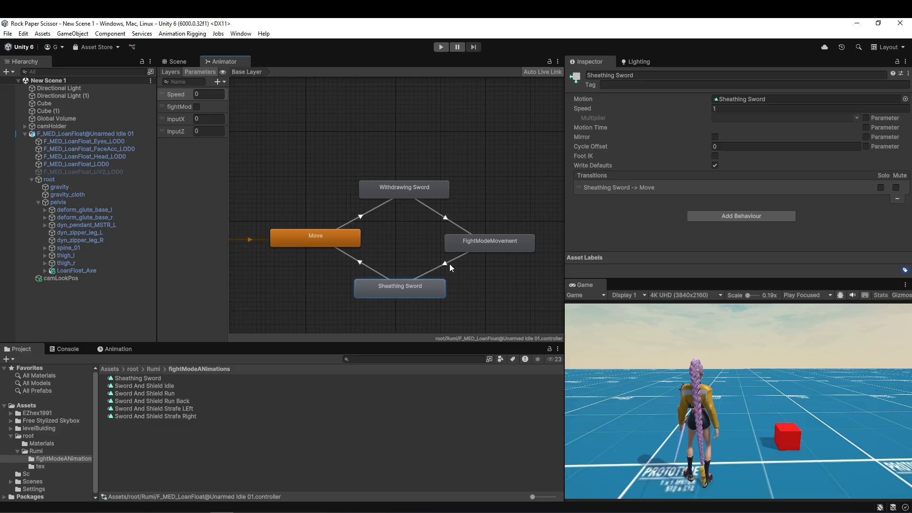
Turn off Has Exit Time on the FightModeMovement to Sheathing Sword transition.
{"action": "left_click", "coordinate": [448, 261]}
{"action": "left_click", "coordinate": [707, 129]}
{"action": "scroll", "coordinate": [813, 111], "scroll_direction": "down", "scroll_amount": 2}
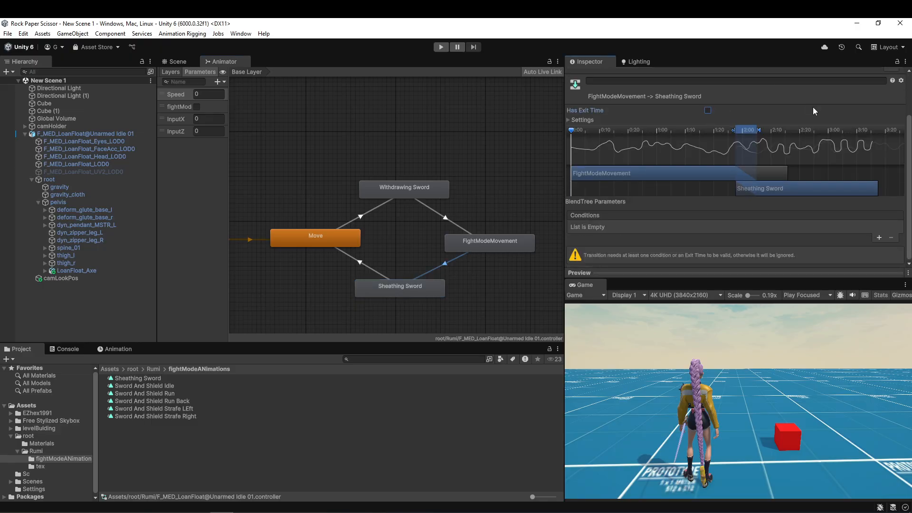
Add a condition to the FightModeMovement to Sheathing Sword transition requiring fightMode to be false.
{"action": "left_click", "coordinate": [879, 237]}
{"action": "left_click", "coordinate": [656, 245]}
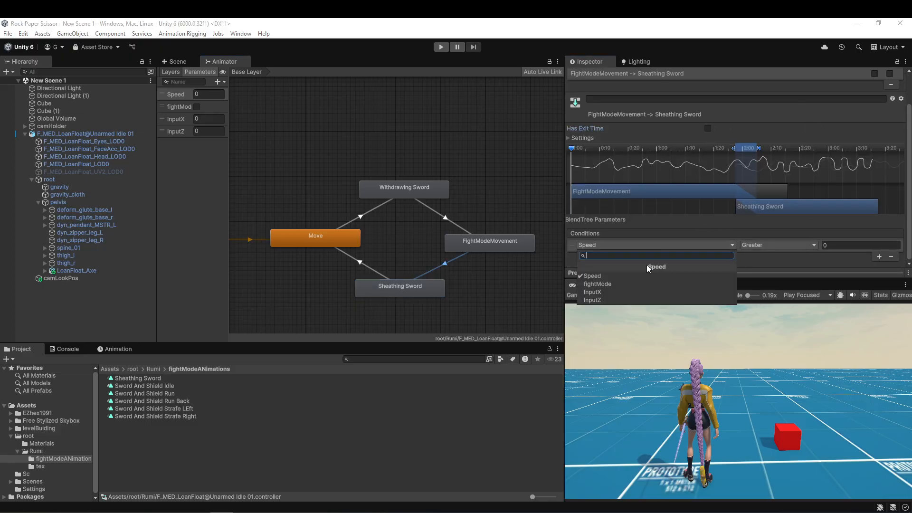
{"action": "left_click", "coordinate": [603, 284]}
{"action": "left_click", "coordinate": [764, 267]}
{"action": "left_click", "coordinate": [381, 270]}
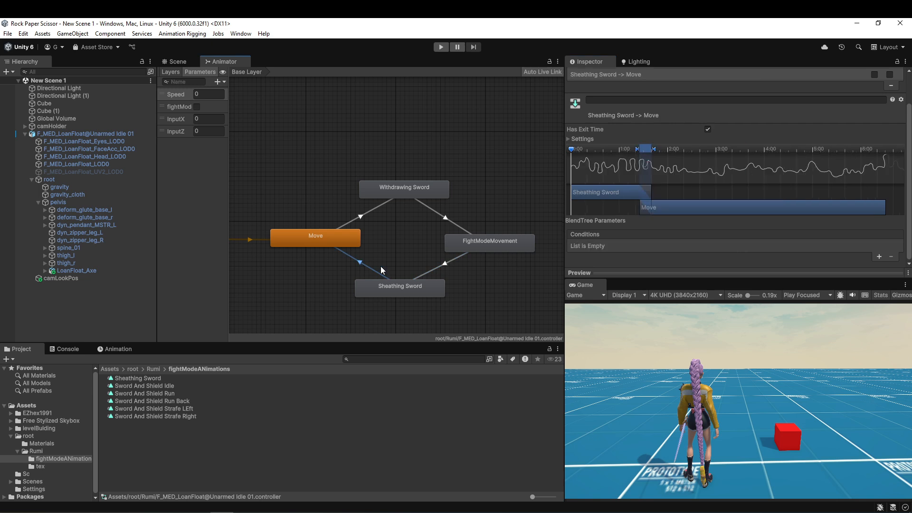
{"action": "left_click", "coordinate": [879, 257]}
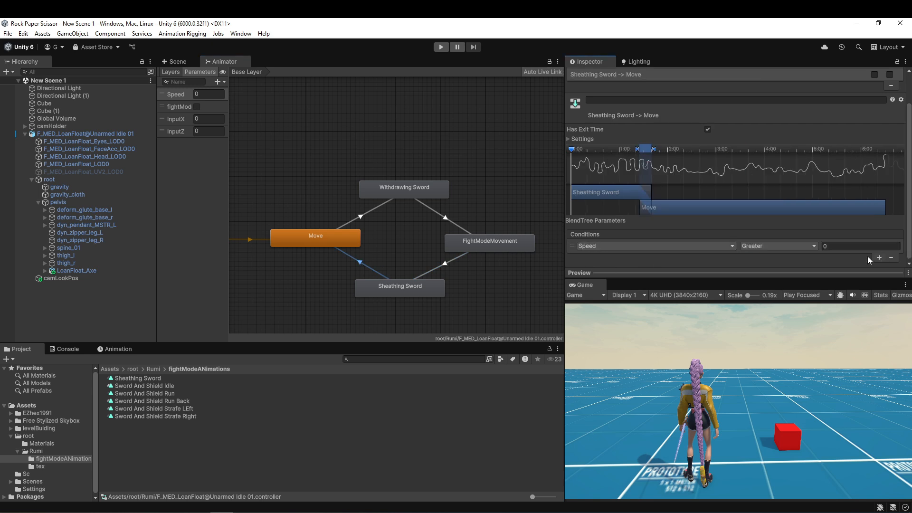
{"action": "left_click", "coordinate": [627, 243]}
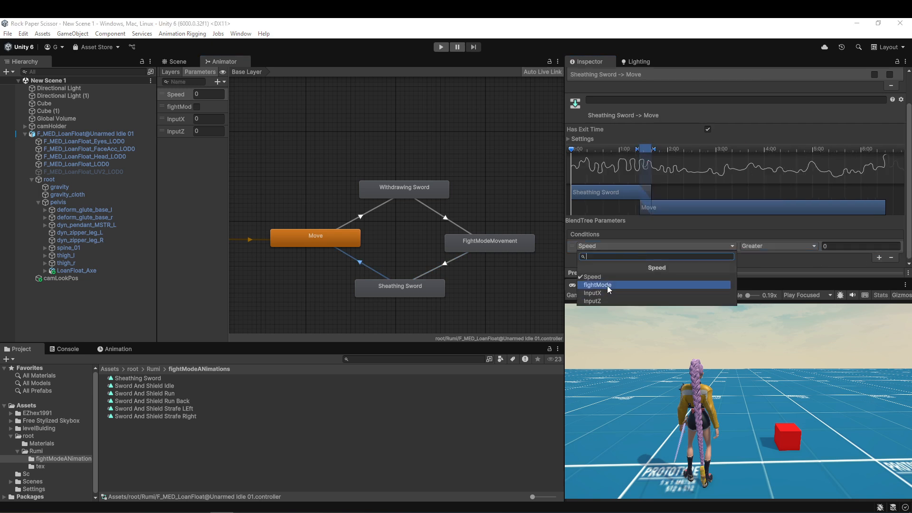
{"action": "left_click", "coordinate": [782, 263]}
{"action": "key", "text": "ctrl+z"}
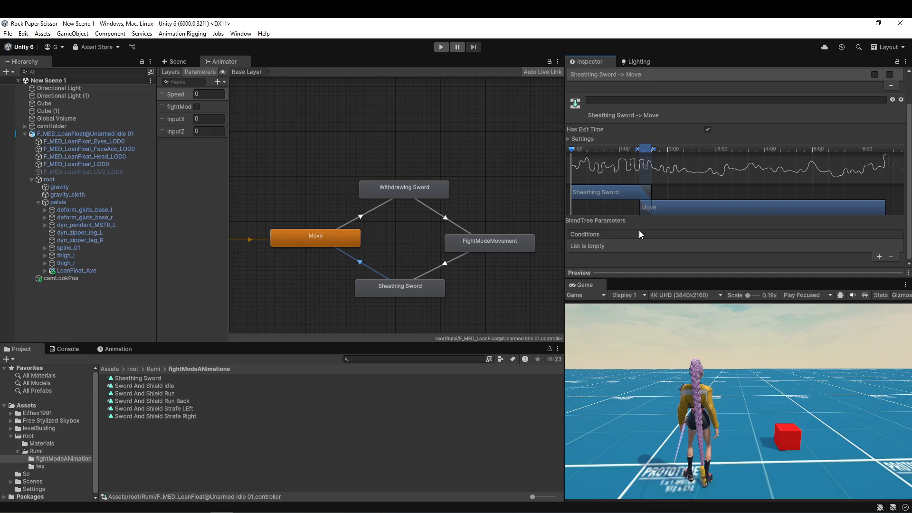
Remove the condition from the Withdrawing Sword to FightModeMovement transition.
{"action": "left_click", "coordinate": [447, 221]}
{"action": "left_click", "coordinate": [890, 258]}
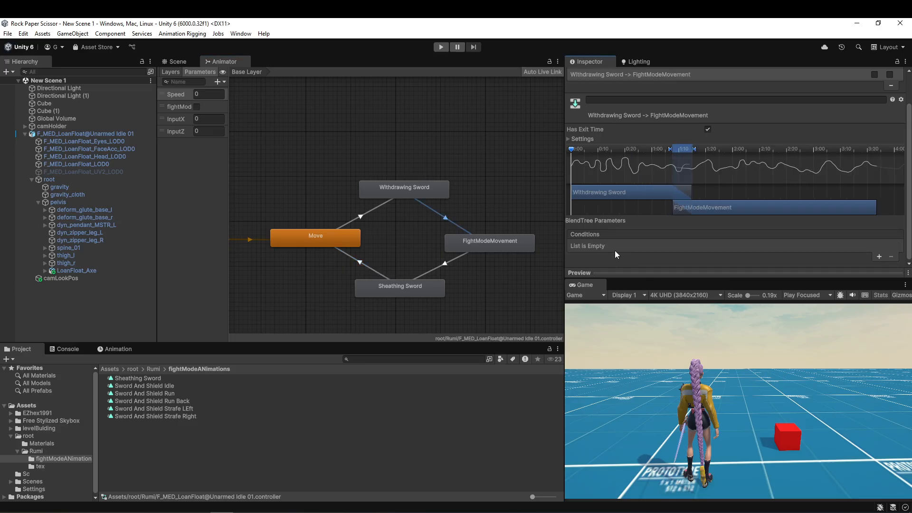
Play-test the fightMode toggle by drawing the sword, moving in fight mode, sheathing the sword and walking again.
{"action": "left_click", "coordinate": [441, 47]}
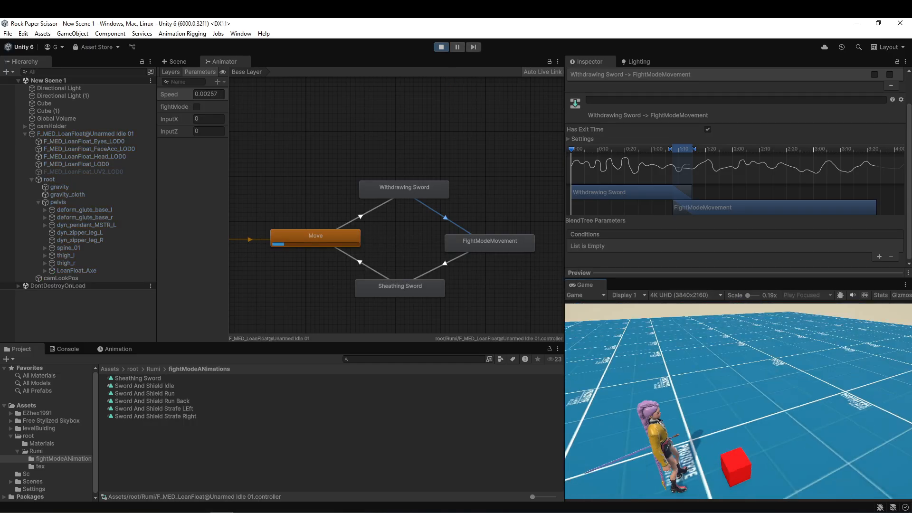
{"action": "key", "text": "f"}
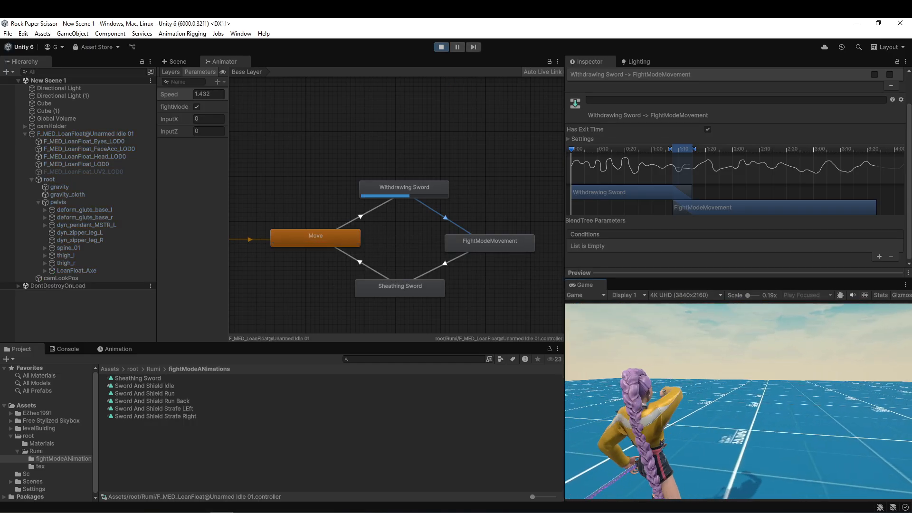
{"action": "key", "text": "w"}
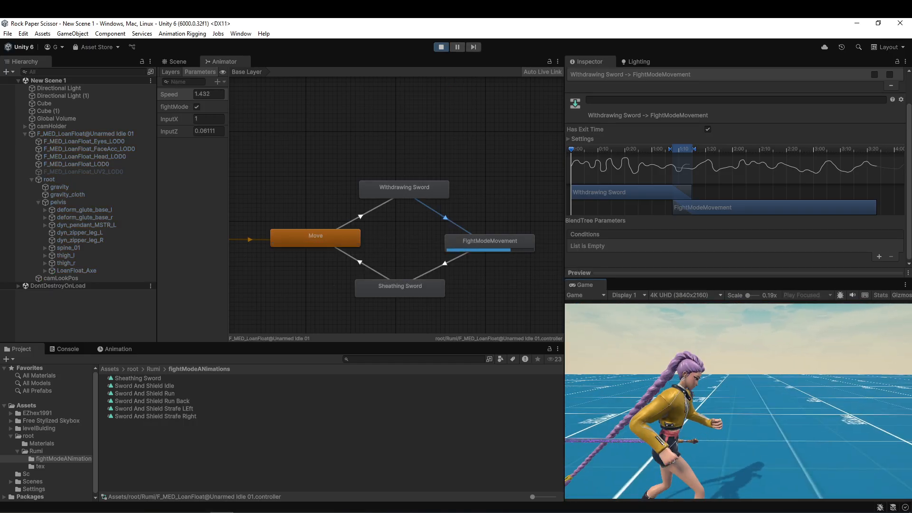
{"action": "key", "text": "f"}
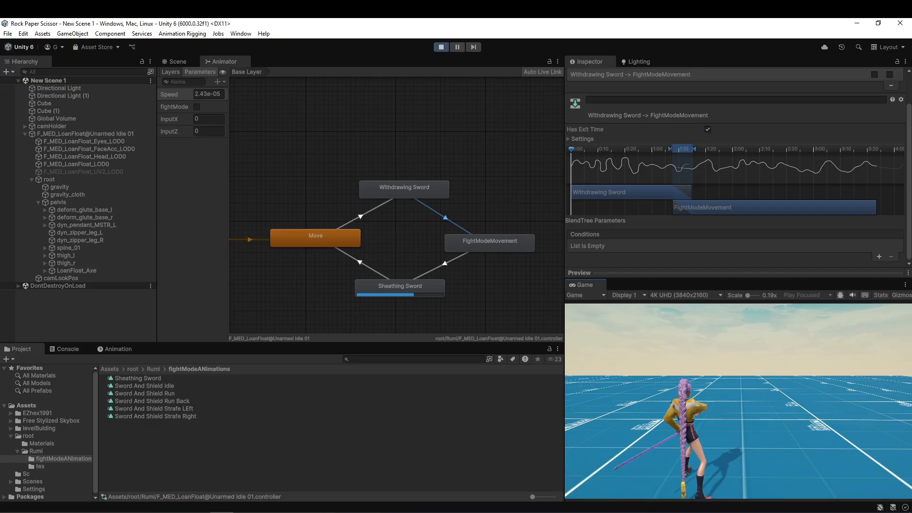
{"action": "key", "text": "w"}
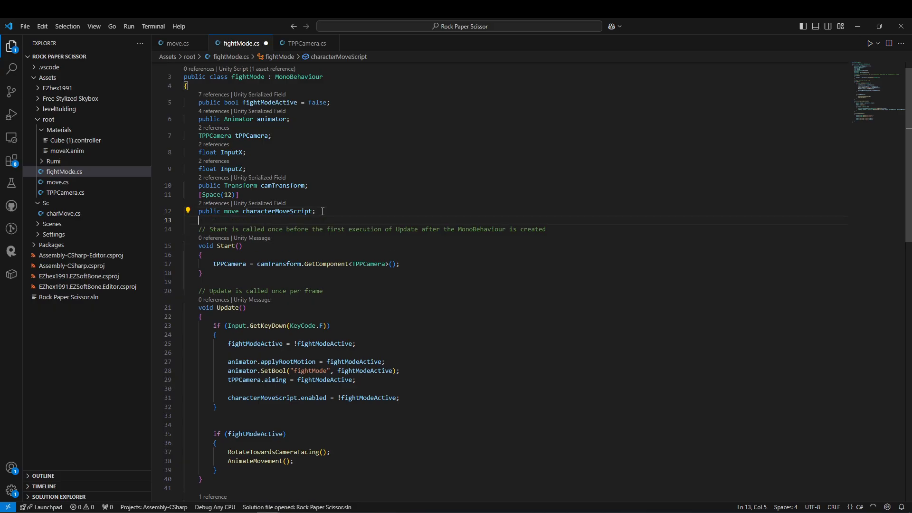
In fightMode.cs in VS Code, add a [Space(12)] attribute and public GameObject fields swordInHand and swordOnBack below characterMoveScript.
{"action": "type", "text": "[Space(12)]"}
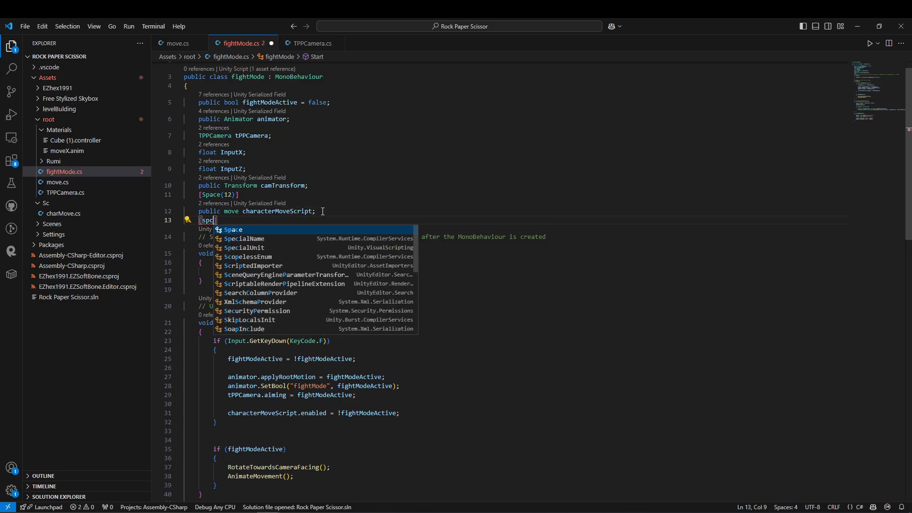
{"action": "key", "text": "Return"}
{"action": "type", "text": "public GameObject"}
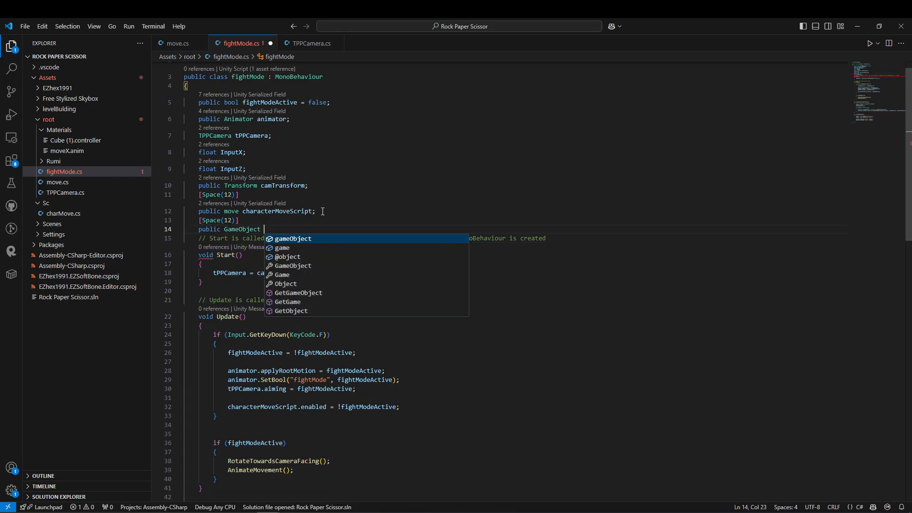
{"action": "type", "text": " swordI"}
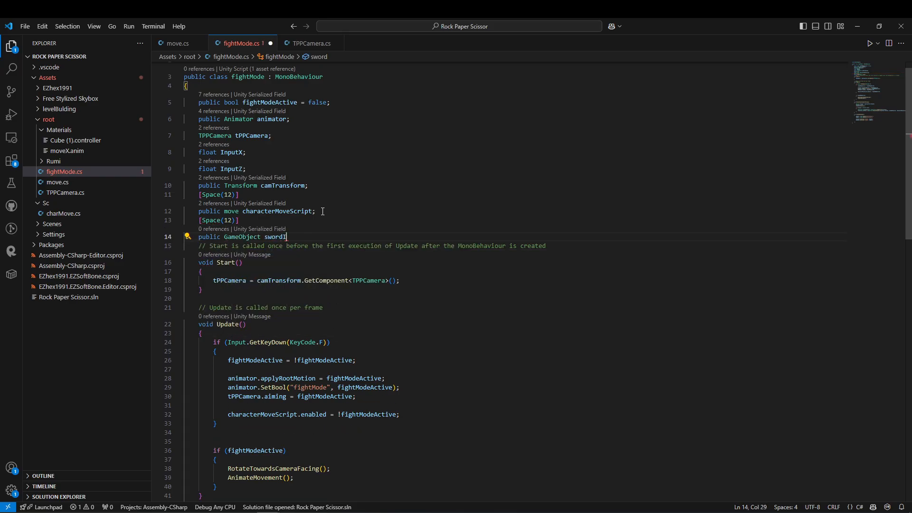
{"action": "type", "text": "nHand;"}
{"action": "key", "text": "Return"}
{"action": "type", "text": "public GameObject swordOnBack;"}
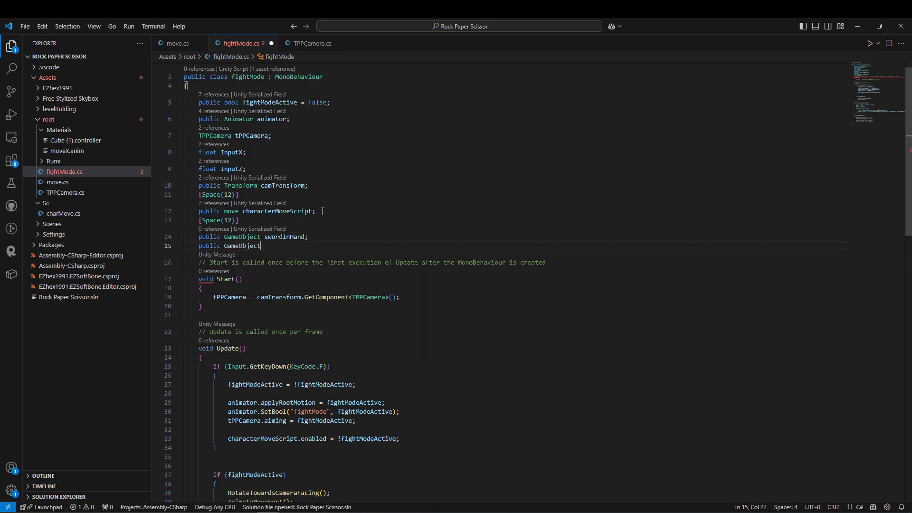
Declare an empty public void SwordSwitch() method after AnimateMovement in the fightMode class.
{"action": "double_click", "coordinate": [285, 236]}
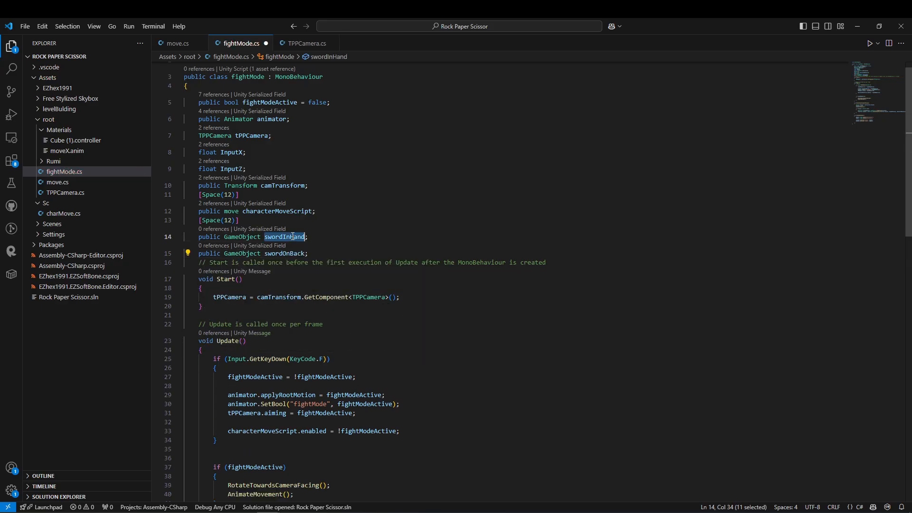
{"action": "scroll", "coordinate": [252, 309], "scroll_direction": "down", "scroll_amount": 10}
{"action": "left_click", "coordinate": [219, 395]}
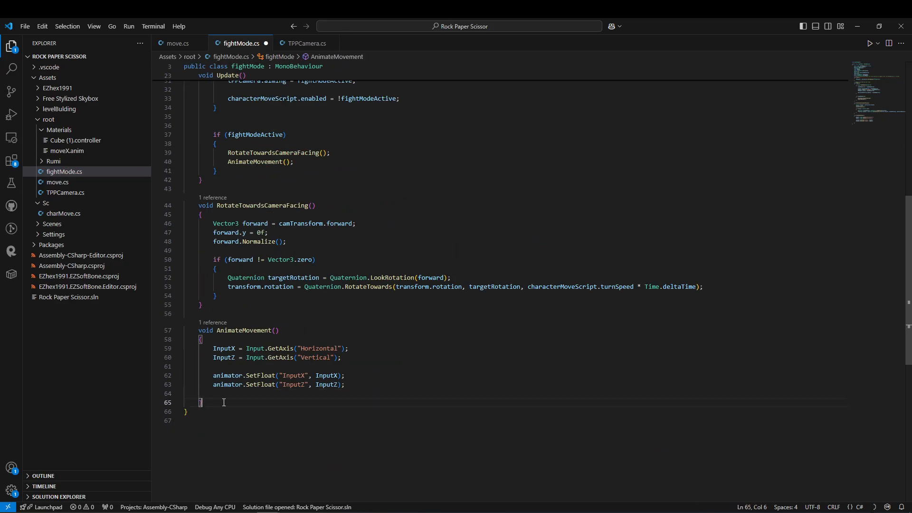
{"action": "key", "text": "Return"}
{"action": "key", "text": "Return"}
{"action": "type", "text": "public void "}
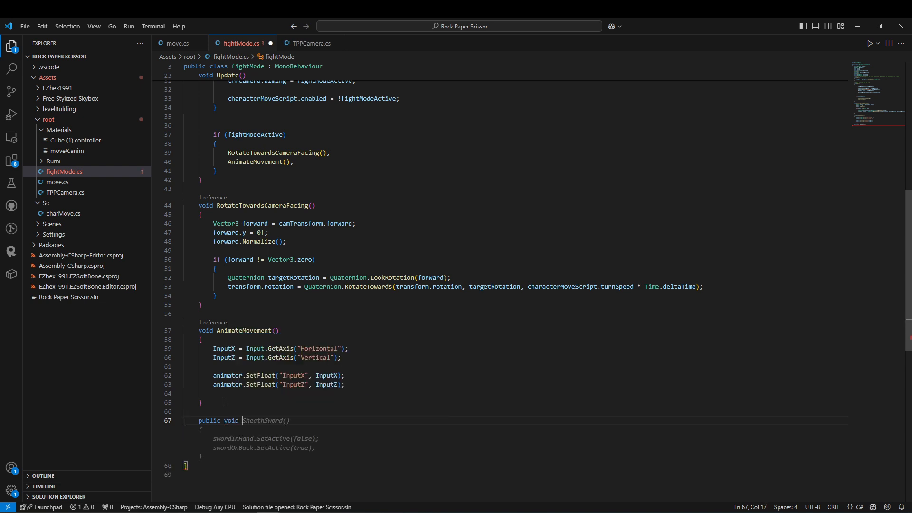
{"action": "type", "text": "SwordS"}
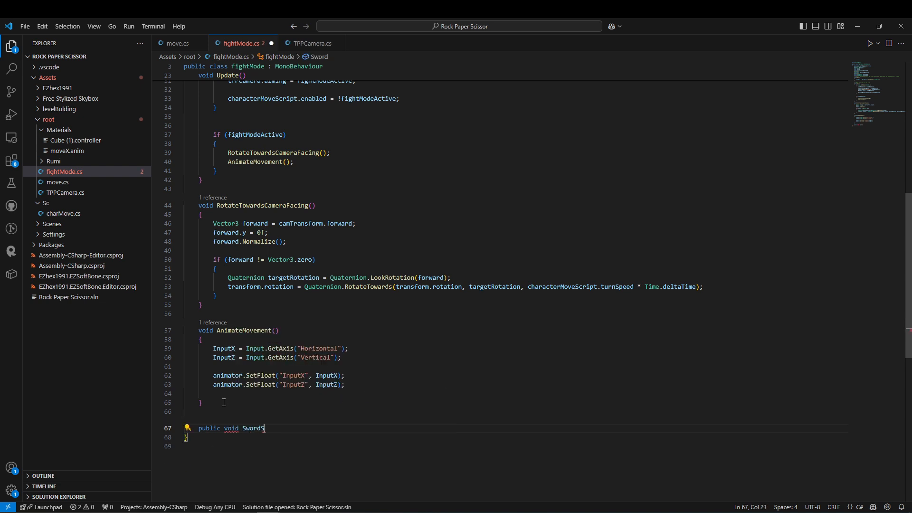
{"action": "type", "text": "witch("}
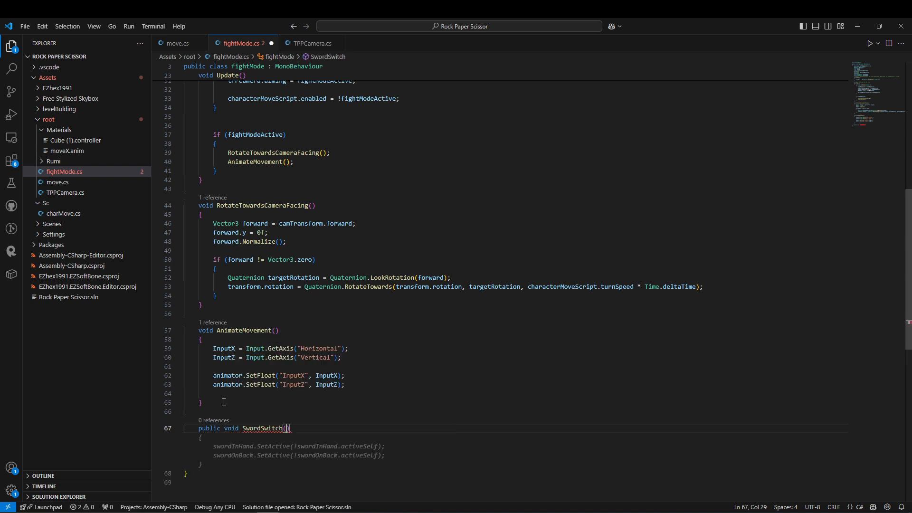
{"action": "type", "text": ")"}
{"action": "key", "text": "Return"}
{"action": "type", "text": "{"}
{"action": "key", "text": "Return"}
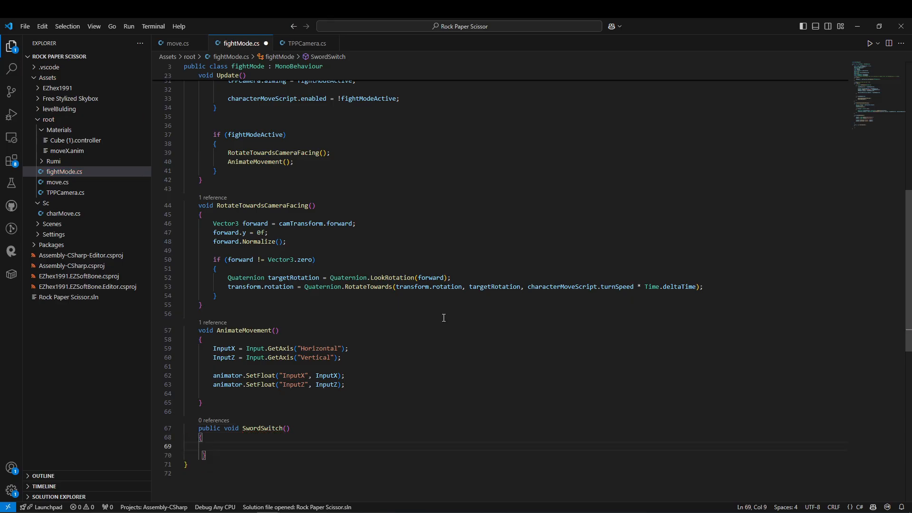
Make SwordSwitch activate swordInHand and deactivate swordOnBack when fightModeActive is true, with the reverse in an else branch, and save the script.
{"action": "type", "text": "if(fightModeActive"}
{"action": "key", "text": "Tab"}
{"action": "key", "text": "Tab"}
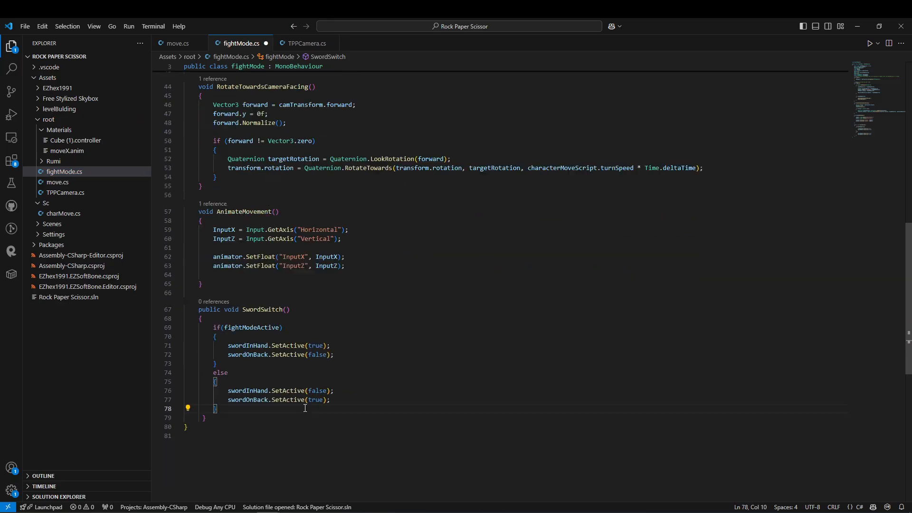
{"action": "scroll", "coordinate": [207, 366], "scroll_direction": "up", "scroll_amount": 1}
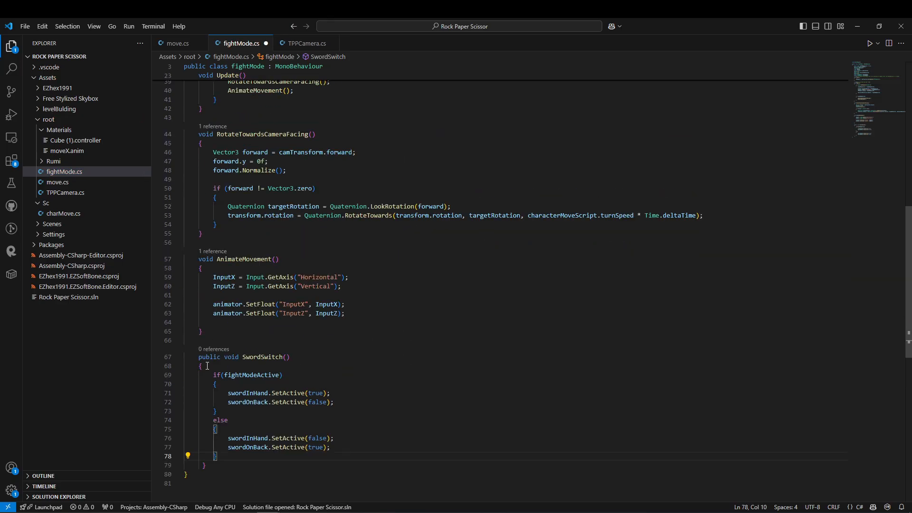
{"action": "left_click", "coordinate": [267, 358]}
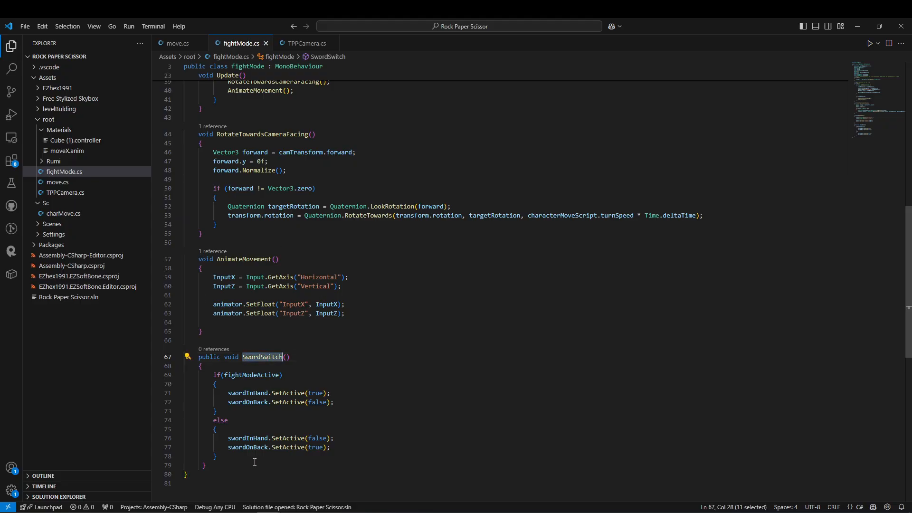
Back in Unity, preview the character's Withdrawing Sword clip and set the playhead to frame 18, where the hand reaches the sword.
{"action": "left_click", "coordinate": [223, 509]}
{"action": "left_click", "coordinate": [56, 370]}
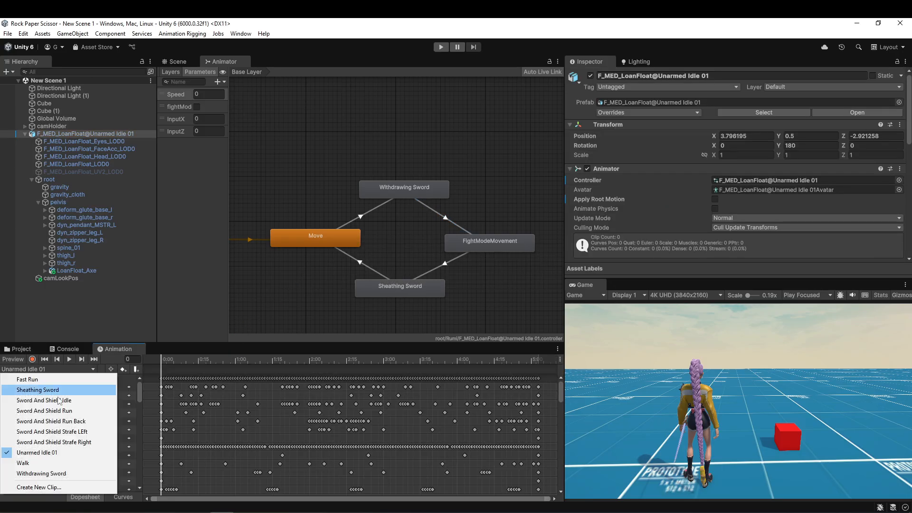
{"action": "left_click", "coordinate": [41, 473]}
{"action": "left_click_drag", "start_coordinate": [166, 359], "coordinate": [320, 357]}
{"action": "left_click", "coordinate": [175, 62]}
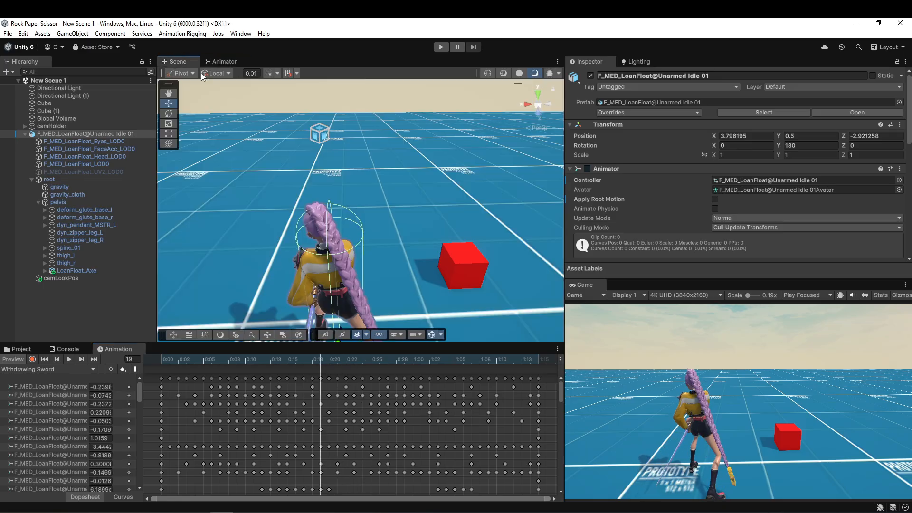
{"action": "right_click_drag", "start_coordinate": [332, 161], "coordinate": [760, 261]}
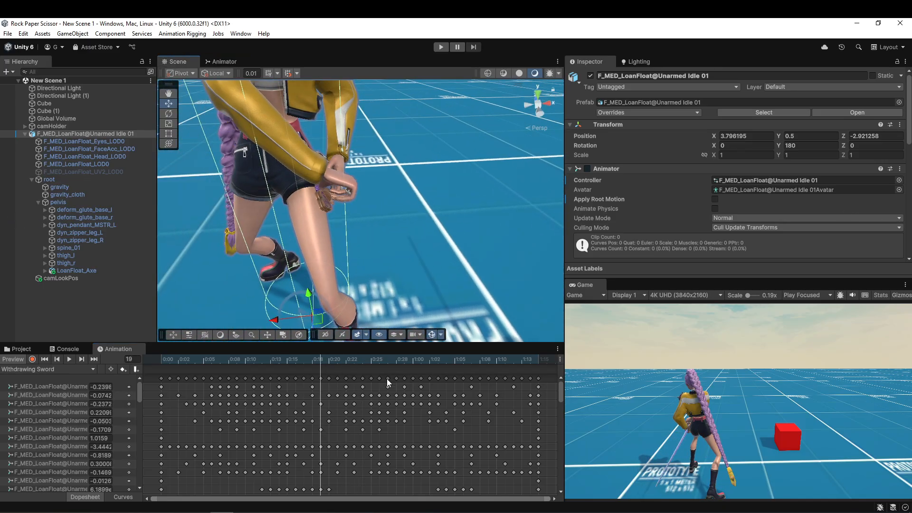
{"action": "left_click_drag", "start_coordinate": [280, 359], "coordinate": [315, 362]}
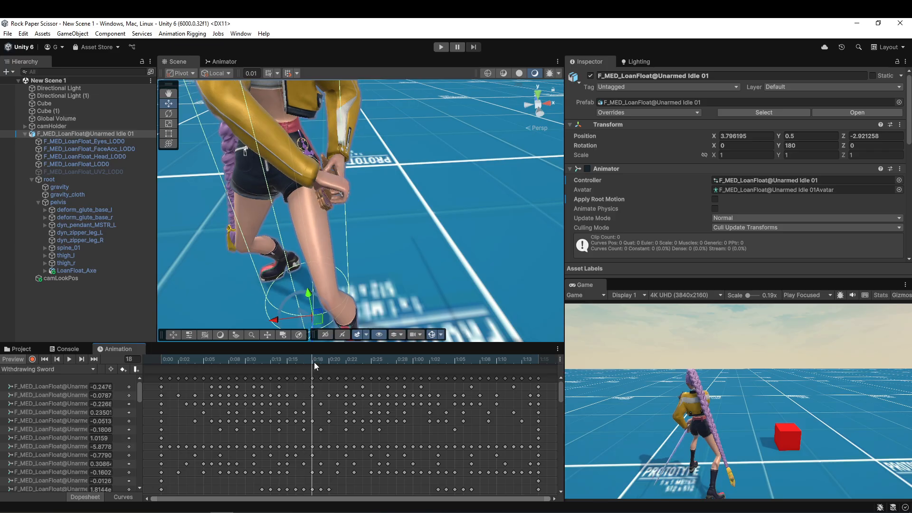
Add an animation event at frame 18 of the Withdrawing Sword clip that calls fightMode's SwordSwitch() method.
{"action": "left_click", "coordinate": [136, 368]}
{"action": "left_click", "coordinate": [670, 97]}
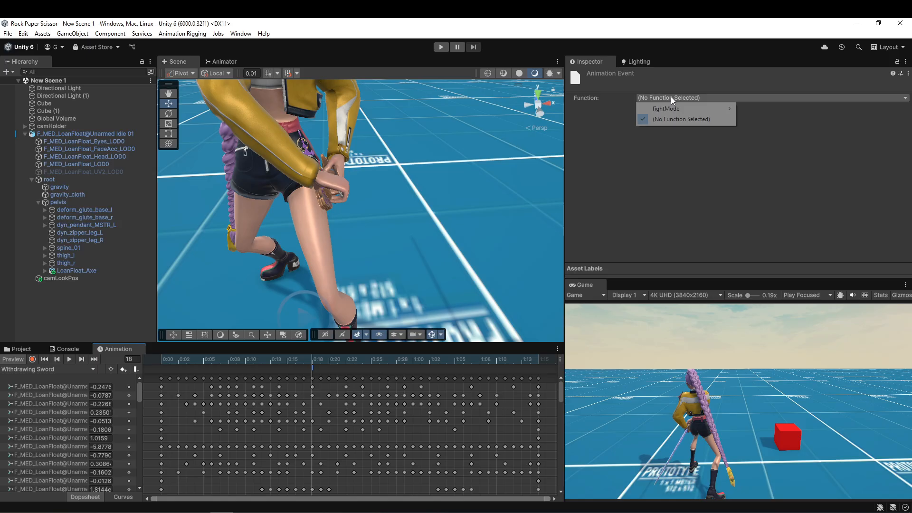
{"action": "mouse_move", "coordinate": [689, 108]}
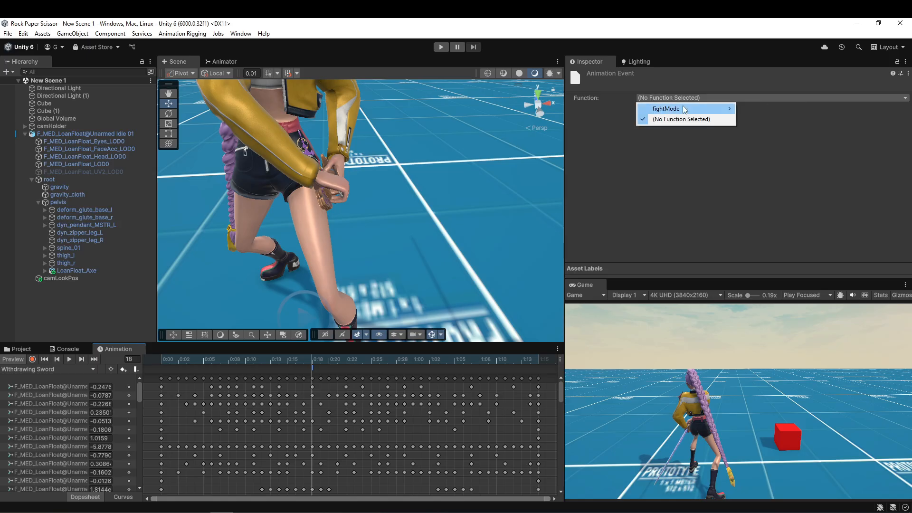
{"action": "mouse_move", "coordinate": [761, 108]}
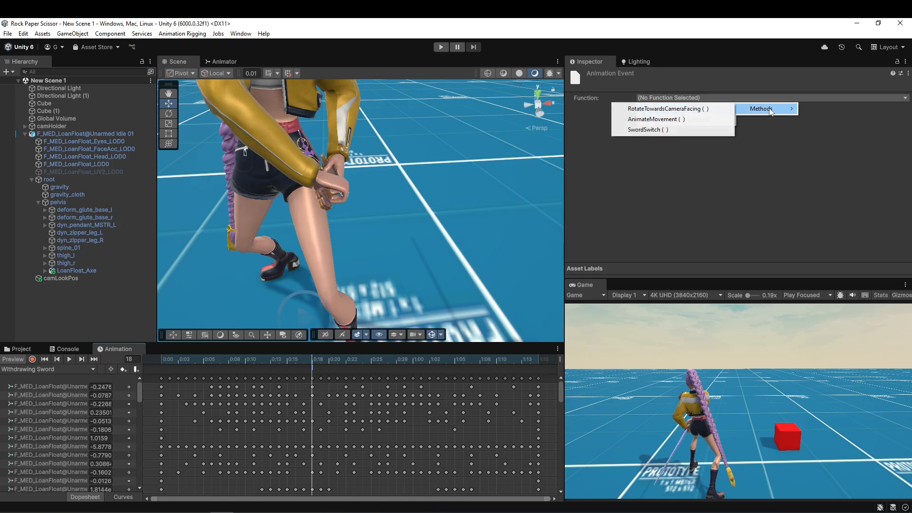
{"action": "left_click", "coordinate": [679, 131]}
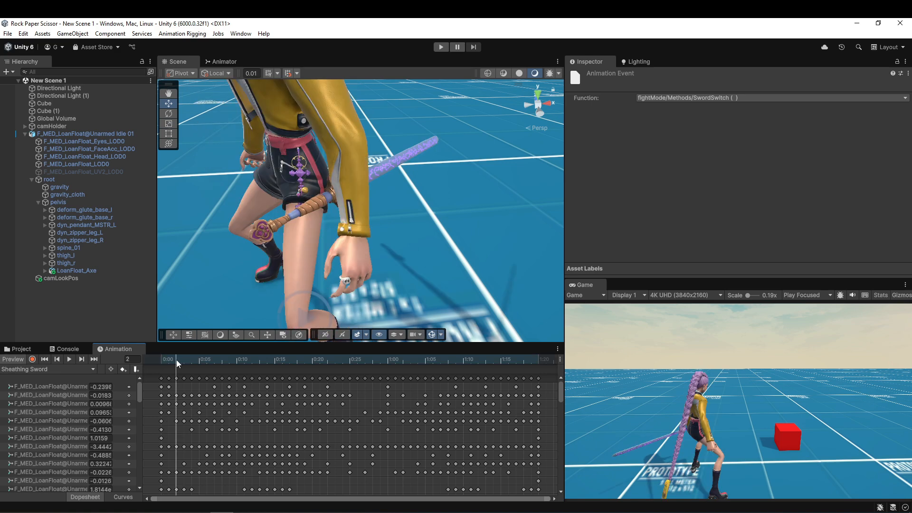
Add an animation event at frame 37 of the Sheathing Sword clip that calls fightMode's SwordSwitch() method.
{"action": "left_click_drag", "start_coordinate": [175, 360], "coordinate": [440, 378]}
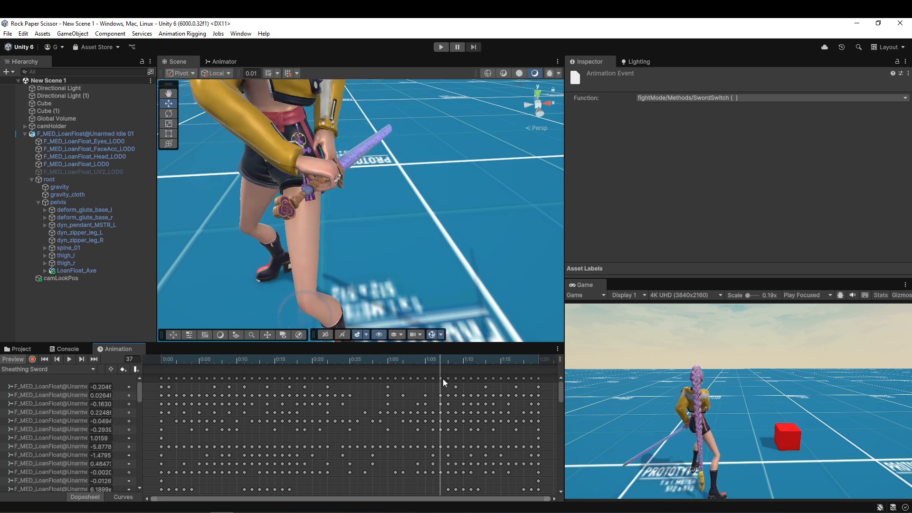
{"action": "left_click", "coordinate": [712, 97]}
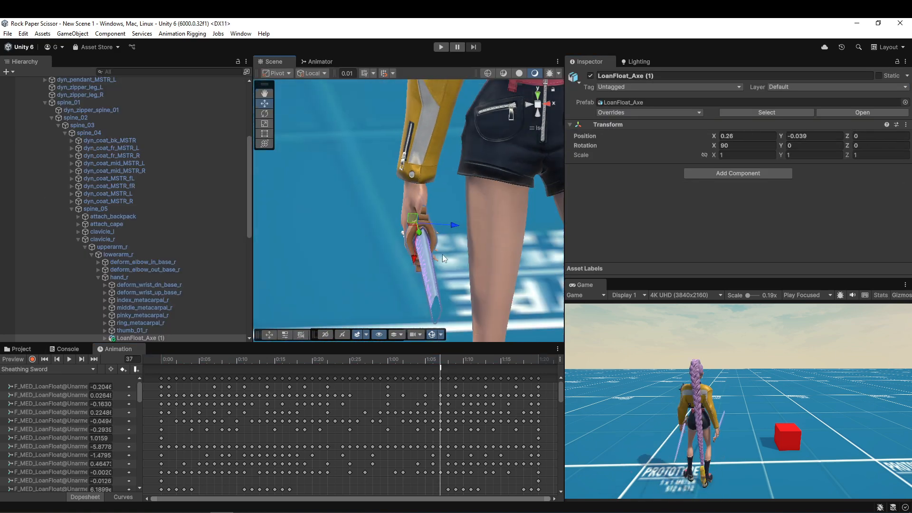
Move the LoanFloat_Axe (1) sword under hand_r into the grip of the character's right hand.
{"action": "left_click_drag", "start_coordinate": [443, 255], "coordinate": [445, 276], "text": "alt"}
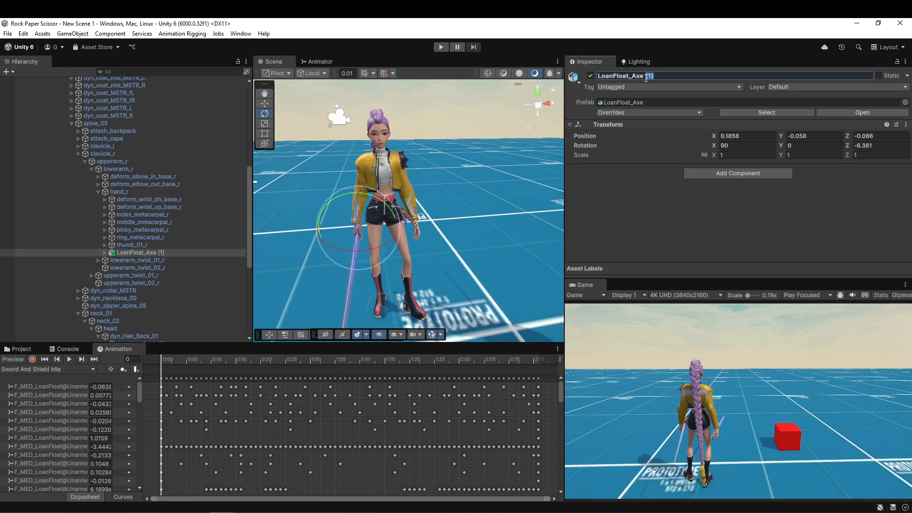
Rename the hand and back swords LoanFloat_Axe in Hand and LoanFloat_Axe Back, and assign them as Fight Mode's Sword In Hand and Sword On Back.
{"action": "left_click", "coordinate": [401, 215]}
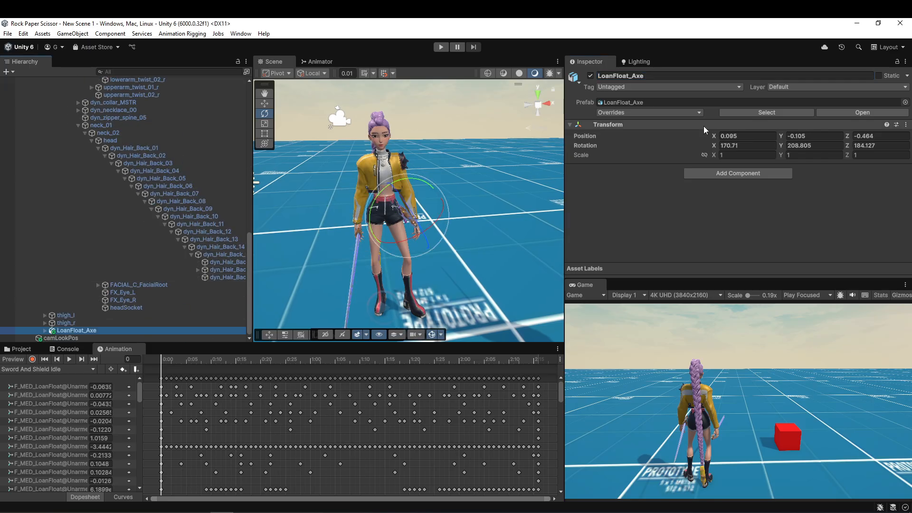
{"action": "left_click", "coordinate": [680, 75]}
{"action": "left_click", "coordinate": [78, 125]}
{"action": "scroll", "coordinate": [71, 126], "scroll_direction": "up", "scroll_amount": 8}
{"action": "left_click", "coordinate": [63, 127]}
{"action": "scroll", "coordinate": [762, 201], "scroll_direction": "down", "scroll_amount": 11}
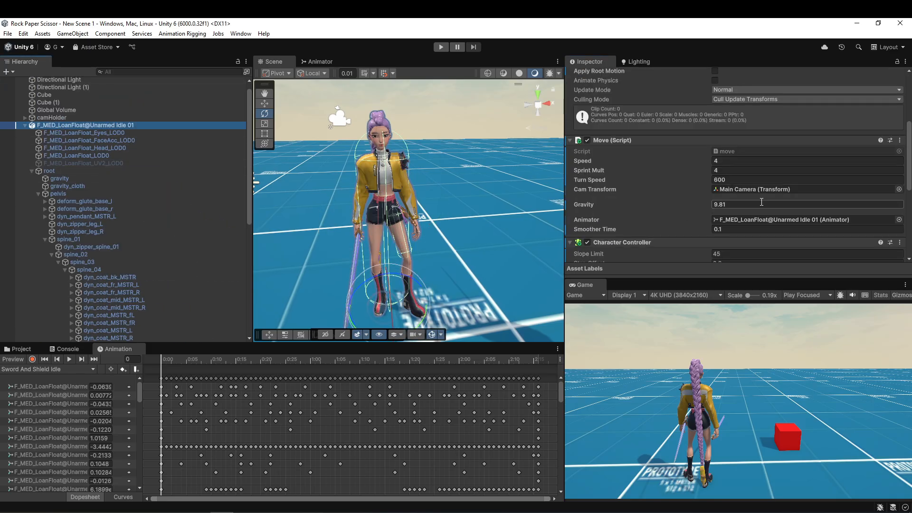
{"action": "scroll", "coordinate": [113, 266], "scroll_direction": "down", "scroll_amount": 8}
{"action": "left_click_drag", "start_coordinate": [151, 247], "coordinate": [803, 224]}
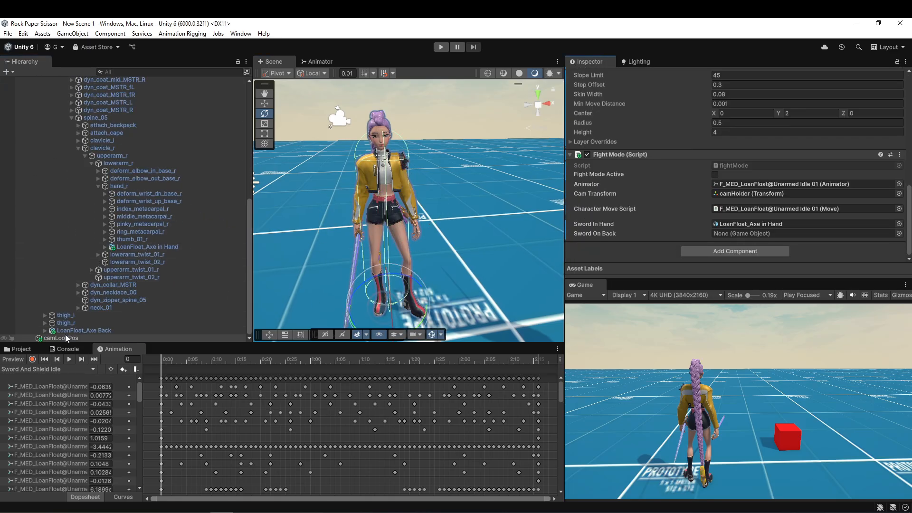
{"action": "left_click_drag", "start_coordinate": [85, 330], "coordinate": [803, 233]}
Deactivate the LoanFloat_Axe in Hand sword and play-test the scene by walking around and drawing the sword.
{"action": "left_click", "coordinate": [183, 246]}
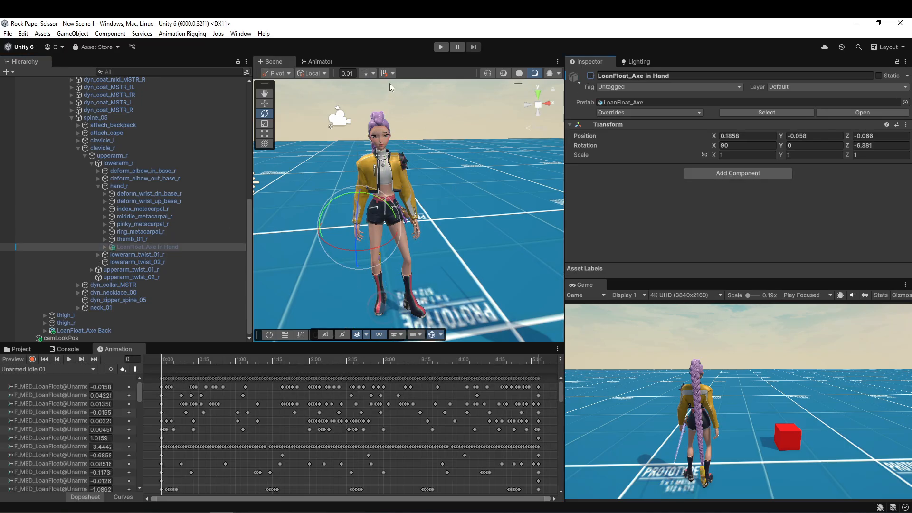
{"action": "left_click", "coordinate": [440, 47]}
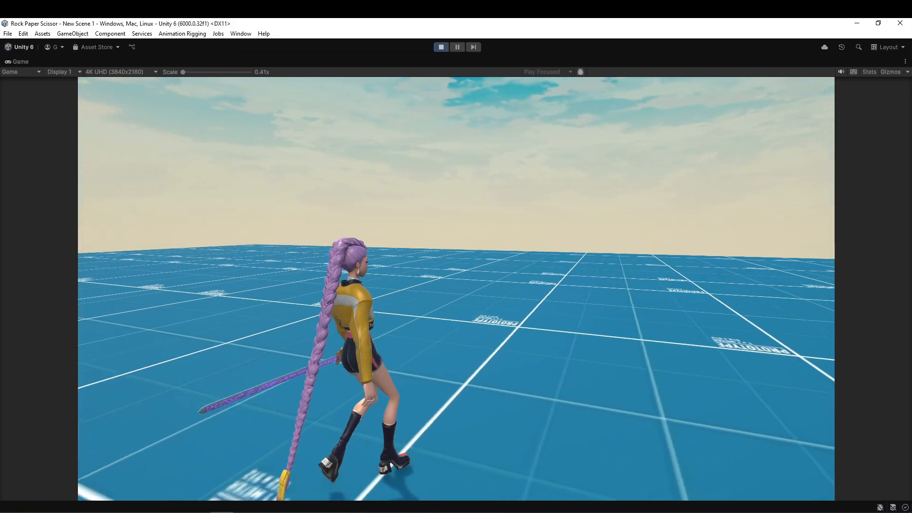
{"action": "key", "text": "w"}
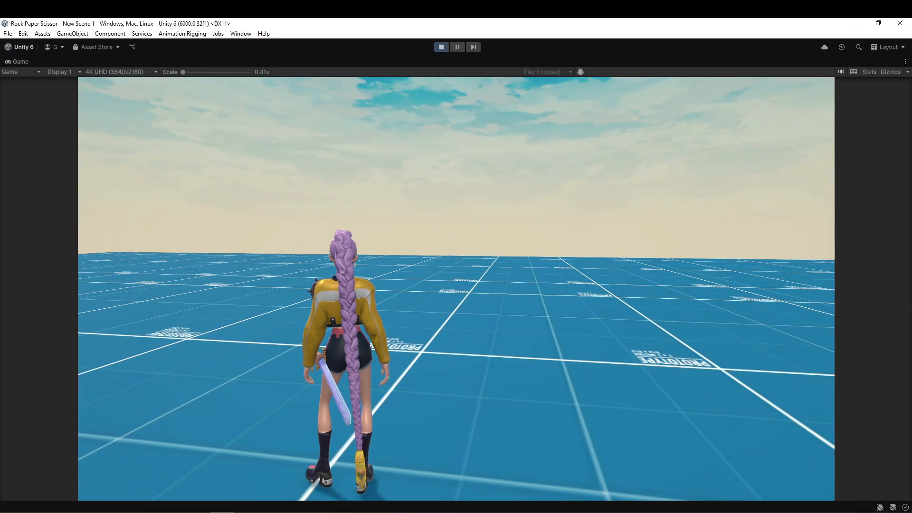
{"action": "left_click", "coordinate": [456, 288]}
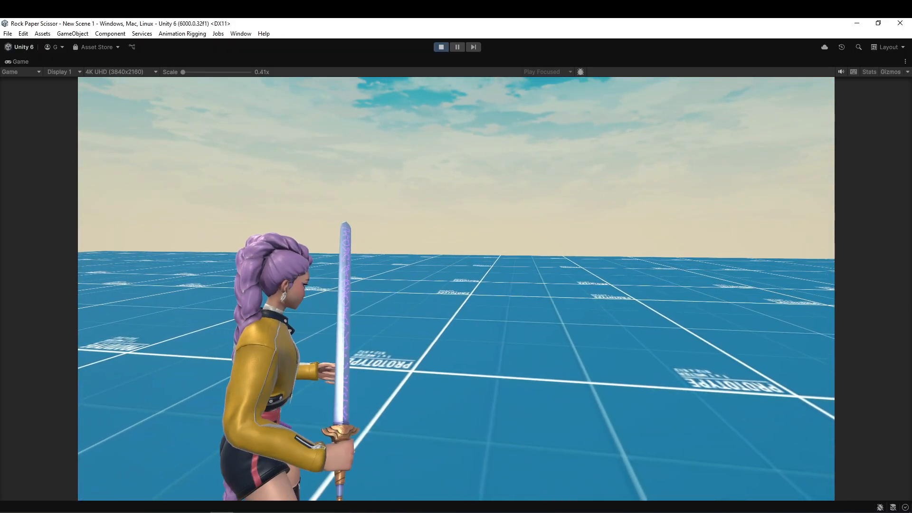
{"action": "key", "text": "w"}
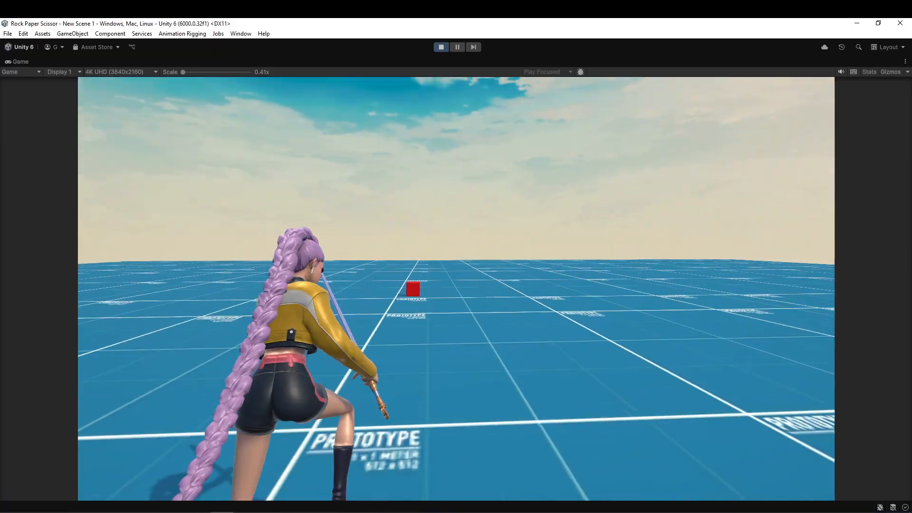
{"action": "left_click", "coordinate": [456, 289]}
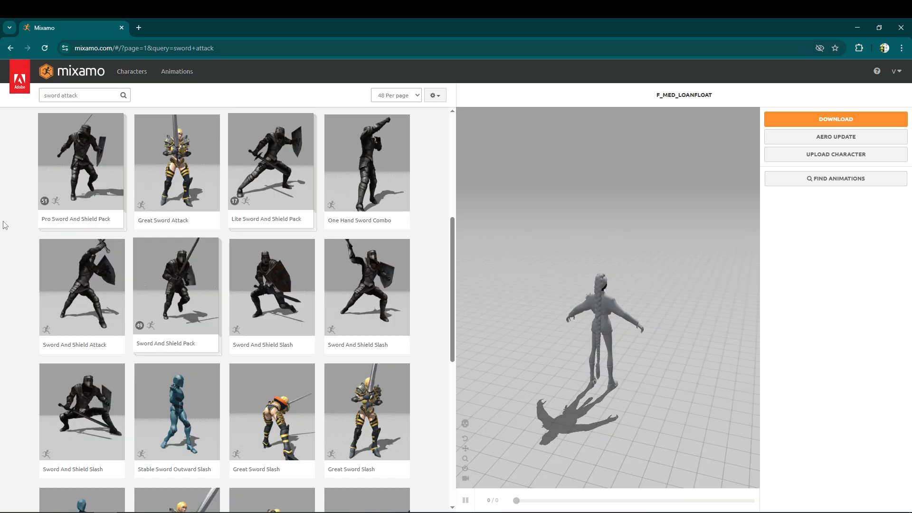
On Mixamo, download the Sword And Shield Slash animation for the character with Overdrive 90.
{"action": "left_click", "coordinate": [366, 285]}
{"action": "left_click_drag", "start_coordinate": [834, 204], "coordinate": [886, 205]}
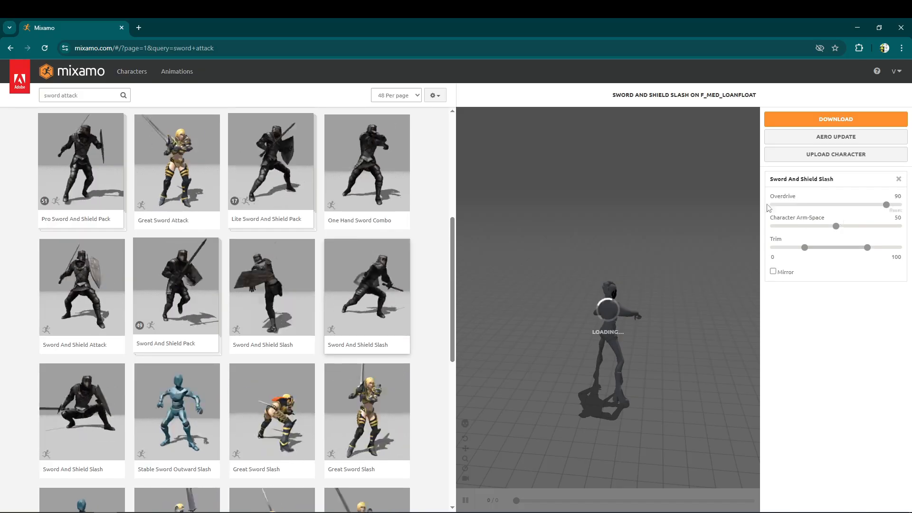
{"action": "left_click", "coordinate": [835, 119]}
{"action": "left_click", "coordinate": [588, 226]}
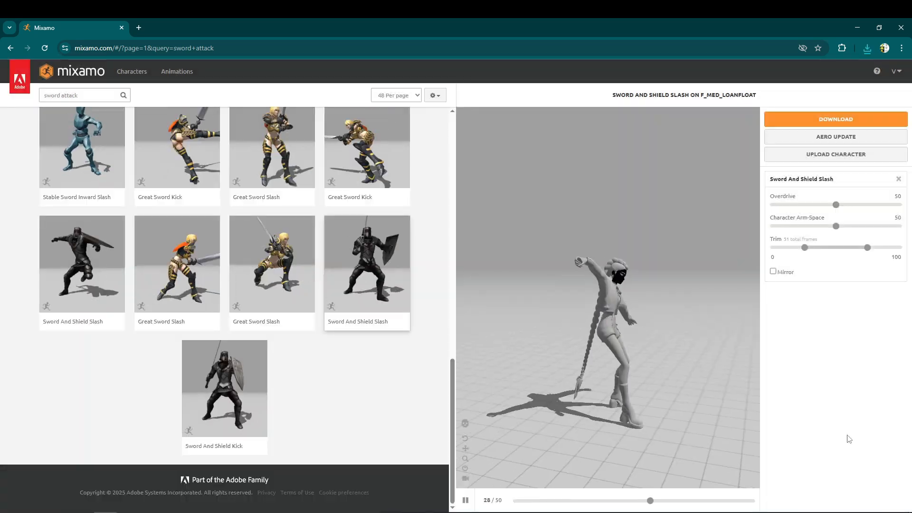
Download the second Sword And Shield Slash animation with Overdrive 80.
{"action": "left_click", "coordinate": [884, 205]}
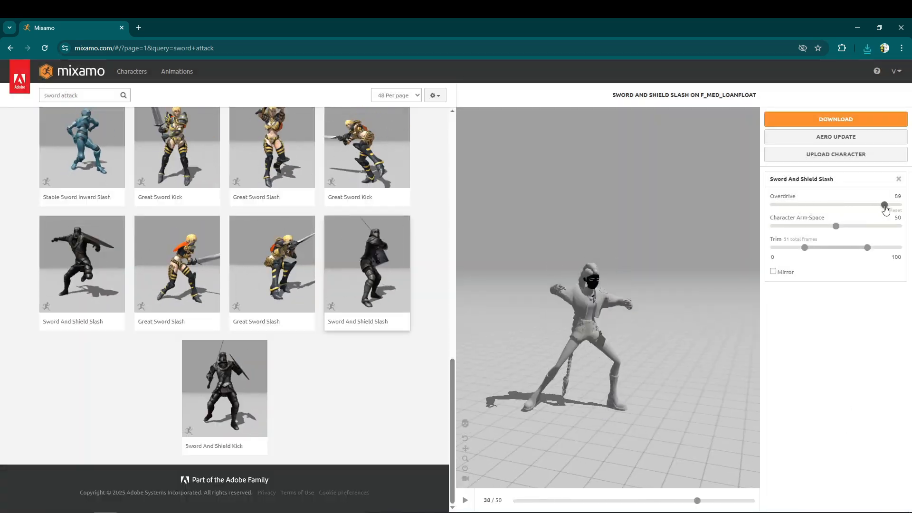
{"action": "left_click_drag", "start_coordinate": [884, 205], "coordinate": [873, 205]}
{"action": "left_click", "coordinate": [835, 119]}
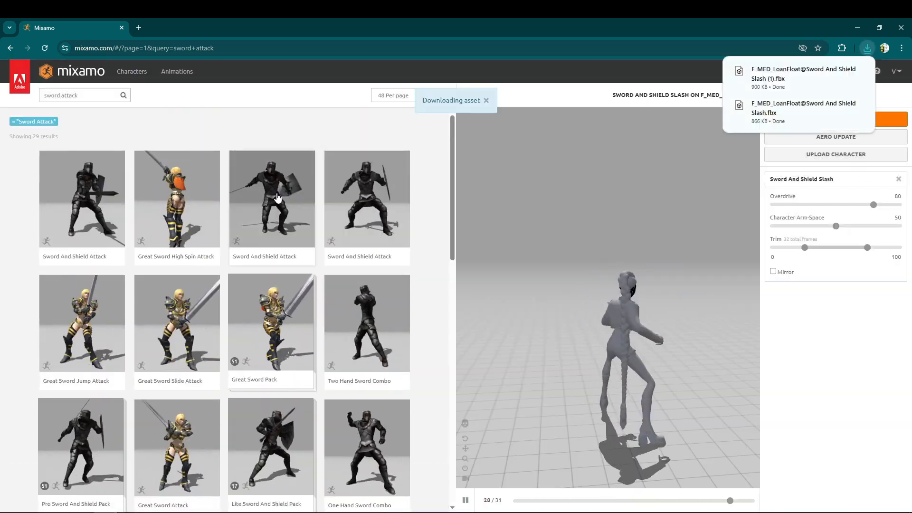
Preview the Sword And Shield Attack animation on the character and download it.
{"action": "left_click", "coordinate": [367, 208]}
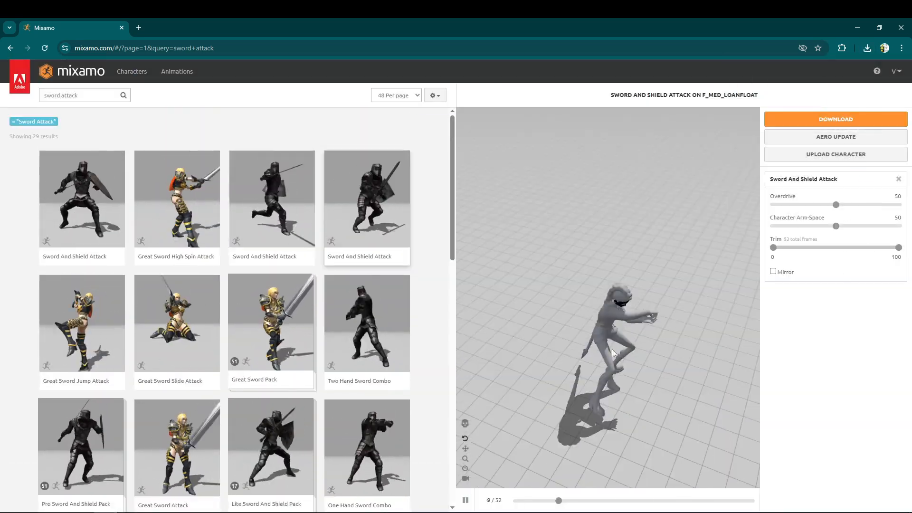
{"action": "left_click_drag", "start_coordinate": [613, 353], "coordinate": [606, 313]}
{"action": "left_click", "coordinate": [850, 119]}
{"action": "left_click", "coordinate": [587, 226]}
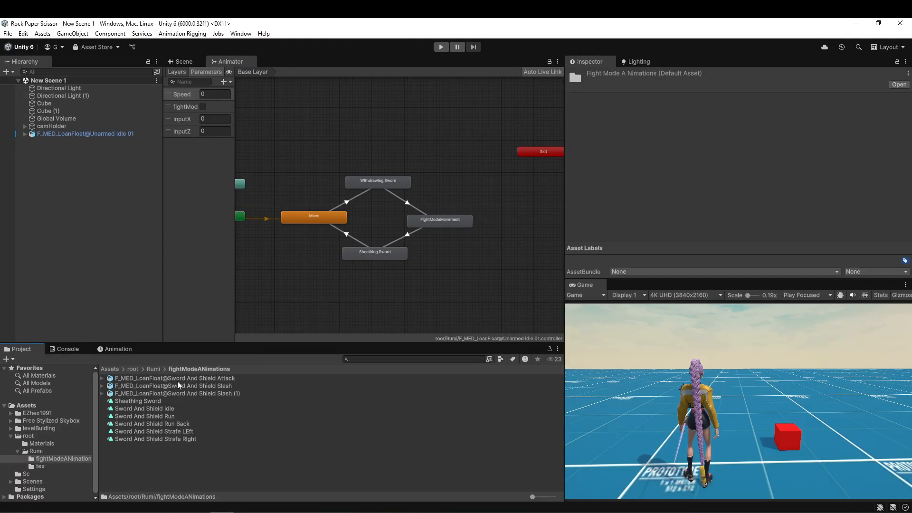
In Unity, set the three imported attack models to a Humanoid rig that copies the F_MED_LoanFloat@Unarmed Idle 01Avatar avatar.
{"action": "left_click", "coordinate": [185, 378]}
{"action": "left_click", "coordinate": [203, 394], "text": "shift"}
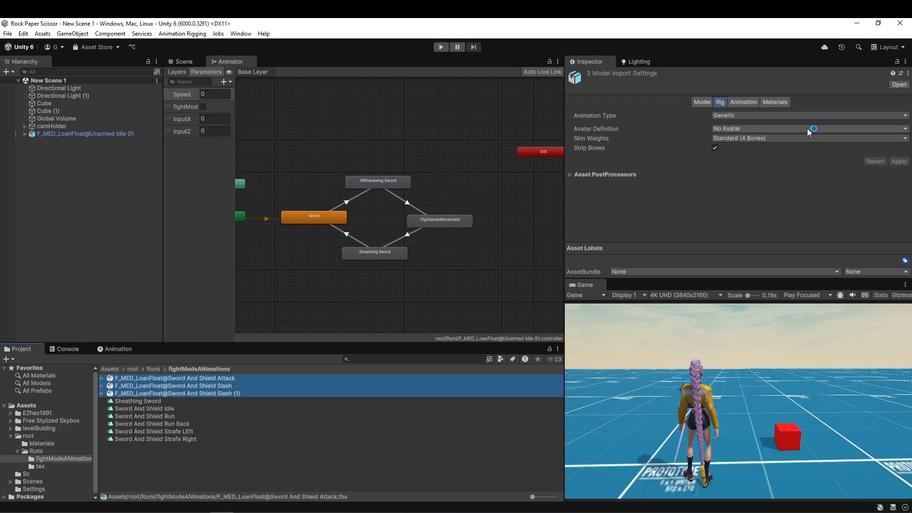
{"action": "left_click", "coordinate": [737, 115]}
{"action": "left_click", "coordinate": [745, 160]}
{"action": "left_click", "coordinate": [741, 128]}
{"action": "left_click", "coordinate": [744, 159]}
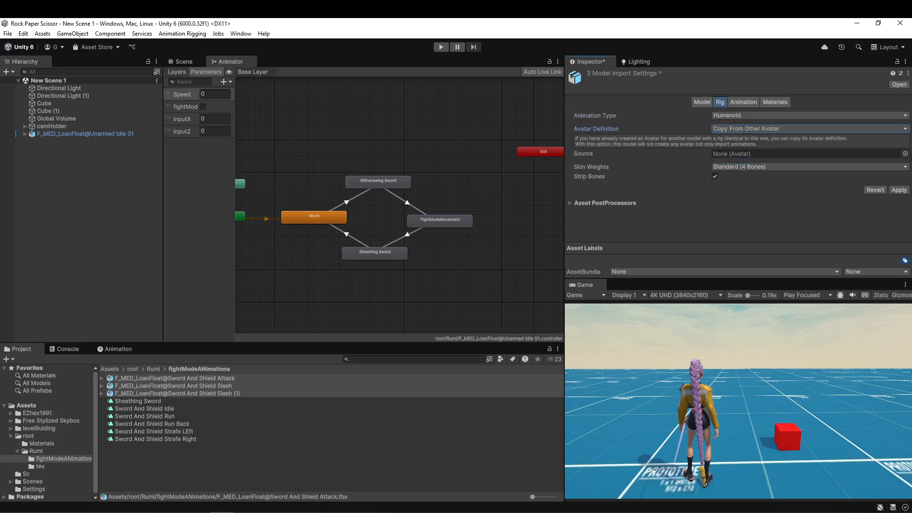
{"action": "left_click", "coordinate": [905, 154]}
{"action": "double_click", "coordinate": [378, 204]}
{"action": "left_click", "coordinate": [903, 189]}
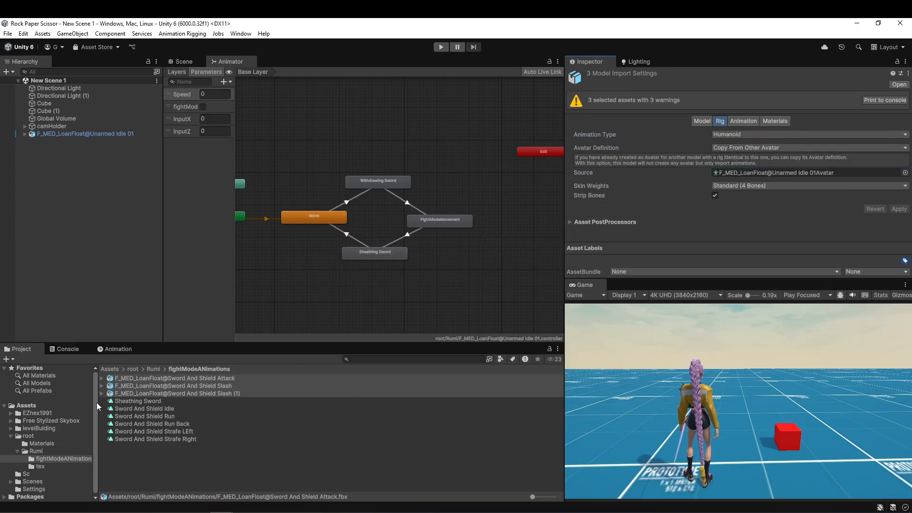
Duplicate the Attack, Slash and Slash (1) clips out of their imported models and delete the source models.
{"action": "left_click", "coordinate": [101, 392]}
{"action": "left_click", "coordinate": [157, 393]}
{"action": "left_click", "coordinate": [175, 415], "text": "ctrl"}
{"action": "left_click", "coordinate": [189, 437], "text": "ctrl"}
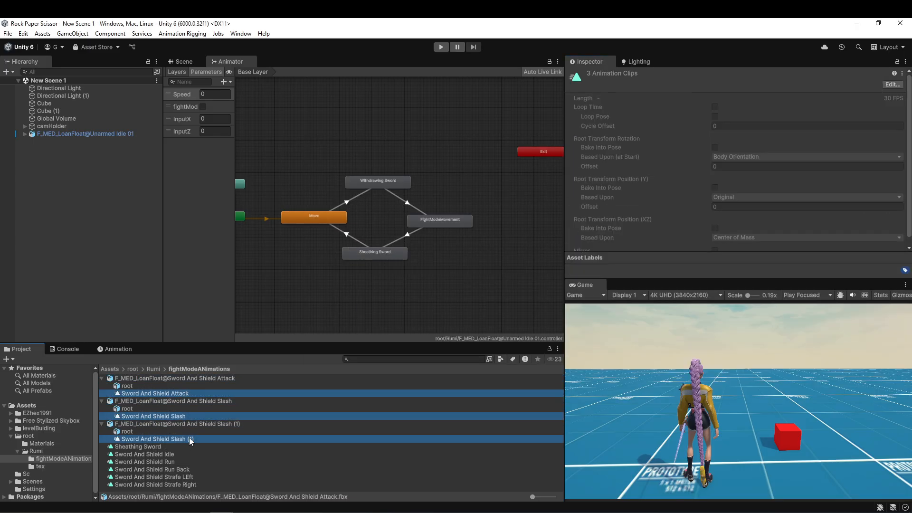
{"action": "key", "text": "ctrl+d"}
{"action": "key", "text": "Delete"}
{"action": "key", "text": "Return"}
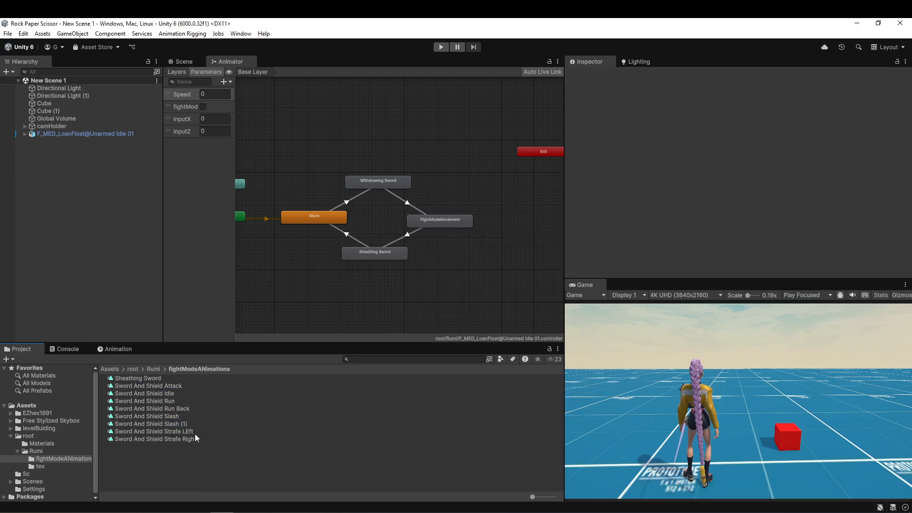
Bake root rotation and Y position into pose, based on Original, for the Attack and both Slash clips, and preview the Attack clip.
{"action": "left_click", "coordinate": [189, 416]}
{"action": "left_click", "coordinate": [185, 424], "text": "ctrl"}
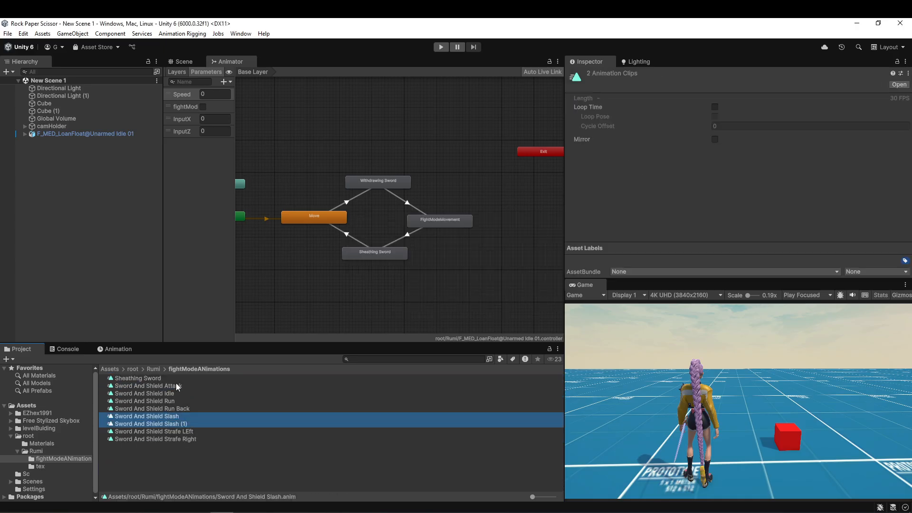
{"action": "left_click", "coordinate": [176, 385], "text": "ctrl"}
{"action": "left_click", "coordinate": [185, 415]}
{"action": "key", "text": "F2"}
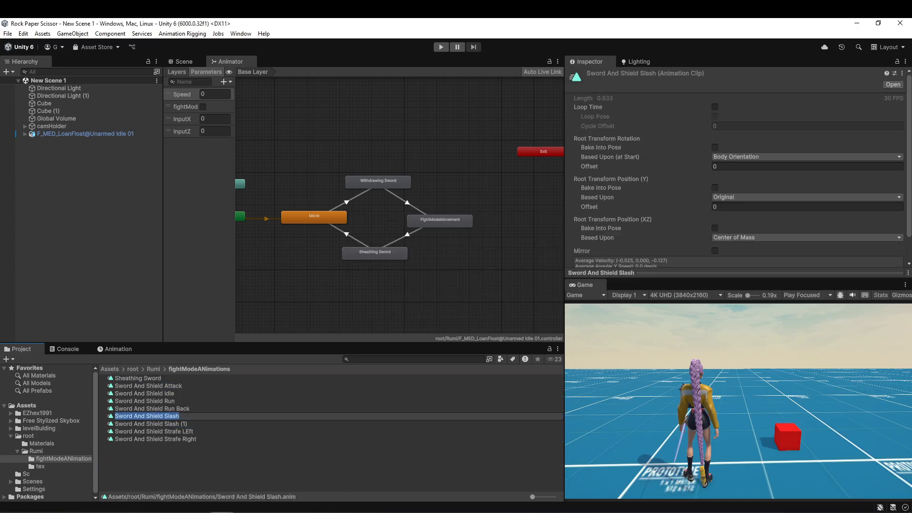
{"action": "left_click", "coordinate": [184, 424], "text": "ctrl"}
{"action": "left_click", "coordinate": [176, 386], "text": "ctrl"}
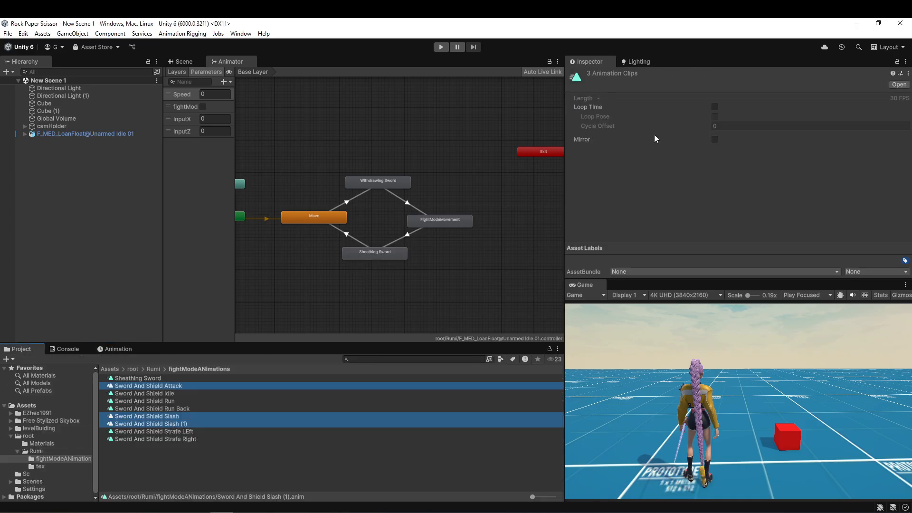
{"action": "left_click", "coordinate": [165, 387]}
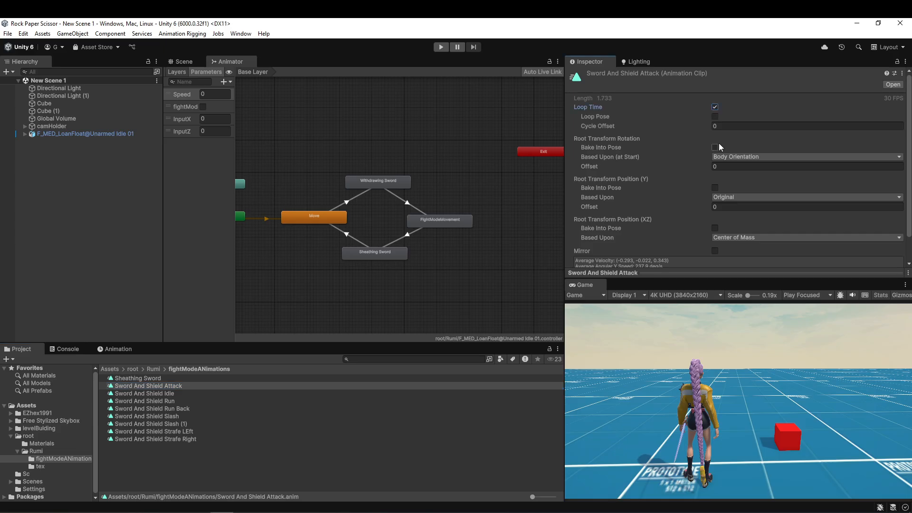
{"action": "left_click", "coordinate": [166, 416]}
{"action": "left_click", "coordinate": [166, 423], "text": "ctrl"}
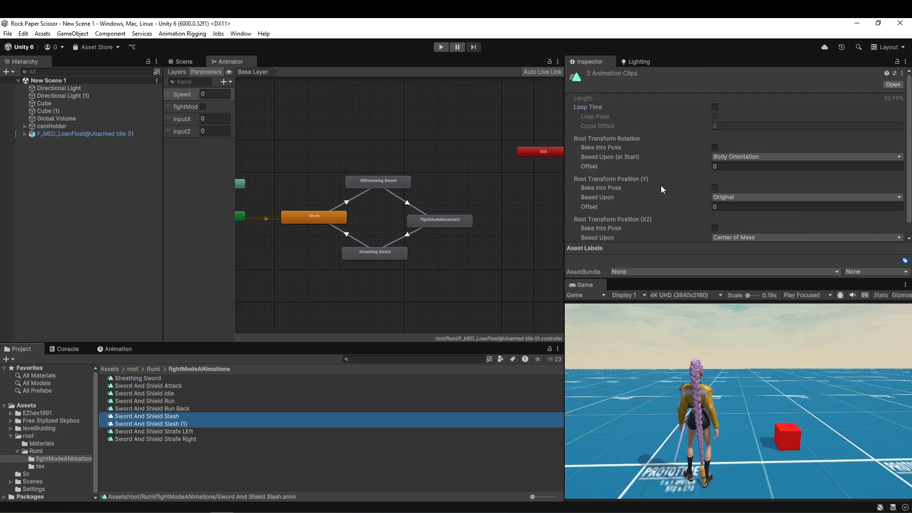
{"action": "left_click", "coordinate": [176, 387]}
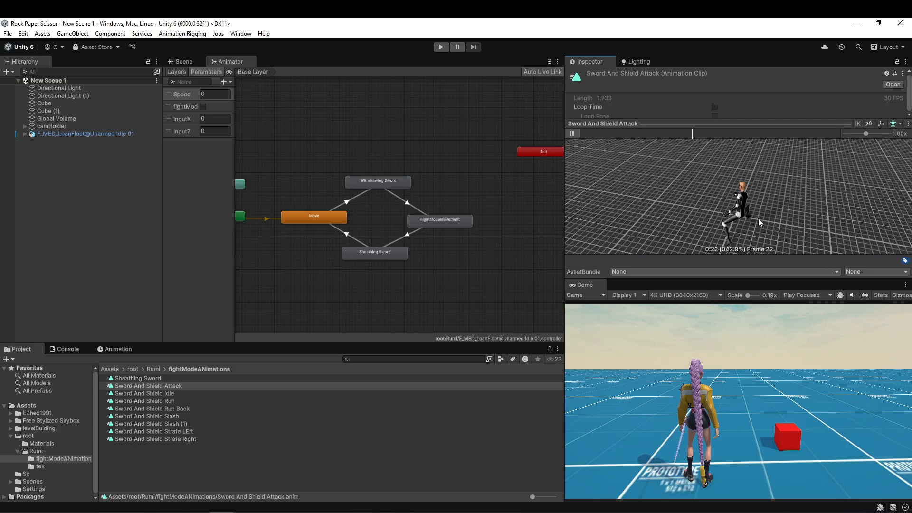
{"action": "left_click", "coordinate": [659, 125]}
Add Sword And Shield Slash, Sword And Shield Slash (1) and Sword And Shield Attack as Animator states stacked beside FightModeMovement.
{"action": "left_click", "coordinate": [279, 319]}
{"action": "scroll", "coordinate": [499, 263], "scroll_direction": "up", "scroll_amount": 3}
{"action": "middle_click_drag", "start_coordinate": [498, 262], "coordinate": [380, 300]}
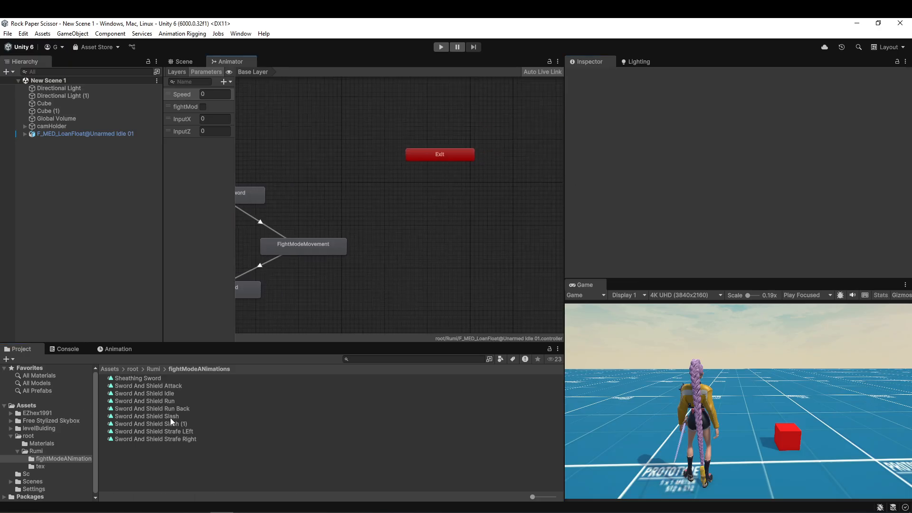
{"action": "left_click", "coordinate": [170, 417]}
{"action": "left_click_drag", "start_coordinate": [172, 415], "coordinate": [388, 205]}
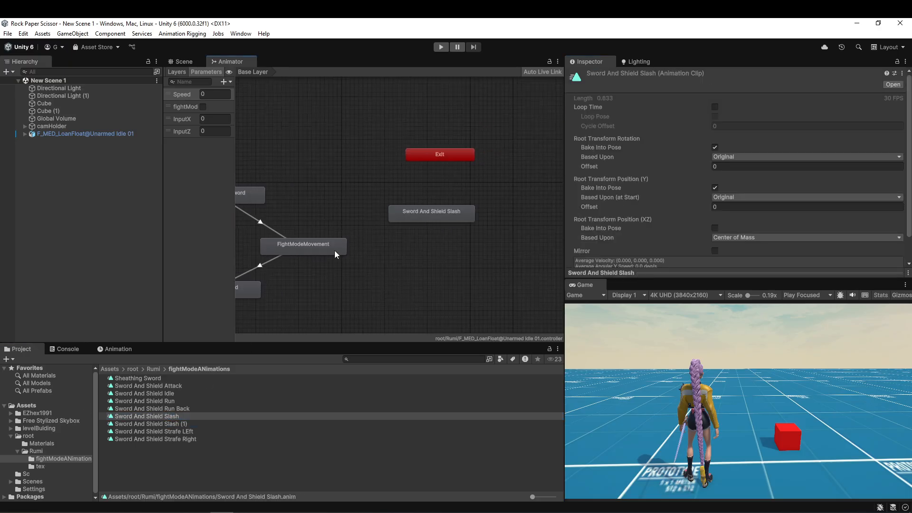
{"action": "left_click", "coordinate": [407, 219]}
{"action": "left_click", "coordinate": [759, 99]}
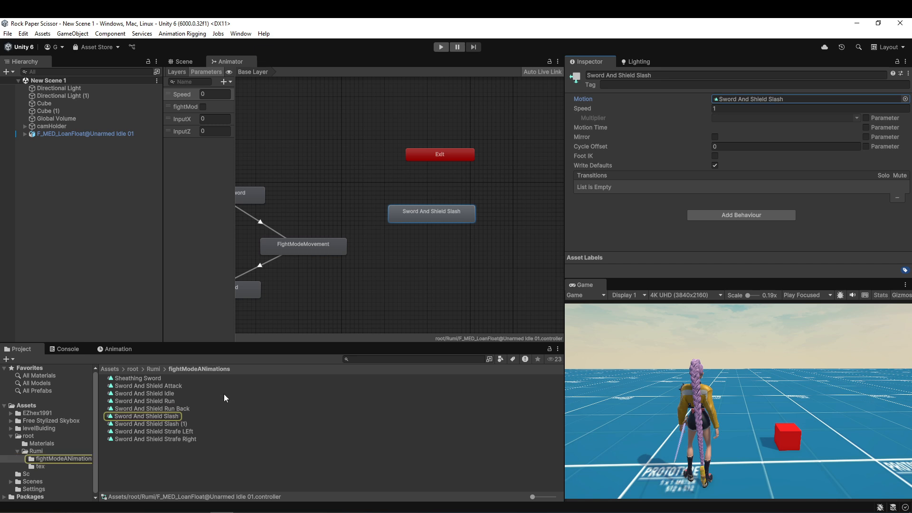
{"action": "left_click_drag", "start_coordinate": [145, 423], "coordinate": [402, 270]}
{"action": "left_click_drag", "start_coordinate": [143, 386], "coordinate": [399, 283]}
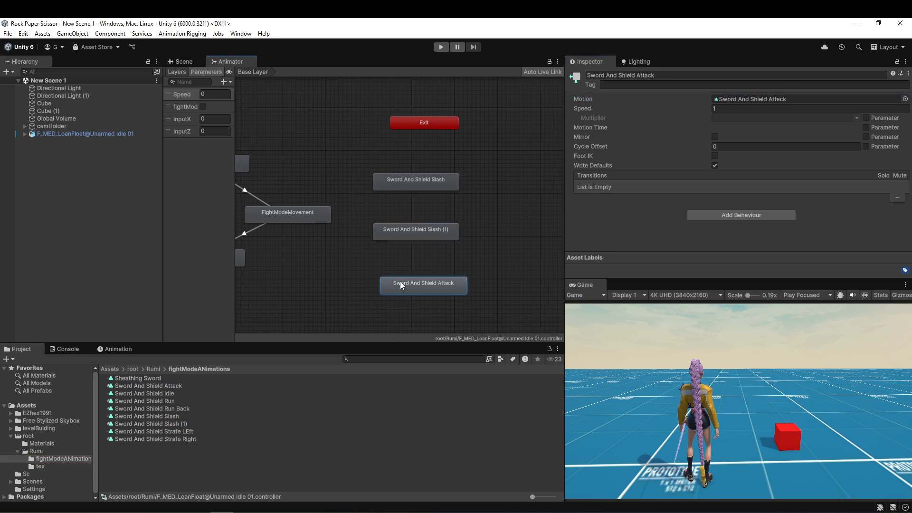
Add a trigger parameter named attack to the character's Animator controller.
{"action": "left_click", "coordinate": [307, 206]}
{"action": "left_click", "coordinate": [226, 81]}
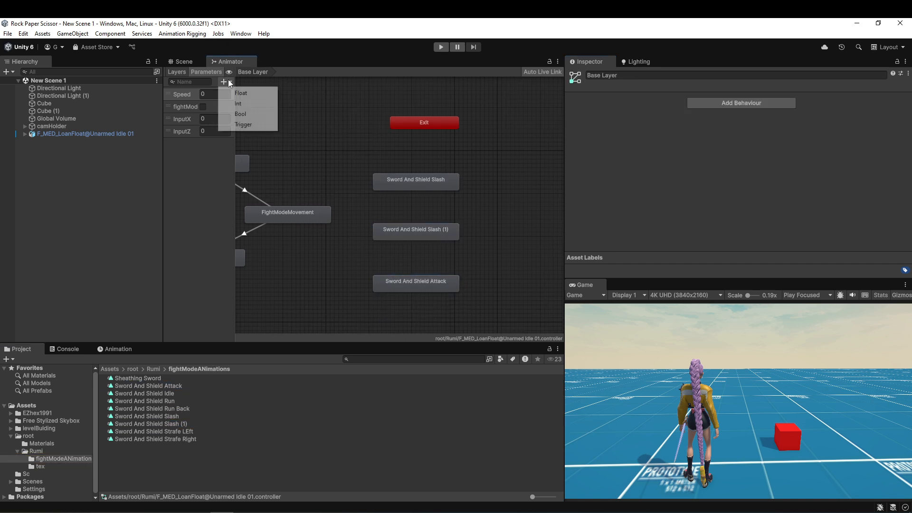
{"action": "left_click", "coordinate": [247, 123]}
{"action": "type", "text": "attack"}
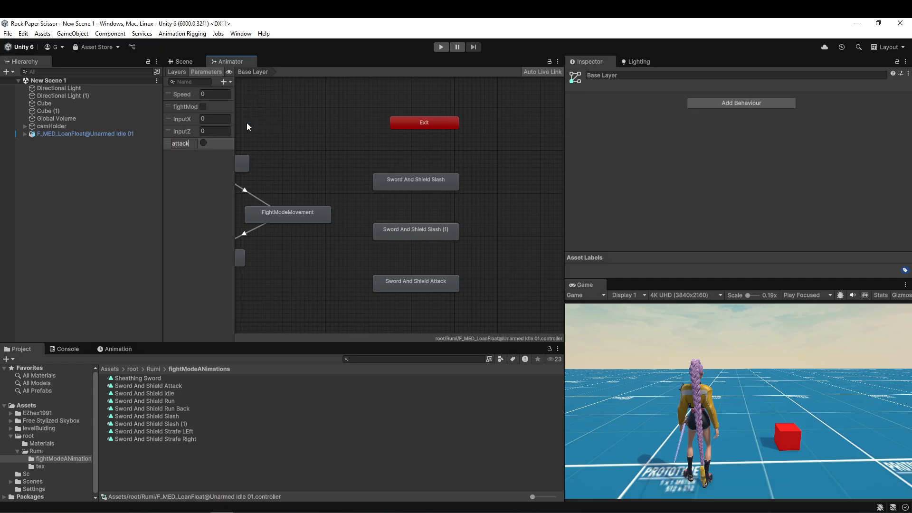
{"action": "key", "text": "Return"}
Add a bool parameter named doCombo to the character's Animator controller.
{"action": "left_click", "coordinate": [227, 81]}
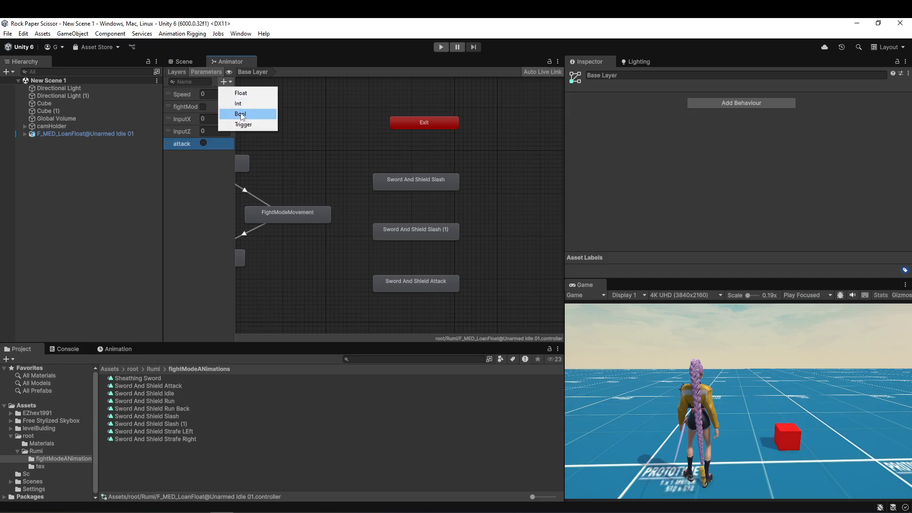
{"action": "left_click", "coordinate": [241, 114]}
{"action": "type", "text": "doCombo"}
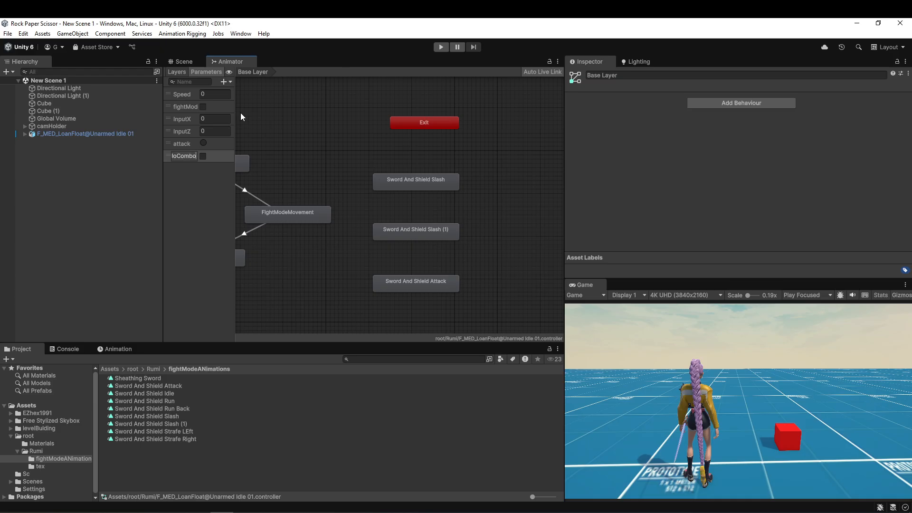
{"action": "key", "text": "Return"}
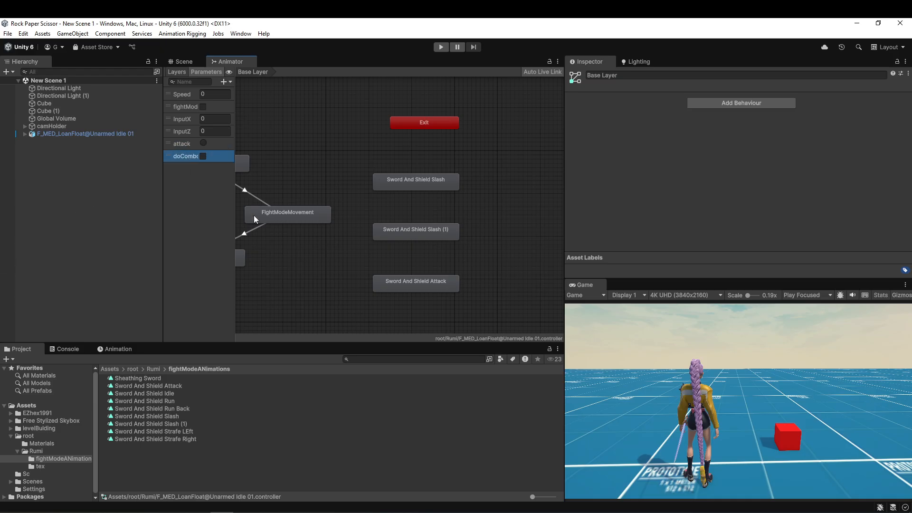
Create a transition from FightModeMovement to Sword And Shield Slash, disable its exit time and add a parameter condition.
{"action": "right_click", "coordinate": [291, 212]}
{"action": "left_click", "coordinate": [334, 219]}
{"action": "left_click", "coordinate": [375, 184]}
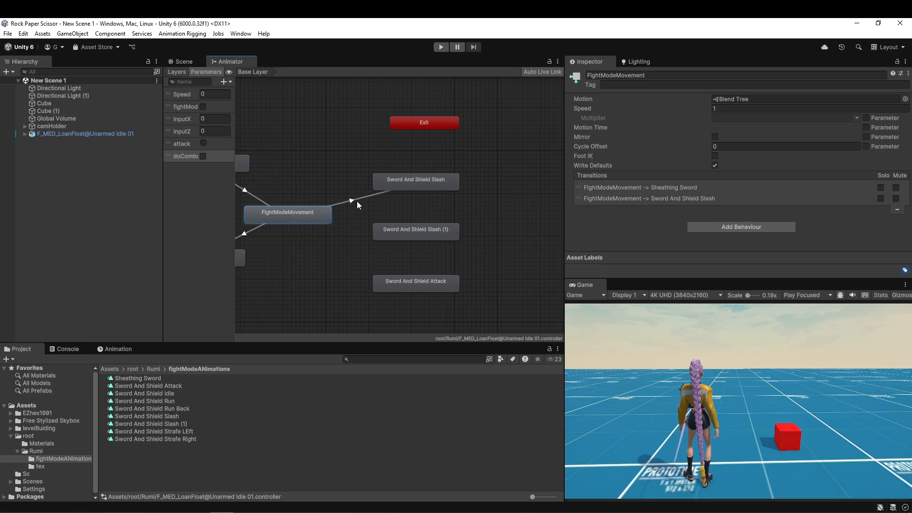
{"action": "left_click", "coordinate": [357, 200]}
{"action": "scroll", "coordinate": [752, 113], "scroll_direction": "down", "scroll_amount": 2}
{"action": "left_click", "coordinate": [707, 140]}
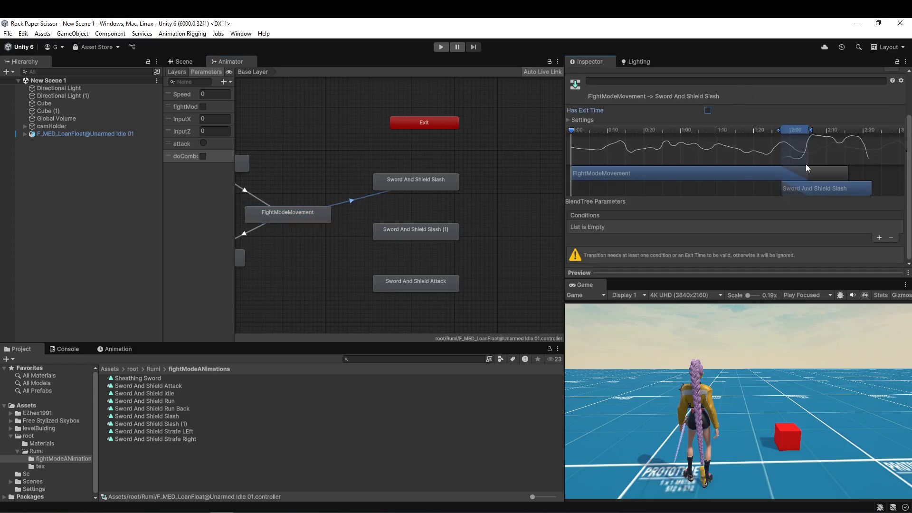
{"action": "left_click", "coordinate": [879, 238]}
{"action": "left_click", "coordinate": [616, 244]}
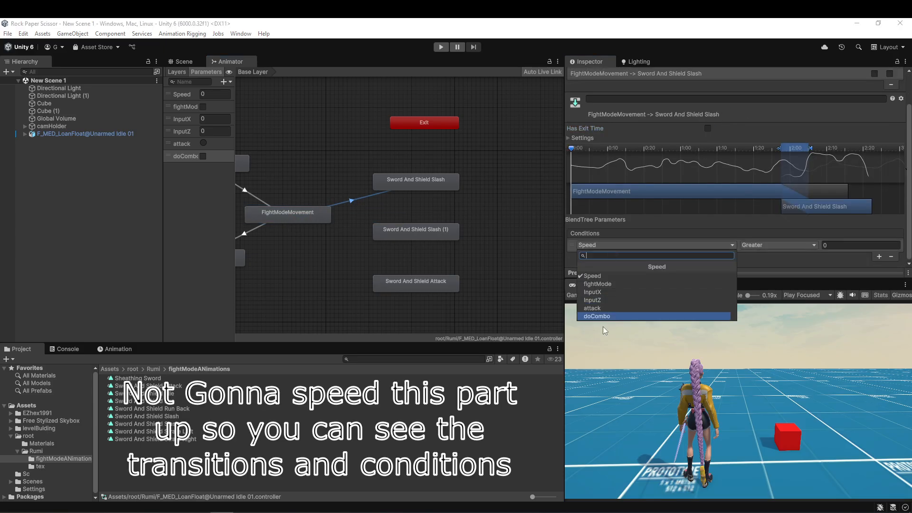
{"action": "left_click", "coordinate": [600, 292]}
Create a transition from Sword And Shield Slash to Sword And Shield Slash (1) with the condition doCombo true, keeping its exit time.
{"action": "right_click", "coordinate": [411, 183]}
{"action": "left_click", "coordinate": [427, 187]}
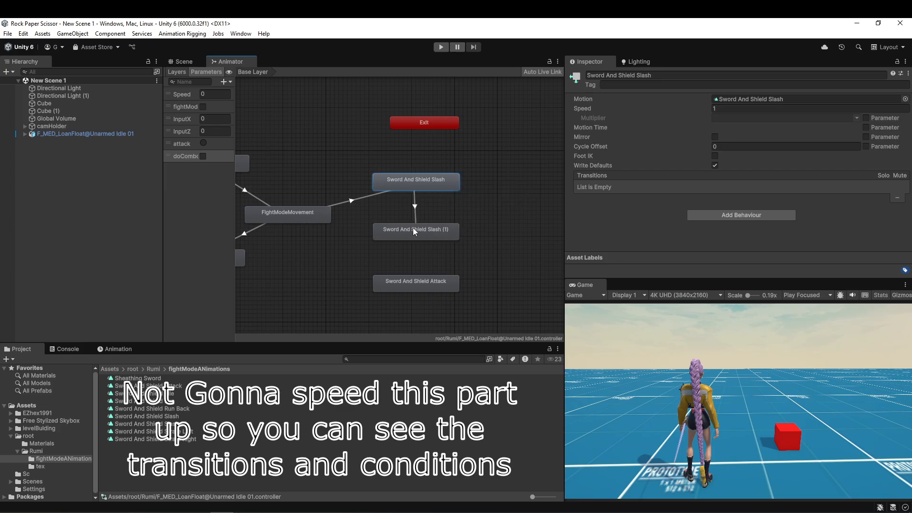
{"action": "left_click", "coordinate": [413, 228]}
{"action": "left_click", "coordinate": [414, 209]}
{"action": "scroll", "coordinate": [712, 133], "scroll_direction": "down", "scroll_amount": 2}
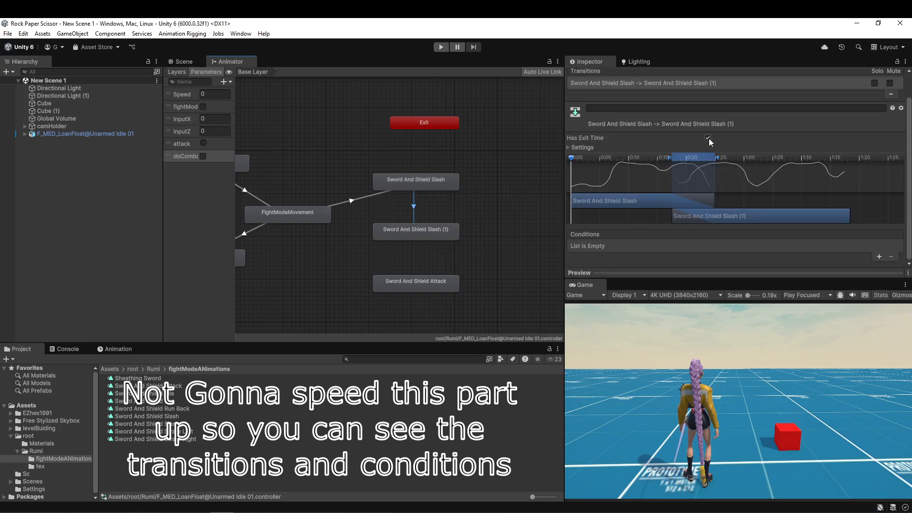
{"action": "left_click", "coordinate": [879, 257]}
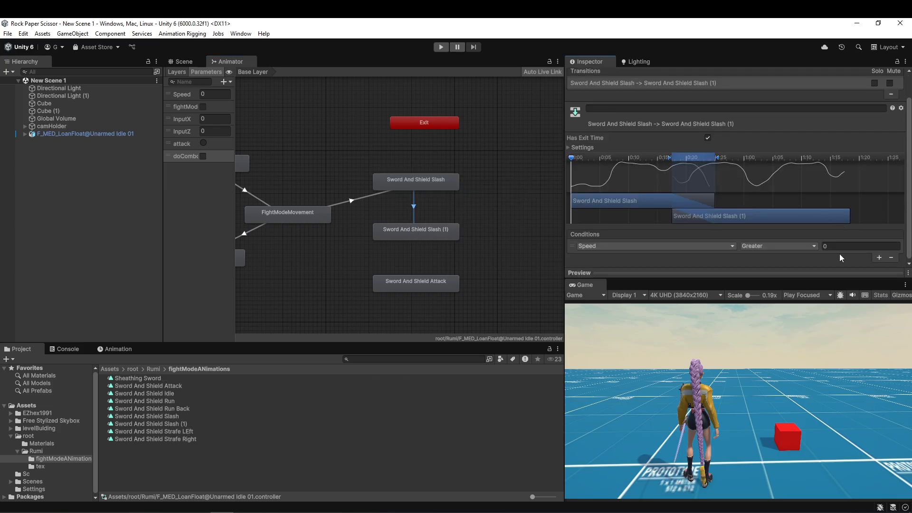
{"action": "left_click", "coordinate": [697, 246]}
{"action": "left_click", "coordinate": [630, 316]}
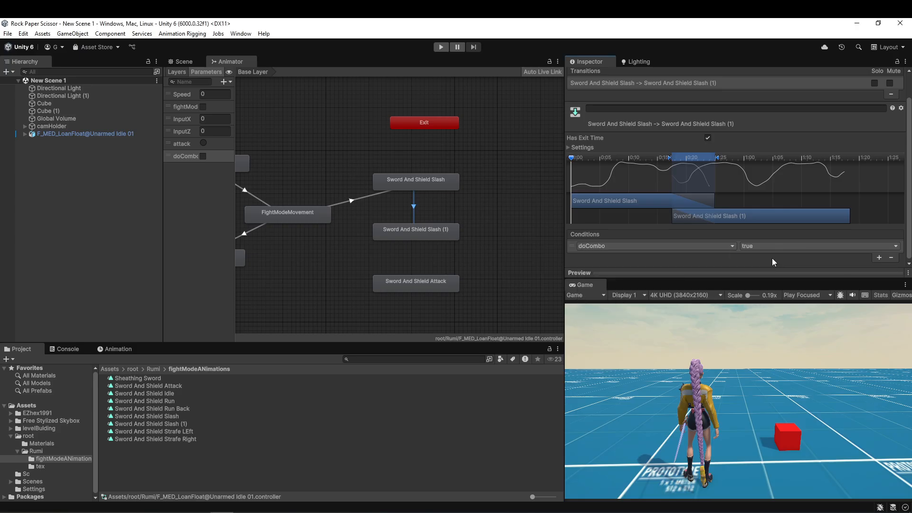
Create a transition from Sword And Shield Slash back to FightModeMovement with the condition doCombo false.
{"action": "right_click", "coordinate": [419, 181]}
{"action": "left_click", "coordinate": [437, 186]}
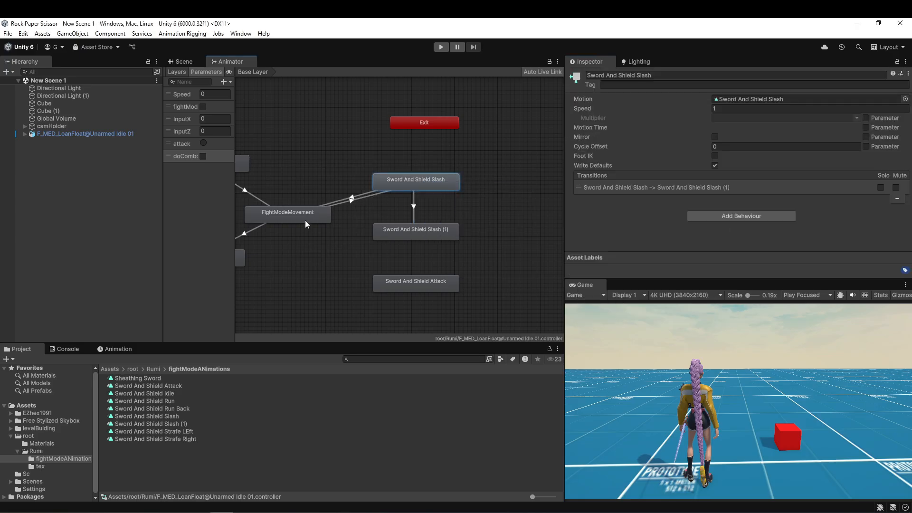
{"action": "left_click", "coordinate": [305, 218]}
{"action": "left_click", "coordinate": [350, 197]}
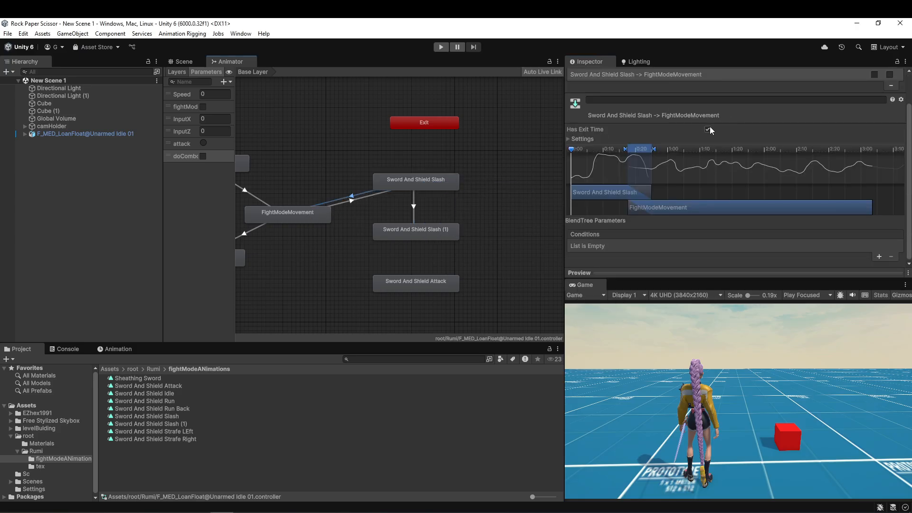
{"action": "left_click", "coordinate": [879, 257]}
{"action": "left_click", "coordinate": [717, 246]}
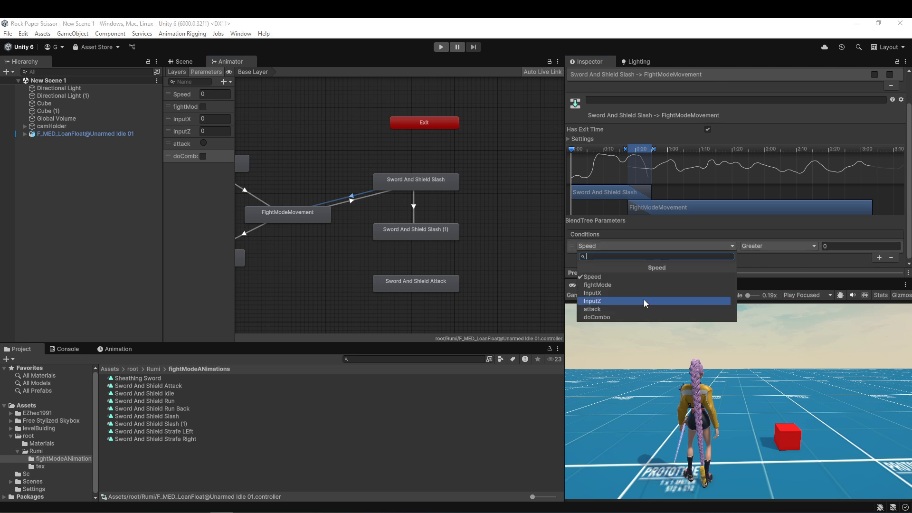
{"action": "left_click", "coordinate": [628, 316]}
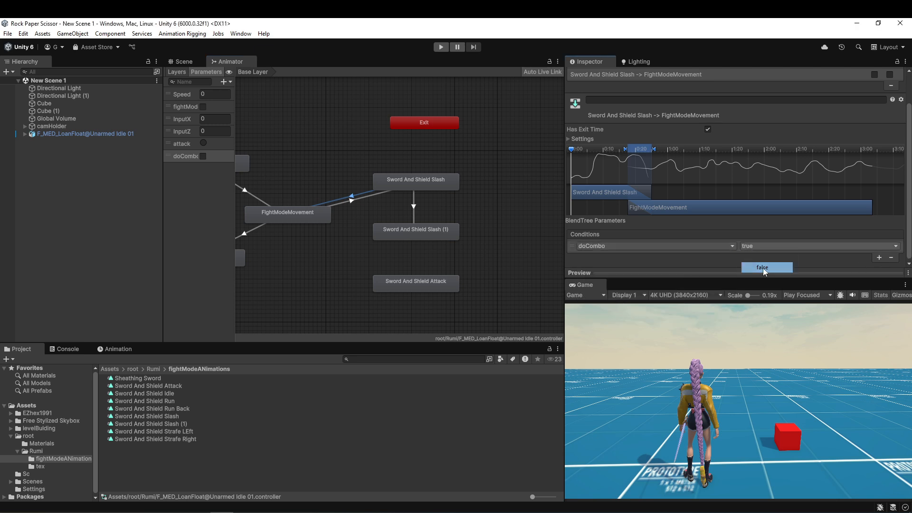
{"action": "left_click", "coordinate": [761, 267]}
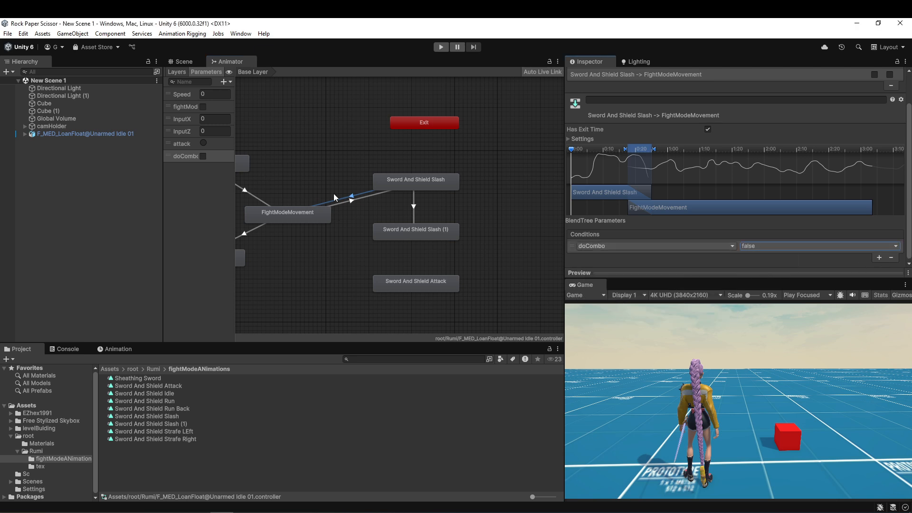
Create a transition from Sword And Shield Slash (1) back to FightModeMovement with the condition doCombo false.
{"action": "right_click", "coordinate": [409, 230]}
{"action": "left_click", "coordinate": [429, 237]}
{"action": "left_click", "coordinate": [331, 219]}
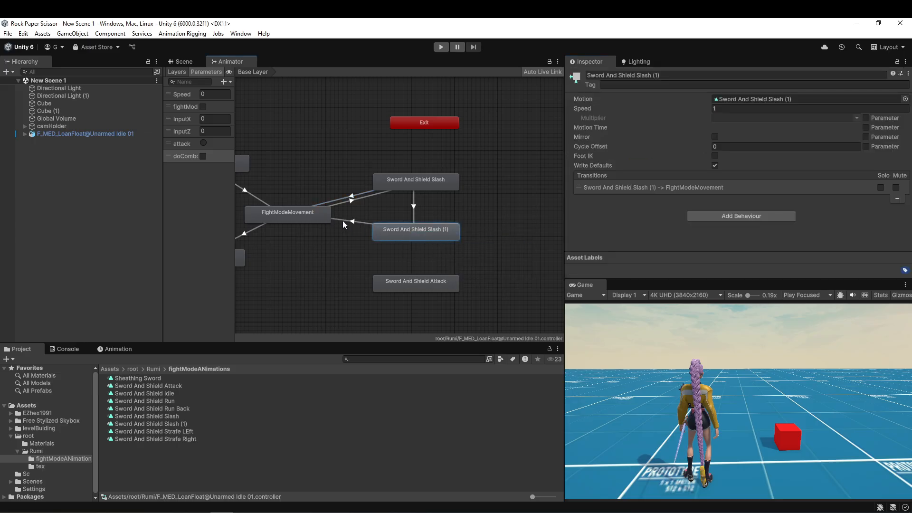
{"action": "left_click", "coordinate": [350, 221]}
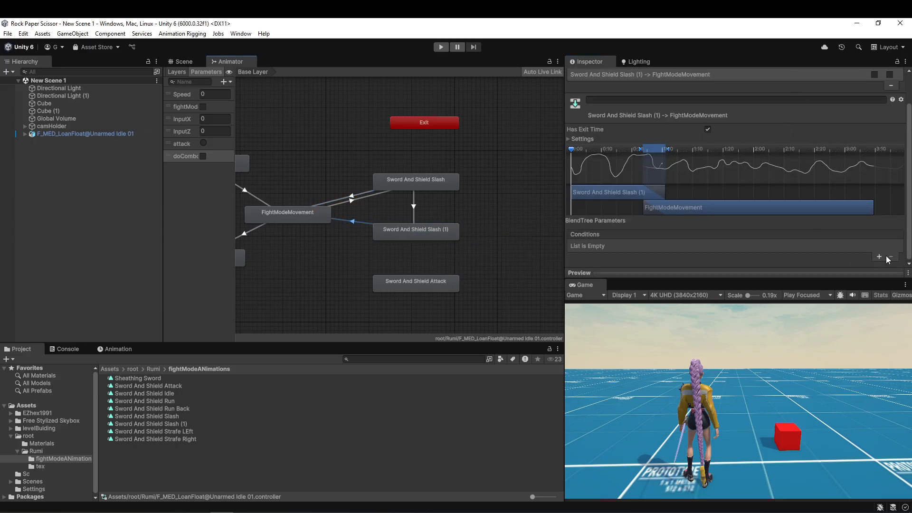
{"action": "left_click", "coordinate": [879, 257]}
{"action": "left_click", "coordinate": [642, 243]}
{"action": "left_click", "coordinate": [608, 316]}
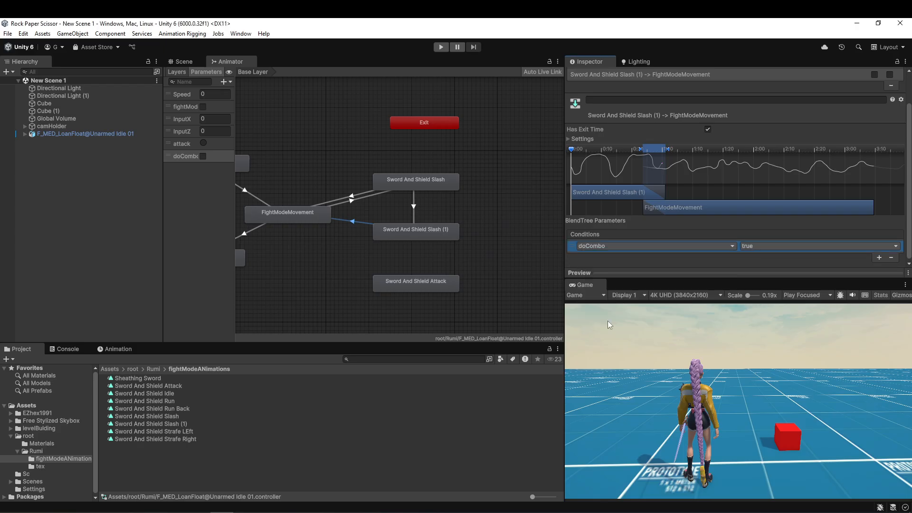
{"action": "left_click", "coordinate": [760, 246]}
{"action": "left_click", "coordinate": [760, 267]}
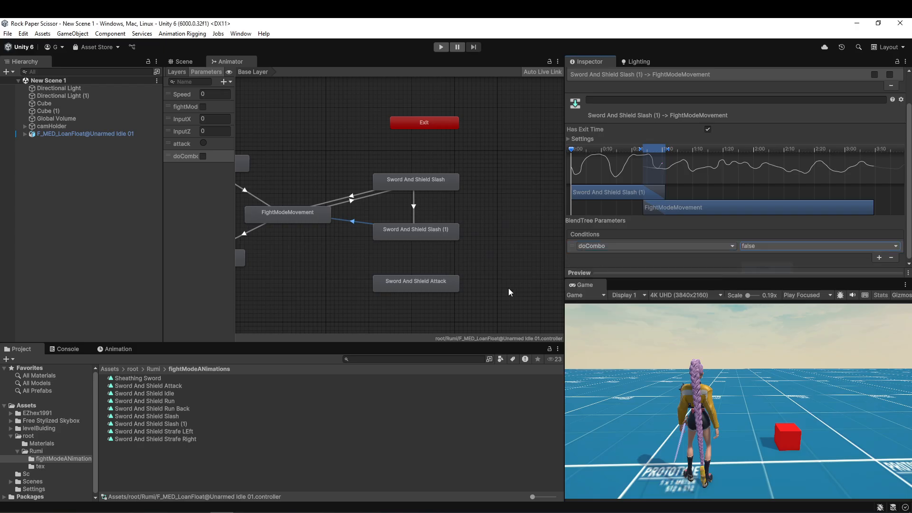
Create a transition from Sword And Shield Slash (1) to Sword And Shield Attack and add a parameter condition to it.
{"action": "right_click", "coordinate": [412, 236]}
{"action": "left_click", "coordinate": [489, 241]}
{"action": "left_click", "coordinate": [412, 283]}
{"action": "left_click", "coordinate": [414, 256]}
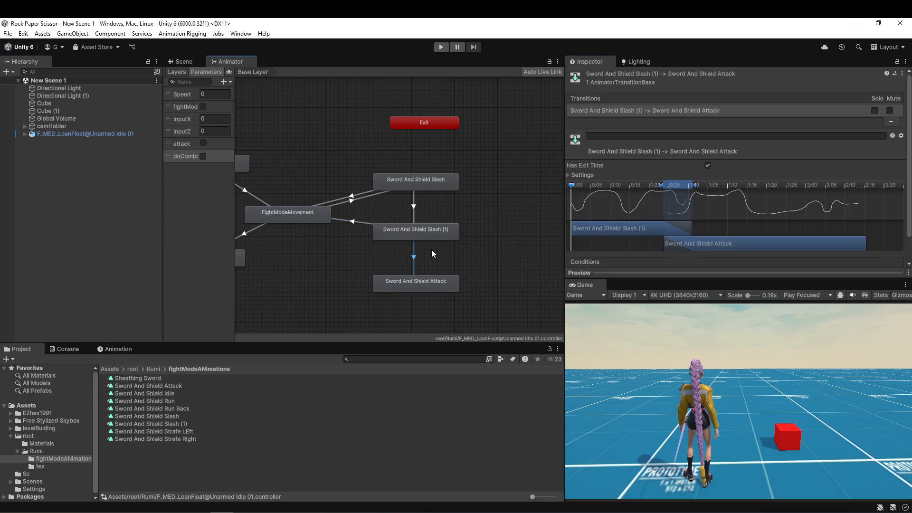
{"action": "scroll", "coordinate": [792, 145], "scroll_direction": "down", "scroll_amount": 2}
{"action": "left_click", "coordinate": [879, 257]}
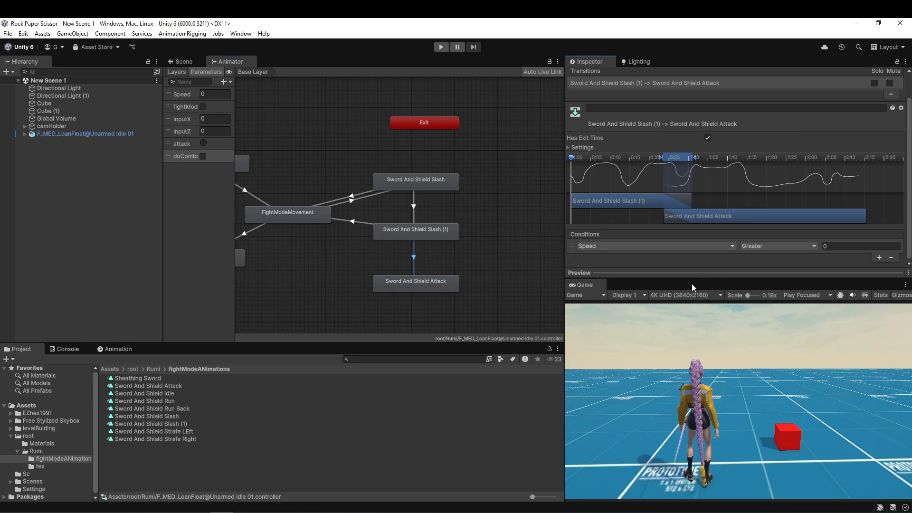
{"action": "left_click", "coordinate": [653, 254]}
{"action": "left_click", "coordinate": [651, 312]}
Create a transition from Sword And Shield Attack back to FightModeMovement with the condition doCombo false.
{"action": "left_click", "coordinate": [409, 284]}
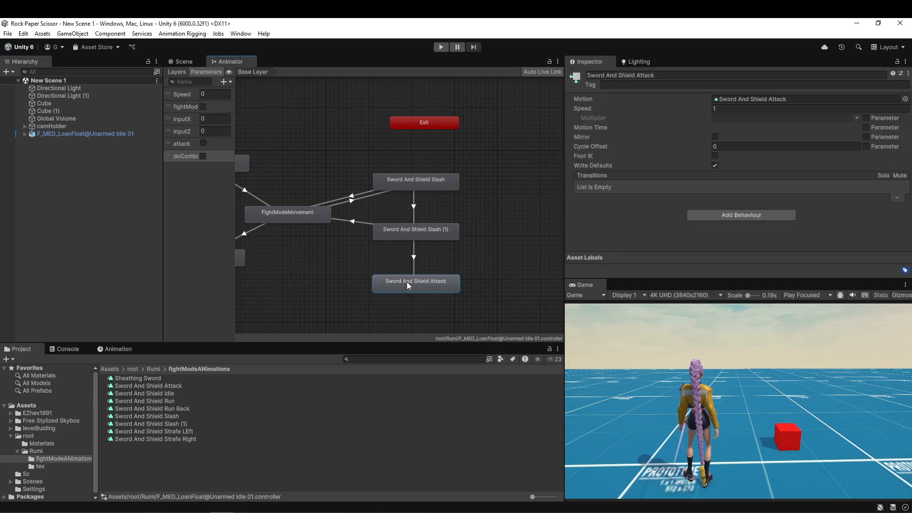
{"action": "right_click", "coordinate": [408, 284]}
{"action": "left_click", "coordinate": [444, 284]}
{"action": "left_click", "coordinate": [315, 219]}
{"action": "left_click", "coordinate": [414, 259]}
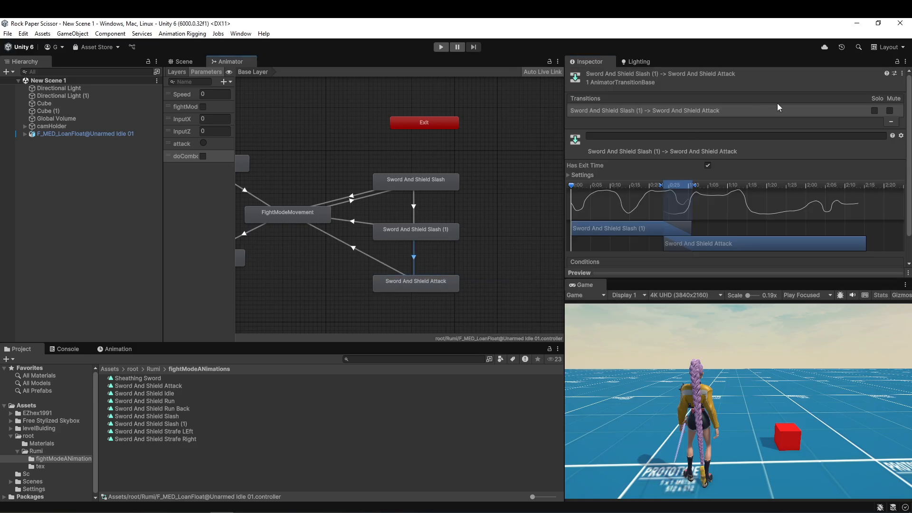
{"action": "scroll", "coordinate": [779, 107], "scroll_direction": "down", "scroll_amount": 2}
{"action": "left_click", "coordinate": [353, 252]}
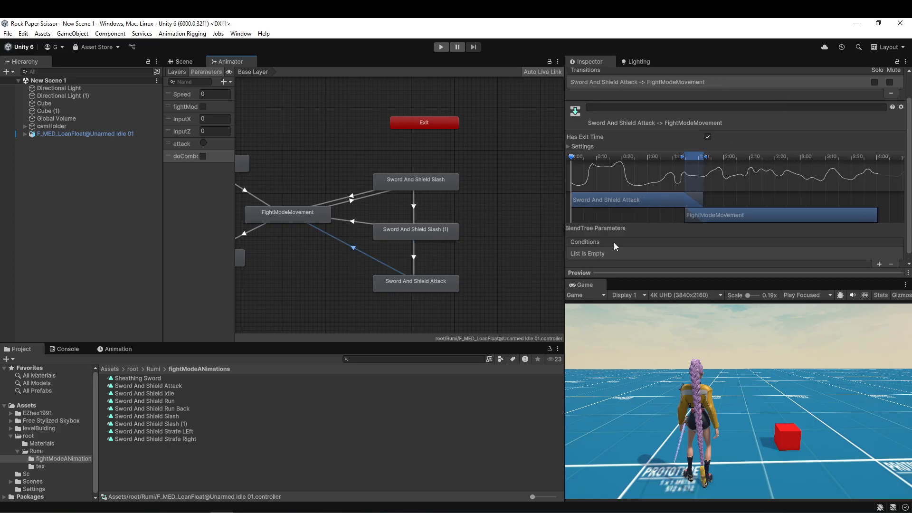
{"action": "left_click", "coordinate": [879, 264]}
{"action": "left_click", "coordinate": [647, 254]}
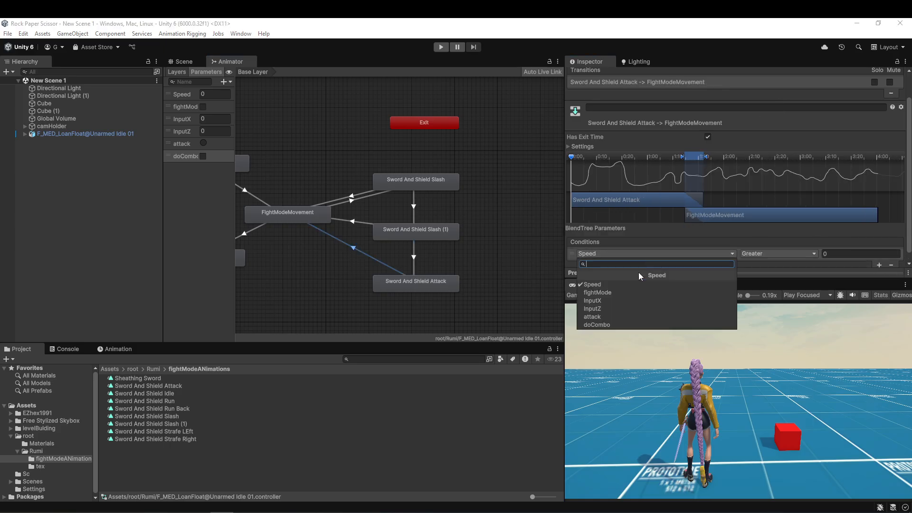
{"action": "left_click", "coordinate": [627, 325]}
{"action": "left_click", "coordinate": [760, 254]}
{"action": "left_click", "coordinate": [760, 272]}
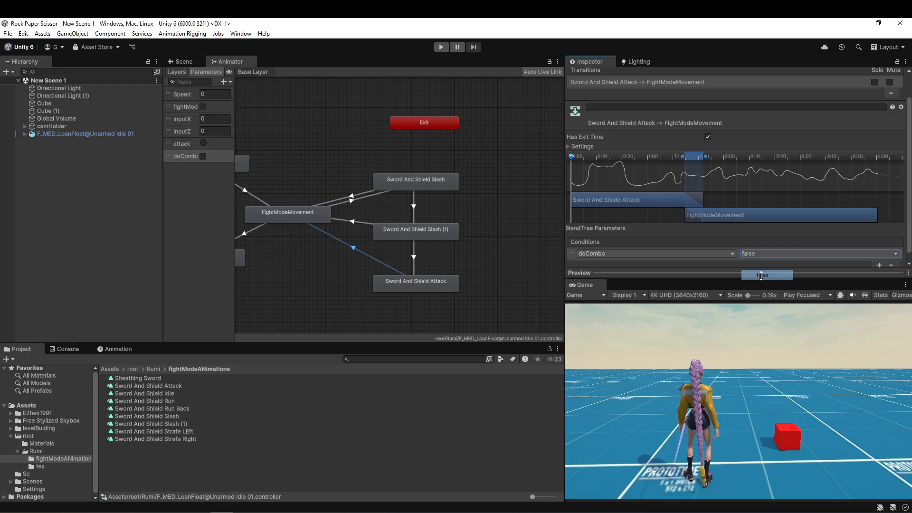
{"action": "scroll", "coordinate": [456, 246], "scroll_direction": "down", "scroll_amount": 3}
{"action": "scroll", "coordinate": [455, 244], "scroll_direction": "up", "scroll_amount": 3}
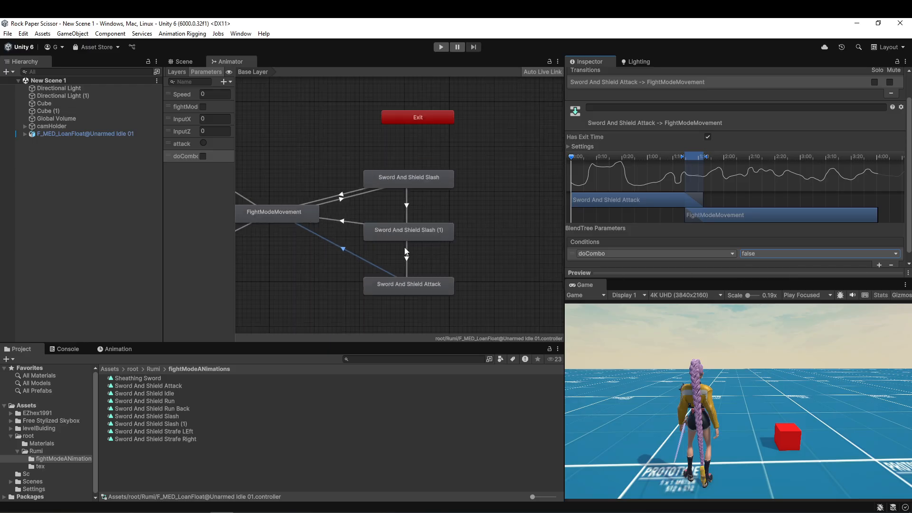
Switch to Visual Studio Code and call HandleAttacks() after AnimateMovement() in the fightModeActive block of fightMode.cs.
{"action": "key", "text": "alt+Tab"}
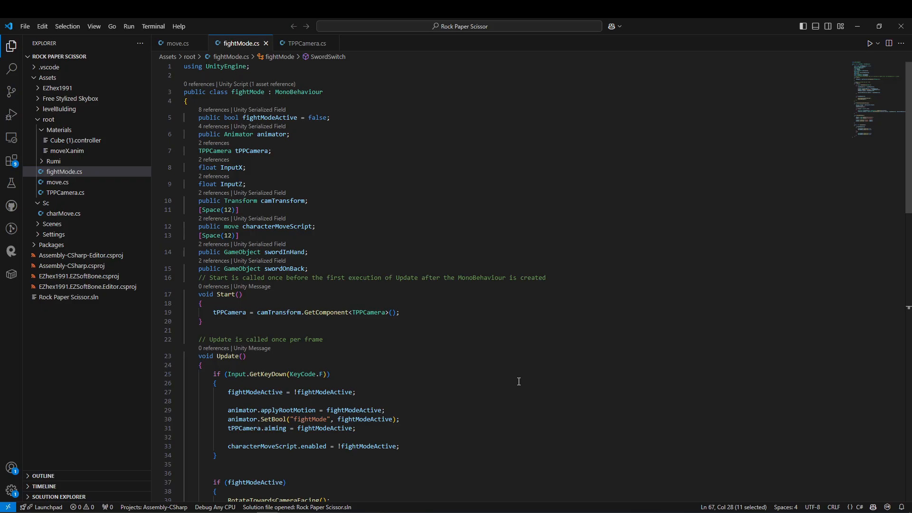
{"action": "scroll", "coordinate": [517, 380], "scroll_direction": "down", "scroll_amount": 8}
{"action": "left_click", "coordinate": [311, 319]}
{"action": "key", "text": "Return"}
{"action": "type", "text": "HandleAttacks();"}
Declare an empty void HandleAttacks() method between Update and RotateTowardsCameraFacing.
{"action": "left_click", "coordinate": [221, 347]}
{"action": "key", "text": "Return"}
{"action": "key", "text": "Return"}
{"action": "type", "text": "void HandleAttacks()"}
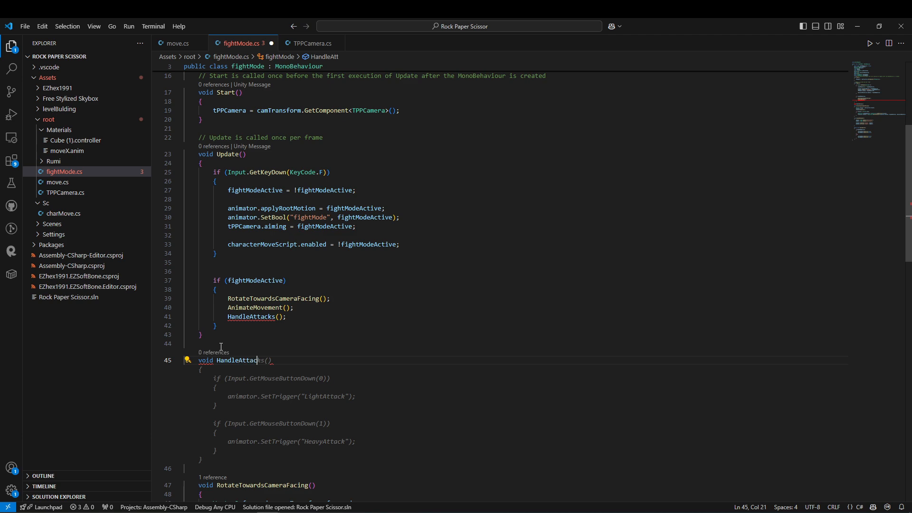
{"action": "key", "text": "Return"}
{"action": "type", "text": "{"}
{"action": "key", "text": "Return"}
Make HandleAttacks call animator.SetTrigger("attack") on Input.GetMouseButtonDown(0), checking the attack parameter's name in Unity's Animator.
{"action": "type", "text": "if(Input.GetMouseButtonDown"}
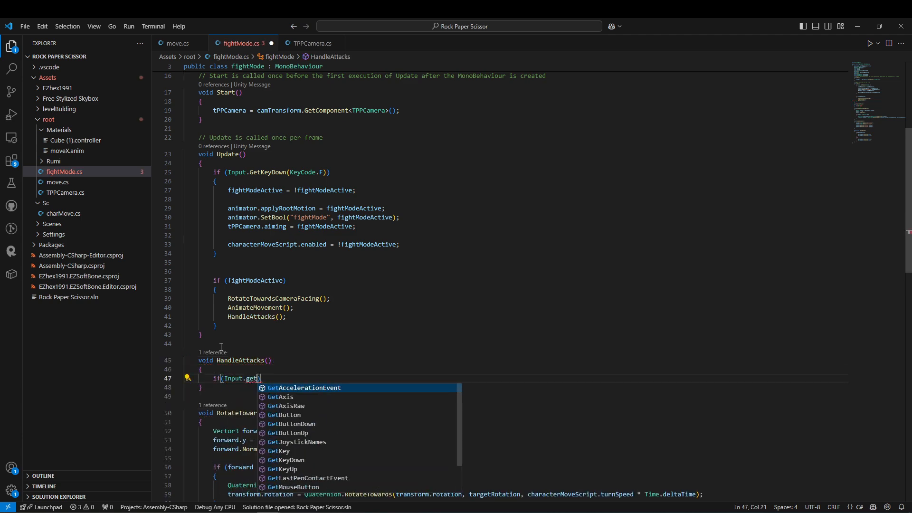
{"action": "key", "text": "Tab"}
{"action": "key", "text": "alt+Tab"}
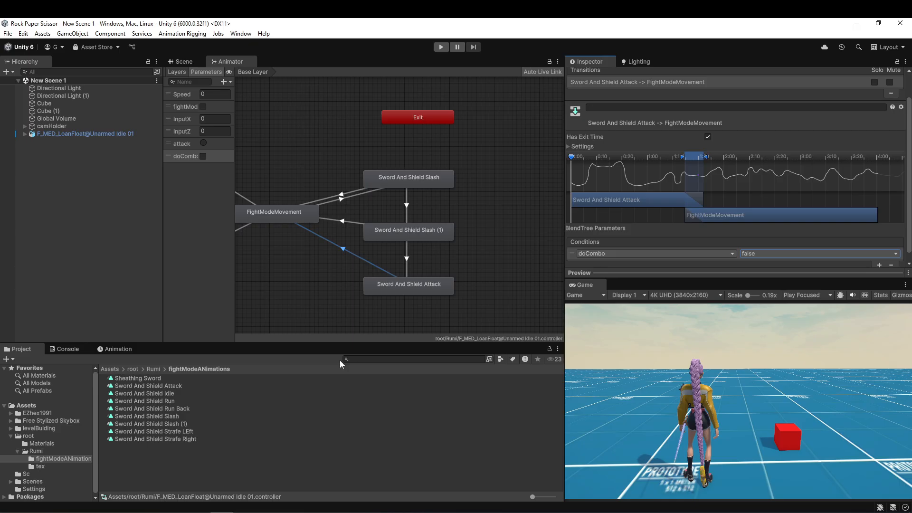
{"action": "double_click", "coordinate": [180, 143]}
{"action": "key", "text": "alt+Tab"}
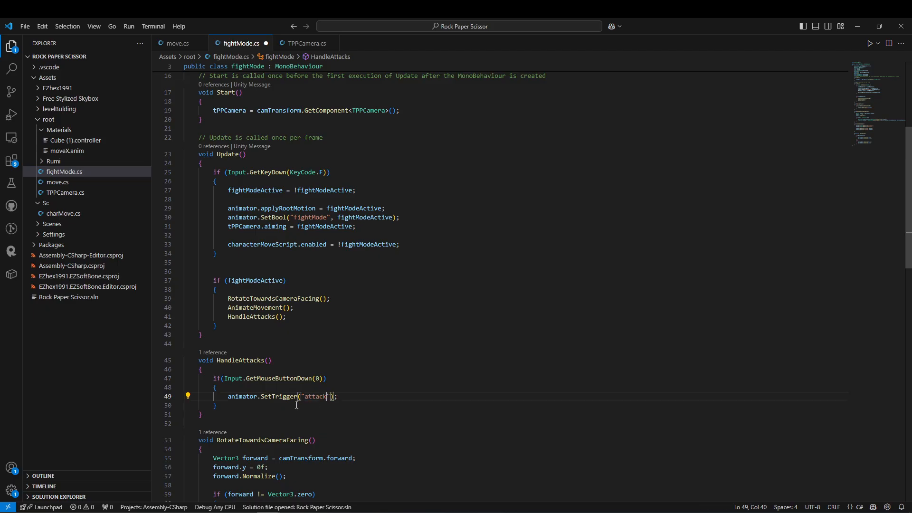
Declare a bool field named canCombo below InputZ in the fightMode class and save the script.
{"action": "left_click_drag", "start_coordinate": [256, 411], "coordinate": [191, 360]}
{"action": "scroll", "coordinate": [342, 275], "scroll_direction": "up", "scroll_amount": 5}
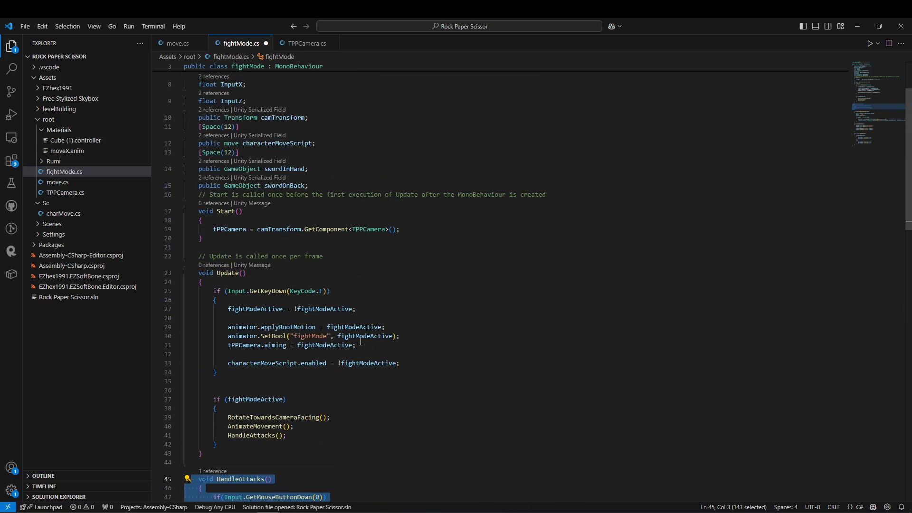
{"action": "scroll", "coordinate": [329, 221], "scroll_direction": "up", "scroll_amount": 1}
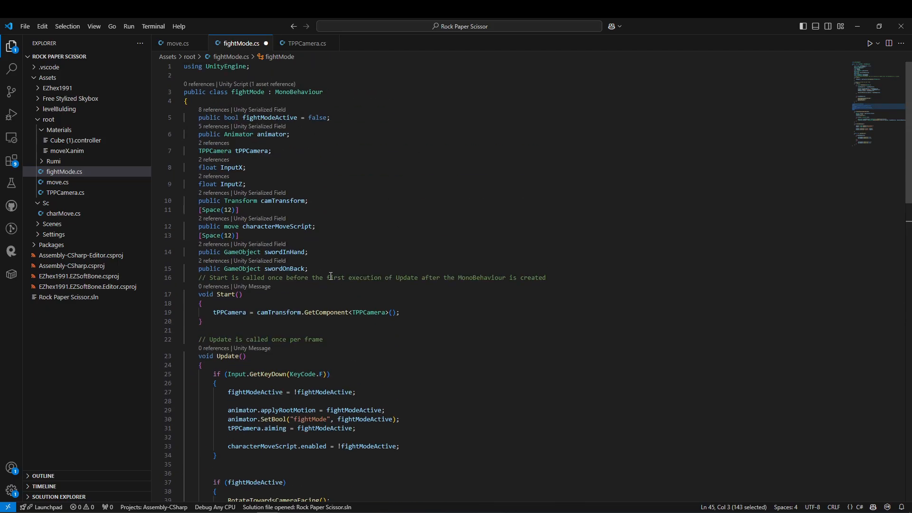
{"action": "key", "text": "Return"}
{"action": "type", "text": "b"}
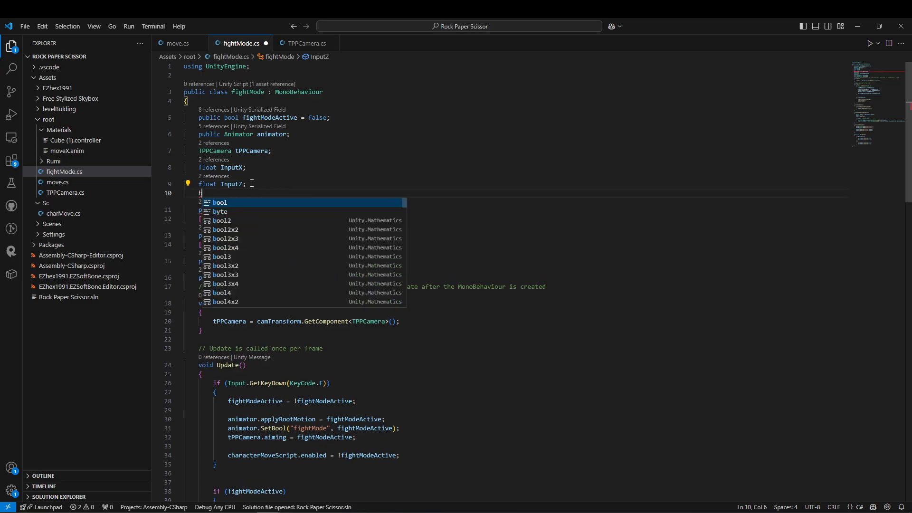
{"action": "type", "text": "ool canCombo;"}
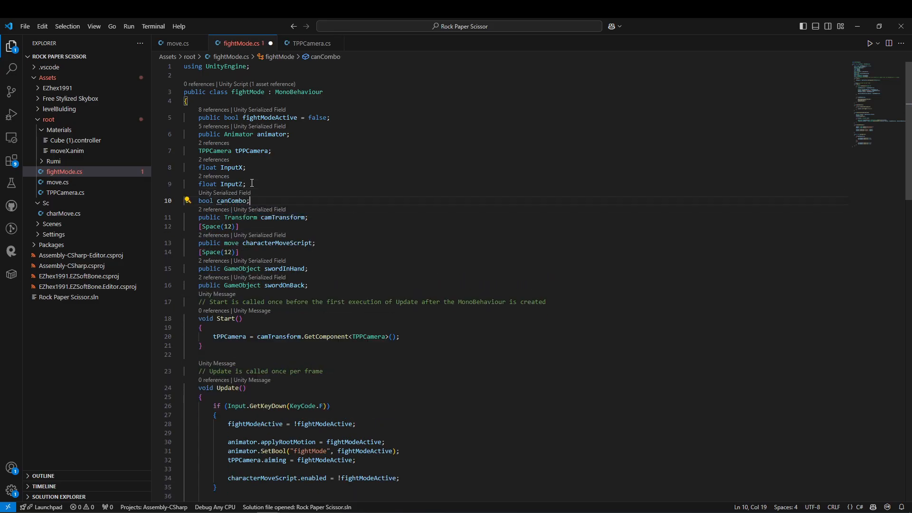
{"action": "key", "text": "ctrl+s"}
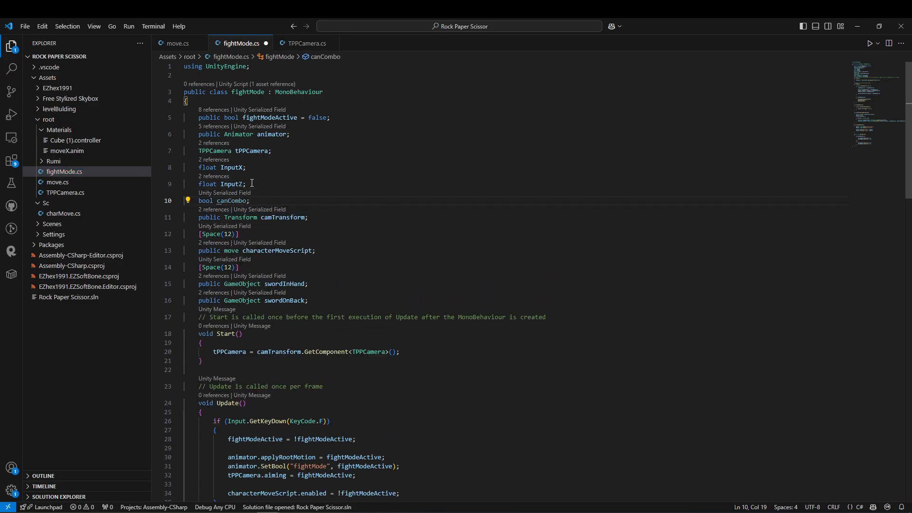
Switch to Unity and scrub through the character's Sword And Shield Slash clip to examine its timing.
{"action": "key", "text": "alt+Tab"}
{"action": "left_click", "coordinate": [16, 133]}
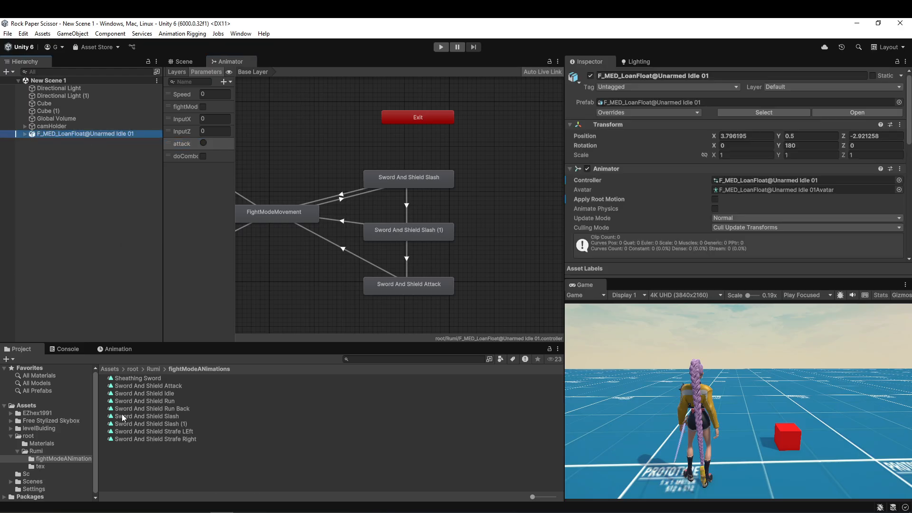
{"action": "left_click", "coordinate": [129, 352]}
{"action": "left_click", "coordinate": [39, 370]}
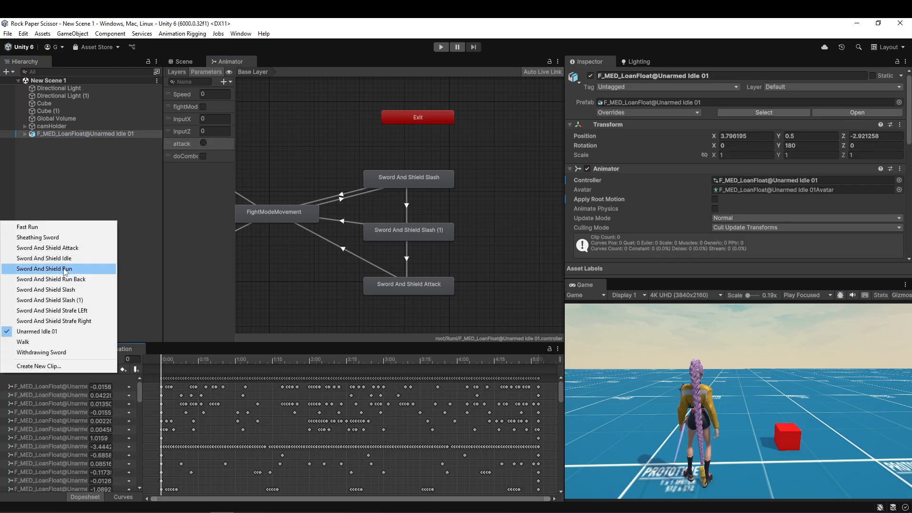
{"action": "left_click", "coordinate": [80, 290]}
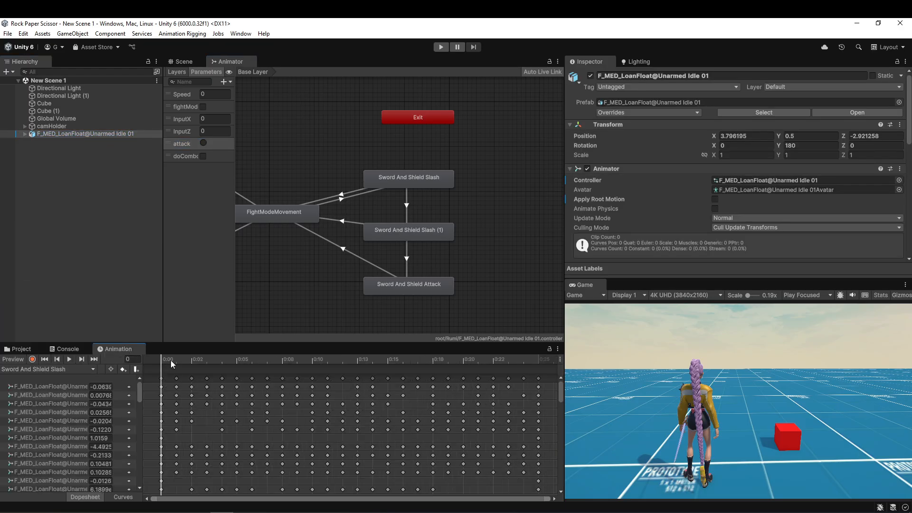
{"action": "left_click", "coordinate": [229, 364]}
{"action": "left_click_drag", "start_coordinate": [229, 366], "coordinate": [280, 374]}
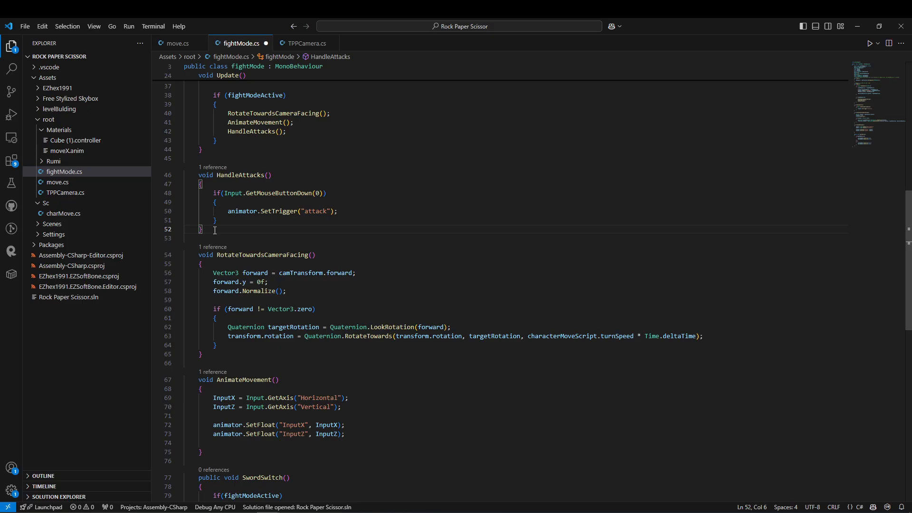
In fightMode.cs in Visual Studio Code, add a public void openCombo() method below HandleAttacks that sets canCombo = true.
{"action": "type", "text": "void openCombo()"}
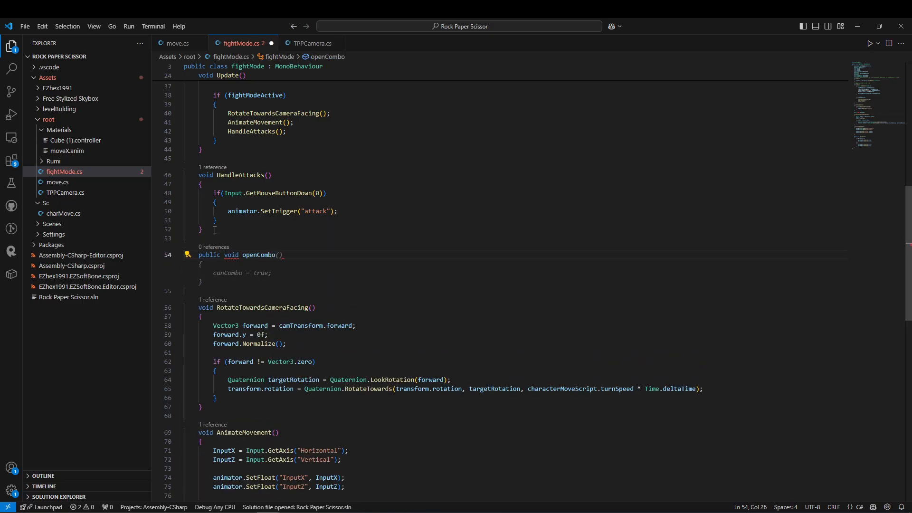
{"action": "key", "text": "Return"}
{"action": "type", "text": "{"}
{"action": "key", "text": "Return"}
{"action": "key", "text": "ctrl+space"}
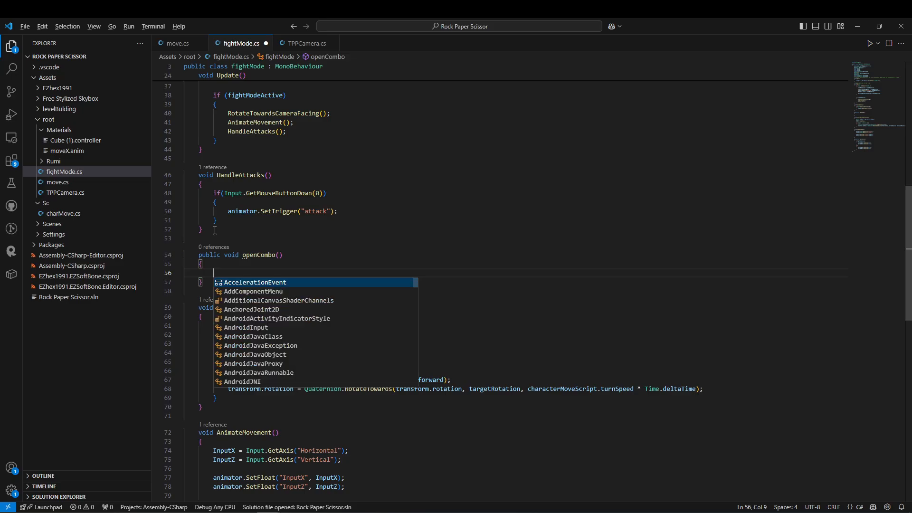
{"action": "key", "text": "Escape"}
{"action": "type", "text": "canCombo"}
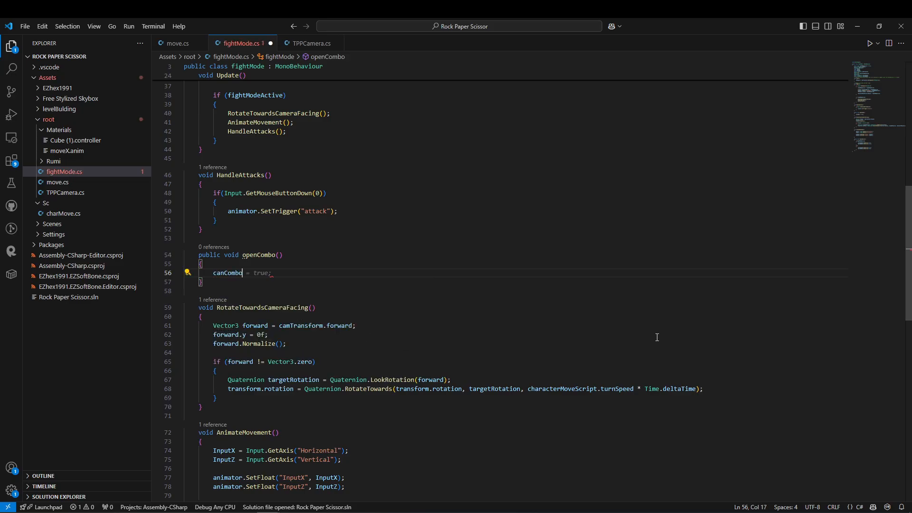
{"action": "scroll", "coordinate": [657, 337], "scroll_direction": "up", "scroll_amount": 3}
{"action": "left_click", "coordinate": [211, 331], "text": "shift"}
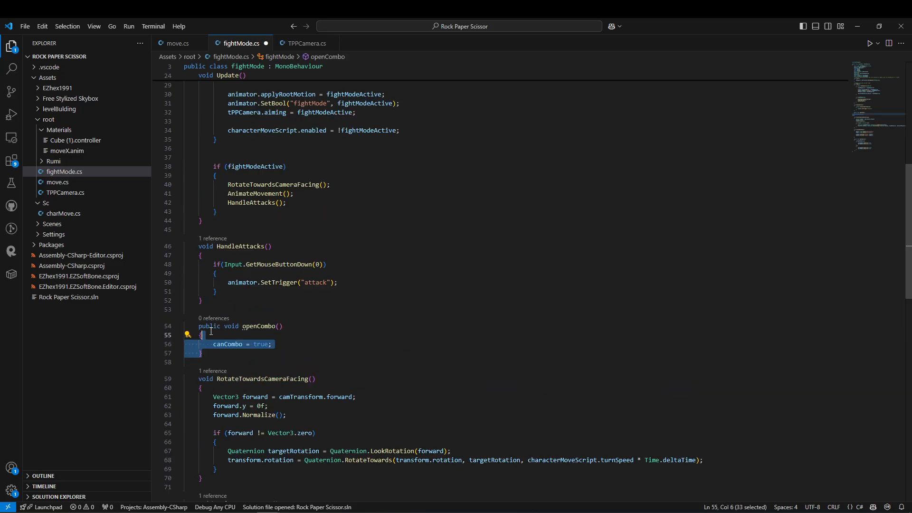
{"action": "left_click", "coordinate": [277, 343]}
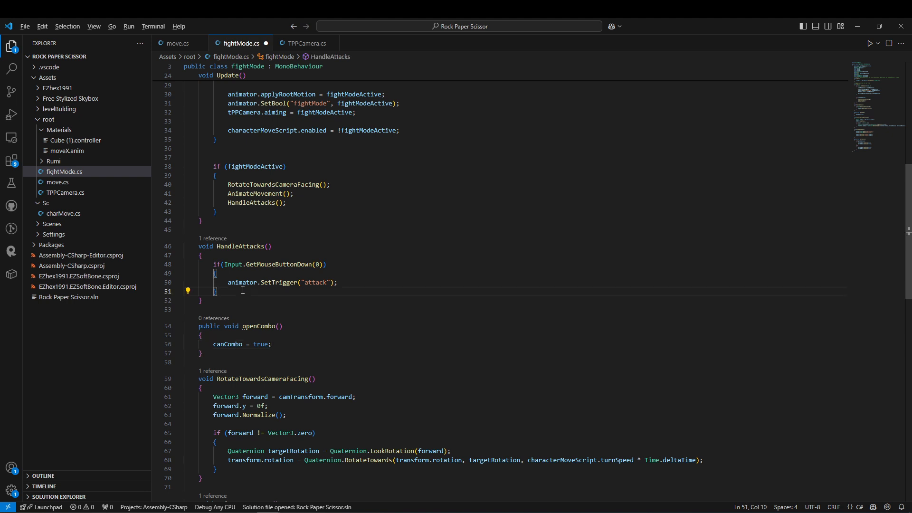
Replace the SetTrigger call inside the mouse-button check of HandleAttacks with an if(canCombo) block.
{"action": "left_click_drag", "start_coordinate": [338, 282], "coordinate": [270, 285]}
{"action": "key", "text": "BackSpace"}
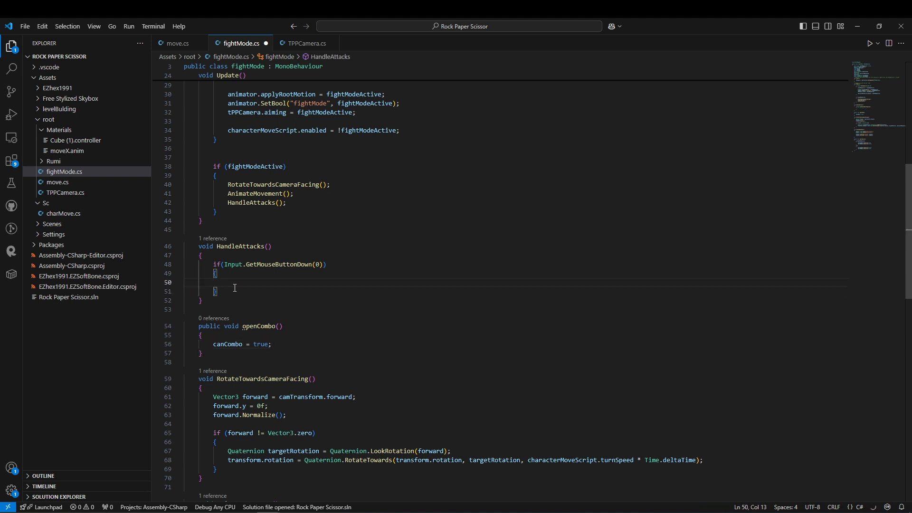
{"action": "type", "text": "if(canCombo"}
{"action": "key", "text": "Return"}
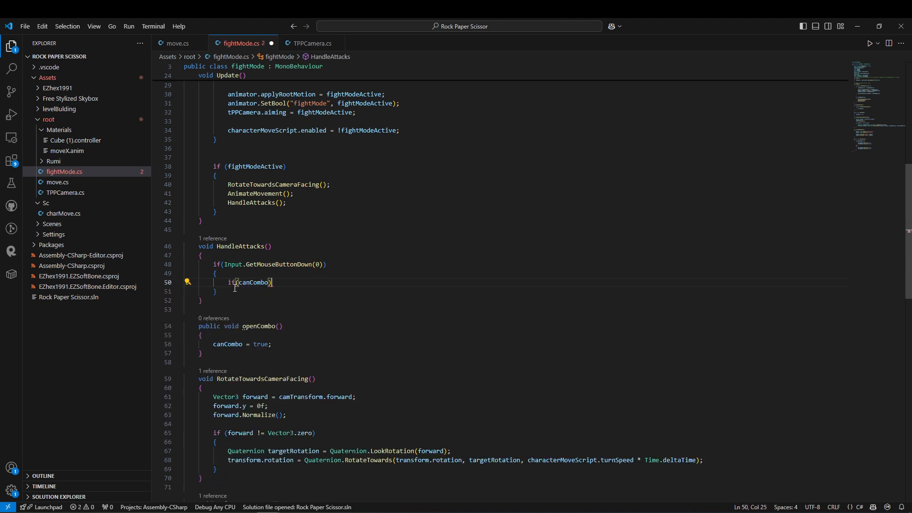
{"action": "type", "text": "{"}
{"action": "key", "text": "Return"}
Call animator.SetBool("doCombo", true) inside the if(canCombo) block, taking the parameter name from Unity's Animator.
{"action": "type", "text": "anim"}
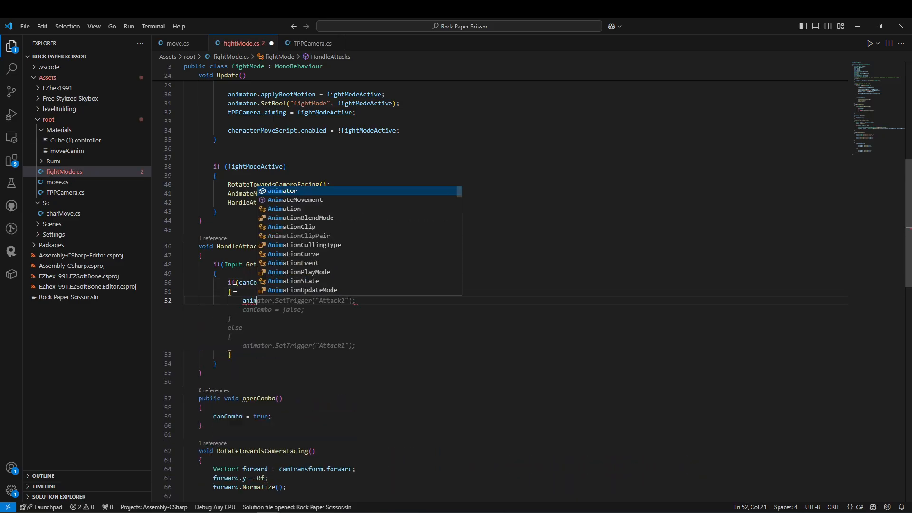
{"action": "type", "text": "ator.set"}
{"action": "key", "text": "Down"}
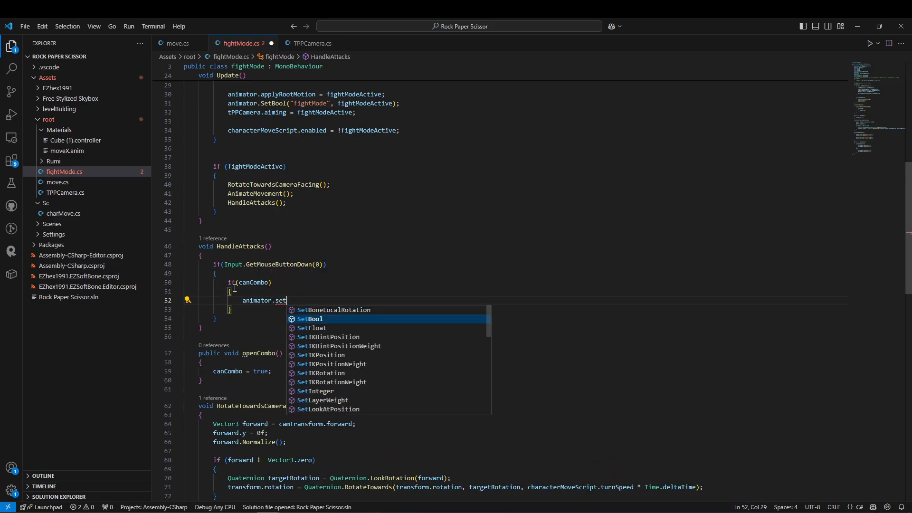
{"action": "key", "text": "Return"}
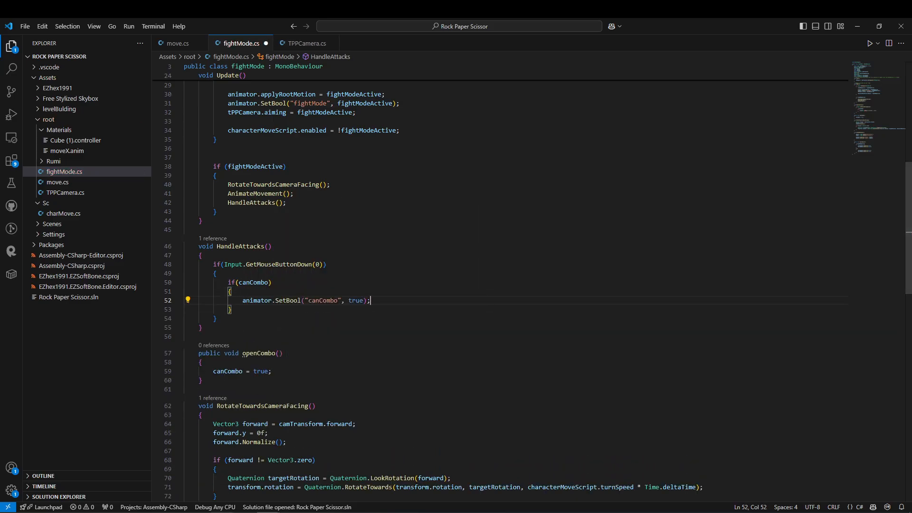
{"action": "key", "text": "alt+Tab"}
{"action": "double_click", "coordinate": [187, 156]}
{"action": "key", "text": "ctrl+c"}
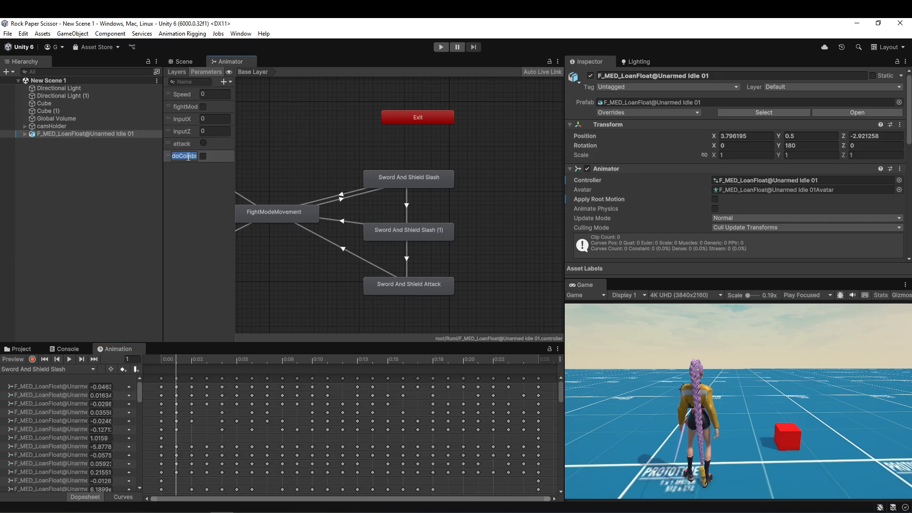
{"action": "key", "text": "alt+Tab"}
{"action": "double_click", "coordinate": [328, 302]}
{"action": "key", "text": "ctrl+v"}
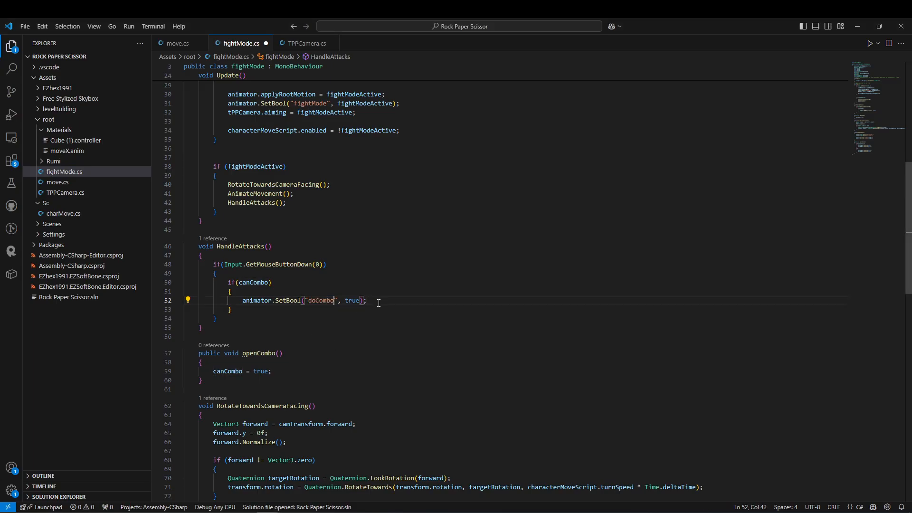
Add an else branch to the canCombo check that calls animator.SetTrigger("attack"), checking the trigger's name in Unity's Animator.
{"action": "type", "text": "else{}"}
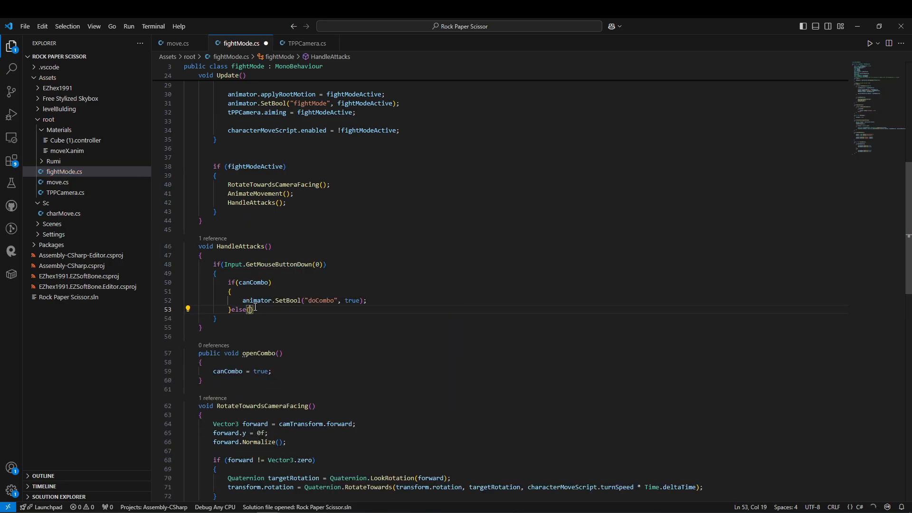
{"action": "key", "text": "Return"}
{"action": "type", "text": "{"}
{"action": "key", "text": "Return"}
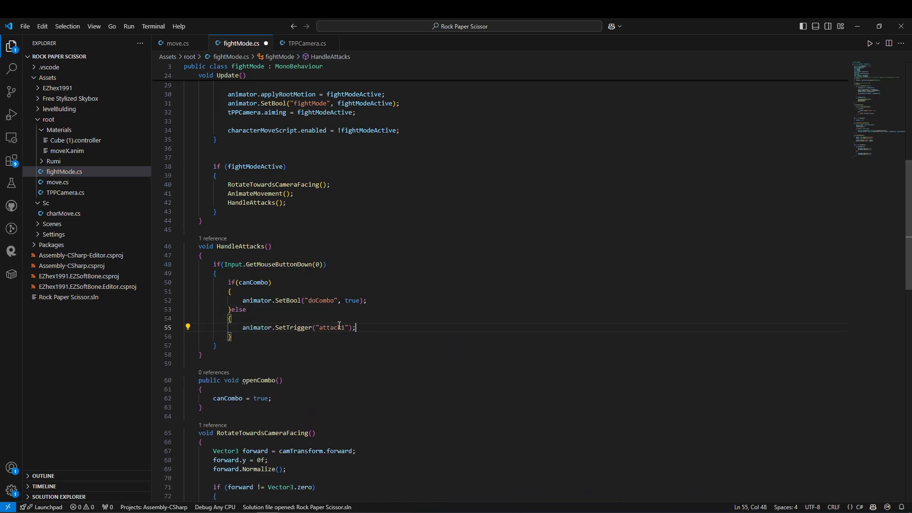
{"action": "key", "text": "alt+Tab"}
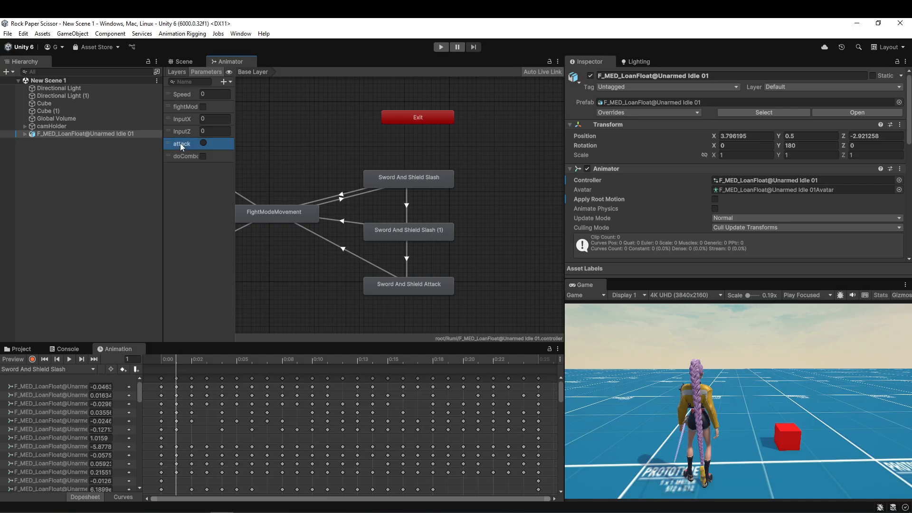
{"action": "key", "text": "alt+Tab"}
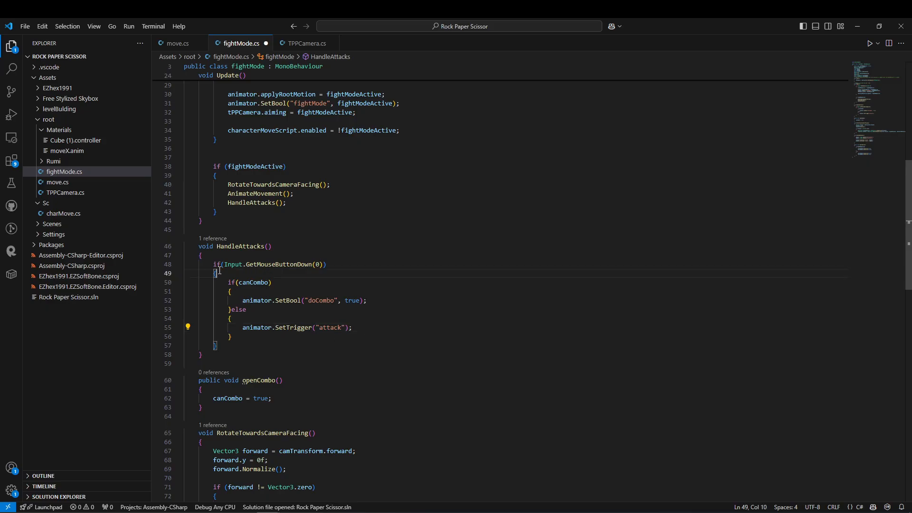
{"action": "left_click_drag", "start_coordinate": [248, 293], "coordinate": [222, 273]}
{"action": "left_click_drag", "start_coordinate": [239, 337], "coordinate": [232, 310]}
{"action": "left_click", "coordinate": [250, 337]}
Add a public void closeCombo() method below openCombo that sets canCombo to false and calls animator.SetBool("doCombo", false).
{"action": "key", "text": "Return"}
{"action": "key", "text": "Return"}
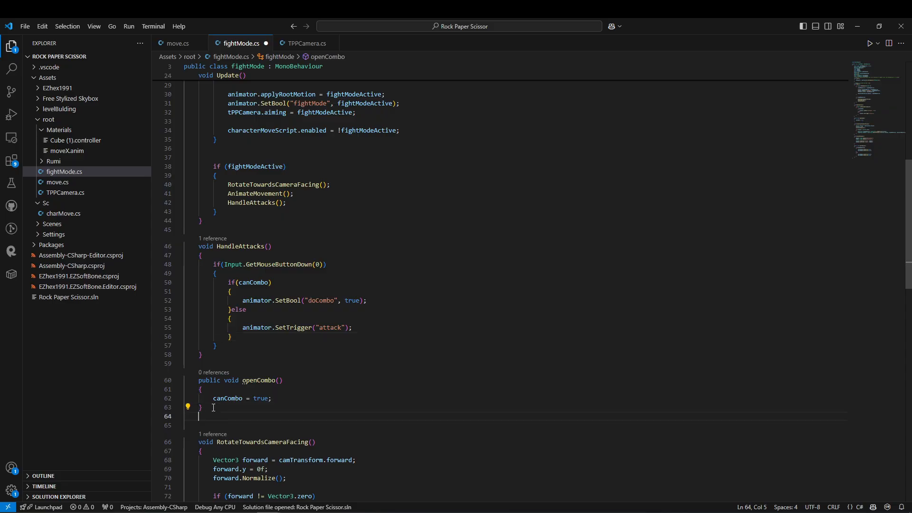
{"action": "type", "text": "public void"}
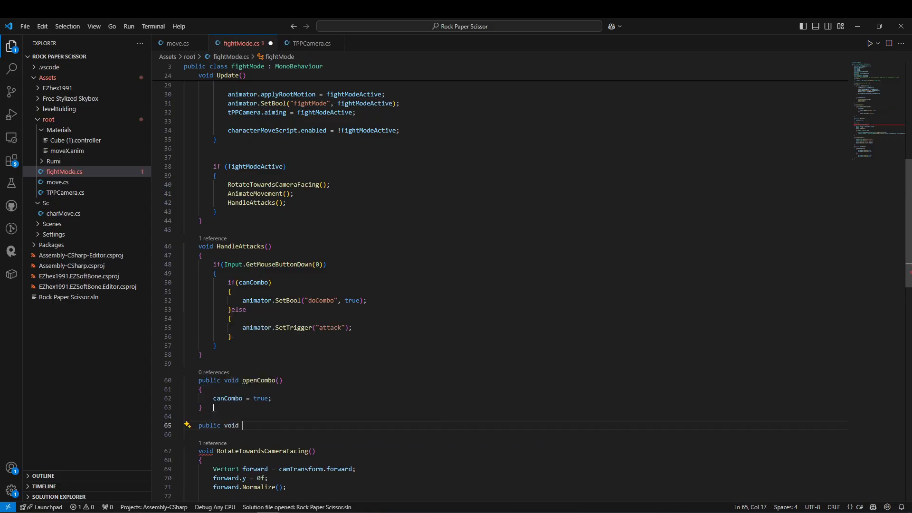
{"action": "key", "text": "Tab"}
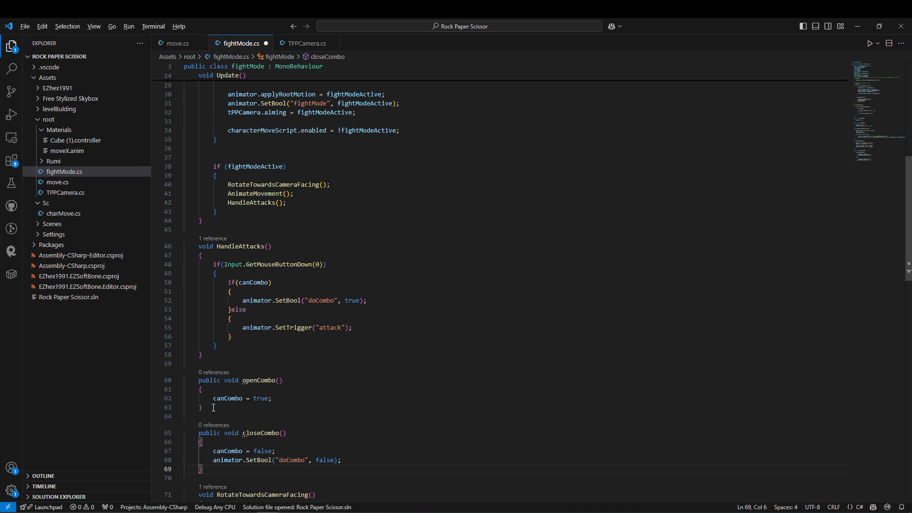
Add animator.ResetTrigger("attack") as the last line of closeCombo and save the script.
{"action": "scroll", "coordinate": [341, 448], "scroll_direction": "down", "scroll_amount": 1}
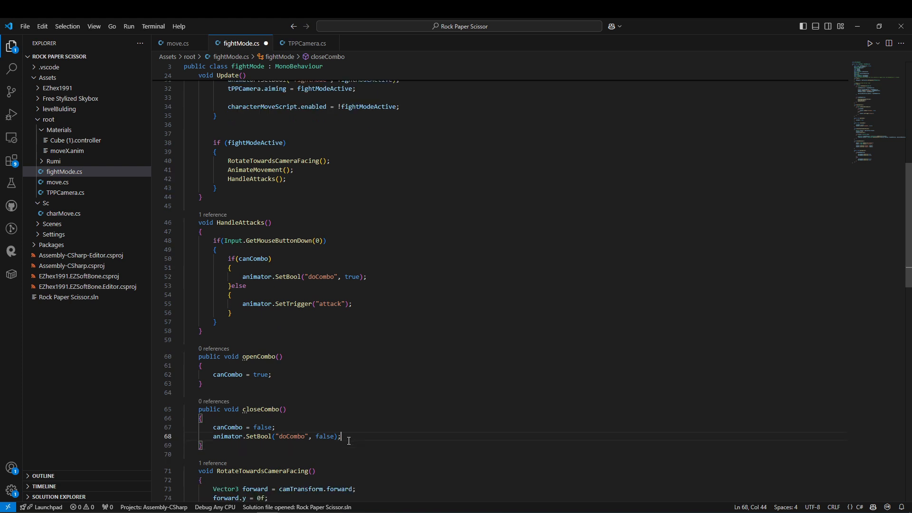
{"action": "key", "text": "Return"}
{"action": "type", "text": "an"}
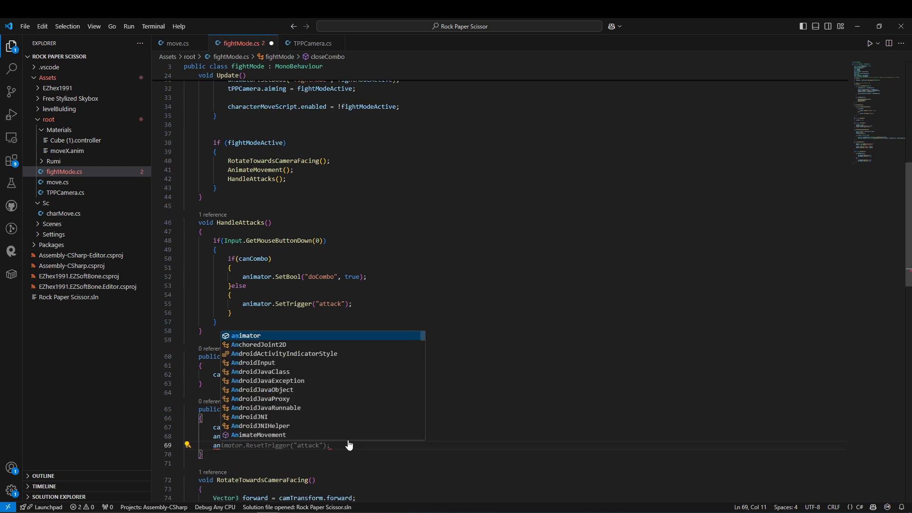
{"action": "key", "text": "Tab"}
{"action": "key", "text": "ctrl+s"}
Switch to Unity and add an animation event calling fightMode's openCombo() at frame 7 of the Sword And Shield Slash clip.
{"action": "key", "text": "alt+Tab"}
{"action": "left_click", "coordinate": [57, 369]}
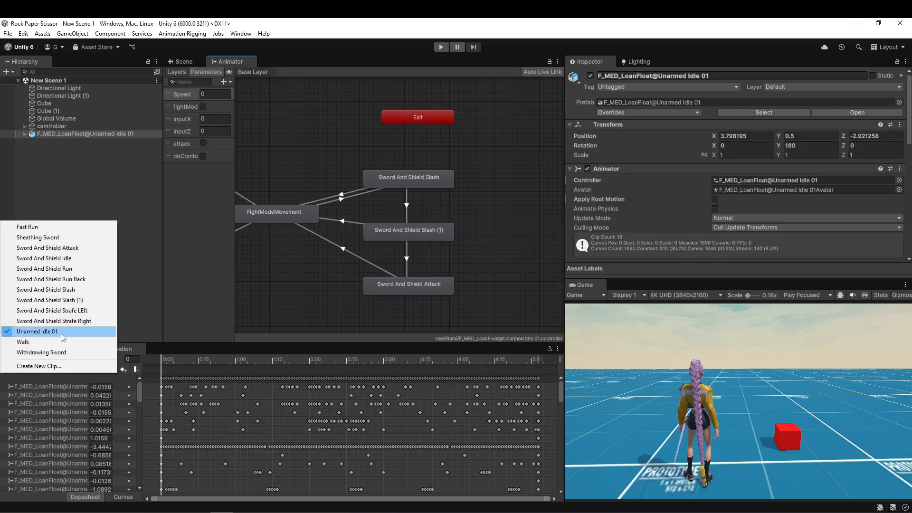
{"action": "left_click", "coordinate": [76, 290]}
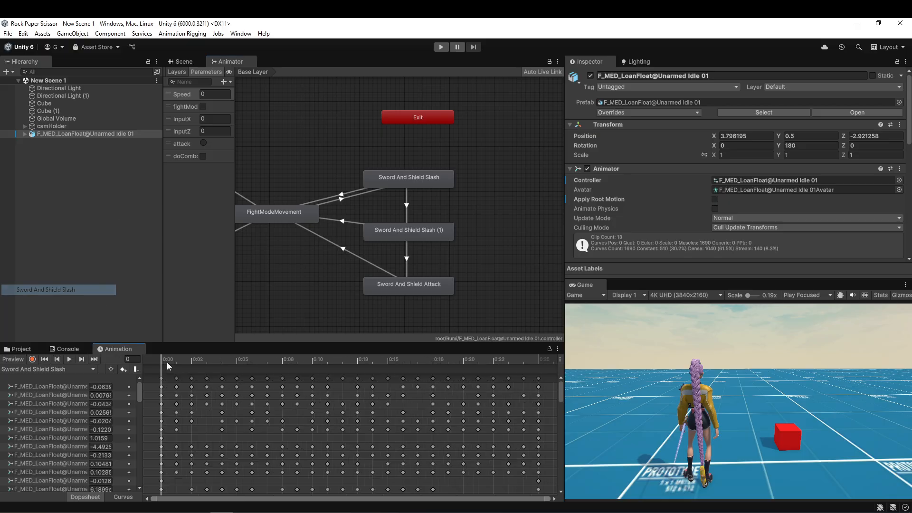
{"action": "left_click_drag", "start_coordinate": [166, 359], "coordinate": [263, 363]}
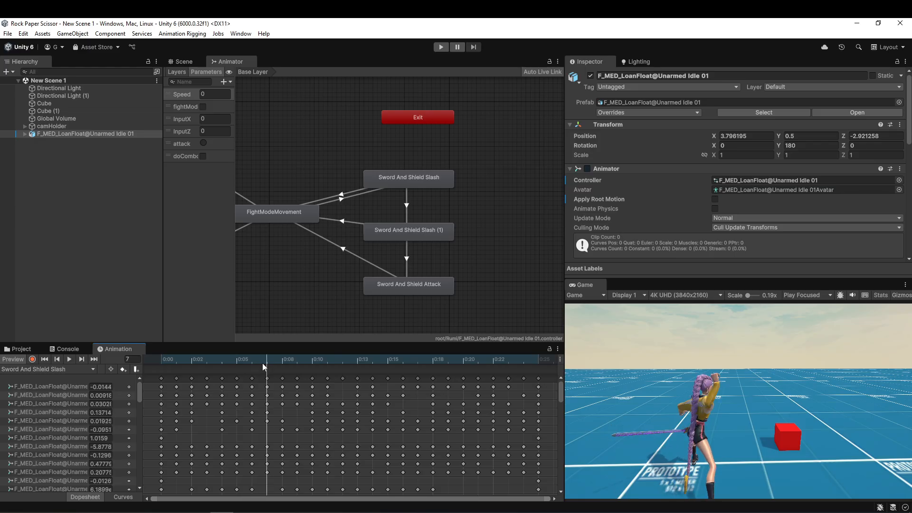
{"action": "left_click", "coordinate": [137, 369]}
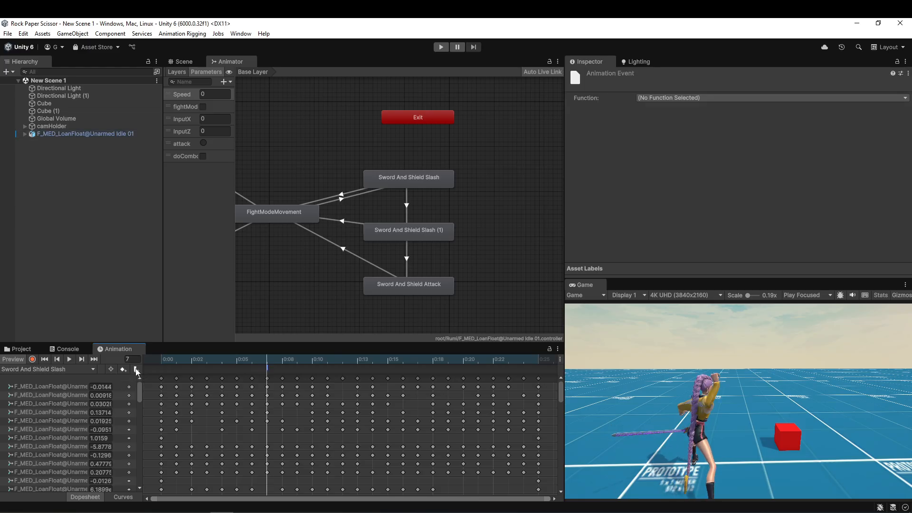
{"action": "left_click", "coordinate": [684, 98]}
{"action": "mouse_move", "coordinate": [681, 112]}
{"action": "mouse_move", "coordinate": [766, 118]}
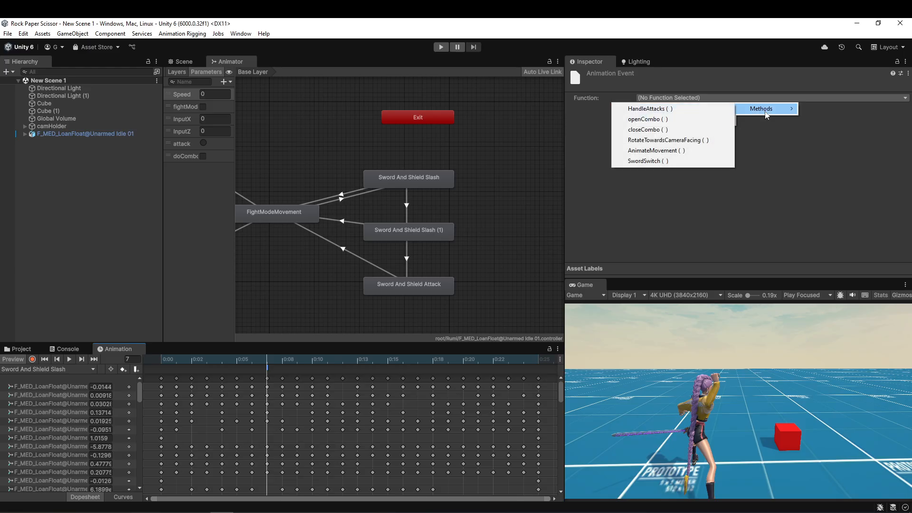
{"action": "left_click", "coordinate": [655, 119]}
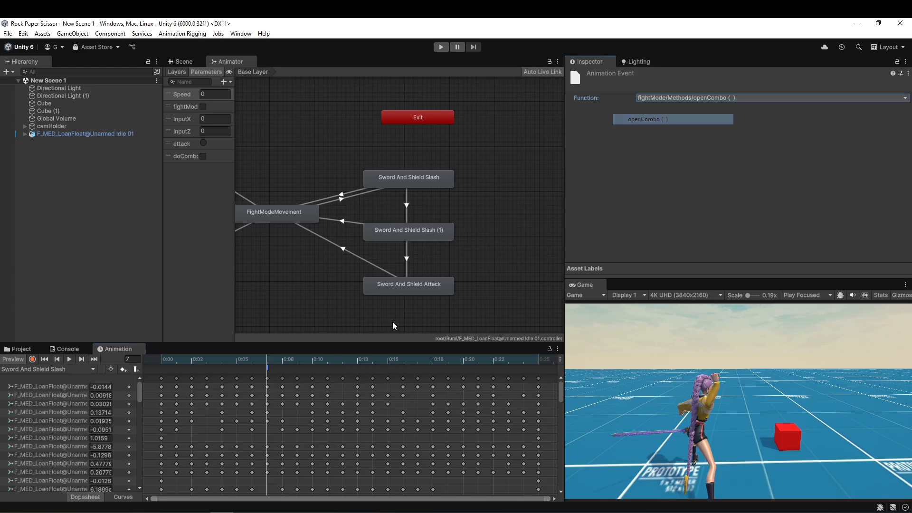
Add an animation event calling fightMode's closeCombo() at frame 22 of the Sword And Shield Slash clip and return the playhead to frame 0.
{"action": "left_click", "coordinate": [388, 364]}
{"action": "left_click", "coordinate": [490, 358]}
{"action": "mouse_move", "coordinate": [490, 358]}
{"action": "left_mouse_down"}
{"action": "mouse_move", "coordinate": [290, 353]}
{"action": "mouse_move", "coordinate": [487, 373]}
{"action": "left_mouse_up"}
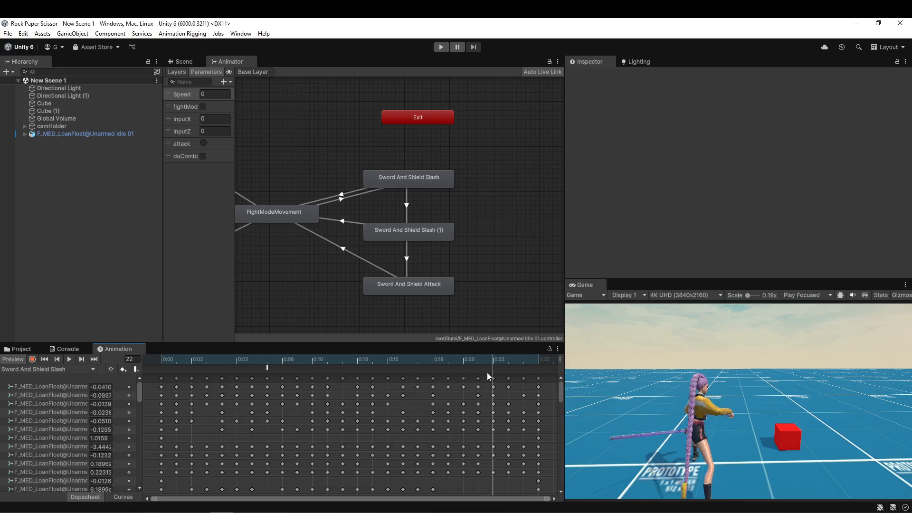
{"action": "left_click", "coordinate": [137, 370]}
{"action": "left_click", "coordinate": [675, 97]}
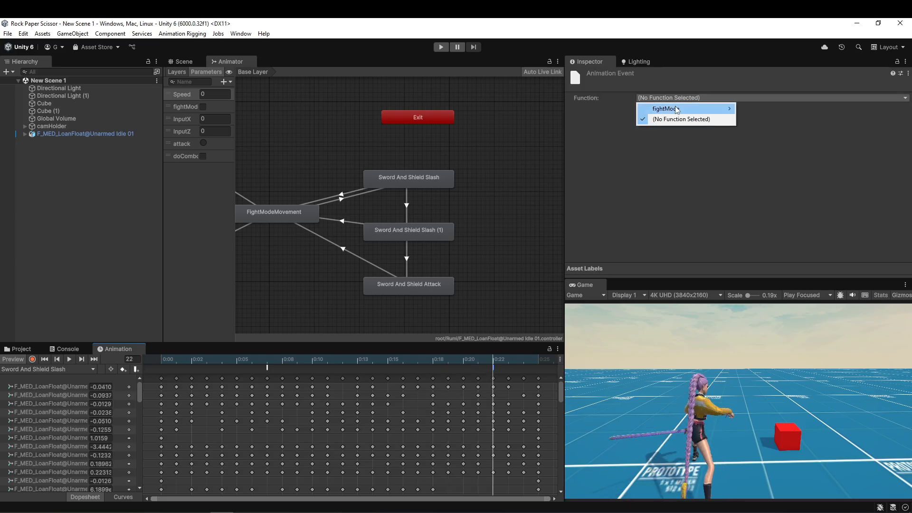
{"action": "mouse_move", "coordinate": [769, 108]}
{"action": "left_click", "coordinate": [667, 129]}
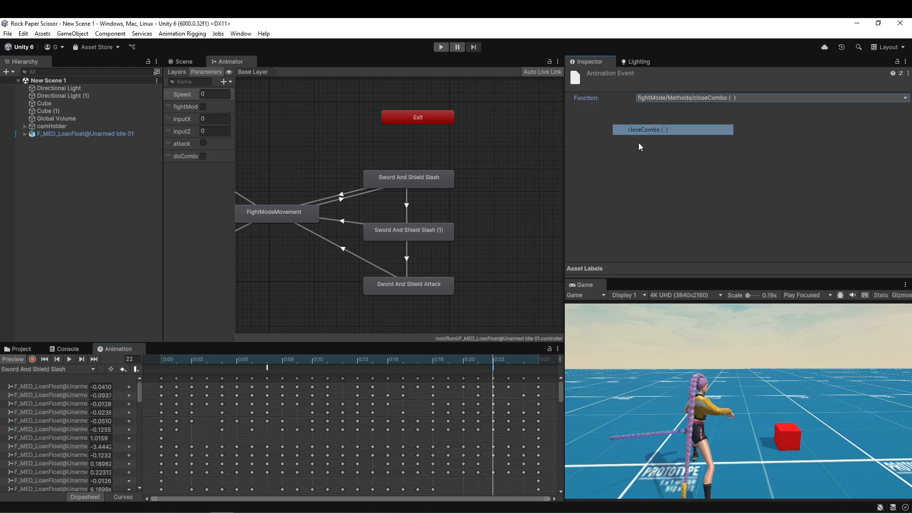
{"action": "left_click_drag", "start_coordinate": [493, 359], "coordinate": [40, 375]}
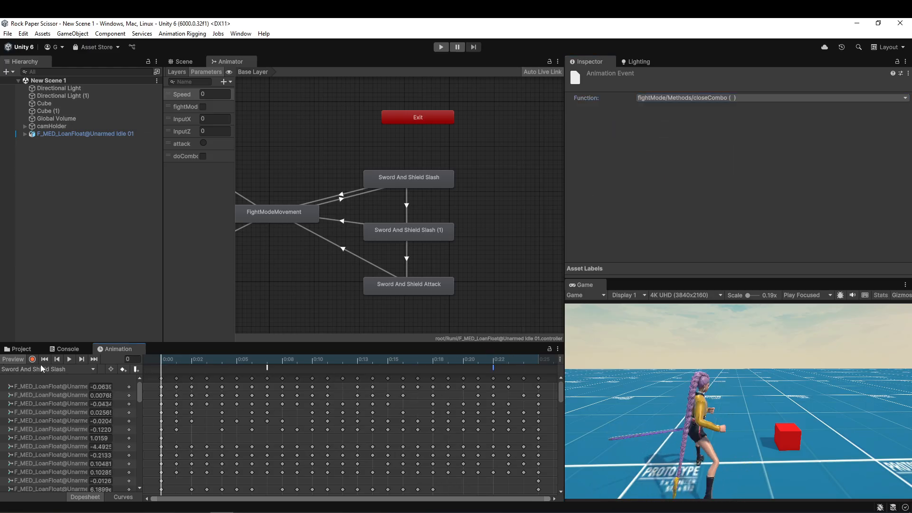
Add an animation event calling fightMode's openCombo() at frame 7 of the Sword And Shield Slash (1) clip.
{"action": "left_click", "coordinate": [41, 369]}
{"action": "left_click", "coordinate": [26, 300]}
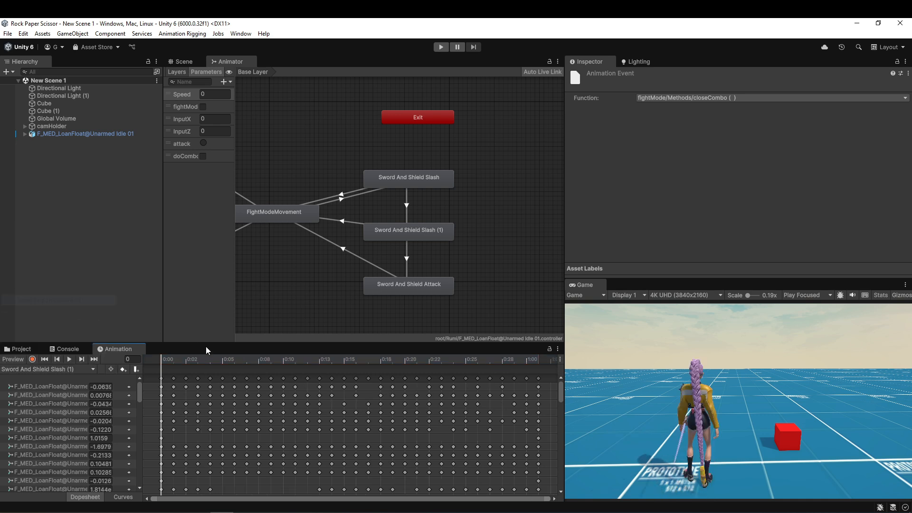
{"action": "left_click_drag", "start_coordinate": [169, 363], "coordinate": [246, 404]}
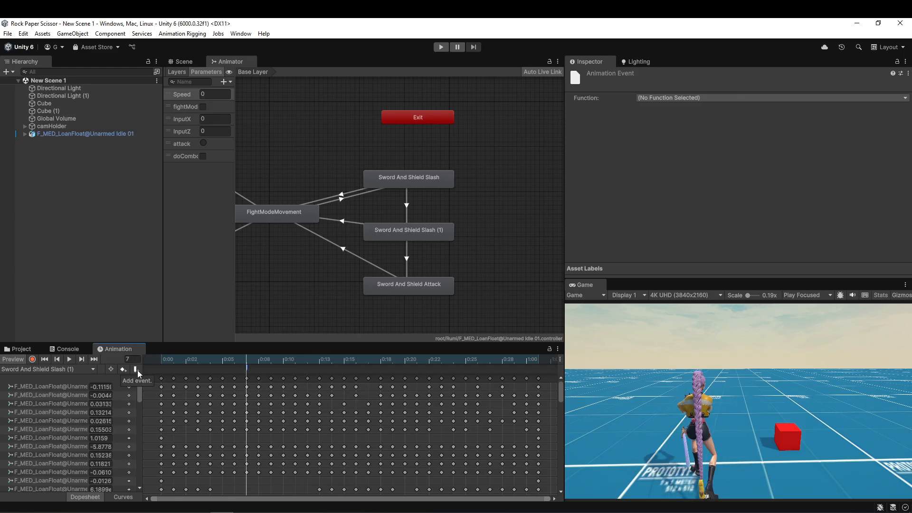
{"action": "left_click", "coordinate": [689, 97]}
{"action": "mouse_move", "coordinate": [694, 108]}
{"action": "mouse_move", "coordinate": [759, 110]}
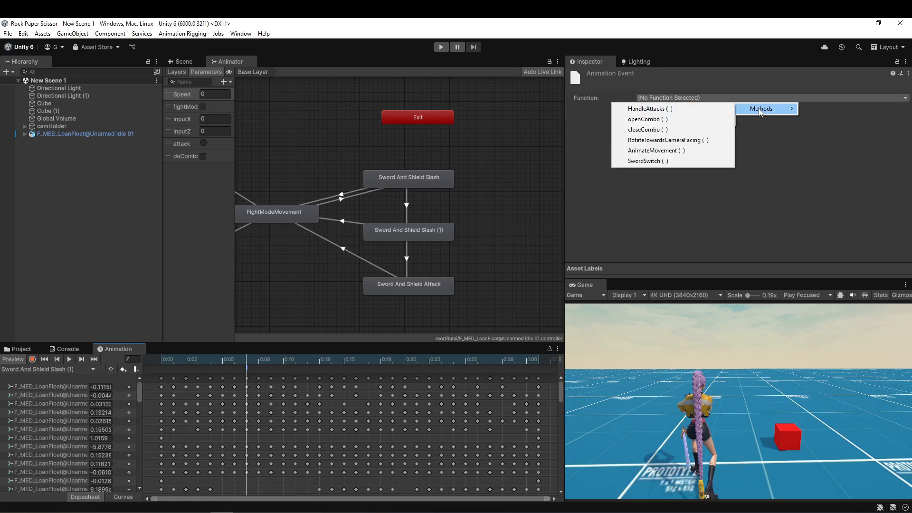
{"action": "left_click", "coordinate": [661, 119]}
Add an animation event calling fightMode's closeCombo() at frame 28 of the Sword And Shield Slash (1) clip.
{"action": "left_click_drag", "start_coordinate": [448, 359], "coordinate": [503, 360]}
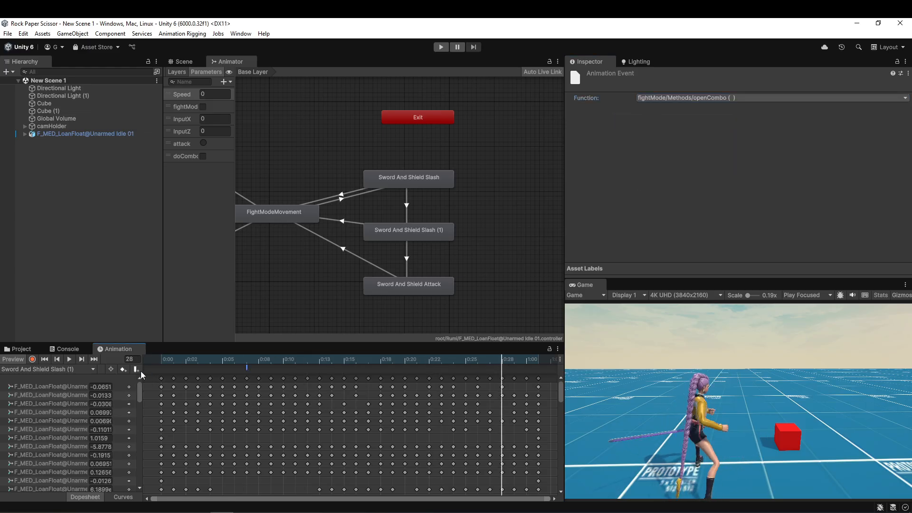
{"action": "left_click", "coordinate": [698, 98]}
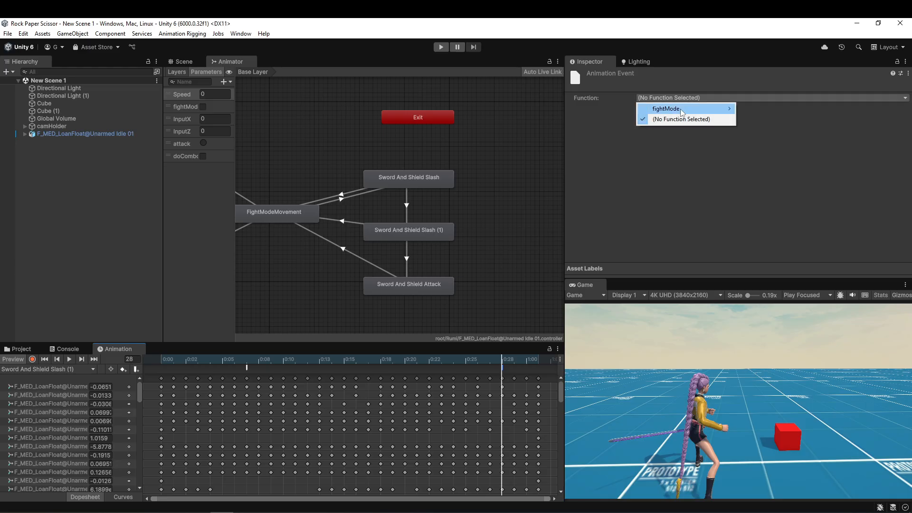
{"action": "mouse_move", "coordinate": [684, 109]}
{"action": "mouse_move", "coordinate": [749, 110]}
{"action": "left_click", "coordinate": [648, 130]}
Add an animation event calling fightMode's closeCombo() at frame 47 of the Sword And Shield Attack clip.
{"action": "left_click", "coordinate": [413, 231]}
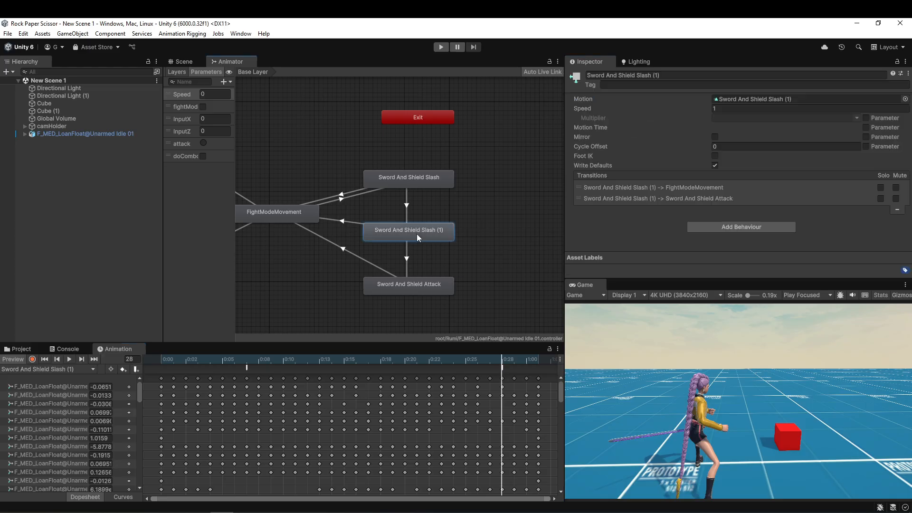
{"action": "left_click", "coordinate": [409, 285]}
{"action": "left_click", "coordinate": [42, 369]}
{"action": "left_click", "coordinate": [47, 332]}
{"action": "left_click_drag", "start_coordinate": [162, 359], "coordinate": [502, 404]}
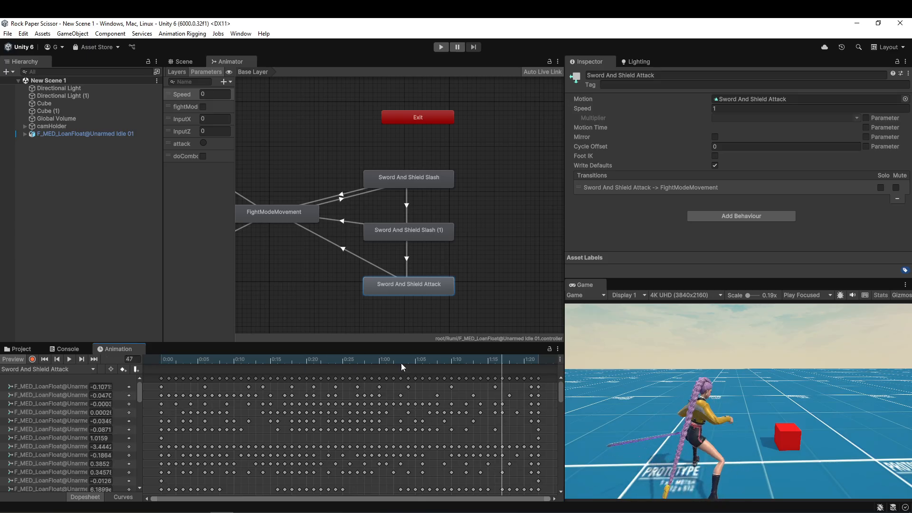
{"action": "left_click", "coordinate": [136, 370]}
{"action": "left_click", "coordinate": [670, 98]}
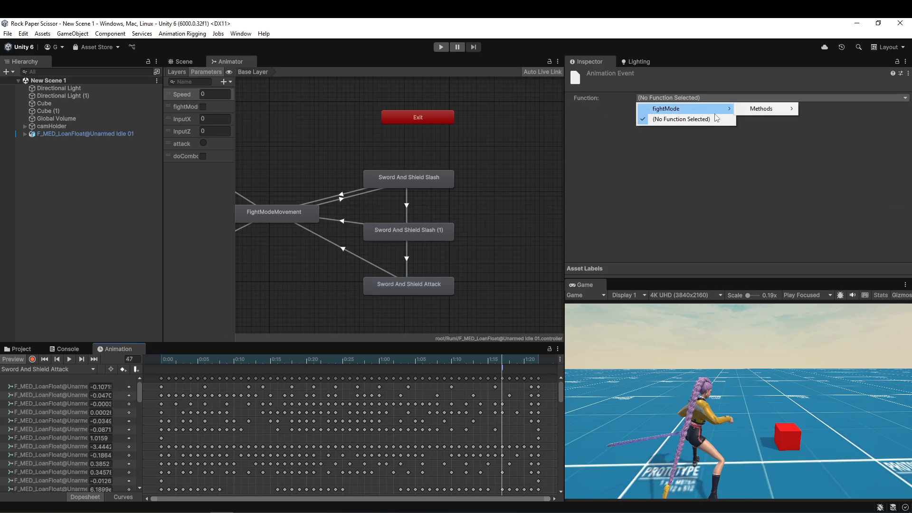
{"action": "mouse_move", "coordinate": [744, 111]}
{"action": "left_click", "coordinate": [670, 130]}
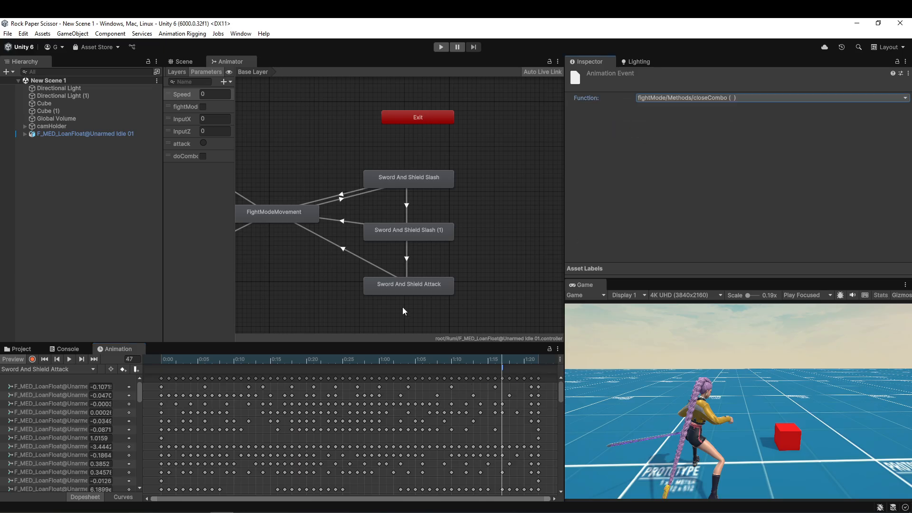
Play-test the scene by moving the character and enabling fight mode while watching the Animator states, and stop play mode.
{"action": "left_click", "coordinate": [442, 48]}
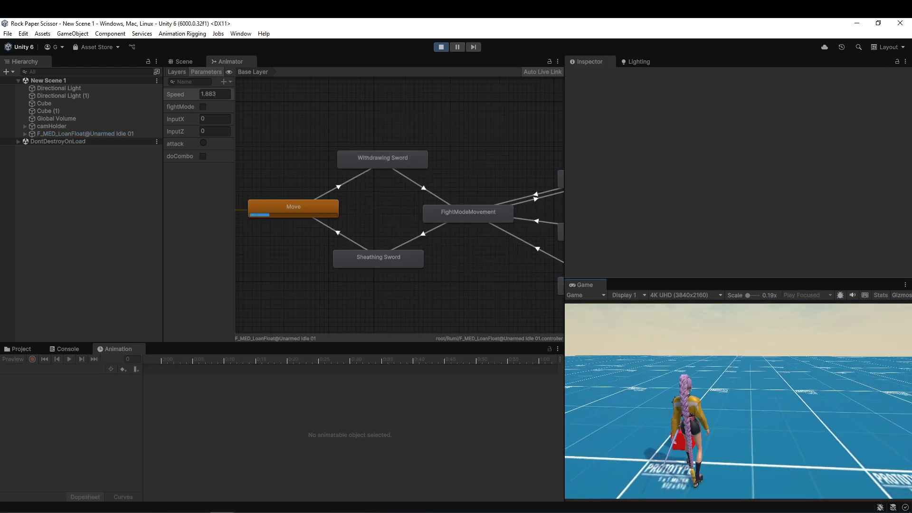
{"action": "key", "text": "w"}
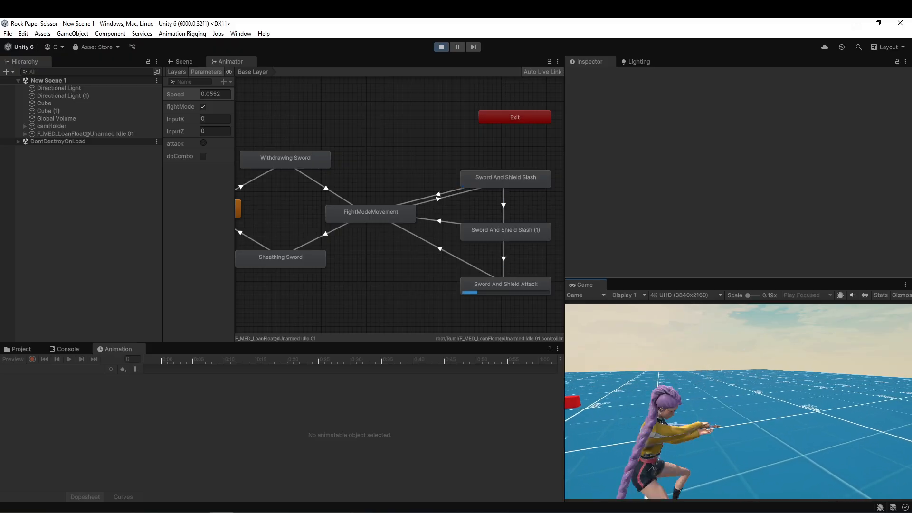
{"action": "left_click", "coordinate": [441, 46]}
Play-test the character's running in different directions with the Game view enlarged.
{"action": "left_click", "coordinate": [504, 286]}
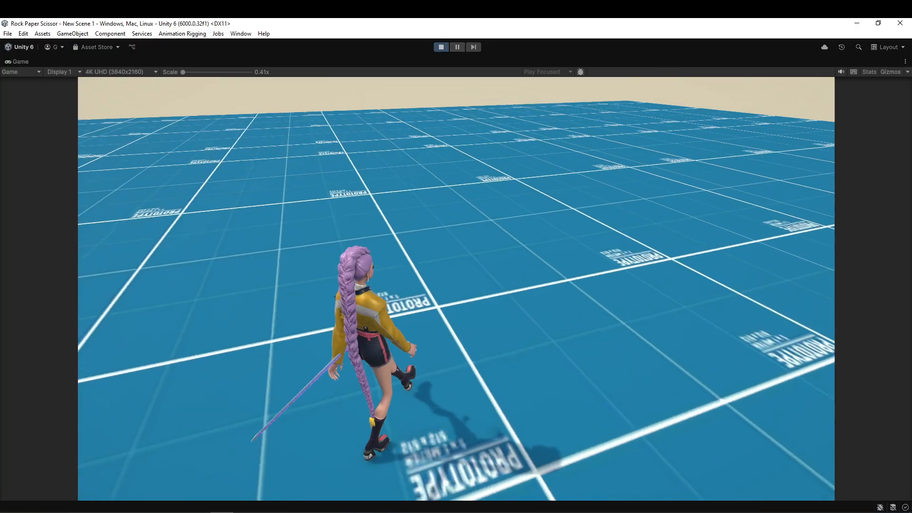
{"action": "key", "text": "d"}
{"action": "key", "text": "s"}
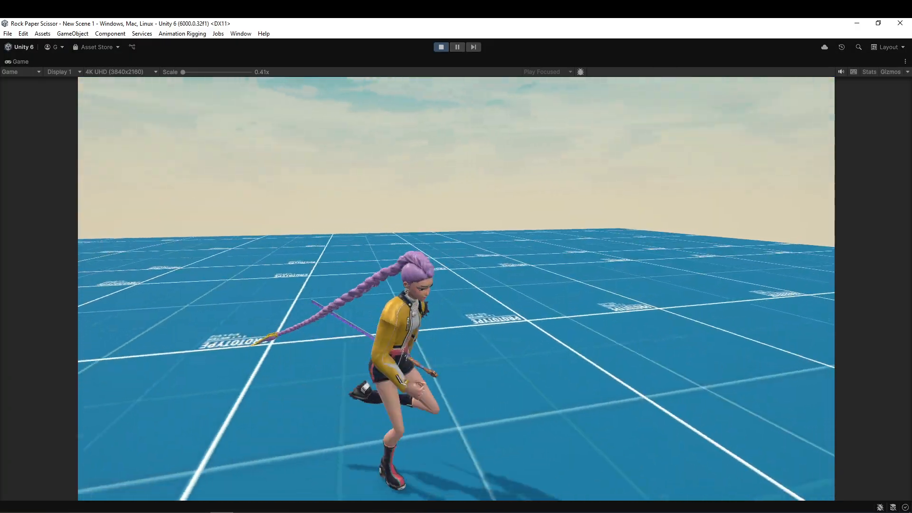
{"action": "key", "text": "w"}
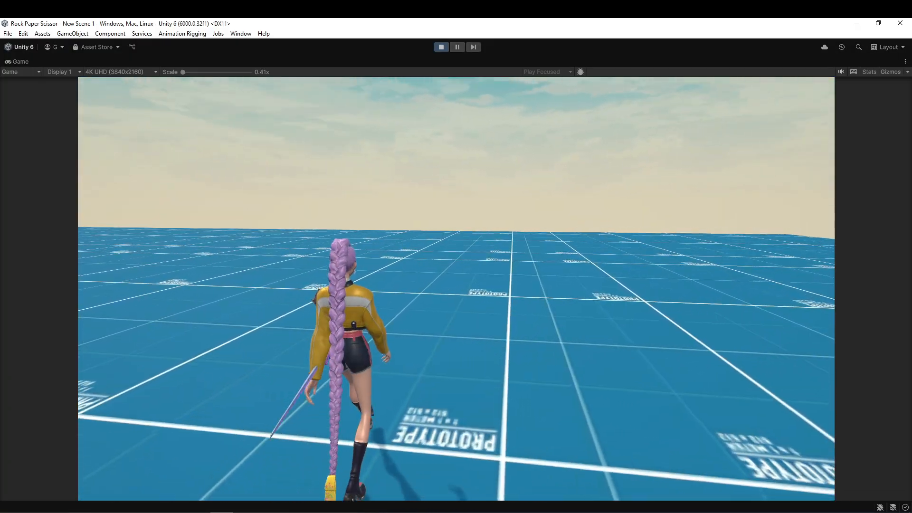